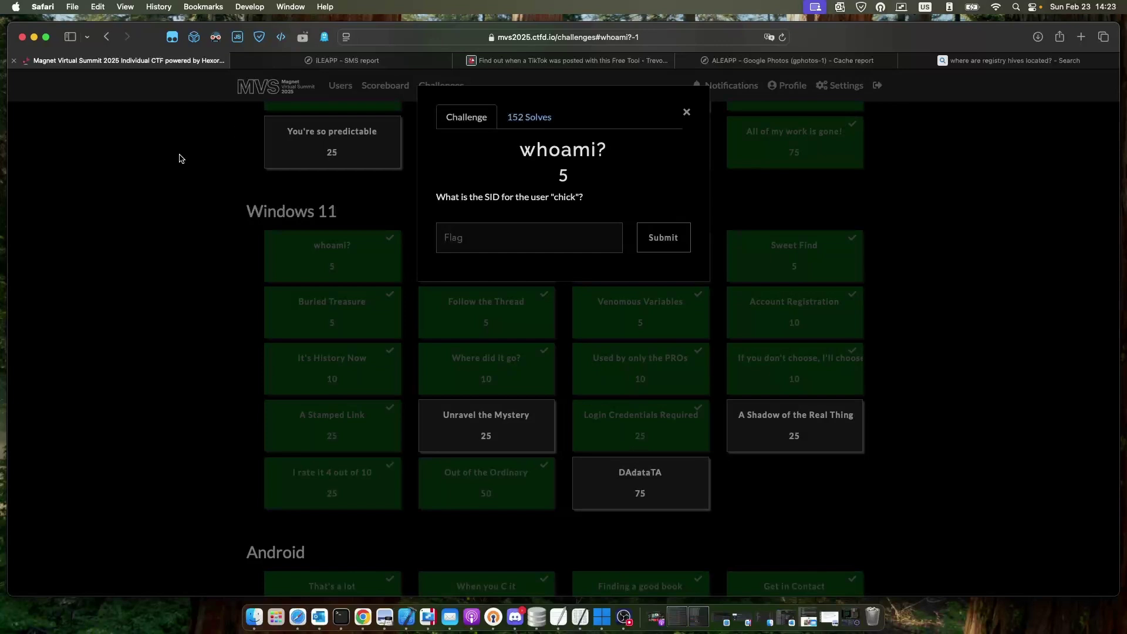
Reopen the Windows 11 challenge "whoami?" to read its question about the user account's SID.
{"action": "left_click", "coordinate": [109, 206]}
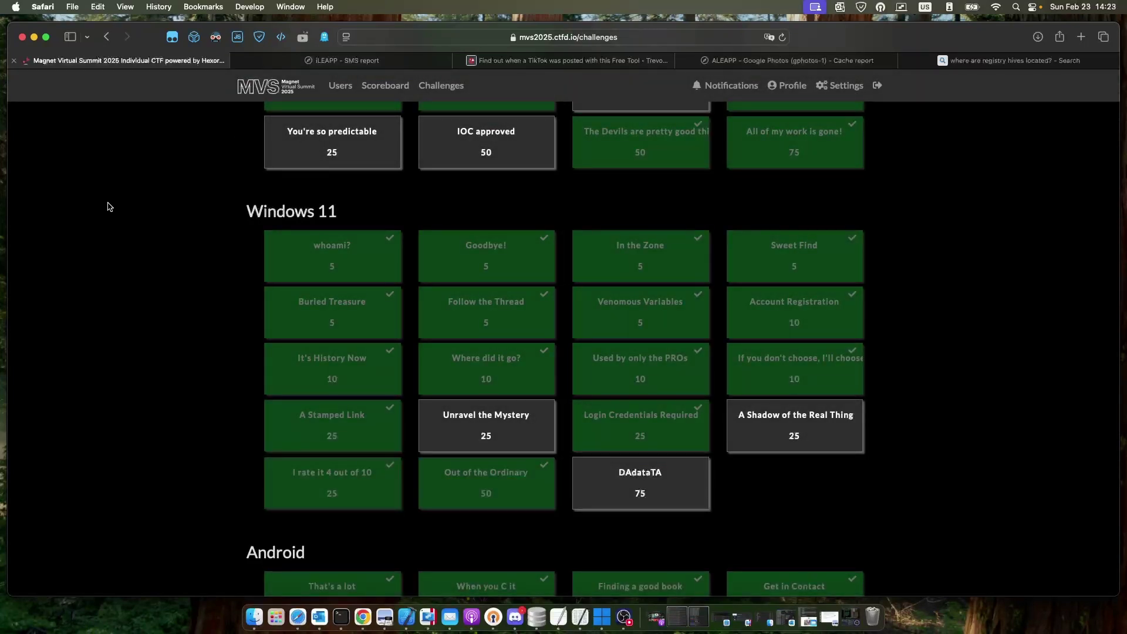
{"action": "left_click", "coordinate": [332, 258]}
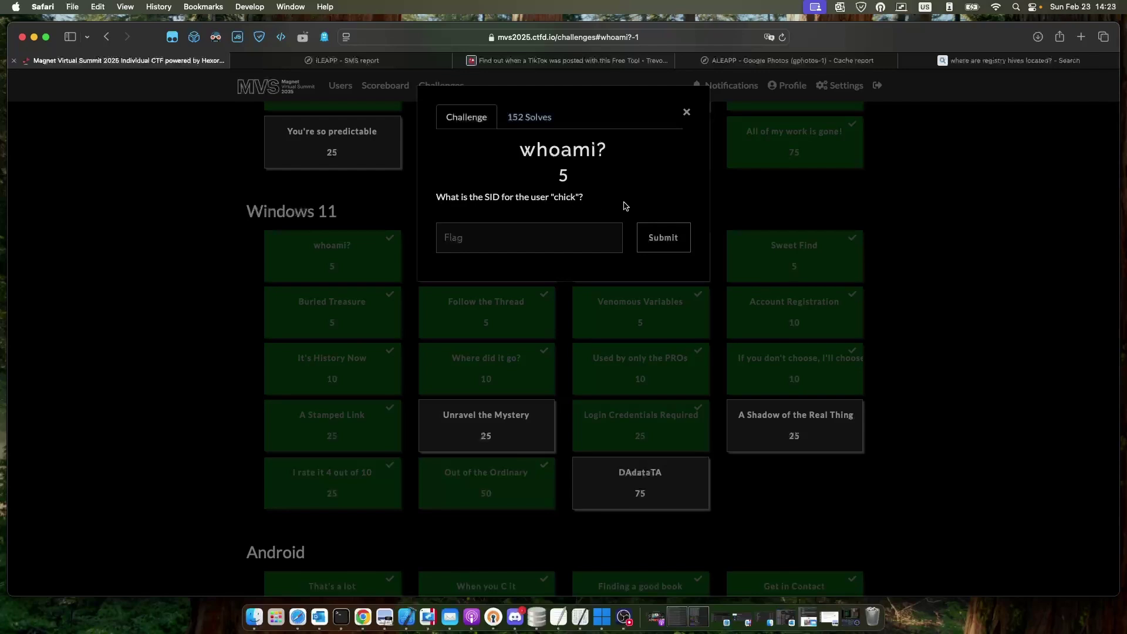
Switch to FTK Imager in the Windows virtual machine and open the config folder inside Windows/System32 of the evidence image.
{"action": "key", "text": "ctrl+Right"}
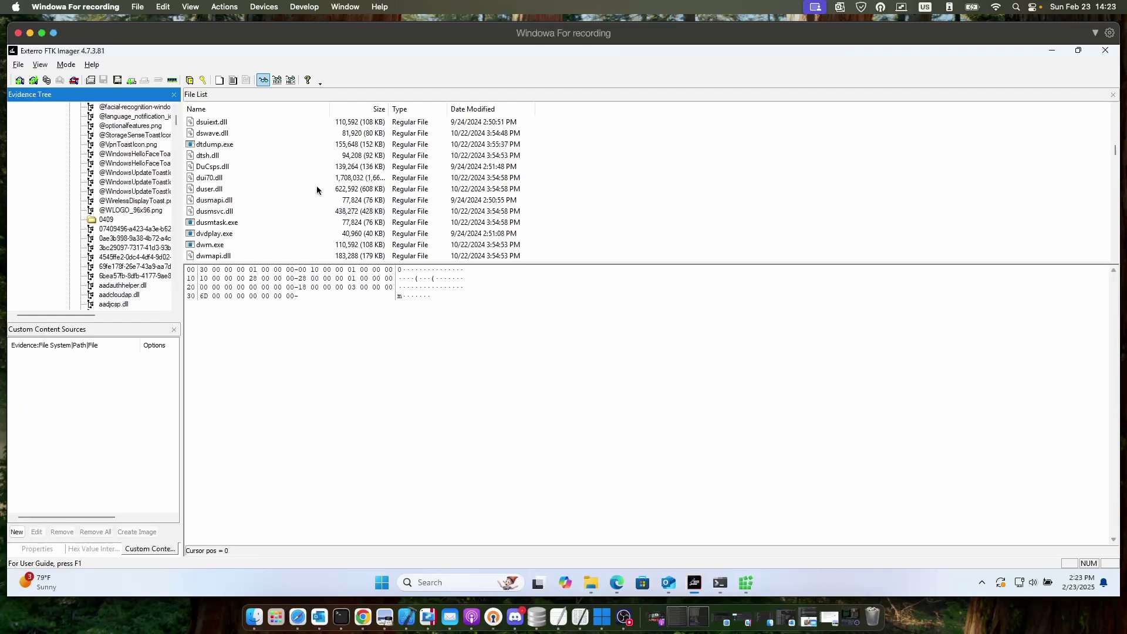
{"action": "scroll", "coordinate": [516, 152], "scroll_direction": "up", "scroll_amount": 3}
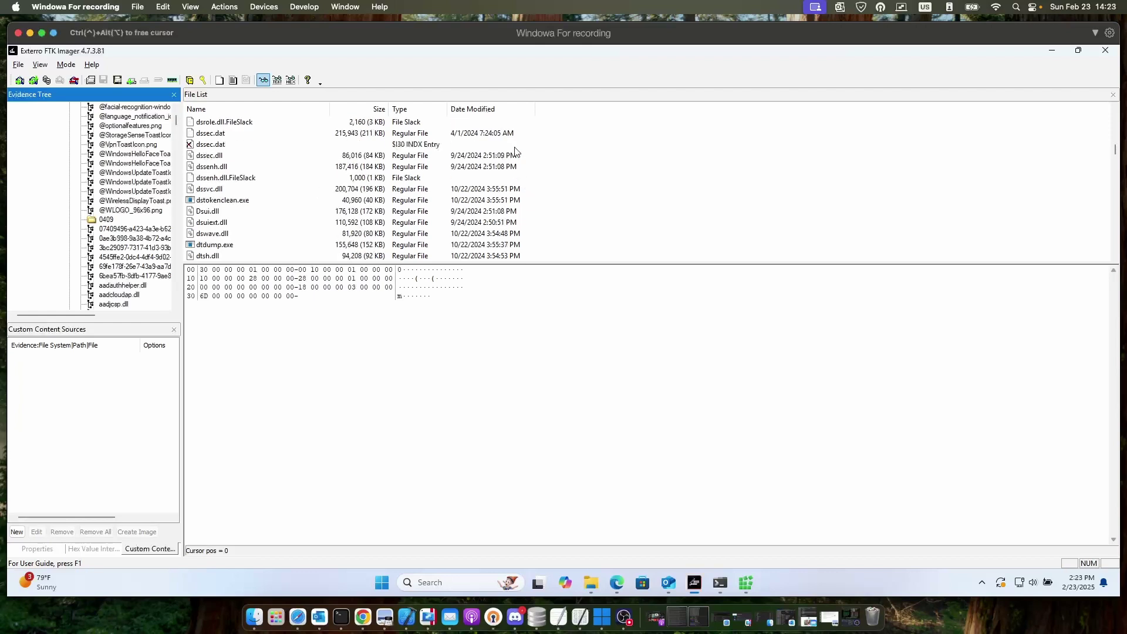
{"action": "scroll", "coordinate": [516, 151], "scroll_direction": "up", "scroll_amount": 10}
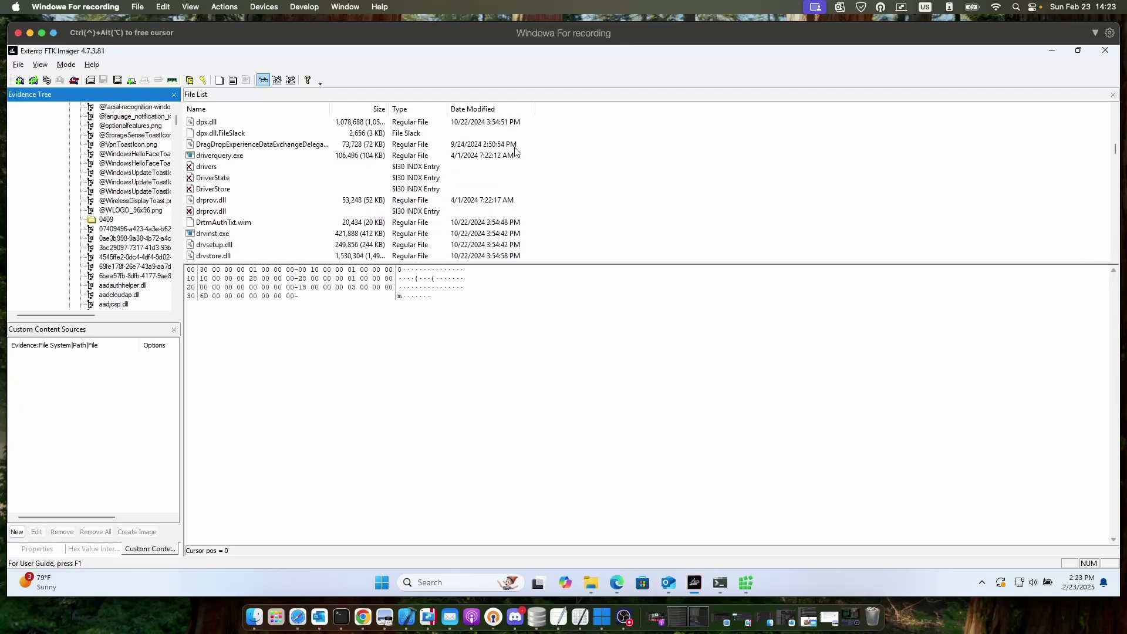
{"action": "scroll", "coordinate": [516, 152], "scroll_direction": "up", "scroll_amount": 5}
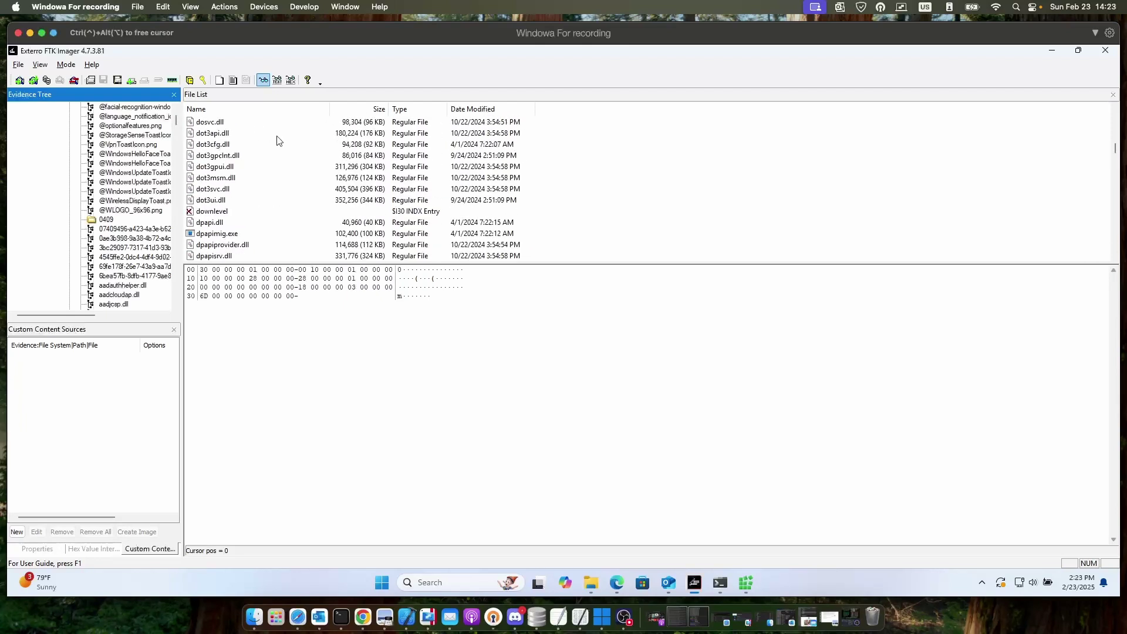
{"action": "scroll", "coordinate": [424, 262], "scroll_direction": "up", "scroll_amount": 5}
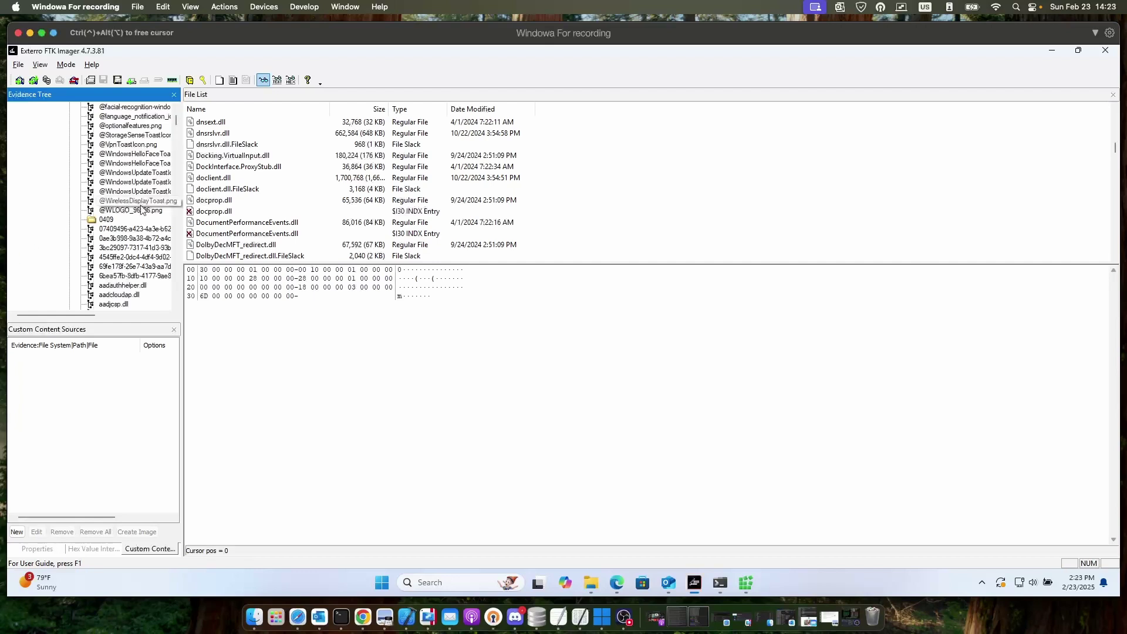
{"action": "scroll", "coordinate": [141, 210], "scroll_direction": "up", "scroll_amount": 6}
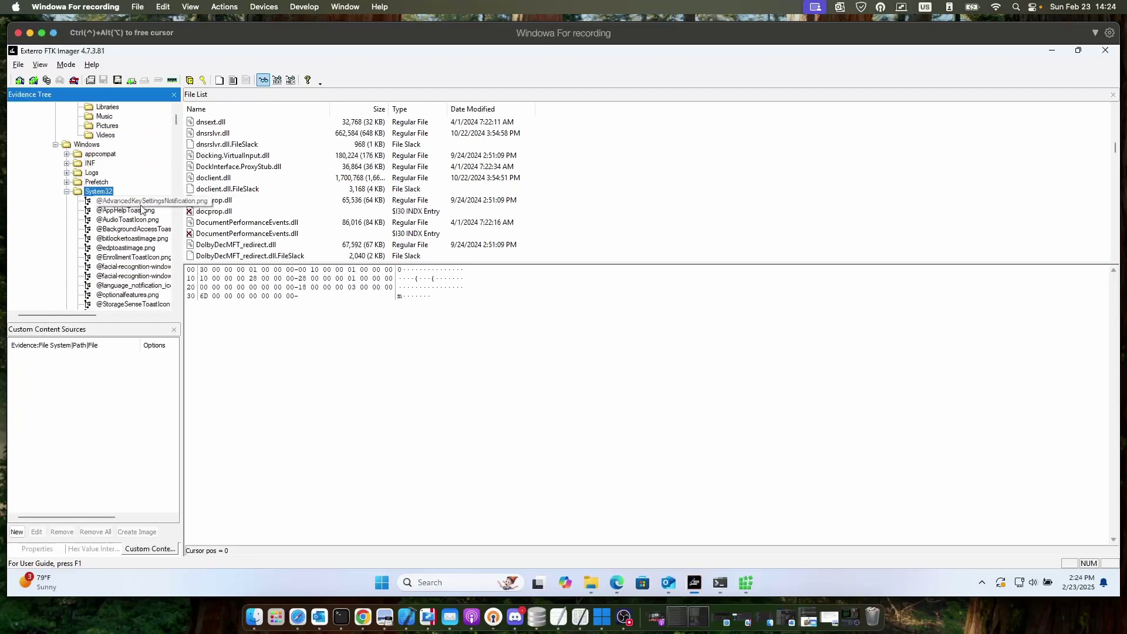
{"action": "scroll", "coordinate": [533, 154], "scroll_direction": "up", "scroll_amount": 1}
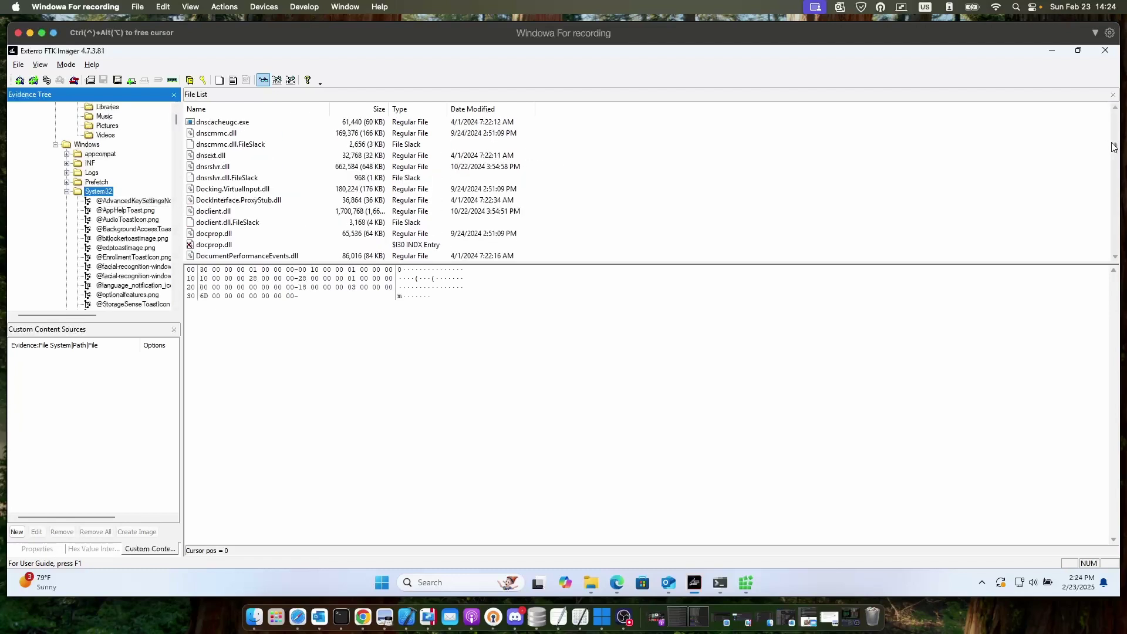
{"action": "left_click_drag", "start_coordinate": [1117, 152], "coordinate": [1117, 112]}
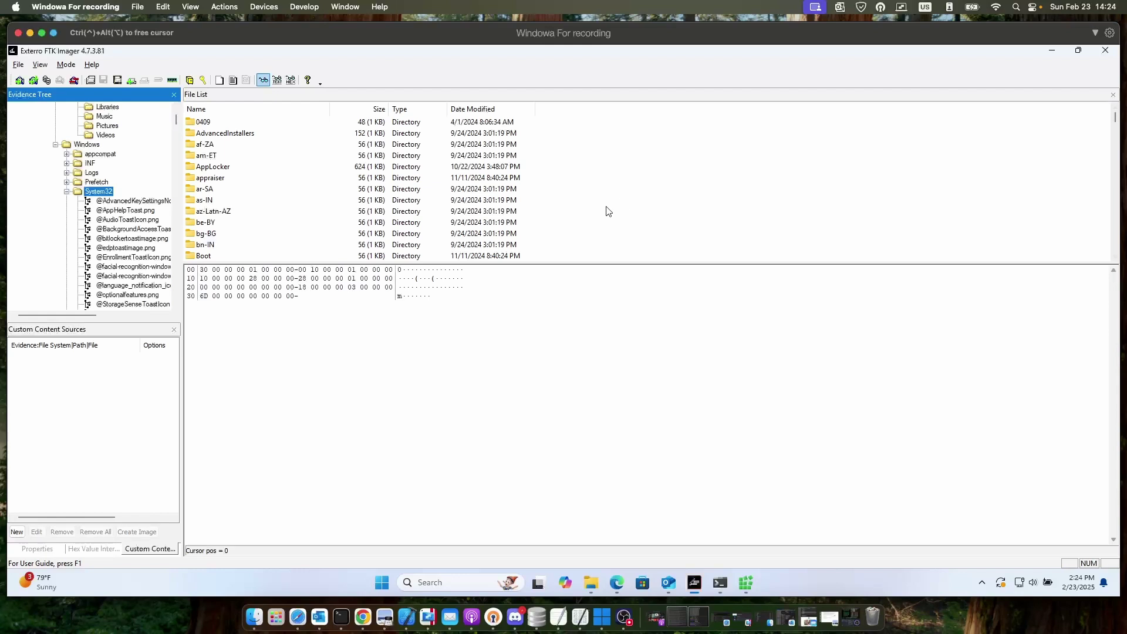
{"action": "scroll", "coordinate": [239, 201], "scroll_direction": "down", "scroll_amount": 2}
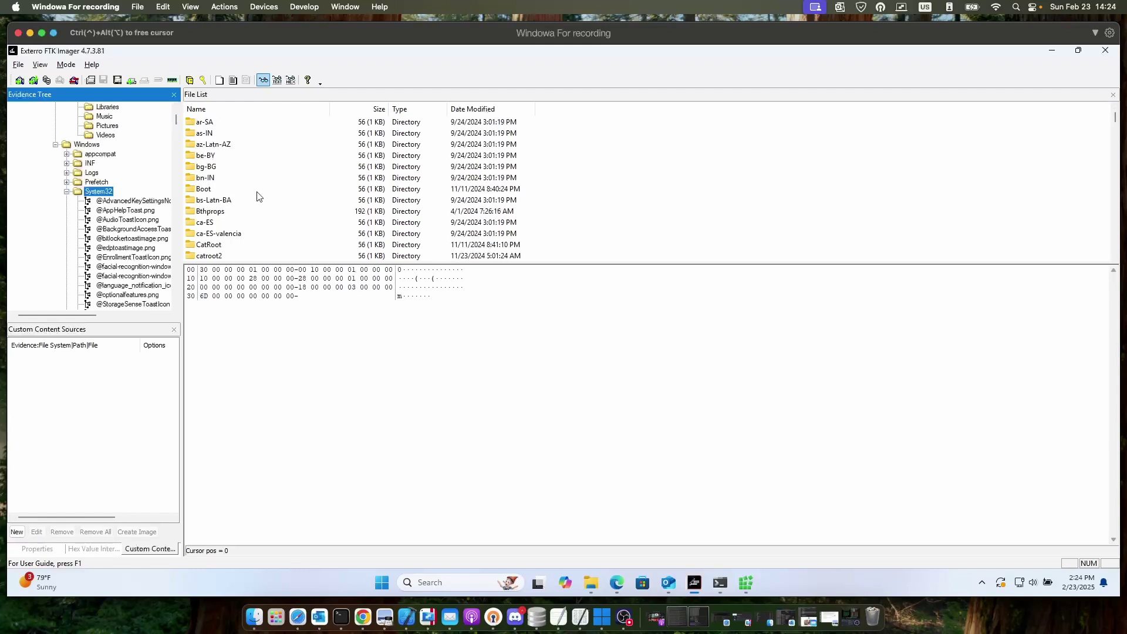
{"action": "scroll", "coordinate": [257, 196], "scroll_direction": "down", "scroll_amount": 2}
{"action": "scroll", "coordinate": [257, 197], "scroll_direction": "down", "scroll_amount": 1}
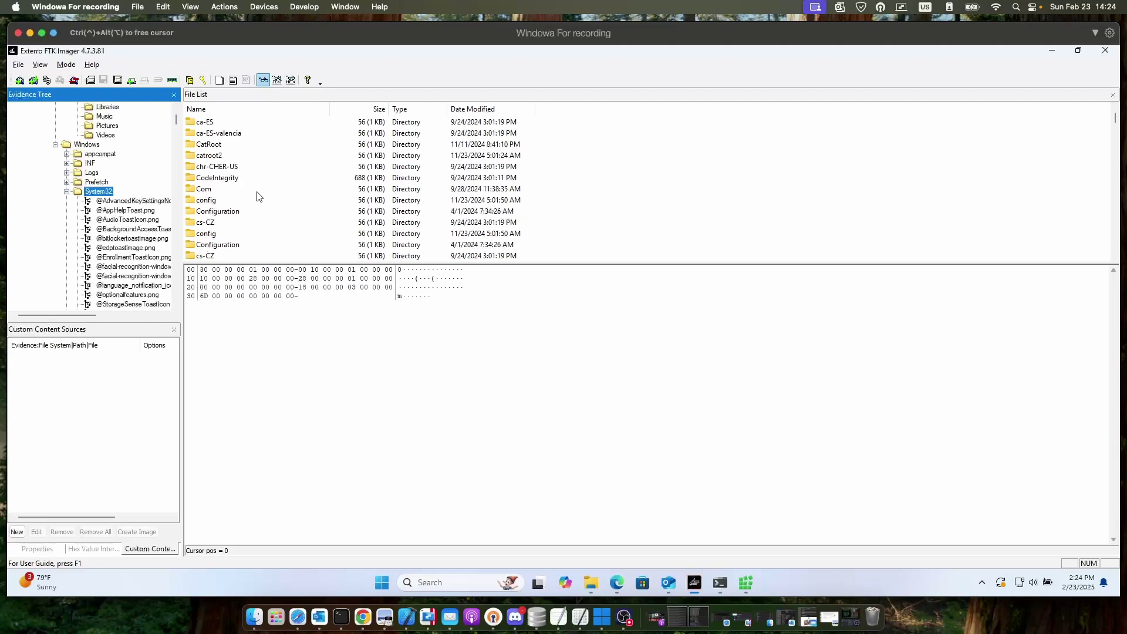
{"action": "scroll", "coordinate": [256, 196], "scroll_direction": "up", "scroll_amount": 1}
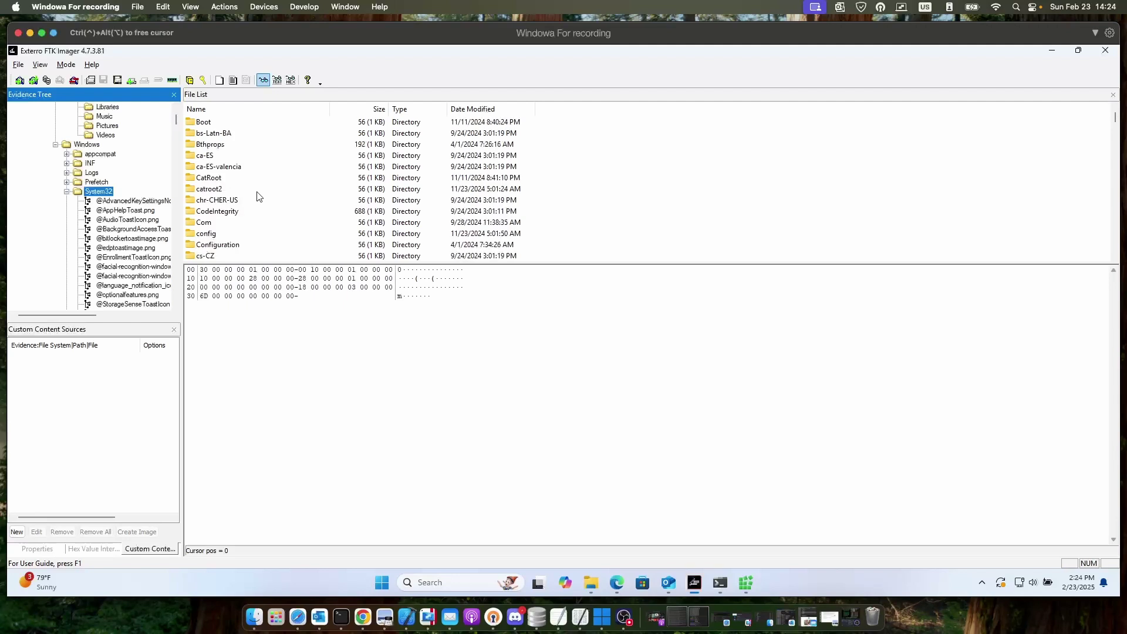
{"action": "left_click", "coordinate": [203, 234]}
{"action": "double_click", "coordinate": [282, 233]}
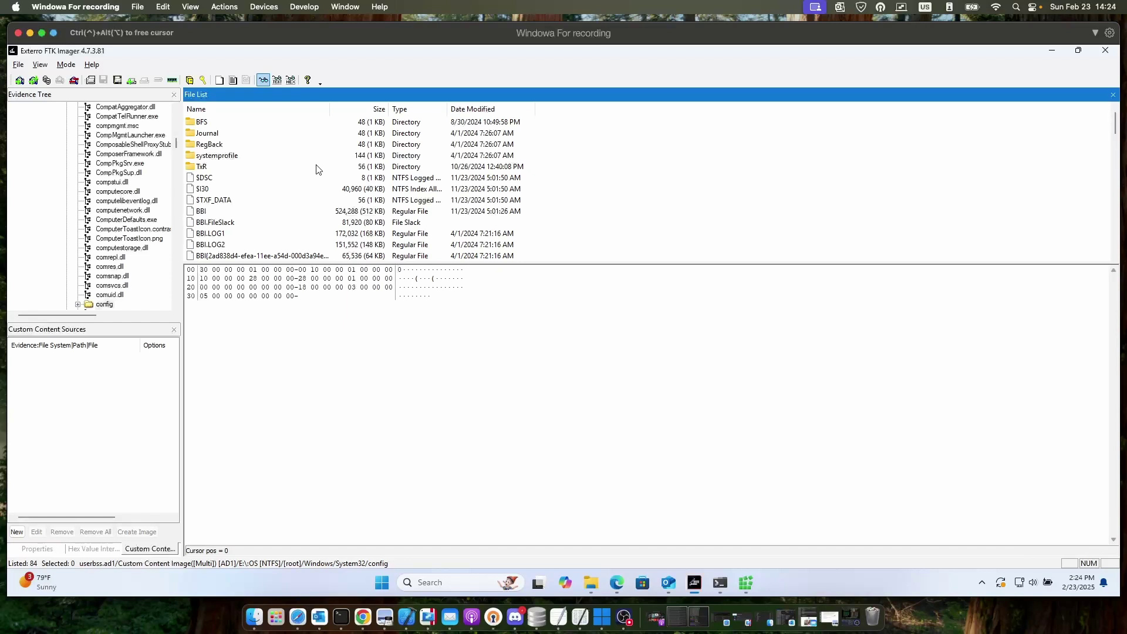
Export the SOFTWARE registry hive from the config folder to the Downloads folder.
{"action": "scroll", "coordinate": [273, 158], "scroll_direction": "down", "scroll_amount": 1}
{"action": "scroll", "coordinate": [273, 157], "scroll_direction": "up", "scroll_amount": 1}
{"action": "scroll", "coordinate": [273, 158], "scroll_direction": "down", "scroll_amount": 1}
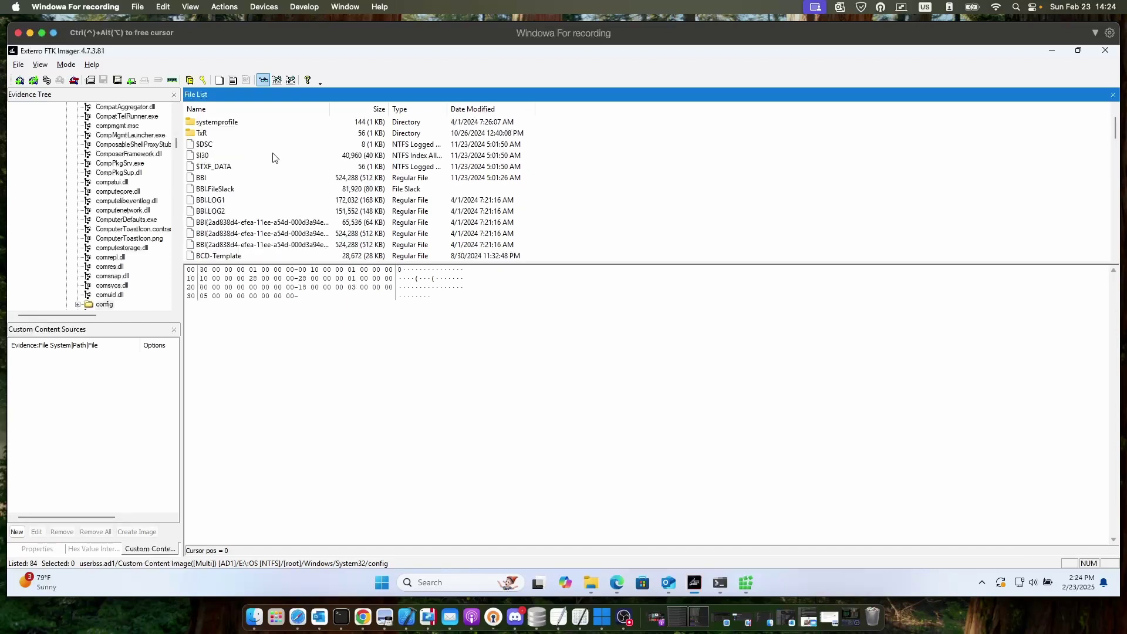
{"action": "scroll", "coordinate": [265, 220], "scroll_direction": "down", "scroll_amount": 4}
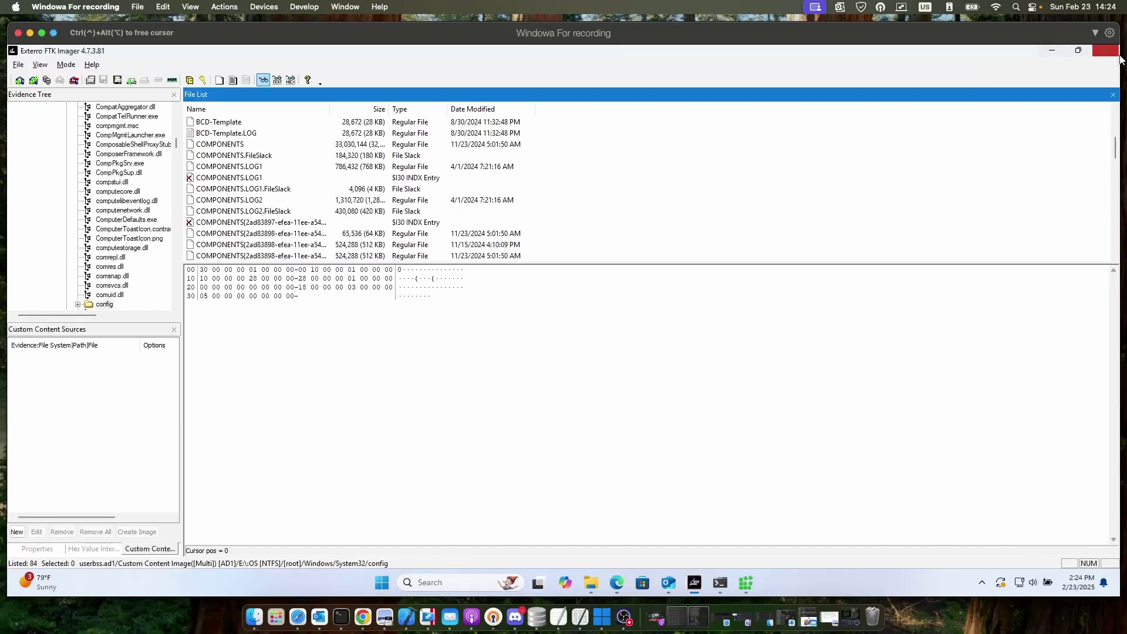
{"action": "scroll", "coordinate": [907, 237], "scroll_direction": "down", "scroll_amount": 7}
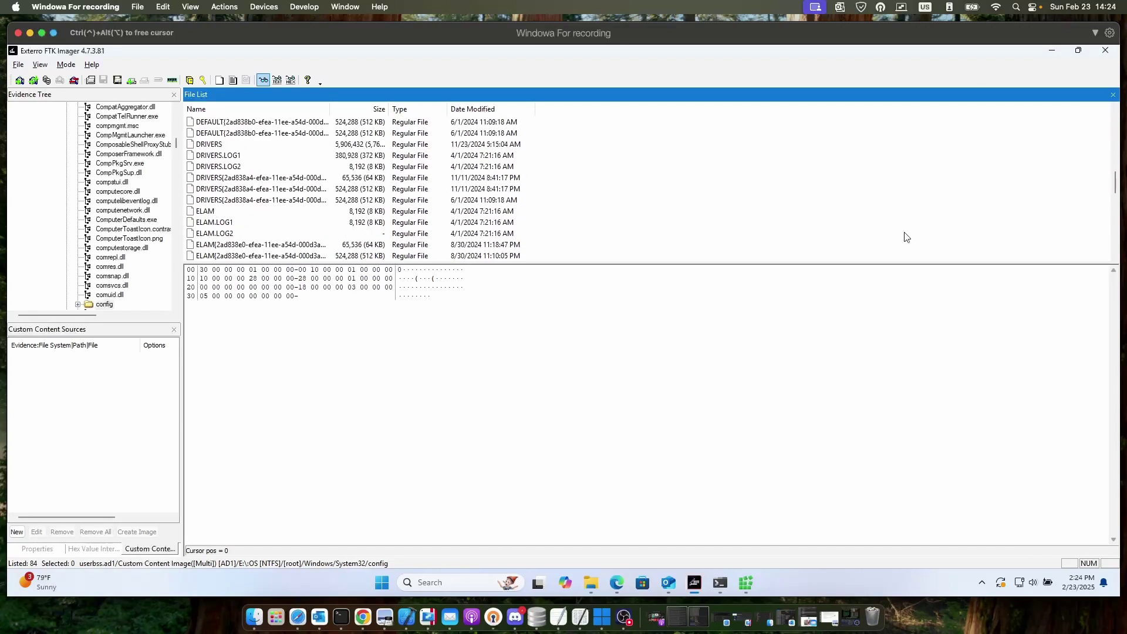
{"action": "scroll", "coordinate": [907, 238], "scroll_direction": "down", "scroll_amount": 6}
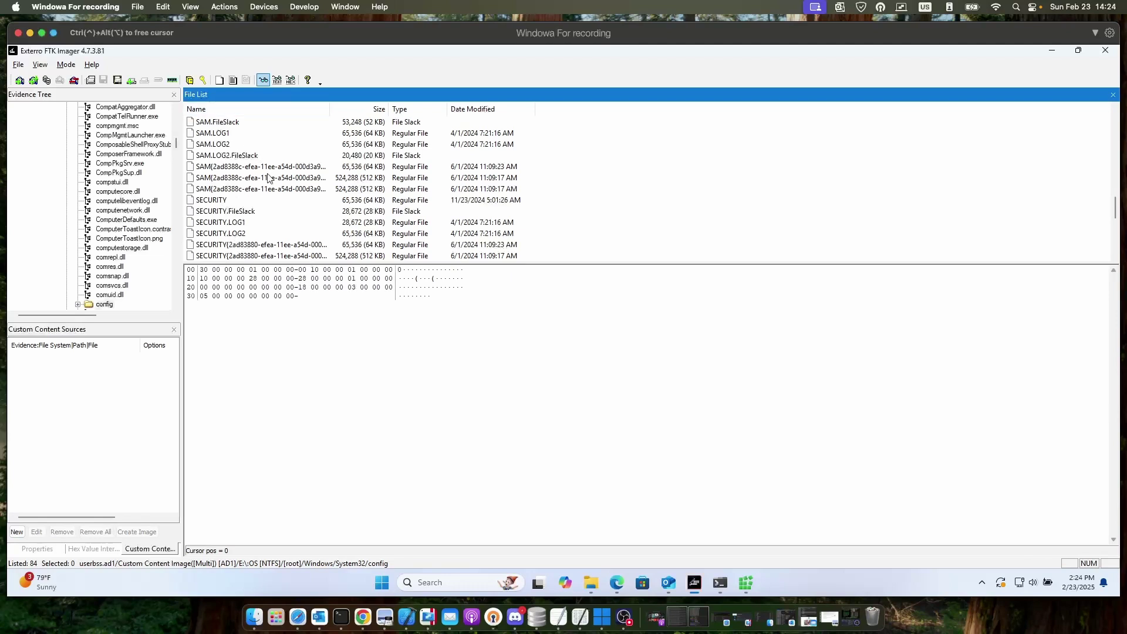
{"action": "scroll", "coordinate": [268, 178], "scroll_direction": "down", "scroll_amount": 1}
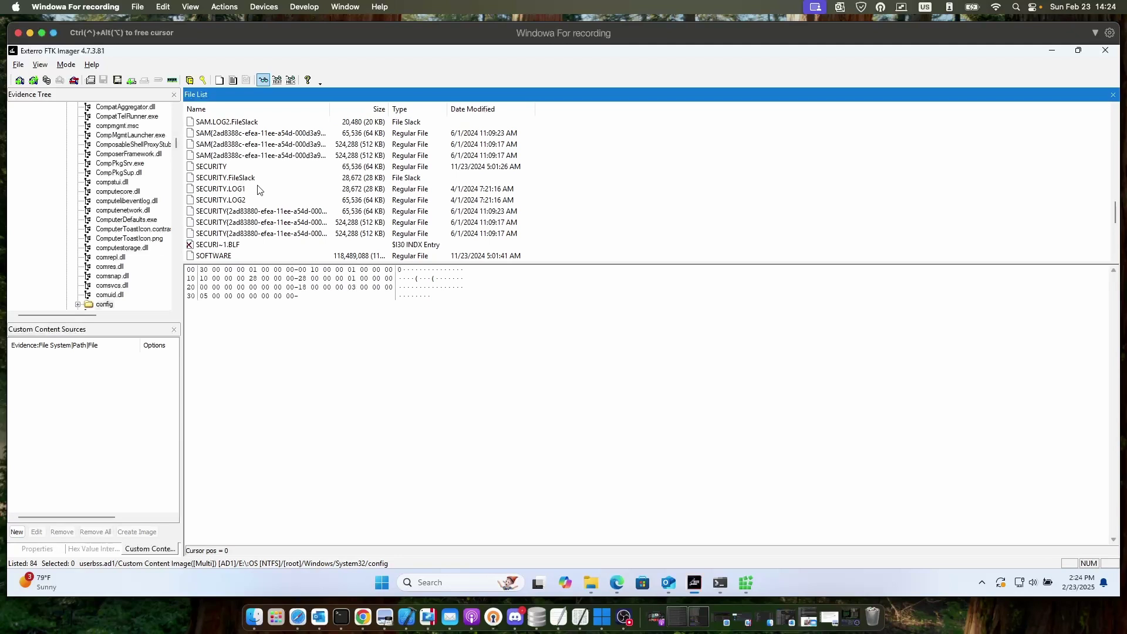
{"action": "scroll", "coordinate": [257, 250], "scroll_direction": "down", "scroll_amount": 1}
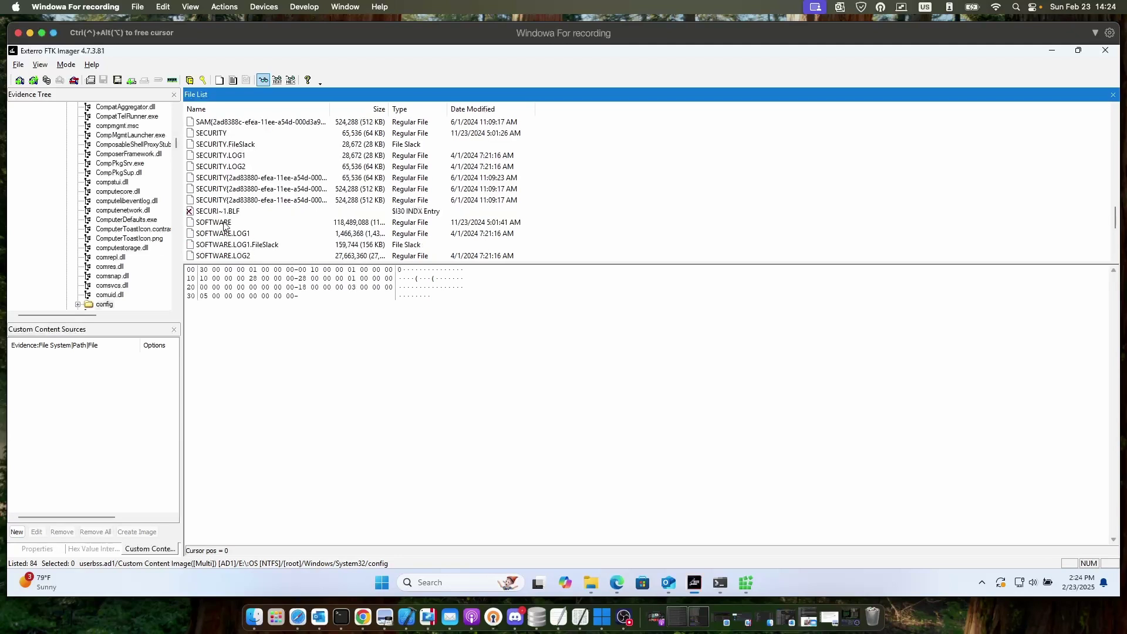
{"action": "left_click", "coordinate": [223, 223]}
{"action": "right_click", "coordinate": [223, 223]}
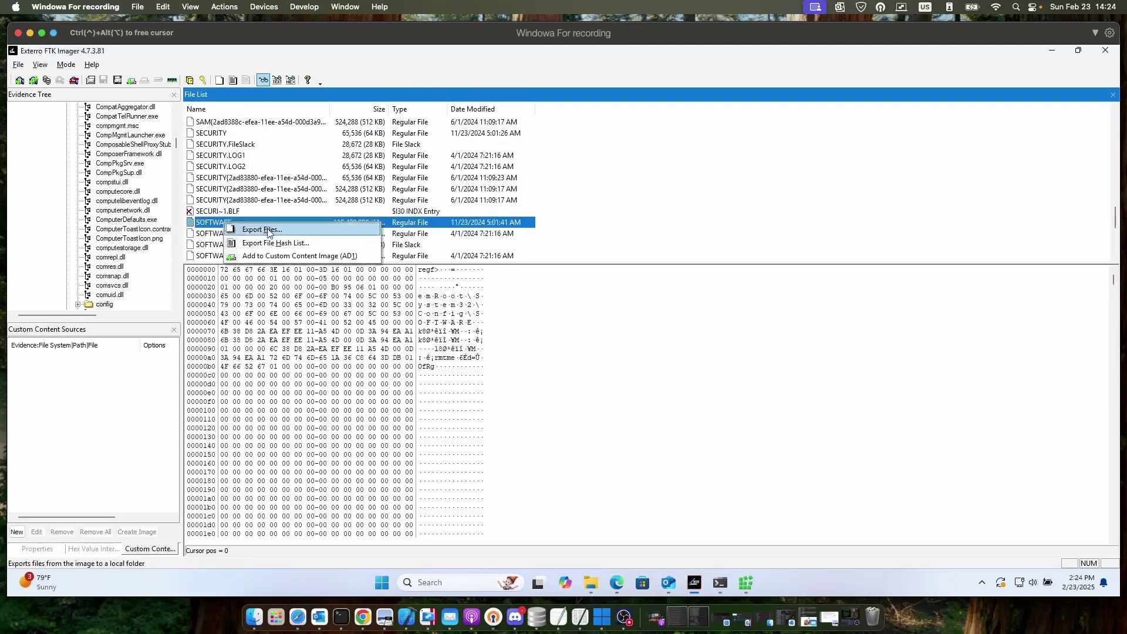
{"action": "left_click", "coordinate": [268, 231]}
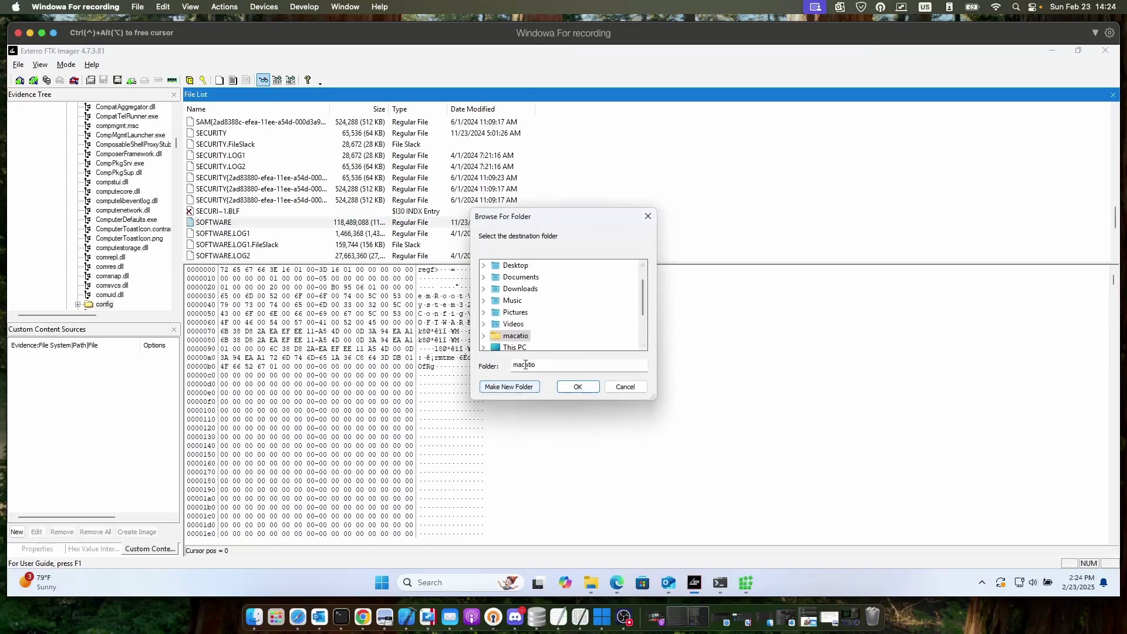
{"action": "double_click", "coordinate": [518, 289]}
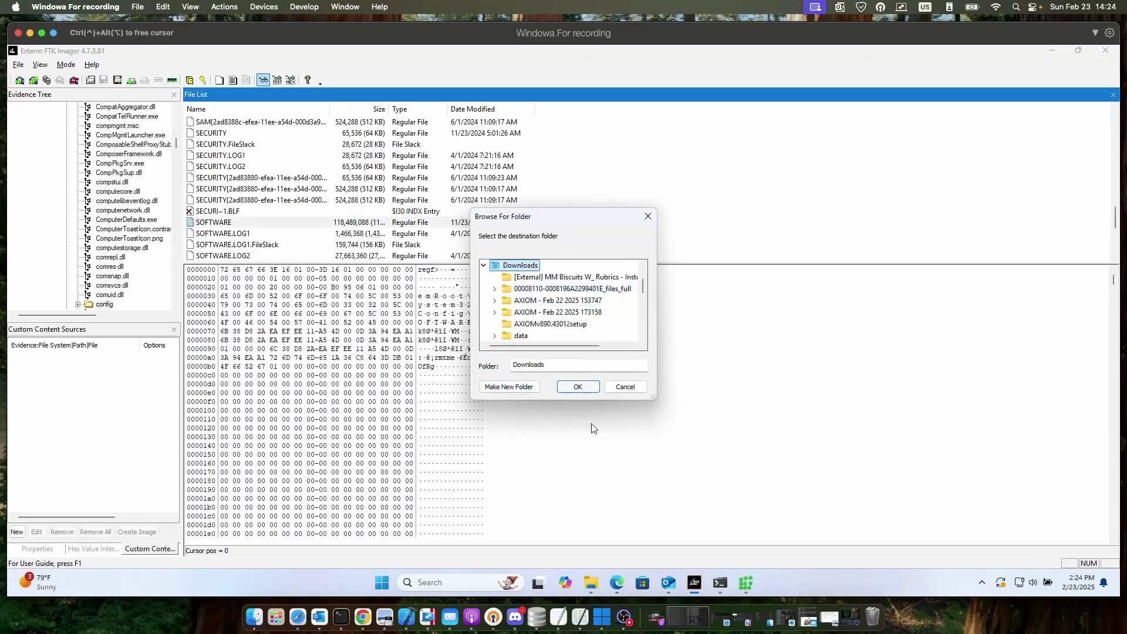
{"action": "left_click", "coordinate": [574, 392]}
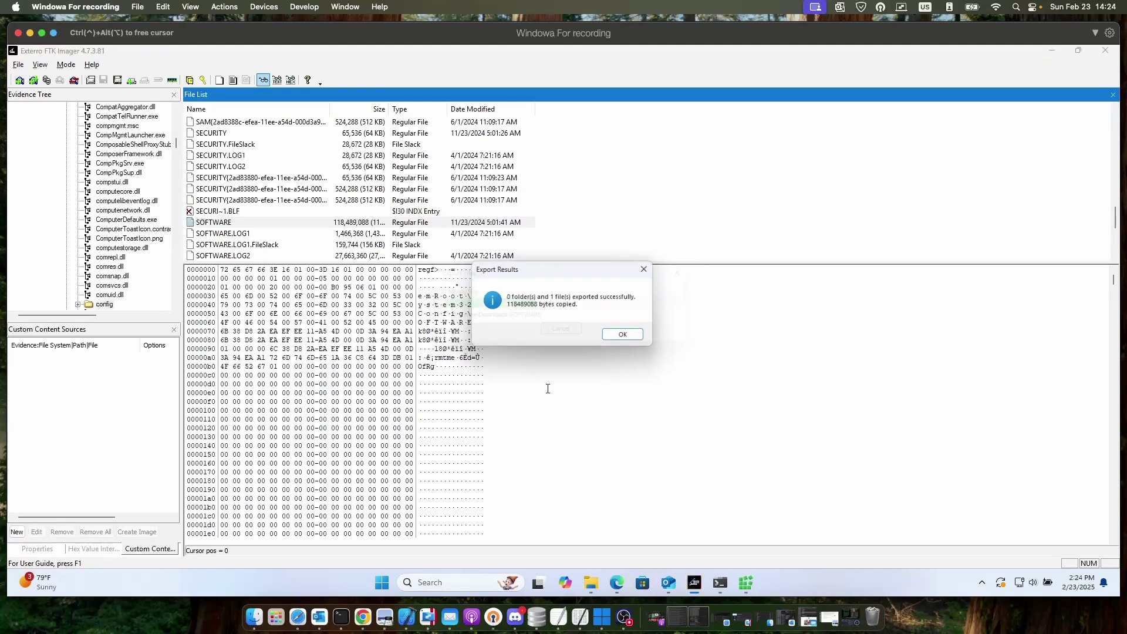
{"action": "left_click", "coordinate": [609, 341]}
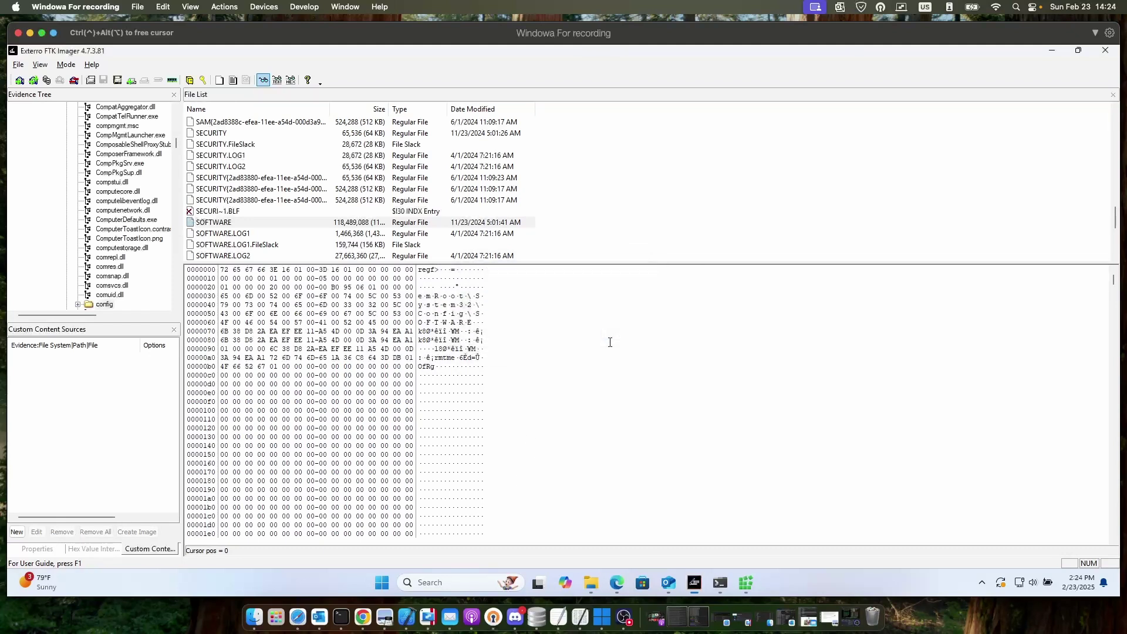
Switch to Registry Spy and open the exported SOFTWARE hive from the Downloads folder.
{"action": "left_click", "coordinate": [747, 580]}
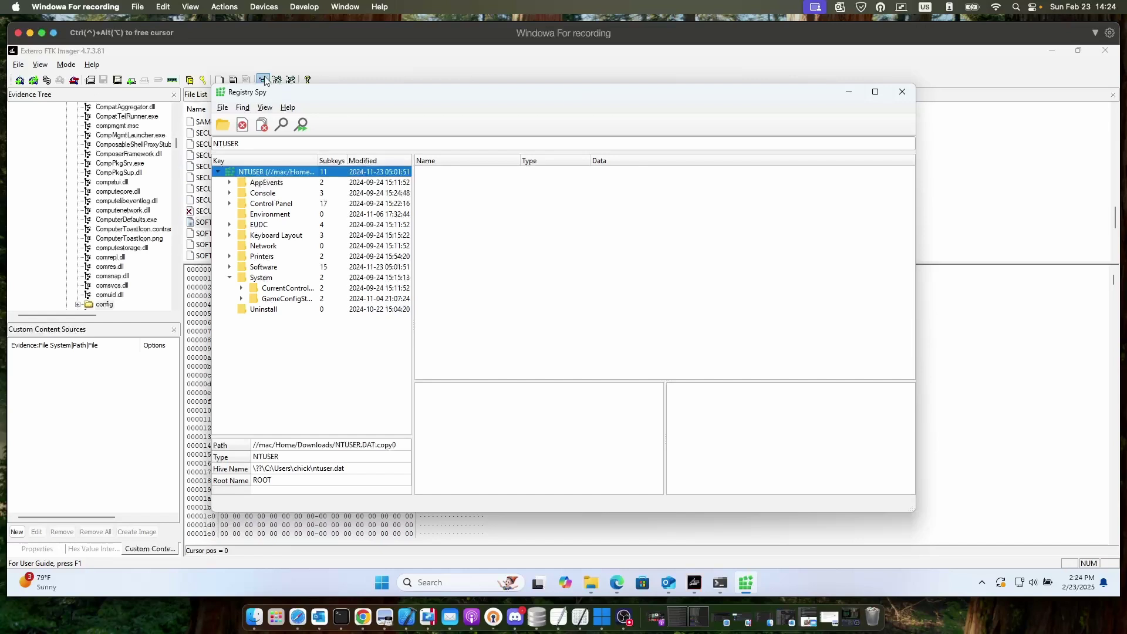
{"action": "left_click", "coordinate": [222, 108]}
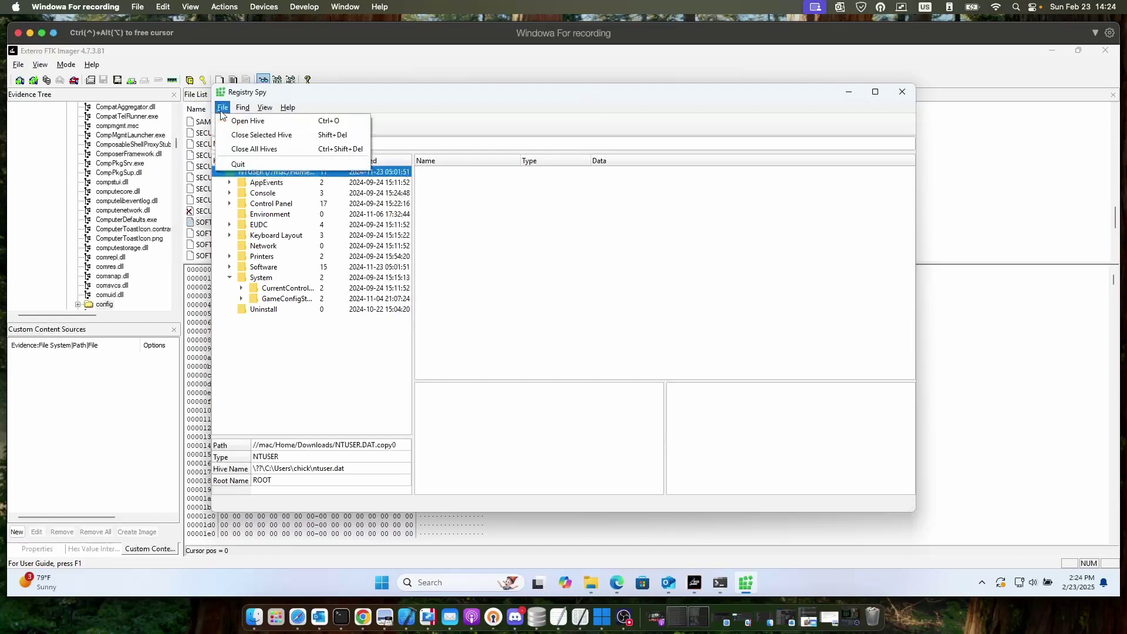
{"action": "left_click", "coordinate": [250, 121]}
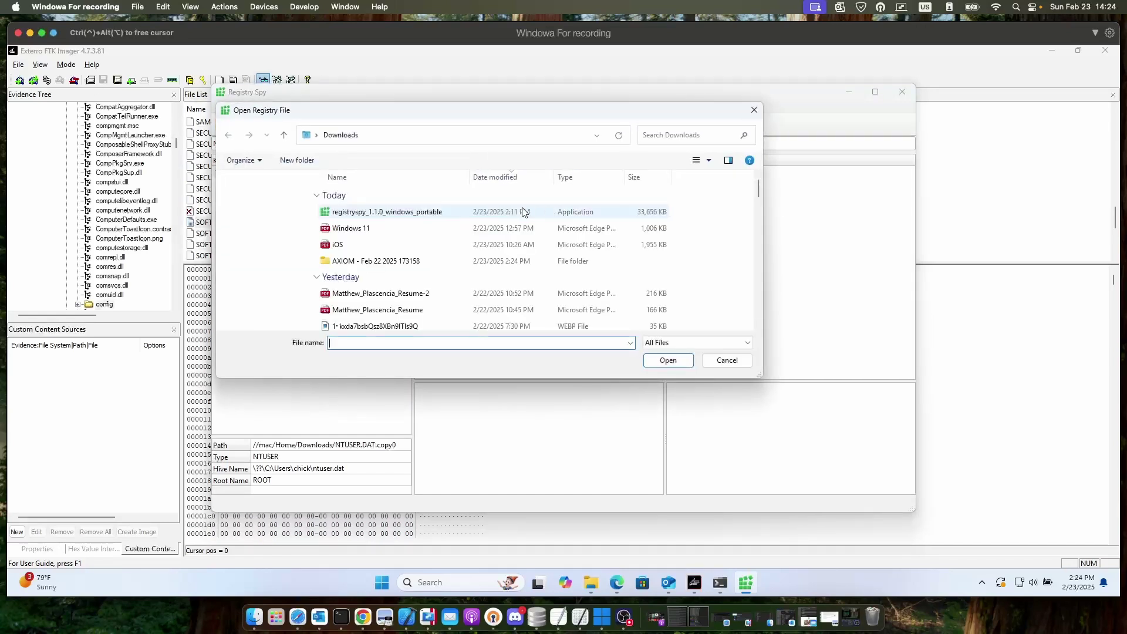
{"action": "scroll", "coordinate": [395, 253], "scroll_direction": "down", "scroll_amount": 3}
{"action": "scroll", "coordinate": [395, 253], "scroll_direction": "down", "scroll_amount": 8}
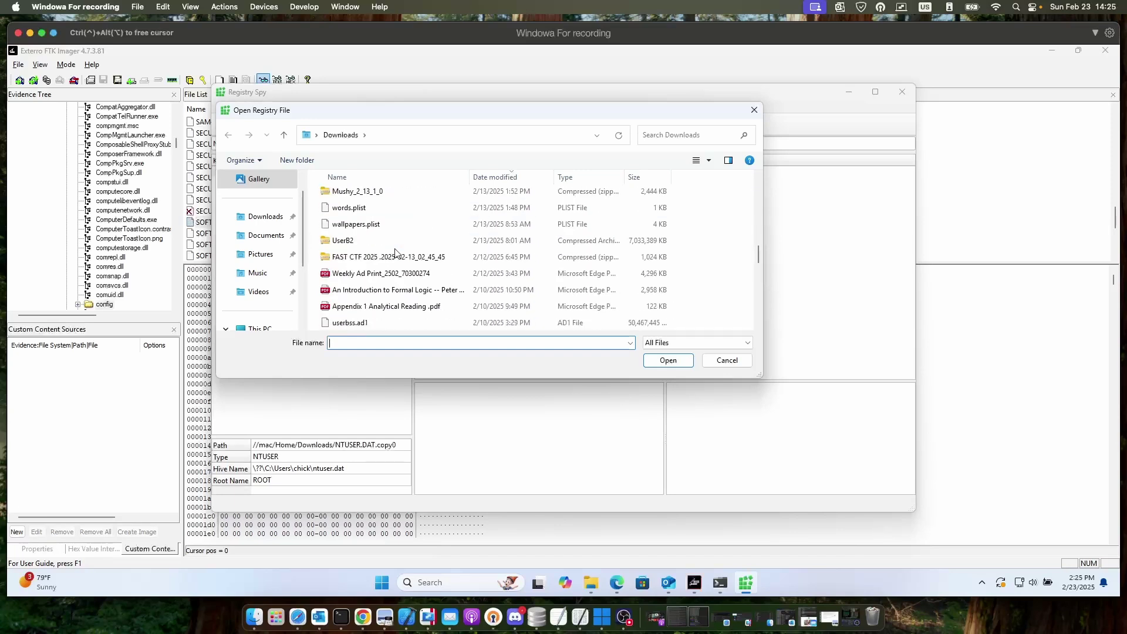
{"action": "scroll", "coordinate": [395, 252], "scroll_direction": "down", "scroll_amount": 2}
{"action": "scroll", "coordinate": [395, 253], "scroll_direction": "down", "scroll_amount": 5}
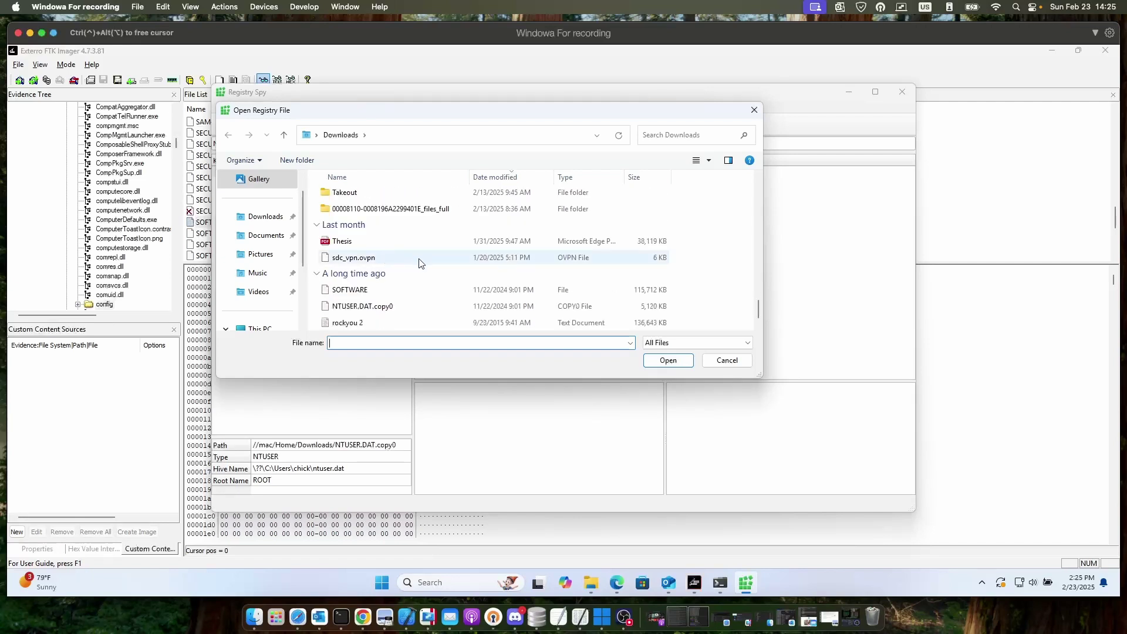
{"action": "scroll", "coordinate": [418, 260], "scroll_direction": "down", "scroll_amount": 1}
{"action": "left_click", "coordinate": [404, 275]}
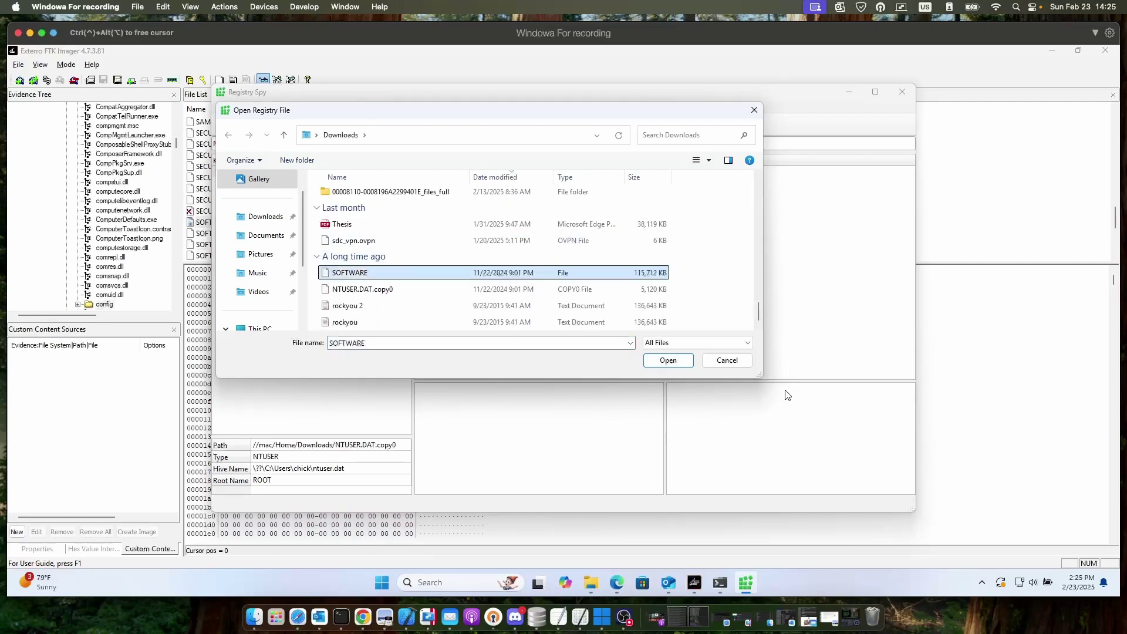
{"action": "left_click", "coordinate": [669, 360]}
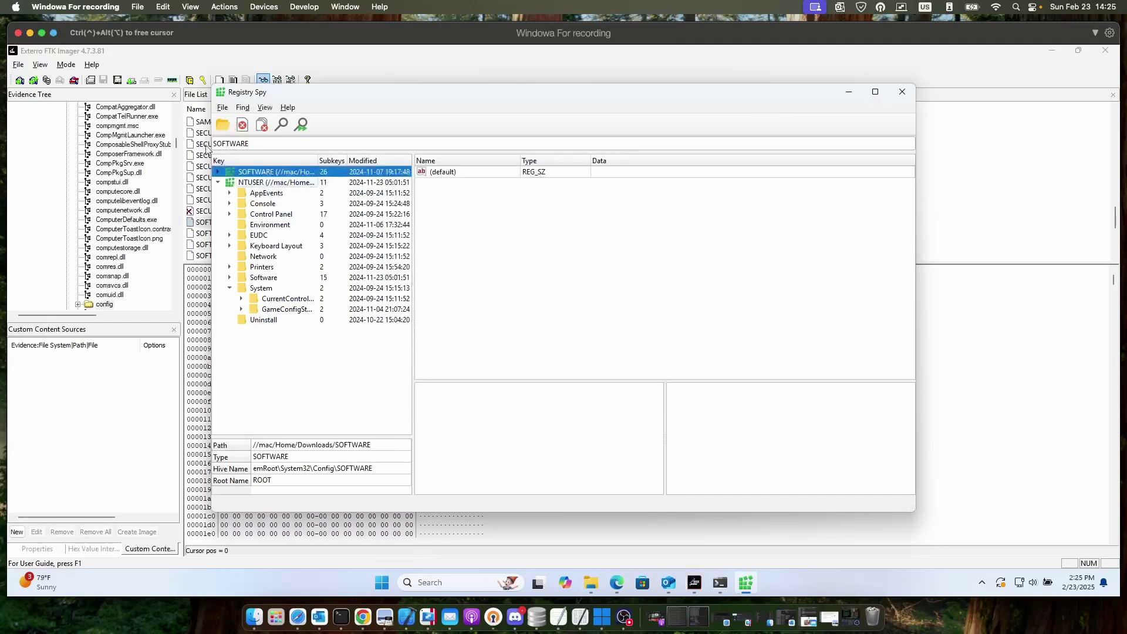
Expand the SOFTWARE hive through the Microsoft key down to its Windows NT subkey.
{"action": "left_click", "coordinate": [217, 171]}
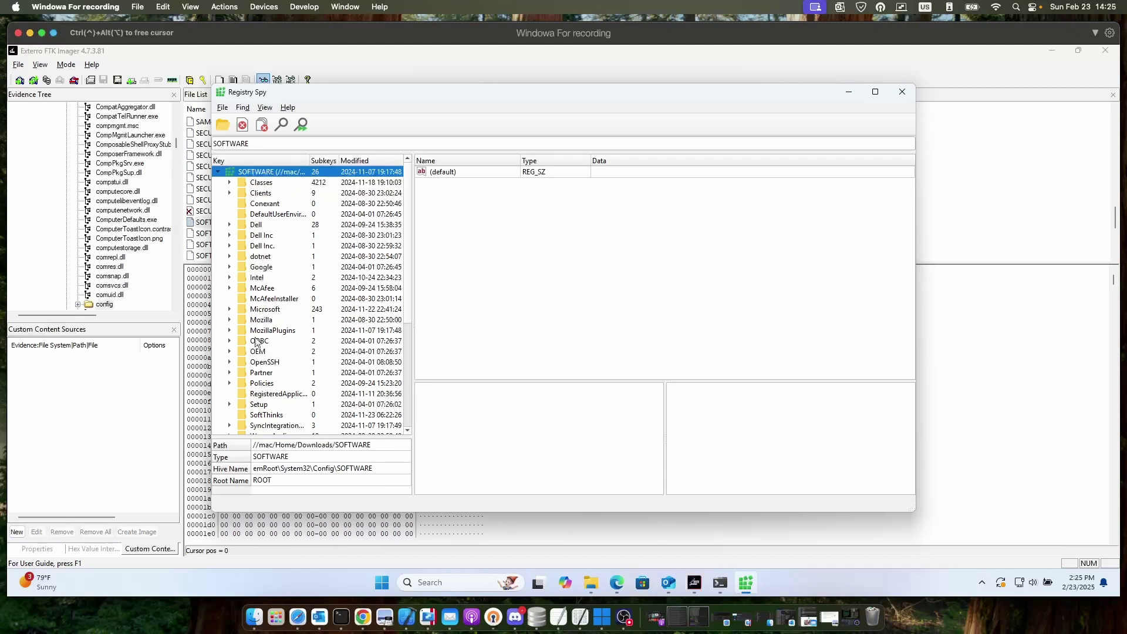
{"action": "left_click", "coordinate": [230, 310]}
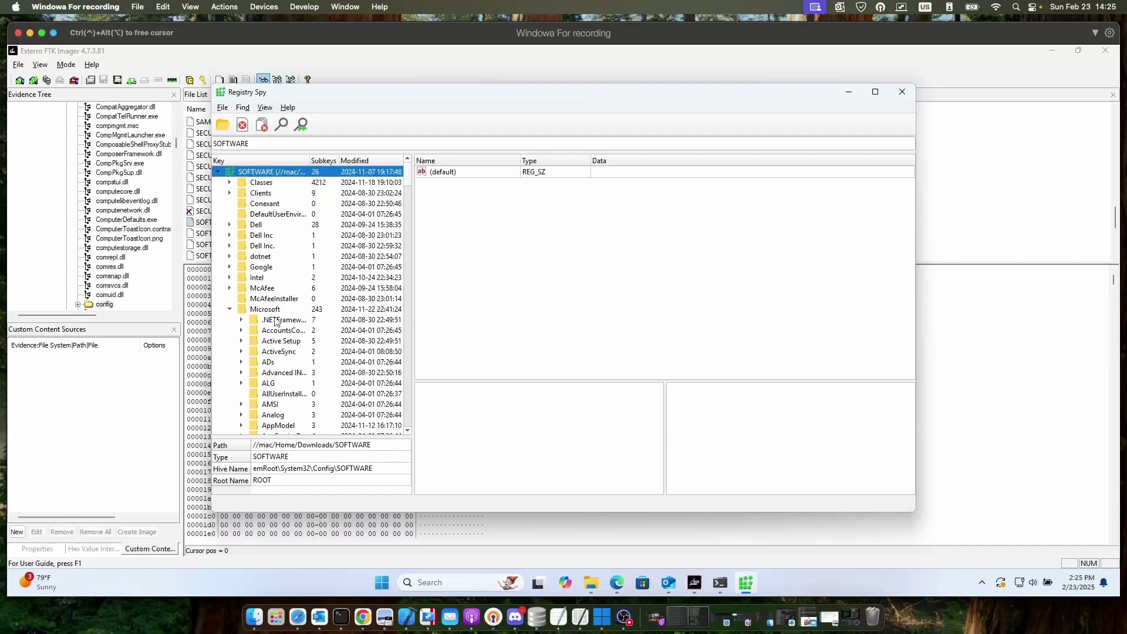
{"action": "scroll", "coordinate": [259, 339], "scroll_direction": "down", "scroll_amount": 8}
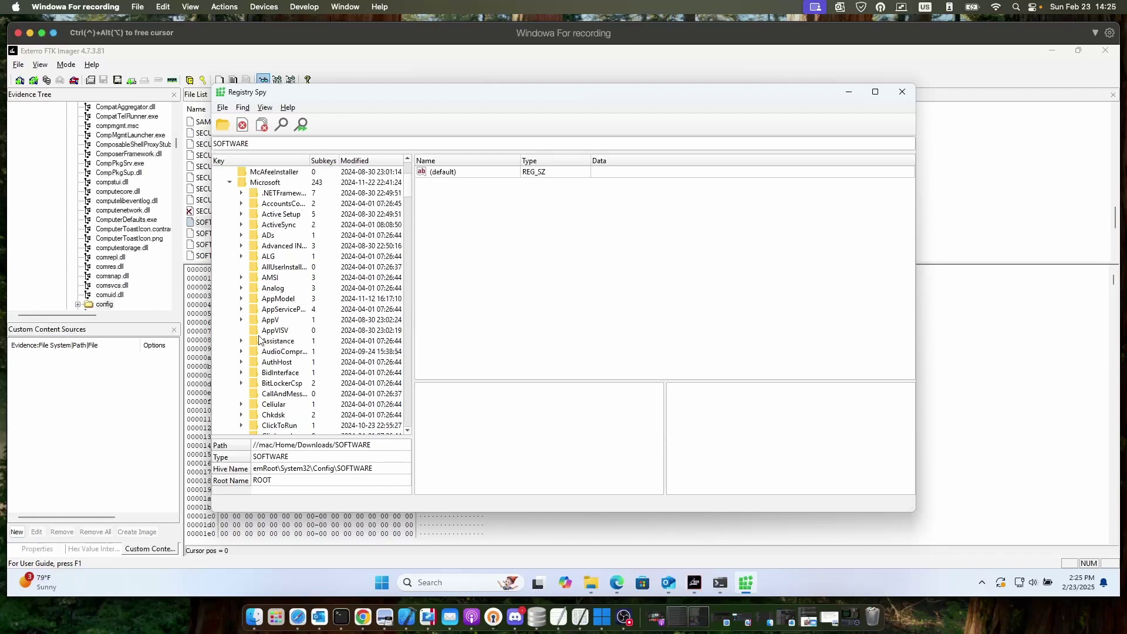
{"action": "scroll", "coordinate": [259, 340], "scroll_direction": "down", "scroll_amount": 9}
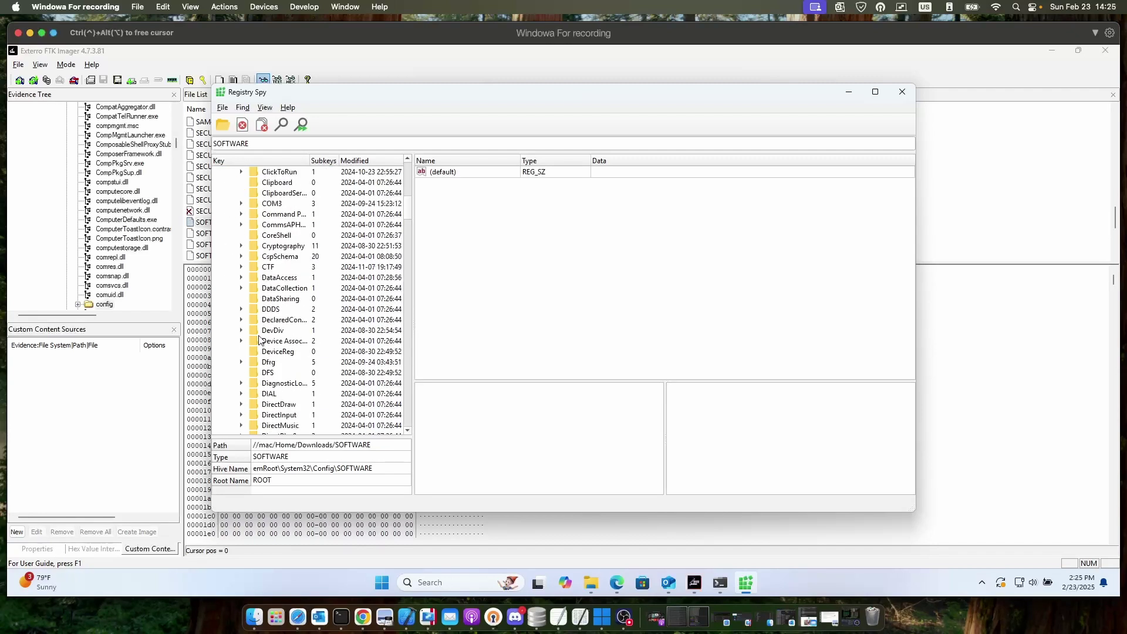
{"action": "scroll", "coordinate": [259, 339], "scroll_direction": "down", "scroll_amount": 2}
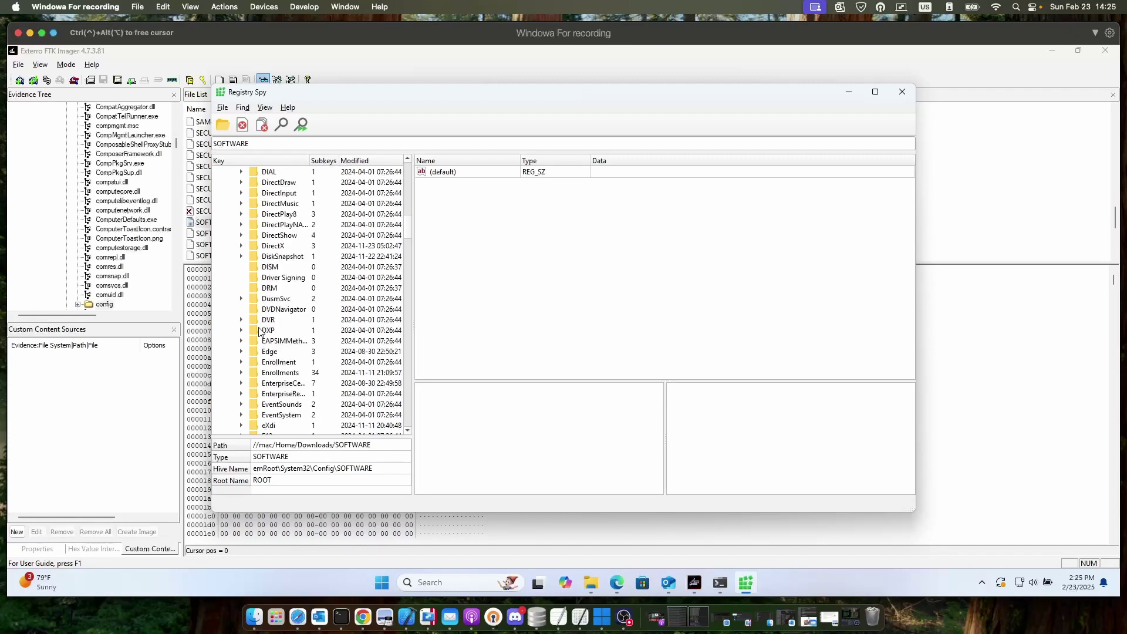
{"action": "scroll", "coordinate": [294, 353], "scroll_direction": "down", "scroll_amount": 3}
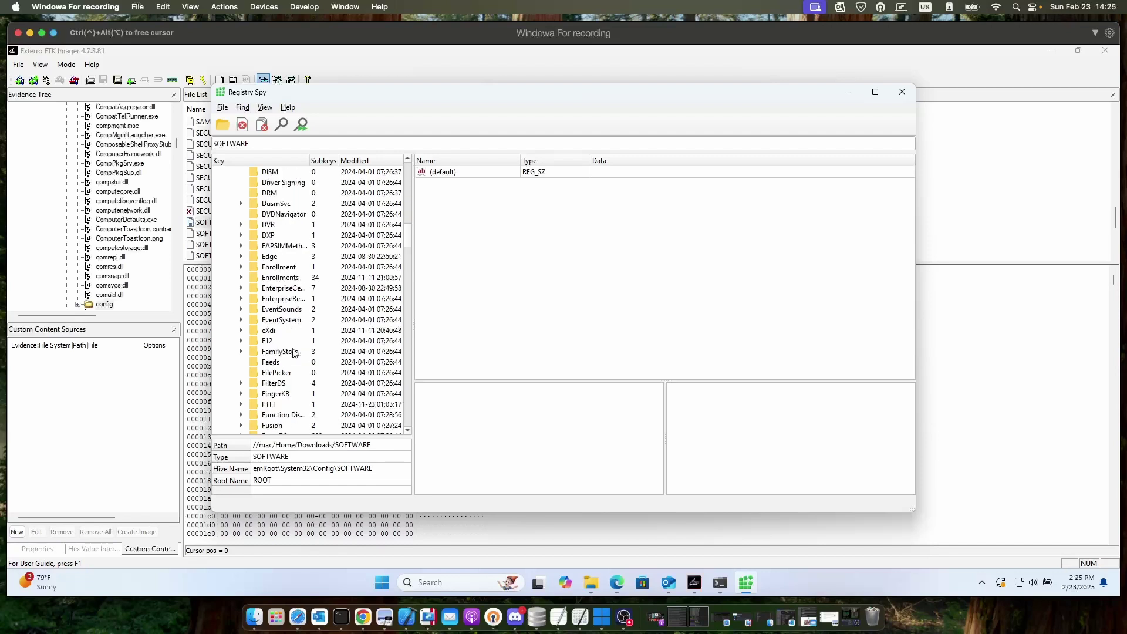
{"action": "scroll", "coordinate": [294, 352], "scroll_direction": "down", "scroll_amount": 5}
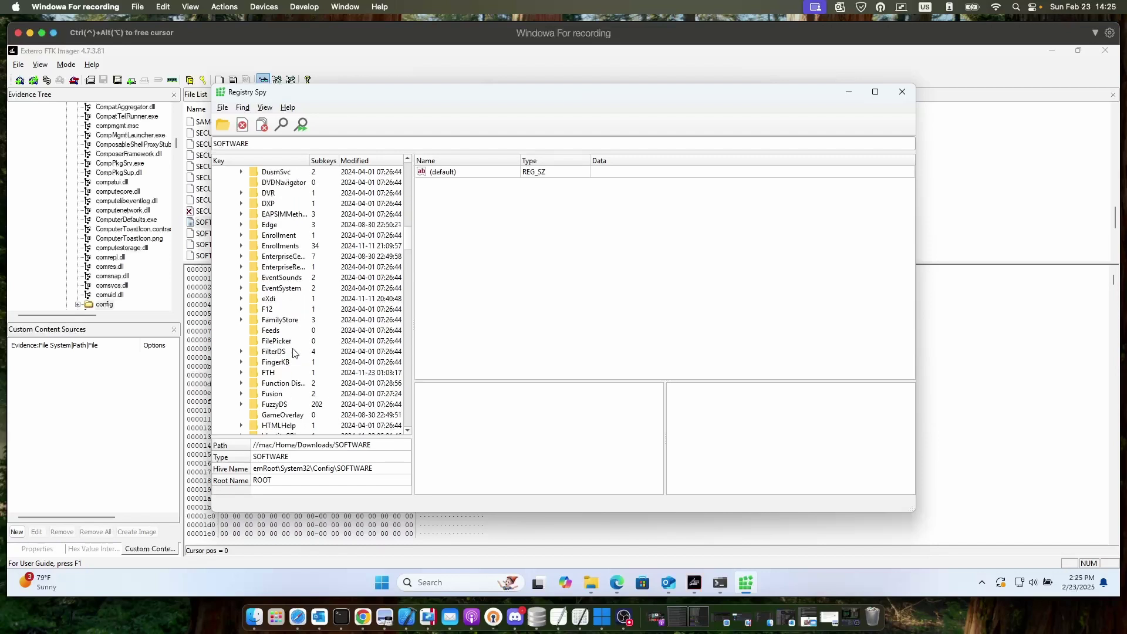
{"action": "scroll", "coordinate": [294, 352], "scroll_direction": "down", "scroll_amount": 10}
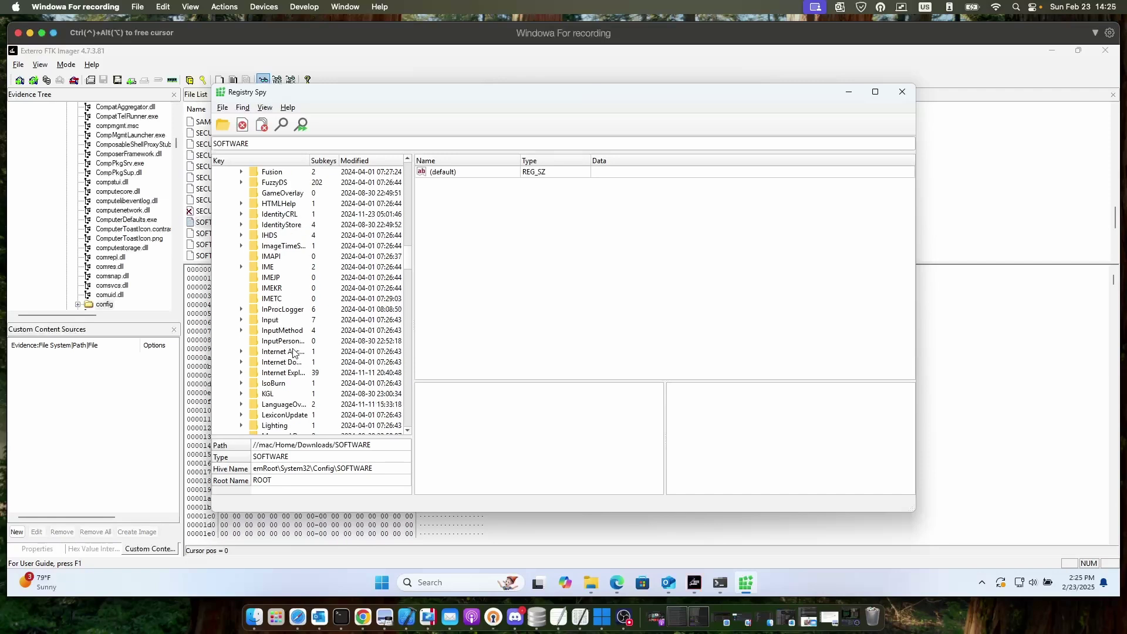
{"action": "scroll", "coordinate": [293, 353], "scroll_direction": "down", "scroll_amount": 8}
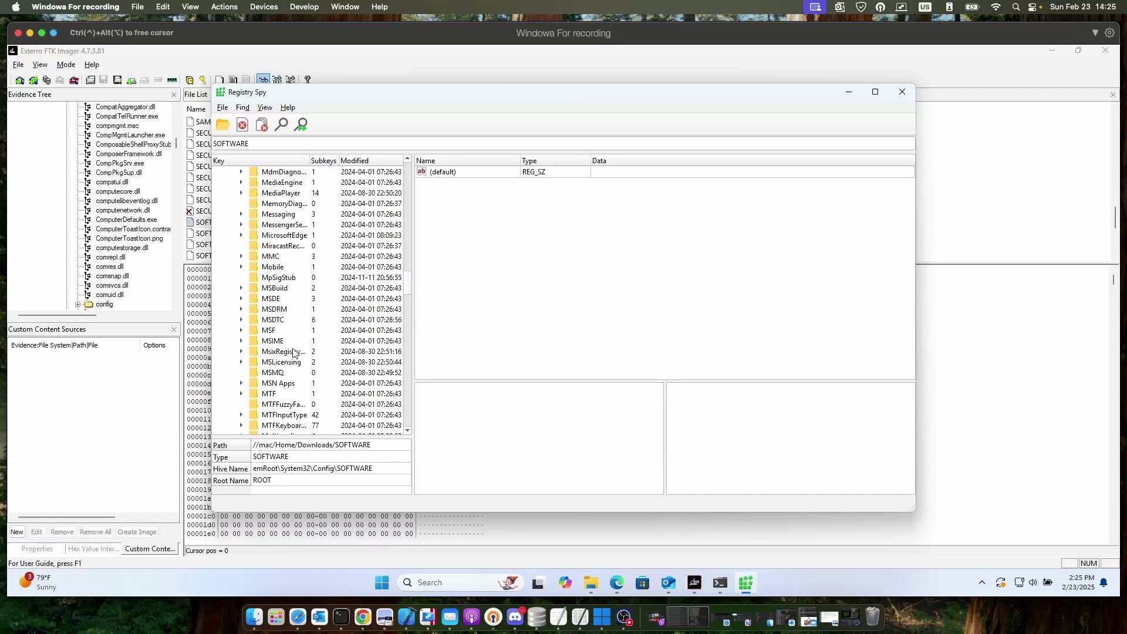
{"action": "scroll", "coordinate": [294, 352], "scroll_direction": "down", "scroll_amount": 9}
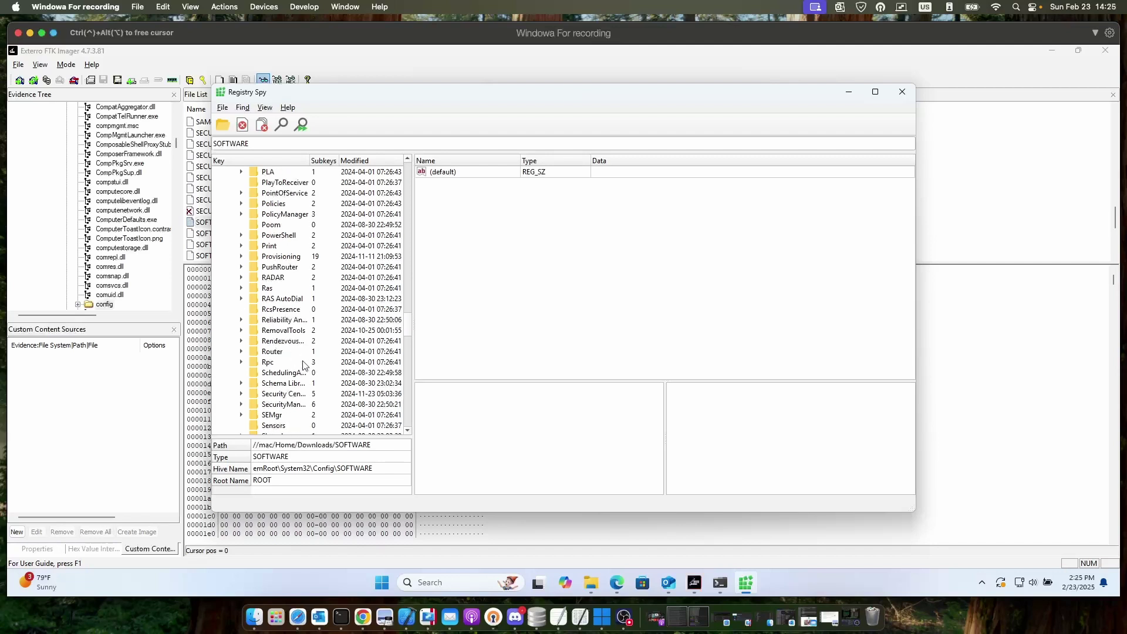
{"action": "scroll", "coordinate": [304, 365], "scroll_direction": "down", "scroll_amount": 5}
{"action": "scroll", "coordinate": [305, 365], "scroll_direction": "down", "scroll_amount": 1}
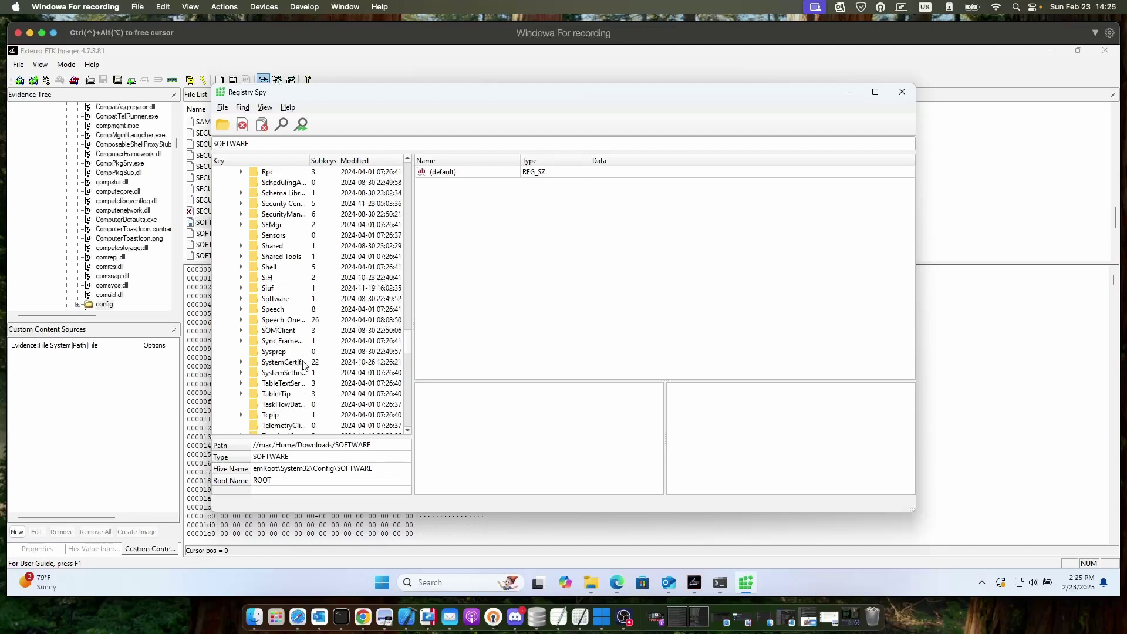
{"action": "scroll", "coordinate": [304, 365], "scroll_direction": "down", "scroll_amount": 6}
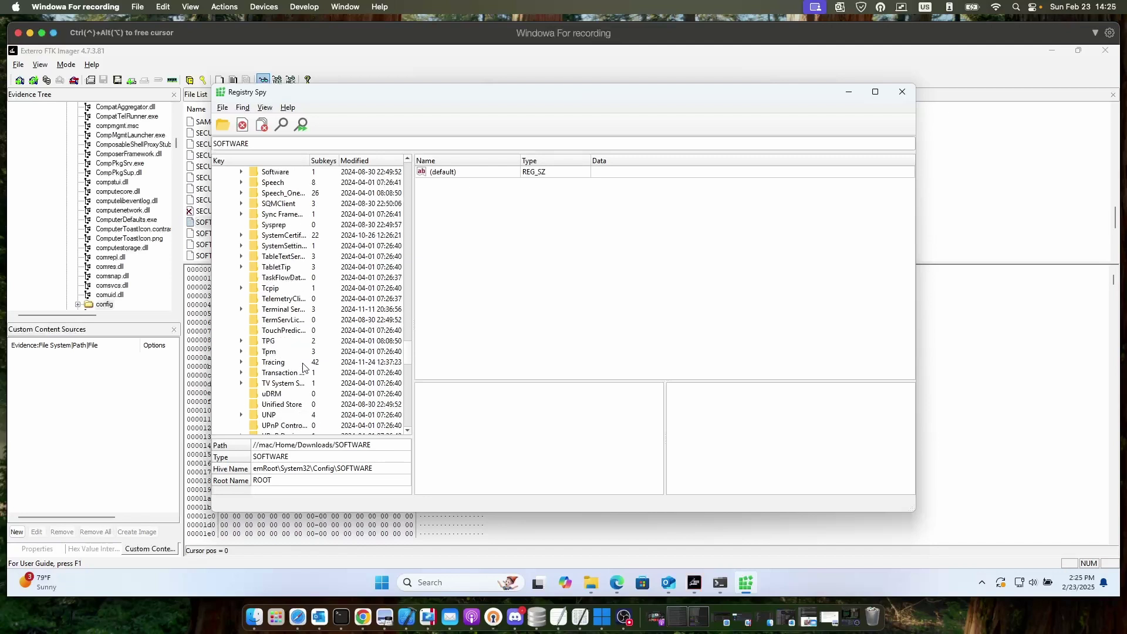
{"action": "scroll", "coordinate": [291, 387], "scroll_direction": "down", "scroll_amount": 3}
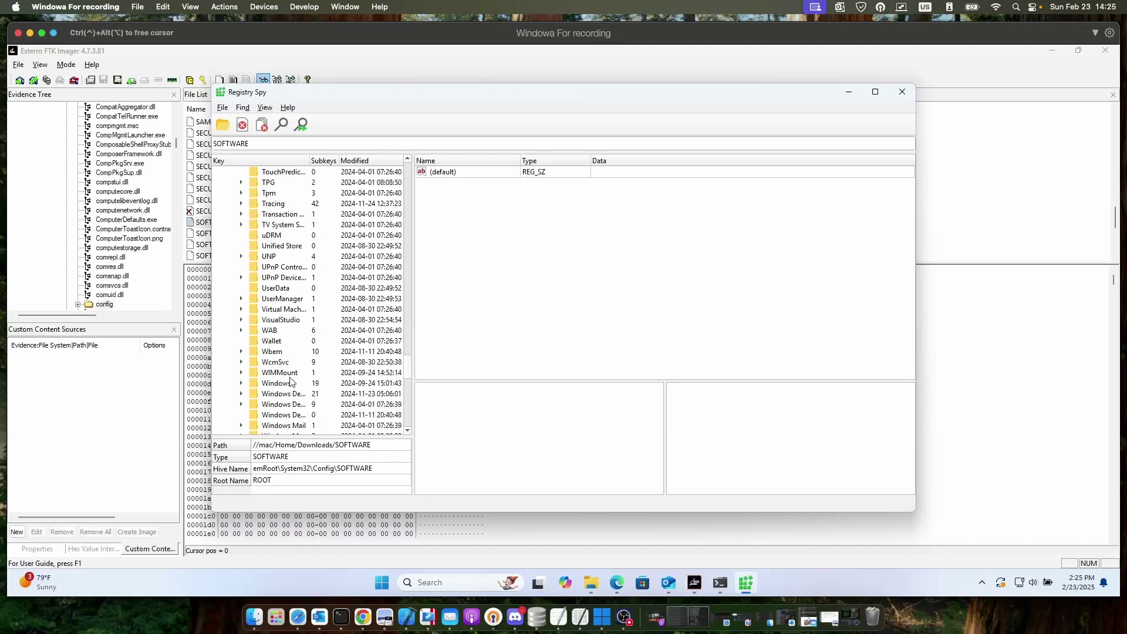
{"action": "scroll", "coordinate": [282, 404], "scroll_direction": "down", "scroll_amount": 2}
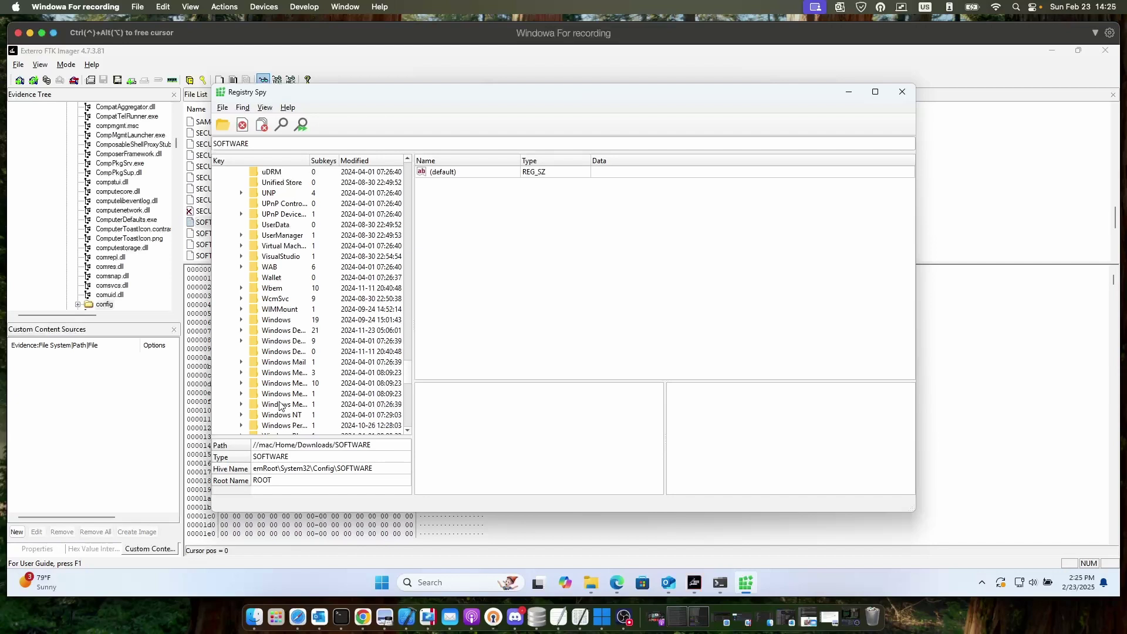
{"action": "left_click", "coordinate": [242, 415]}
{"action": "scroll", "coordinate": [320, 378], "scroll_direction": "down", "scroll_amount": 2}
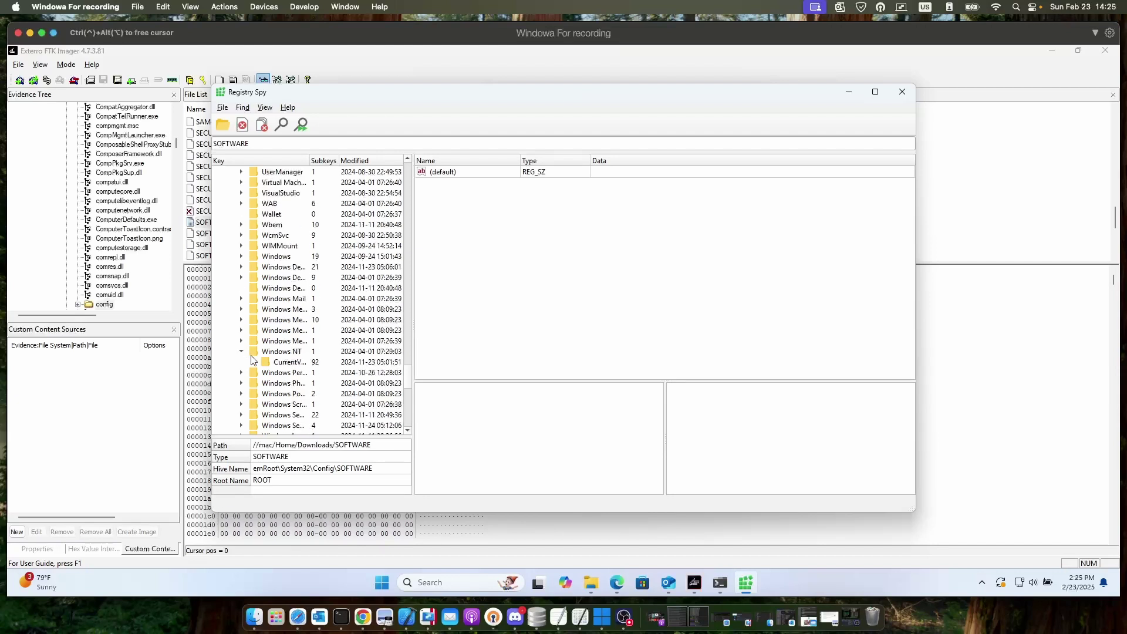
Expand CurrentVersion under Windows NT, widen the Registry Spy window, and open the ProfileList key to list its SID subkeys.
{"action": "left_click", "coordinate": [254, 362]}
{"action": "scroll", "coordinate": [277, 371], "scroll_direction": "down", "scroll_amount": 1}
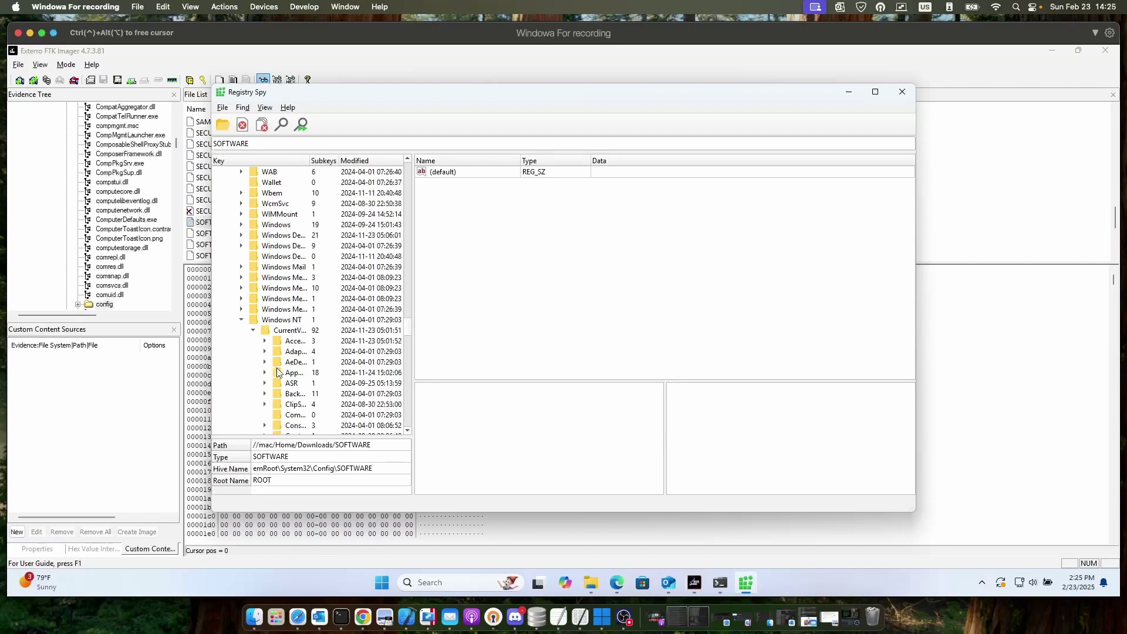
{"action": "scroll", "coordinate": [278, 373], "scroll_direction": "down", "scroll_amount": 1}
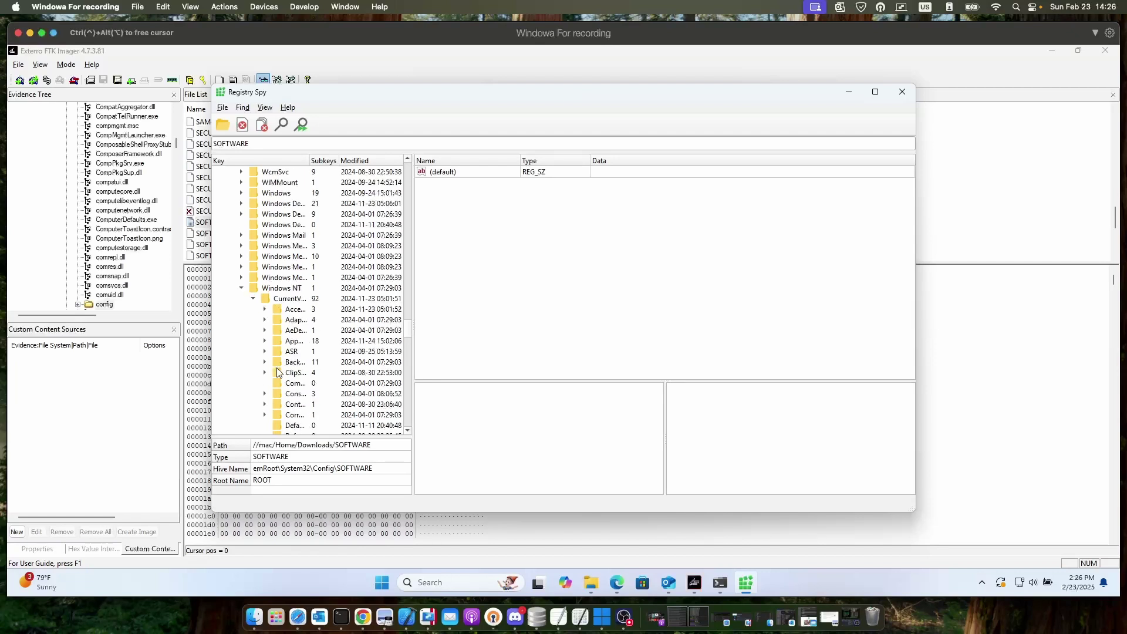
{"action": "scroll", "coordinate": [277, 373], "scroll_direction": "down", "scroll_amount": 6}
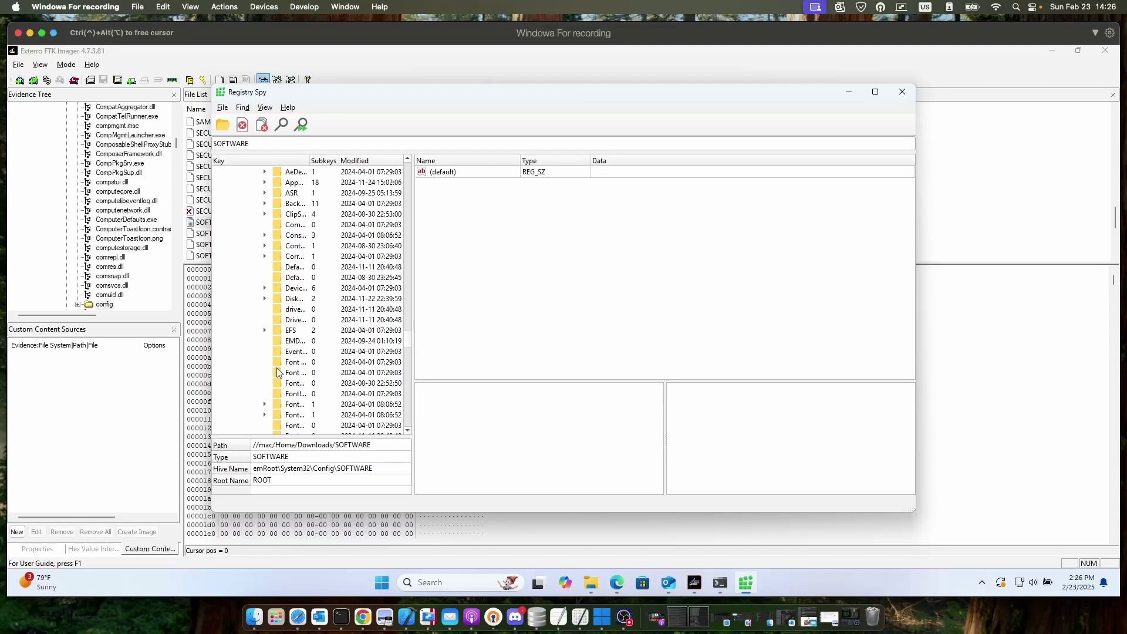
{"action": "scroll", "coordinate": [278, 372], "scroll_direction": "down", "scroll_amount": 8}
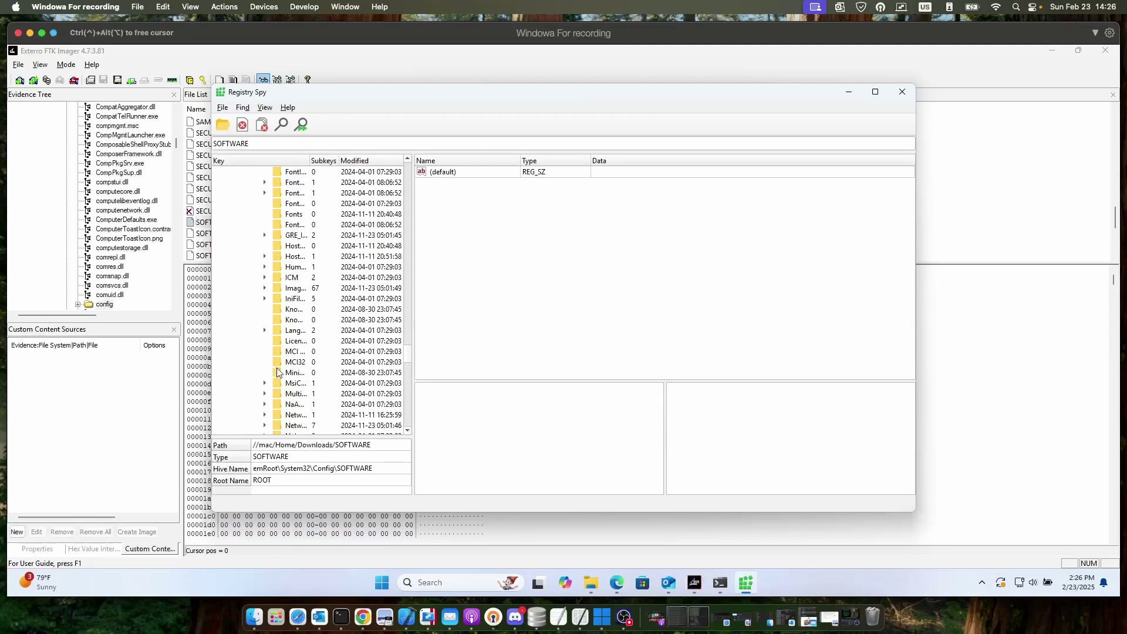
{"action": "scroll", "coordinate": [277, 373], "scroll_direction": "down", "scroll_amount": 2}
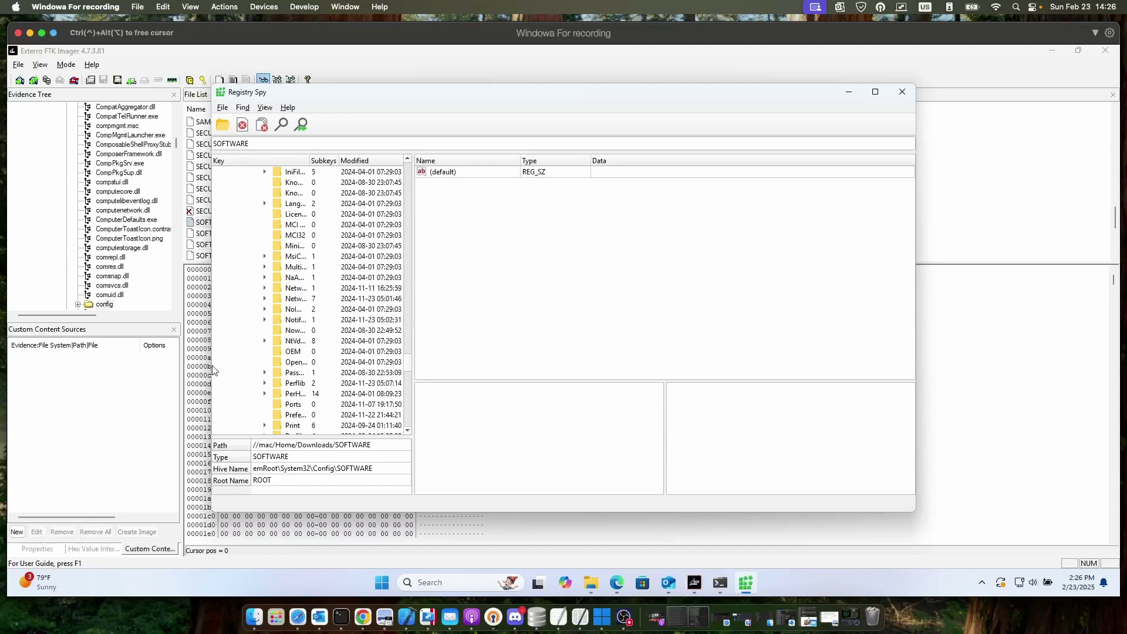
{"action": "left_click_drag", "start_coordinate": [211, 366], "coordinate": [42, 345]}
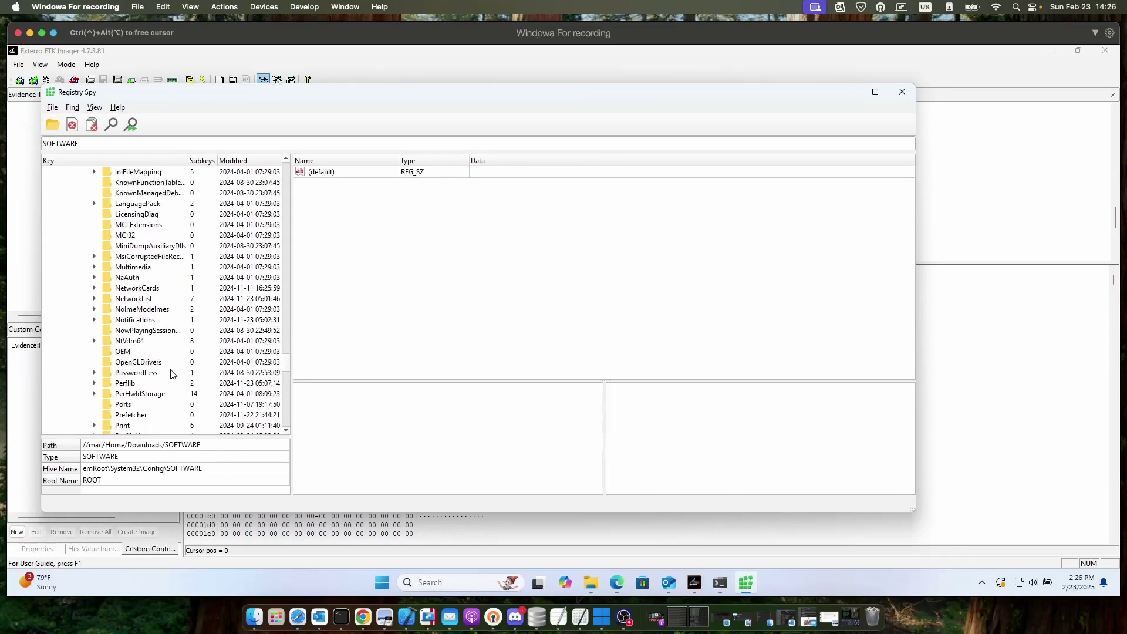
{"action": "scroll", "coordinate": [156, 376], "scroll_direction": "down", "scroll_amount": 1}
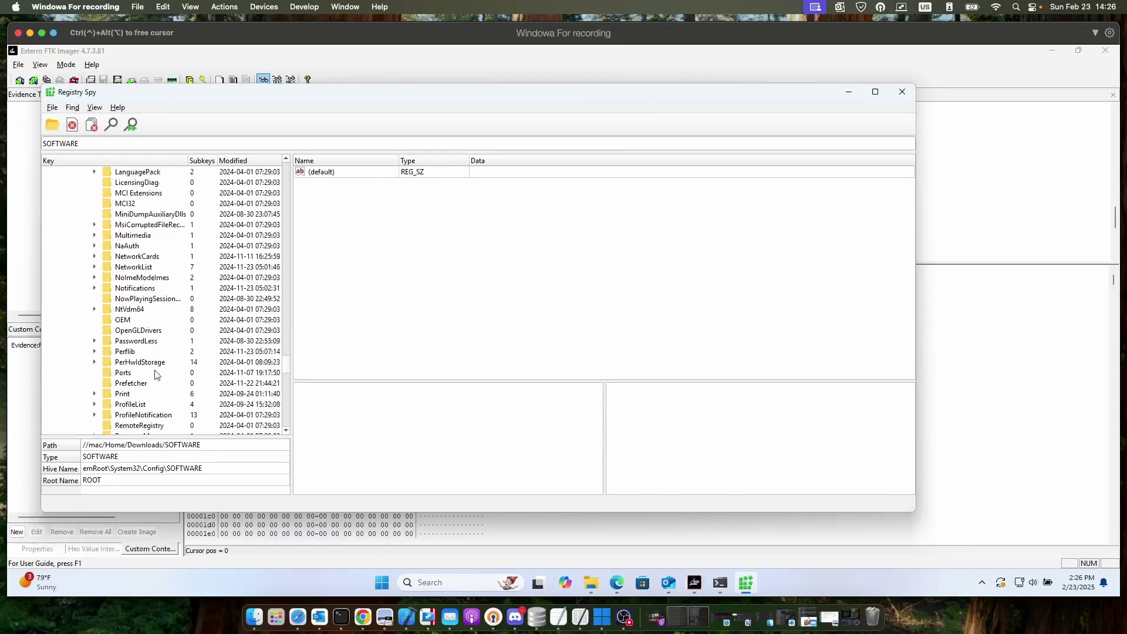
{"action": "left_click", "coordinate": [138, 405]}
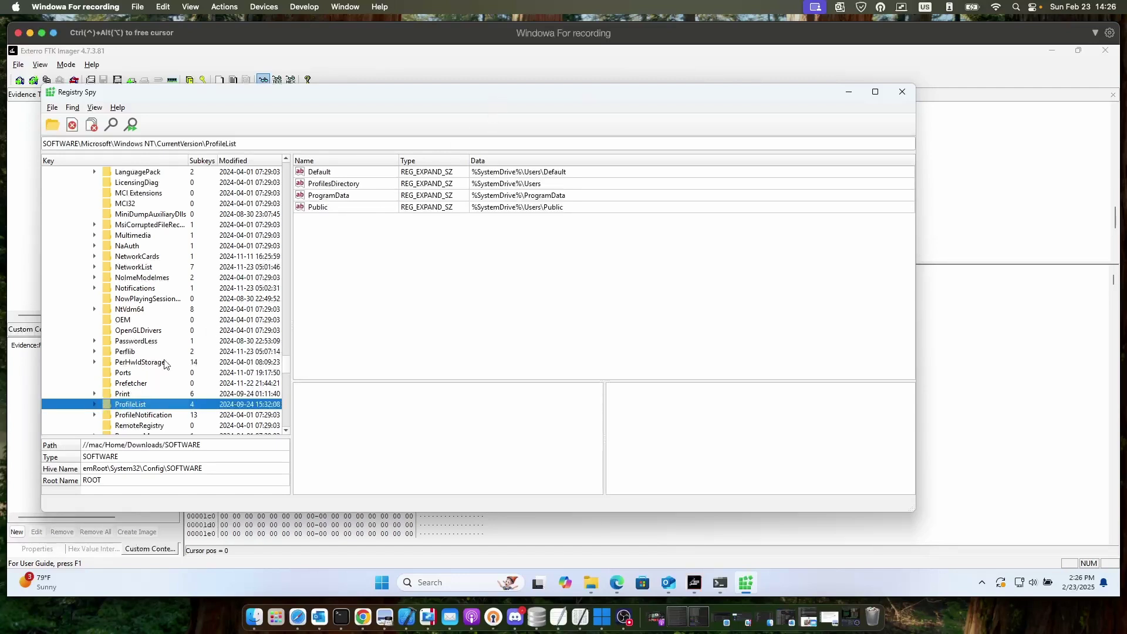
{"action": "left_click", "coordinate": [95, 406]}
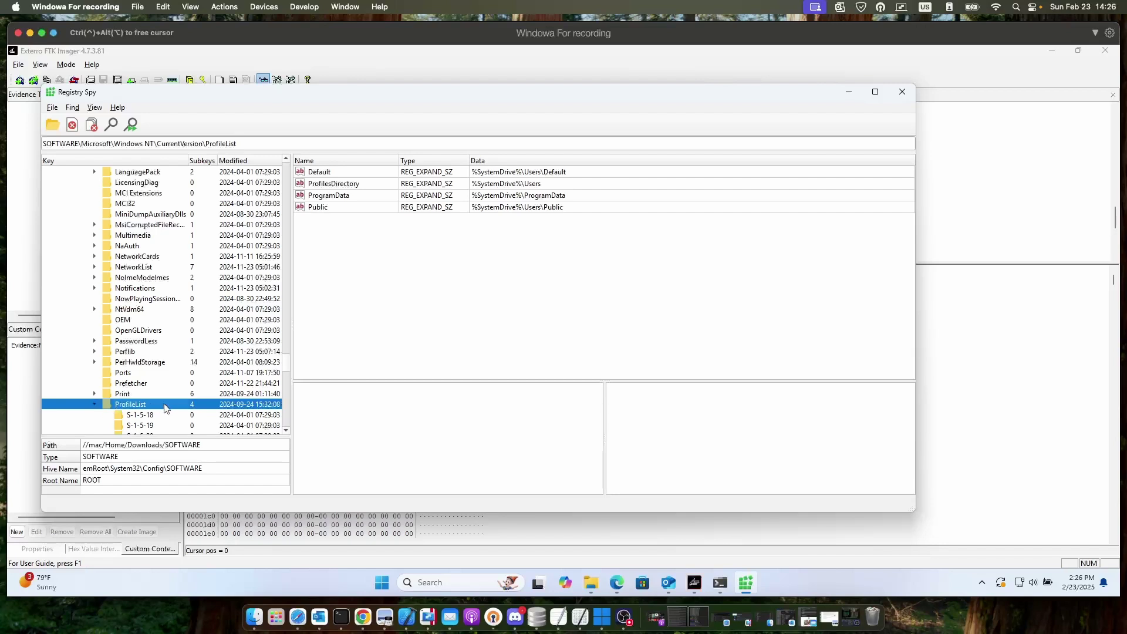
Open the S-1-5-21 user profile subkey under ProfileList and select all the hex data of its Sid value.
{"action": "scroll", "coordinate": [168, 405], "scroll_direction": "down", "scroll_amount": 2}
{"action": "left_click", "coordinate": [165, 383]}
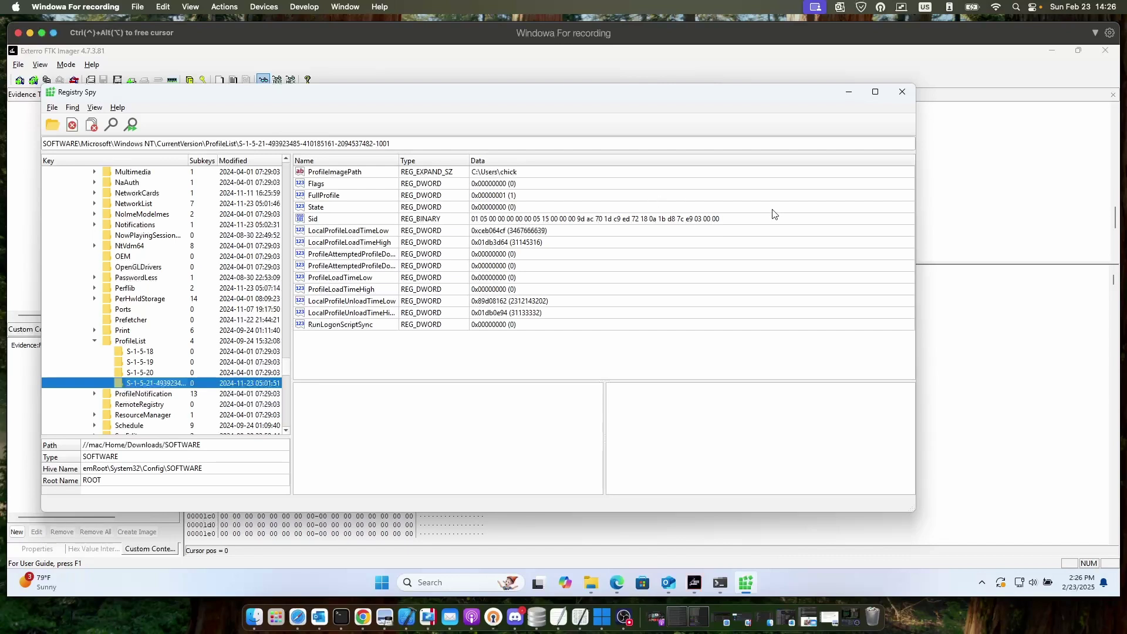
{"action": "left_click", "coordinate": [718, 222]}
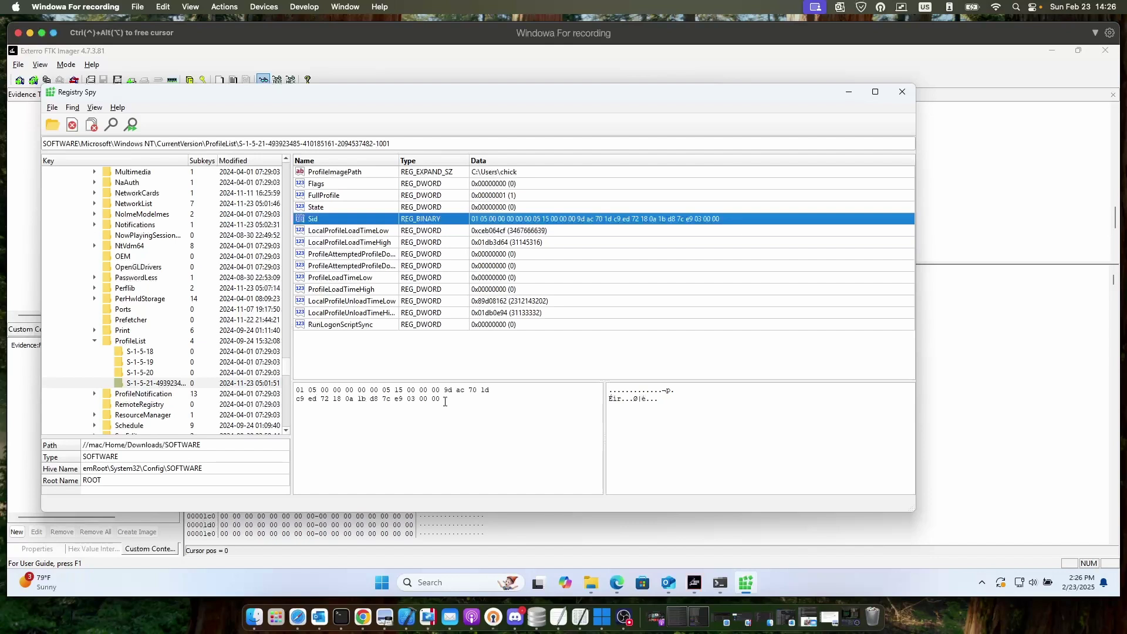
{"action": "left_click_drag", "start_coordinate": [445, 402], "coordinate": [283, 393]}
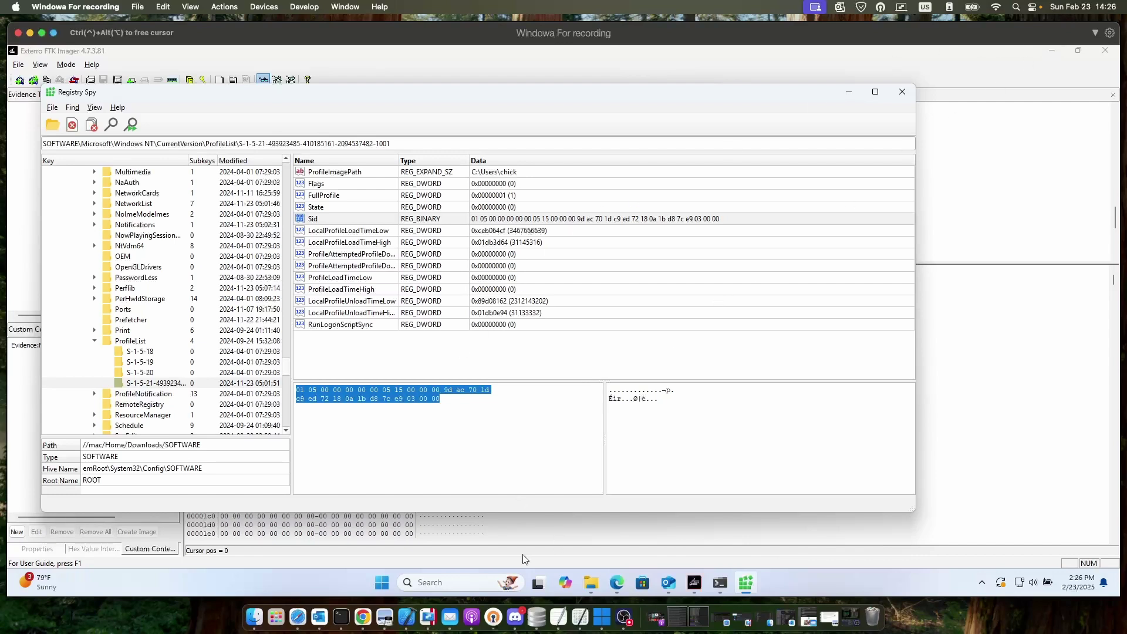
Search Windows for Registry Editor, launch it, and allow it to make changes to the device.
{"action": "mouse_move", "coordinate": [621, 579]}
{"action": "left_click", "coordinate": [447, 580]}
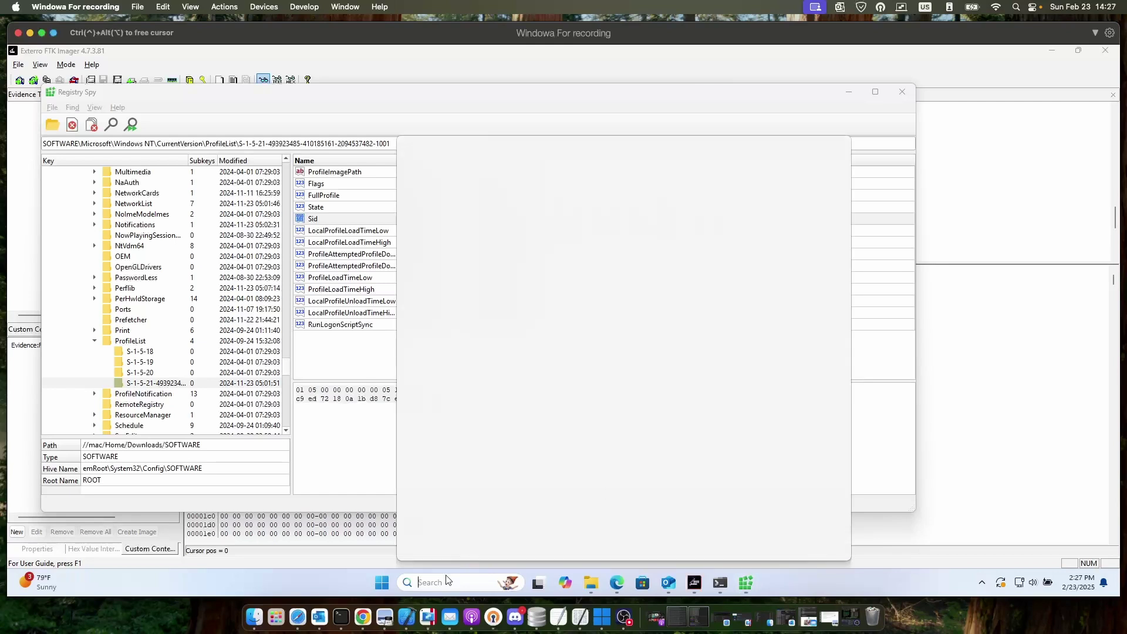
{"action": "type", "text": "regist"}
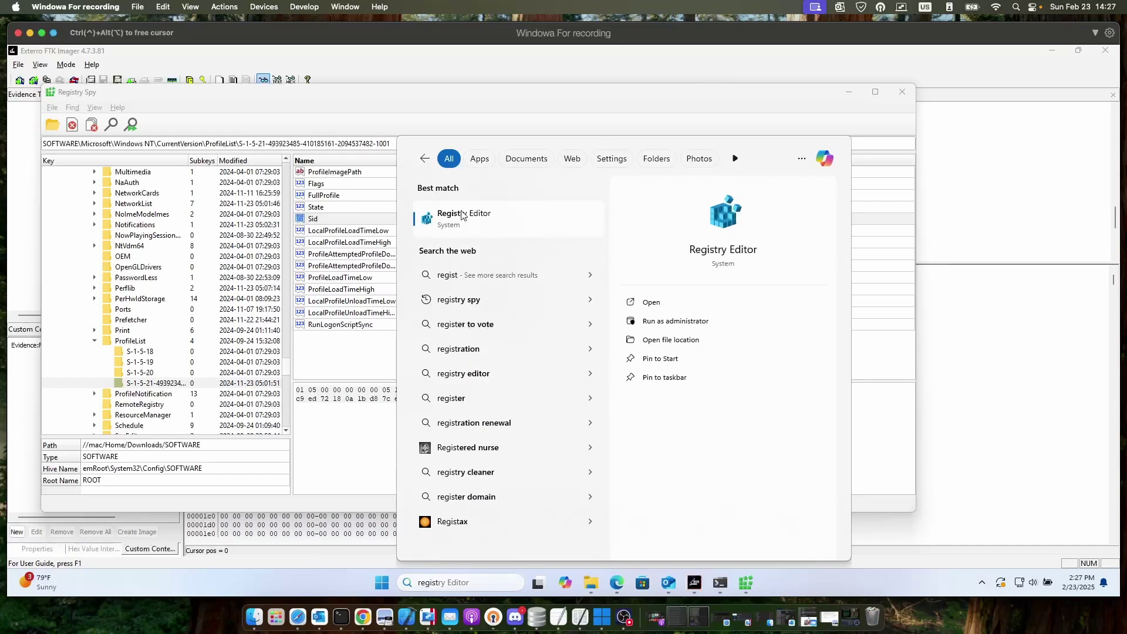
{"action": "left_click", "coordinate": [502, 226]}
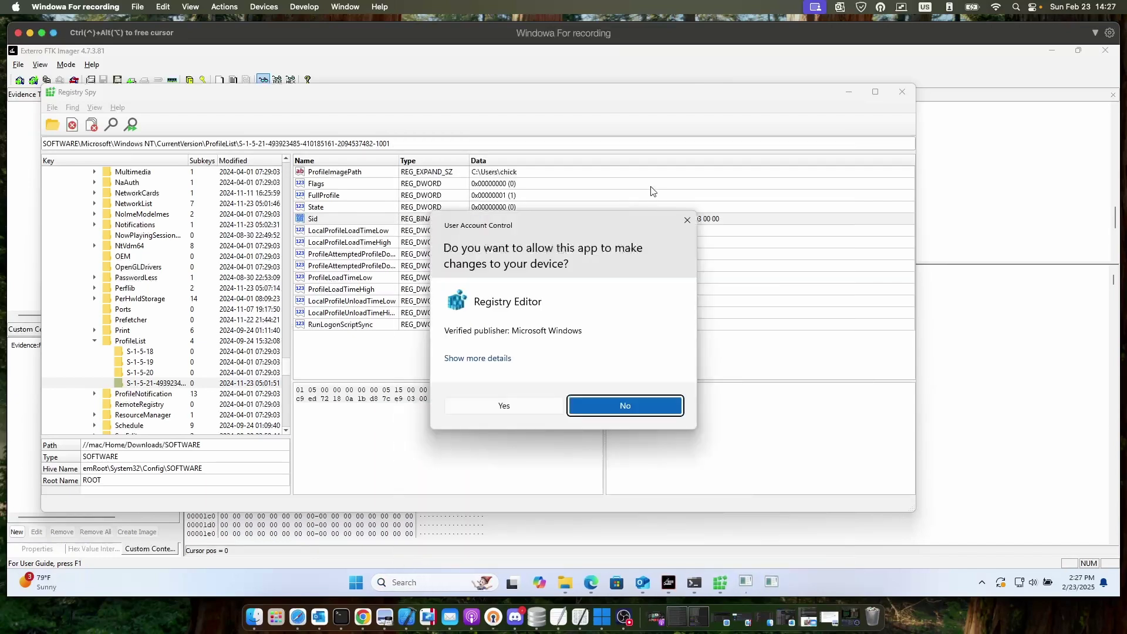
{"action": "left_click", "coordinate": [517, 406]}
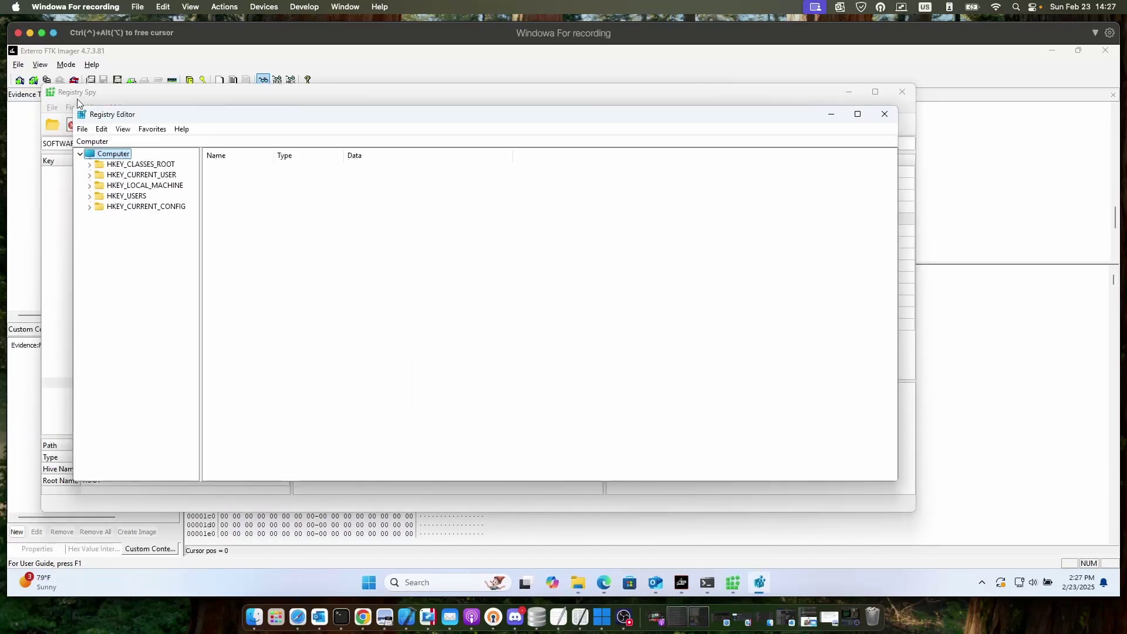
Start a registry file import and look through the Downloads folder for the exported hive.
{"action": "left_click", "coordinate": [85, 130]}
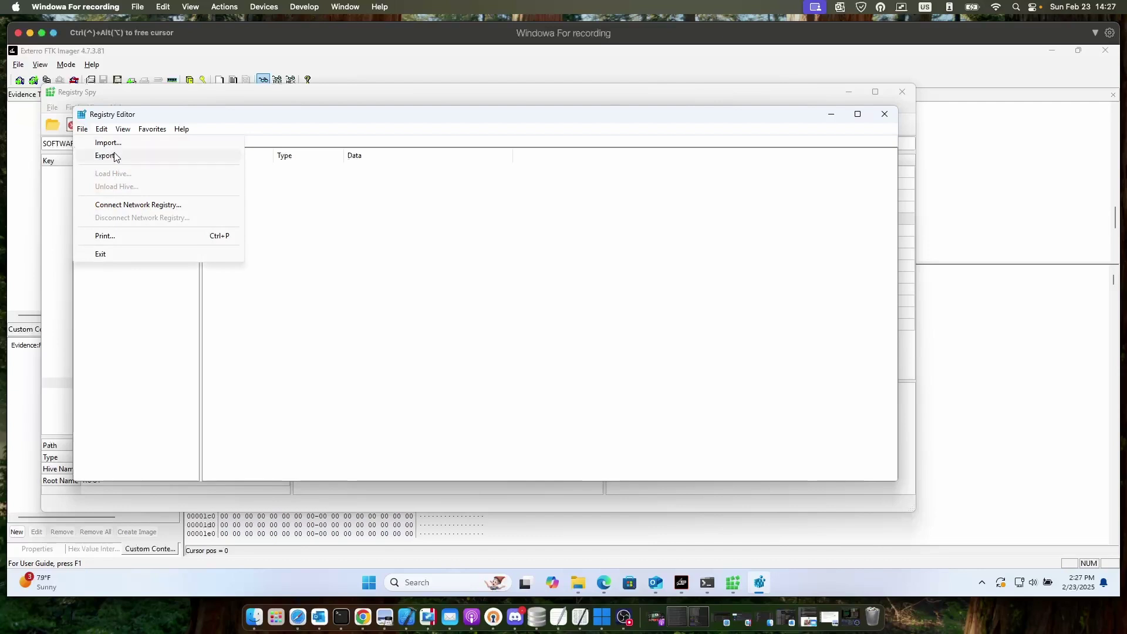
{"action": "left_click", "coordinate": [115, 144]}
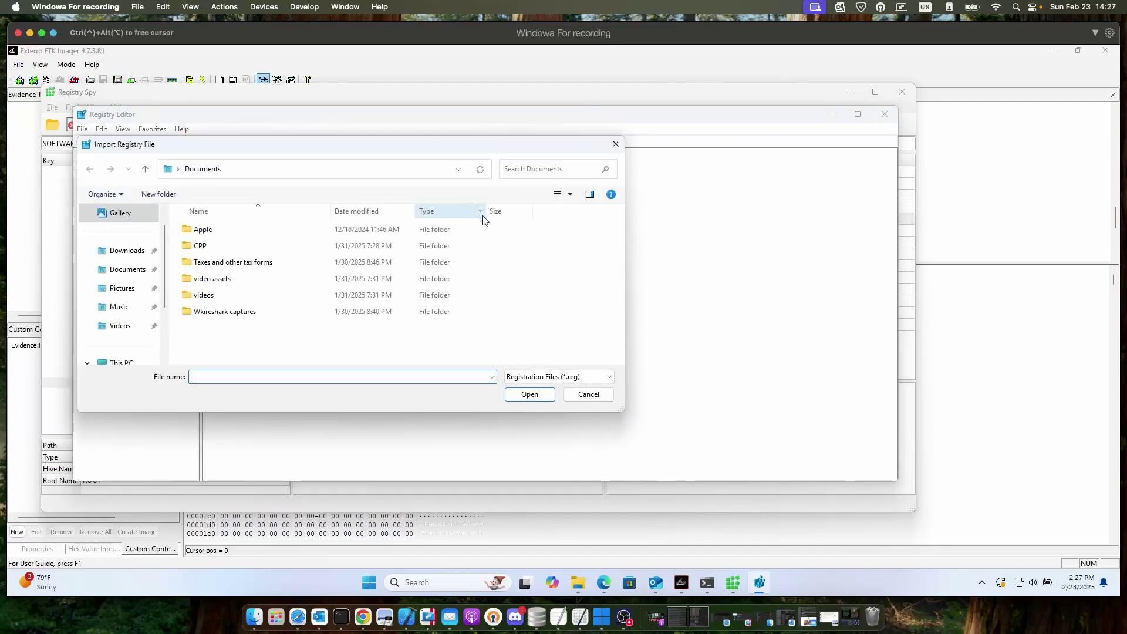
{"action": "left_click", "coordinate": [102, 249]}
{"action": "scroll", "coordinate": [323, 271], "scroll_direction": "down", "scroll_amount": 3}
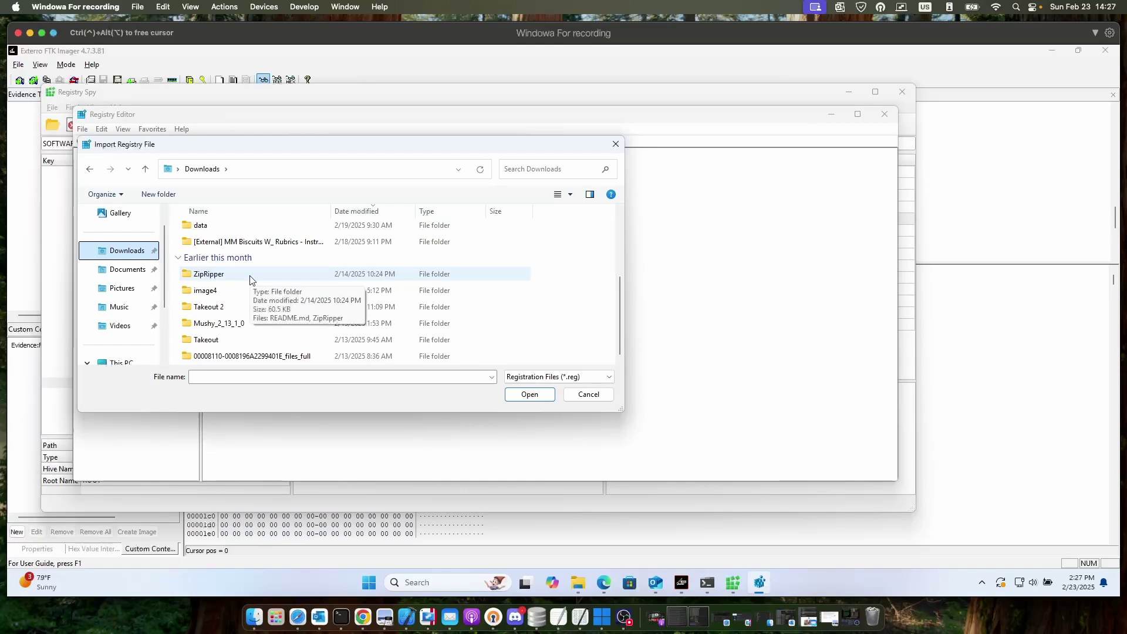
{"action": "scroll", "coordinate": [251, 280], "scroll_direction": "up", "scroll_amount": 3}
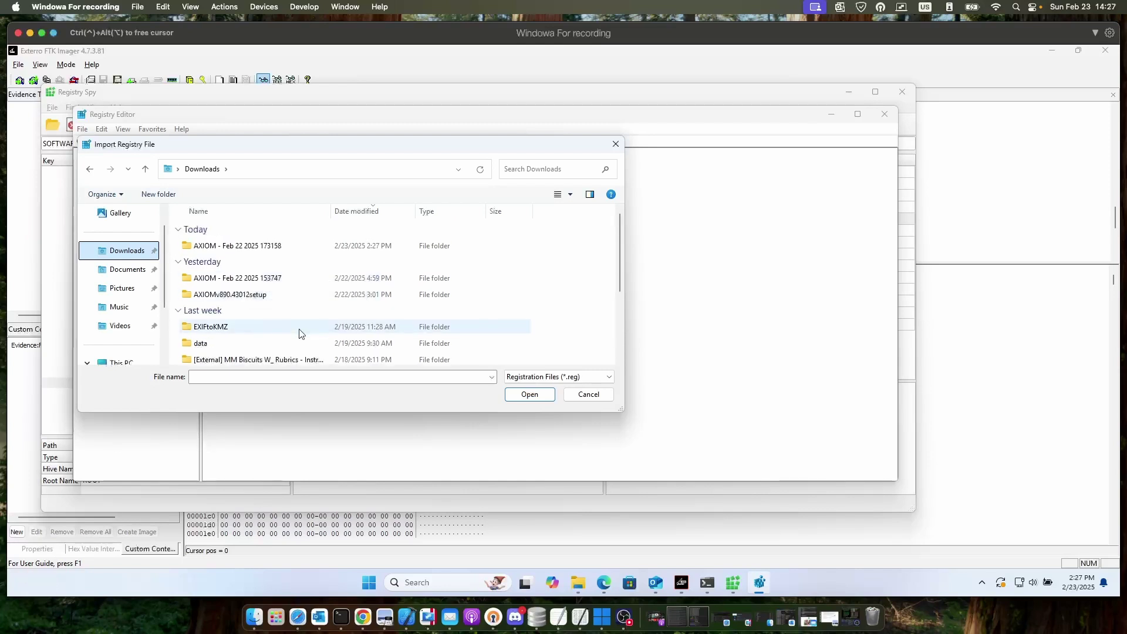
{"action": "scroll", "coordinate": [297, 330], "scroll_direction": "down", "scroll_amount": 3}
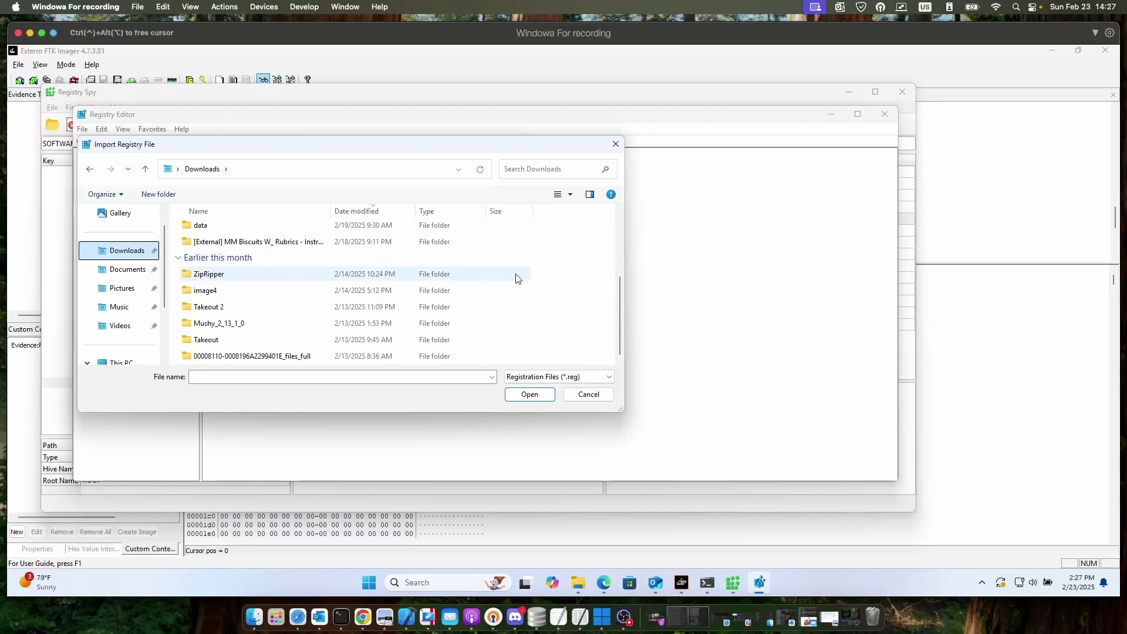
{"action": "scroll", "coordinate": [518, 279], "scroll_direction": "up", "scroll_amount": 2}
{"action": "scroll", "coordinate": [519, 279], "scroll_direction": "up", "scroll_amount": 1}
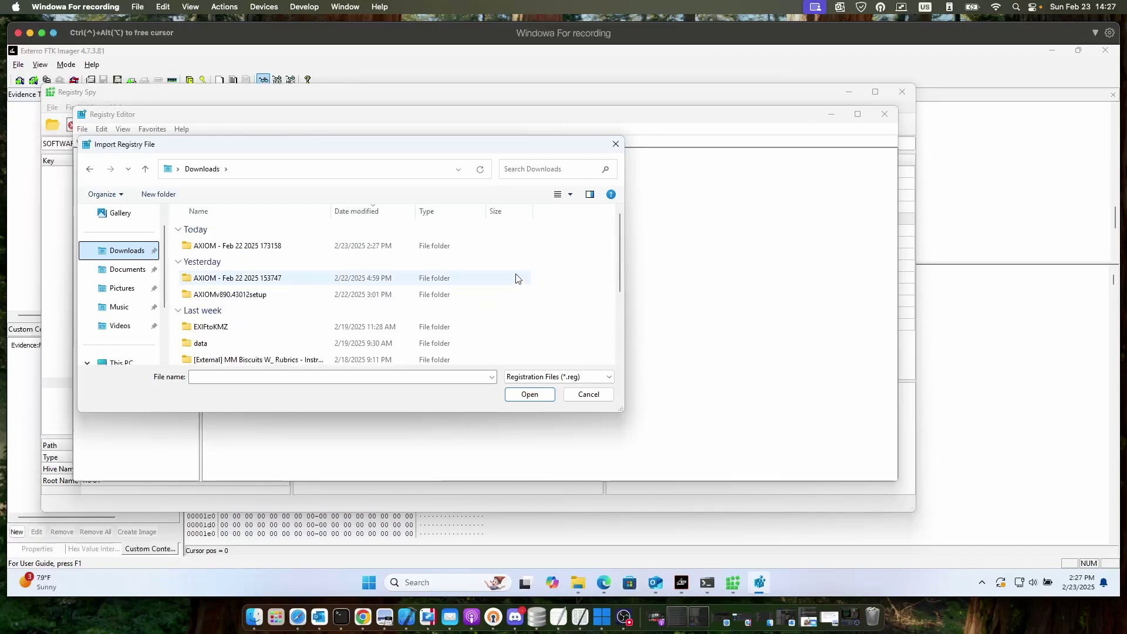
{"action": "scroll", "coordinate": [519, 278], "scroll_direction": "down", "scroll_amount": 3}
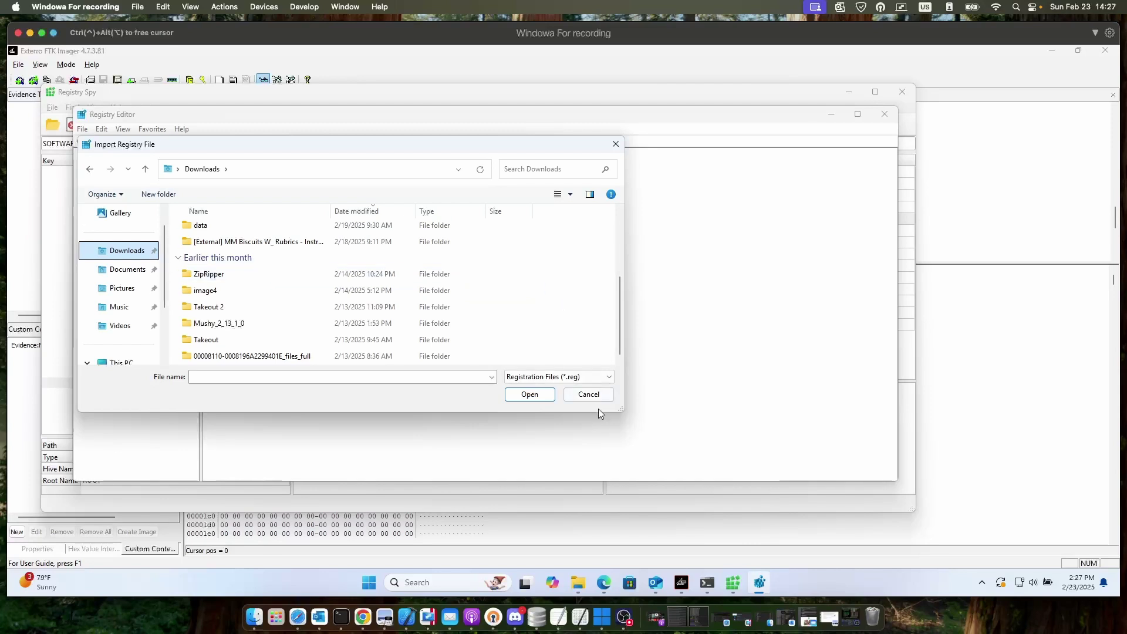
Show all file types in Downloads and try to import the SOFTWARE hive file over the Computer key.
{"action": "left_click", "coordinate": [597, 378]}
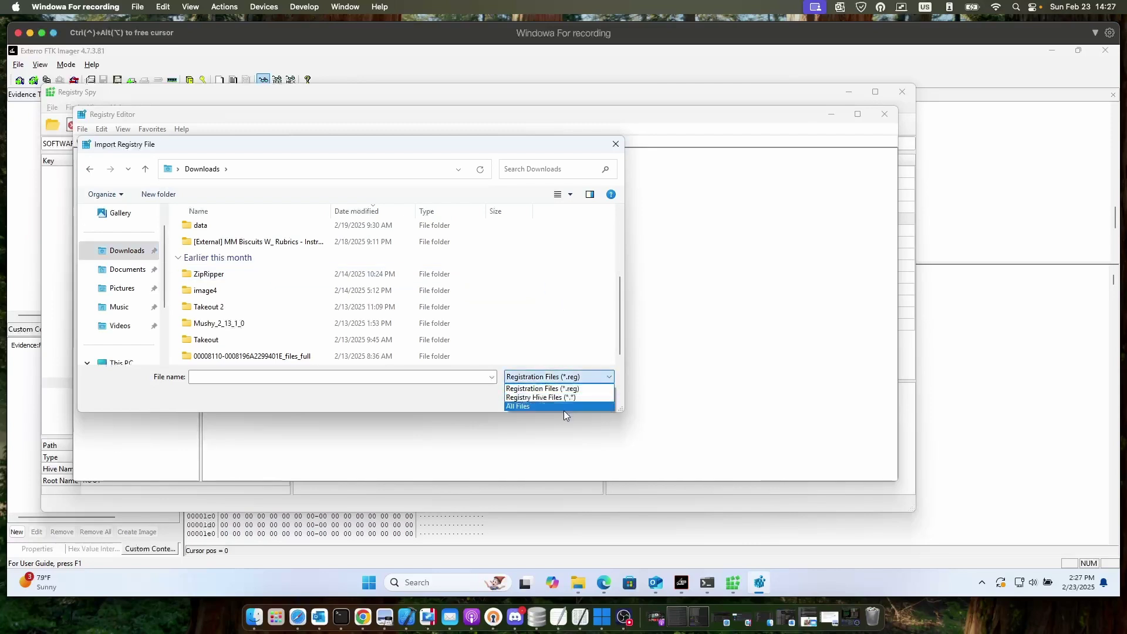
{"action": "left_click", "coordinate": [560, 406]}
{"action": "scroll", "coordinate": [505, 286], "scroll_direction": "down", "scroll_amount": 20}
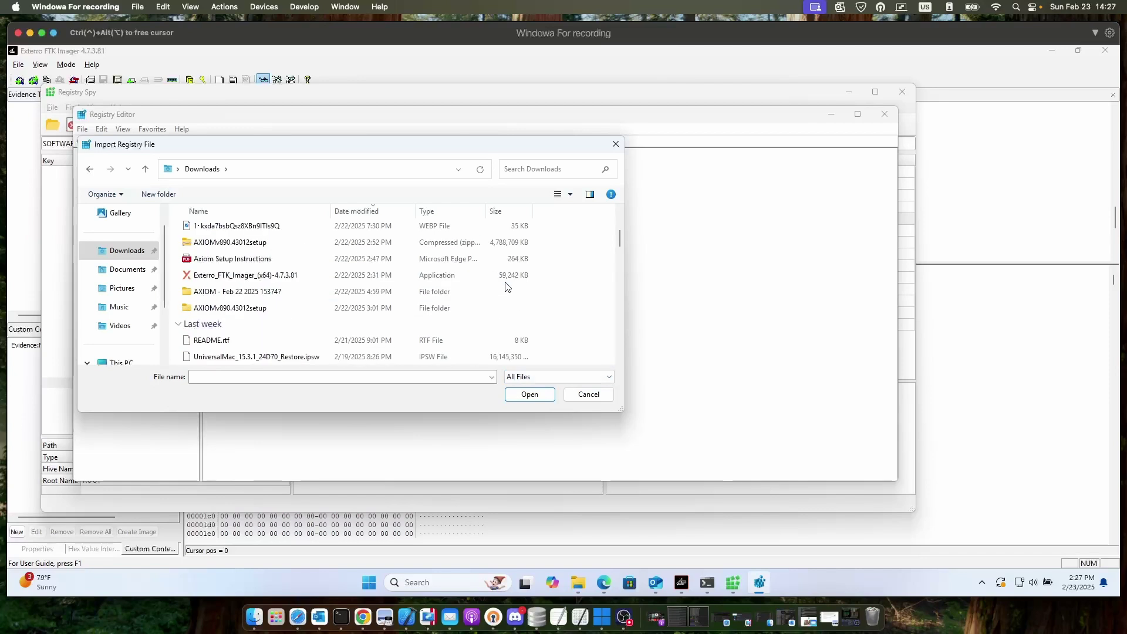
{"action": "scroll", "coordinate": [505, 286], "scroll_direction": "down", "scroll_amount": 2}
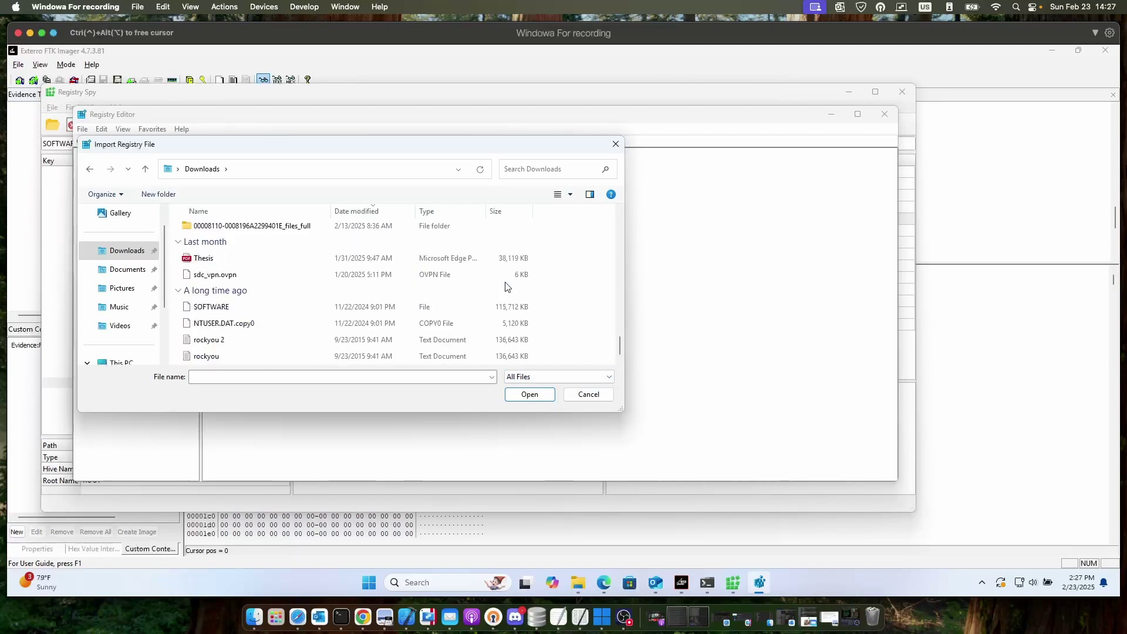
{"action": "left_click", "coordinate": [257, 312]}
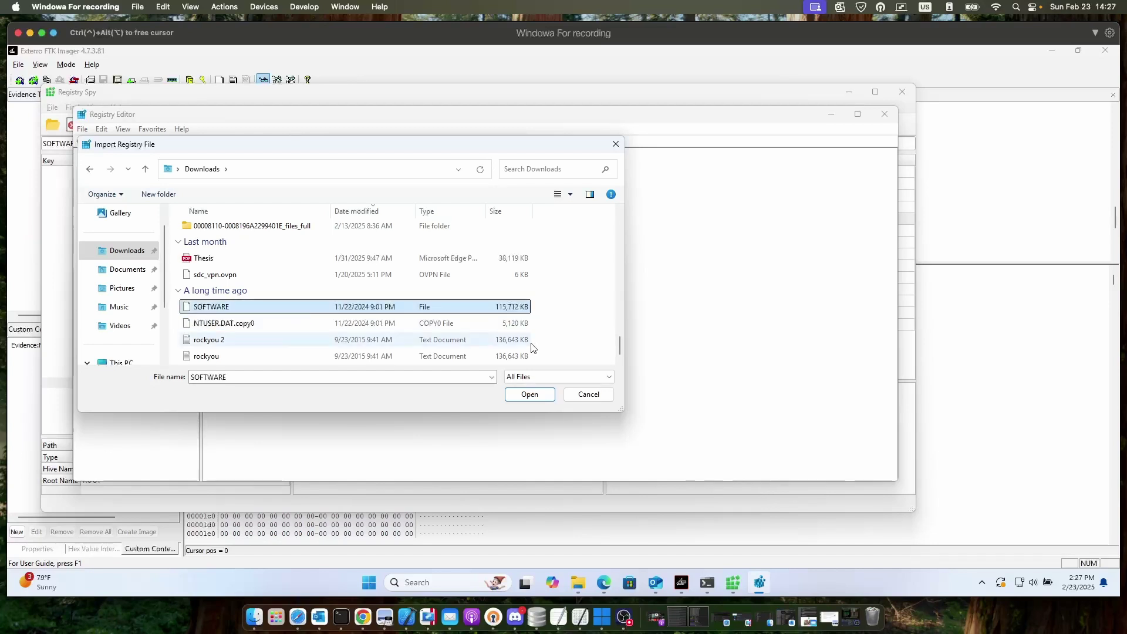
{"action": "left_click", "coordinate": [531, 394]}
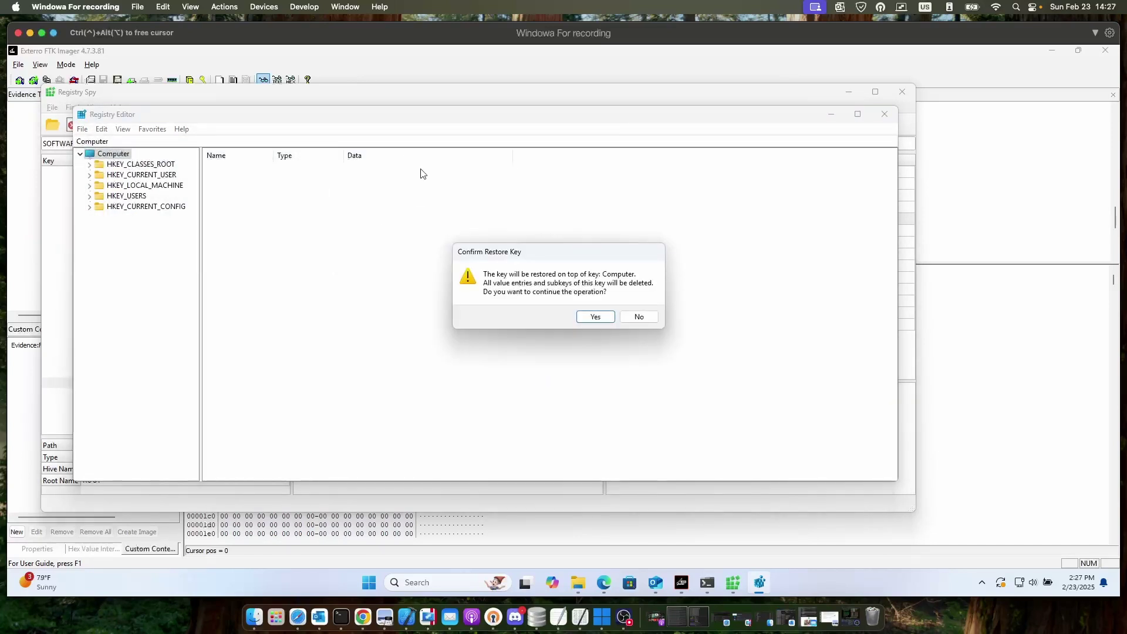
{"action": "left_click", "coordinate": [601, 318]}
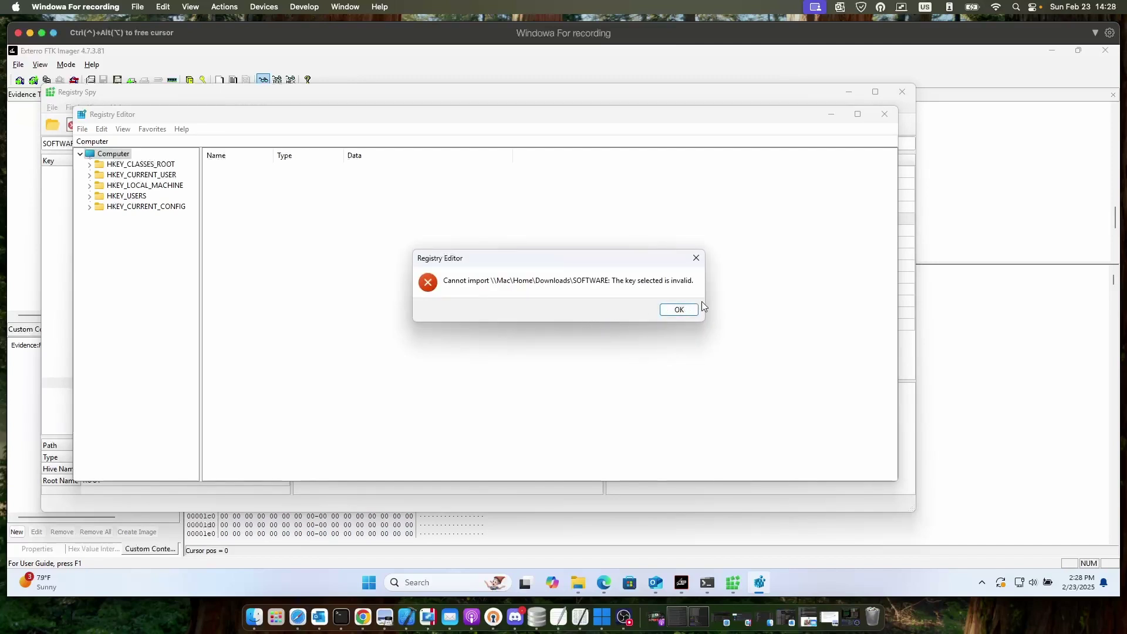
{"action": "left_click", "coordinate": [677, 309]}
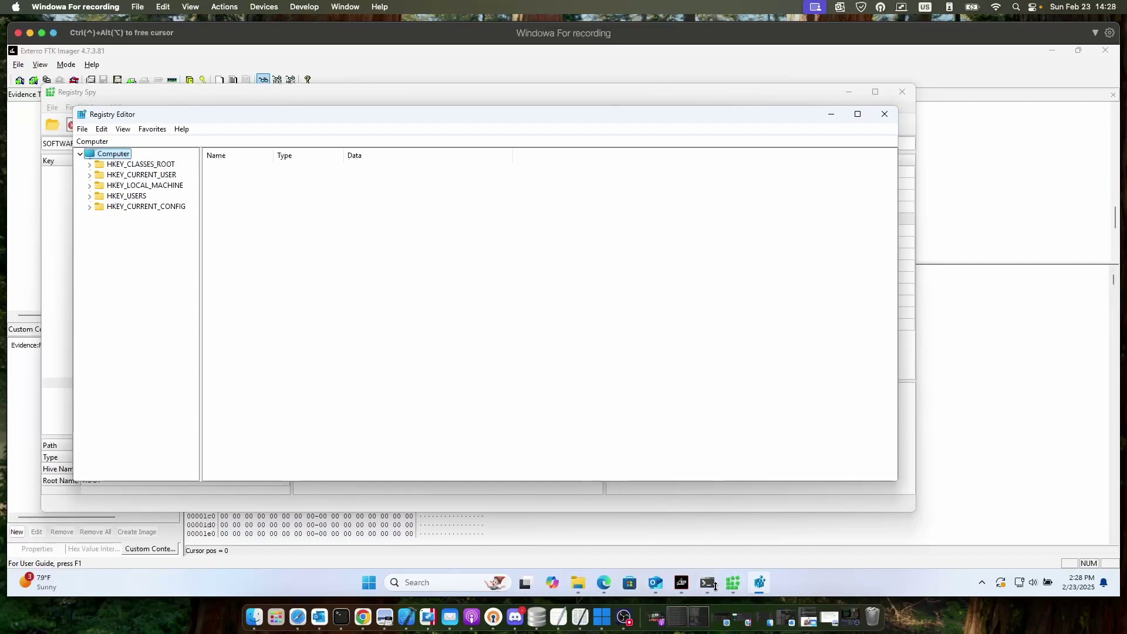
Switch to the CTF page in Safari, paste the copied SID as the whoami? flag, and submit it.
{"action": "key", "text": "super+Tab"}
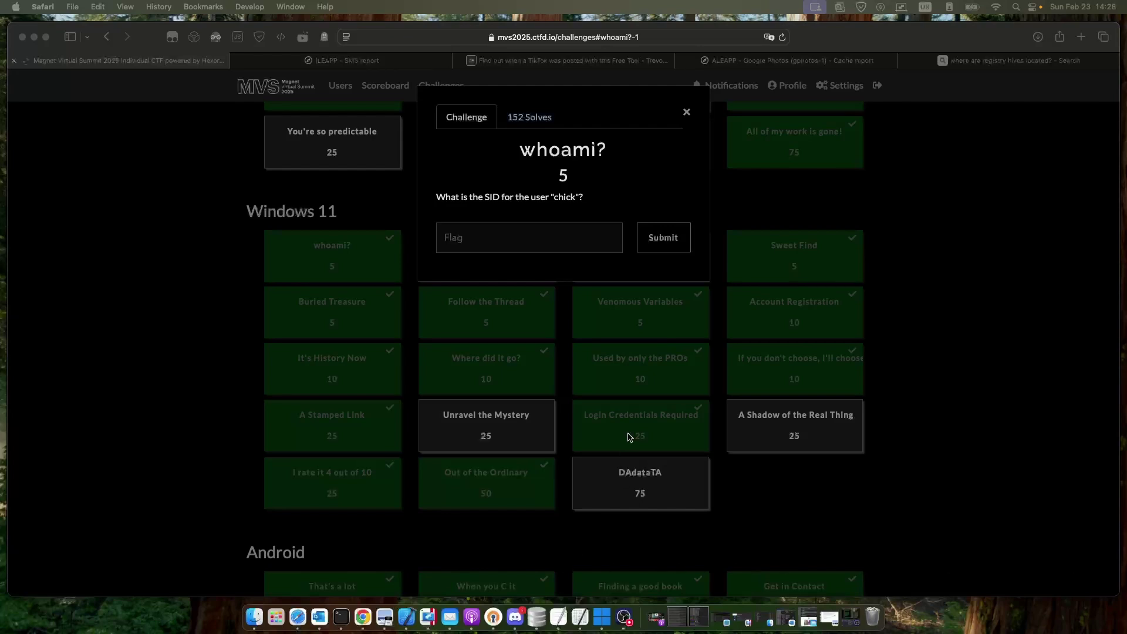
{"action": "left_click", "coordinate": [487, 234]}
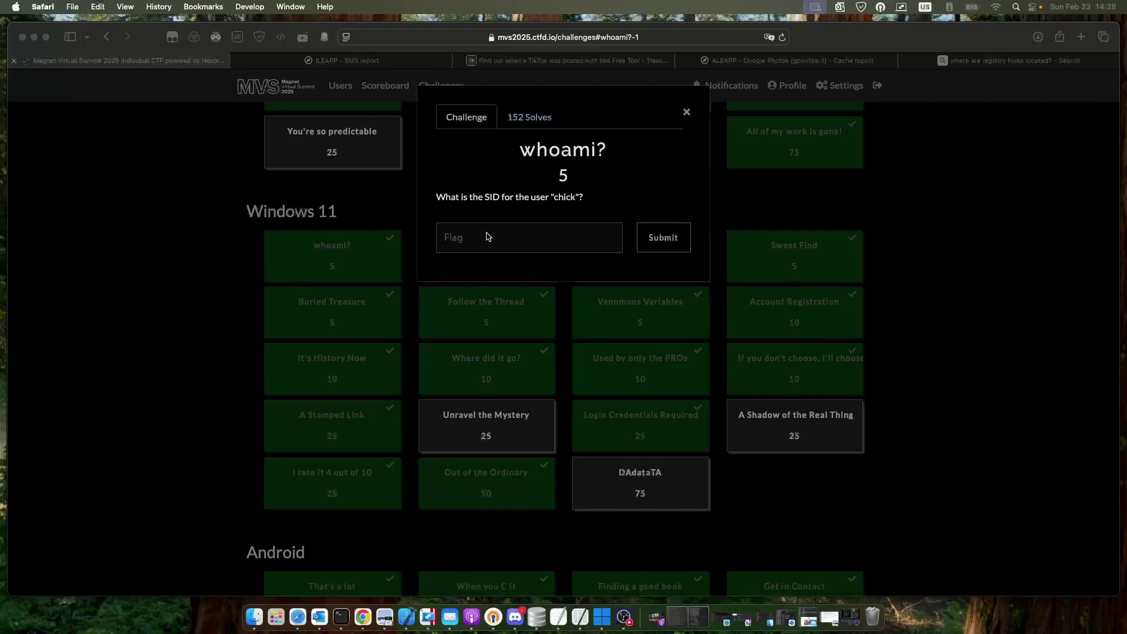
{"action": "right_click", "coordinate": [487, 233]}
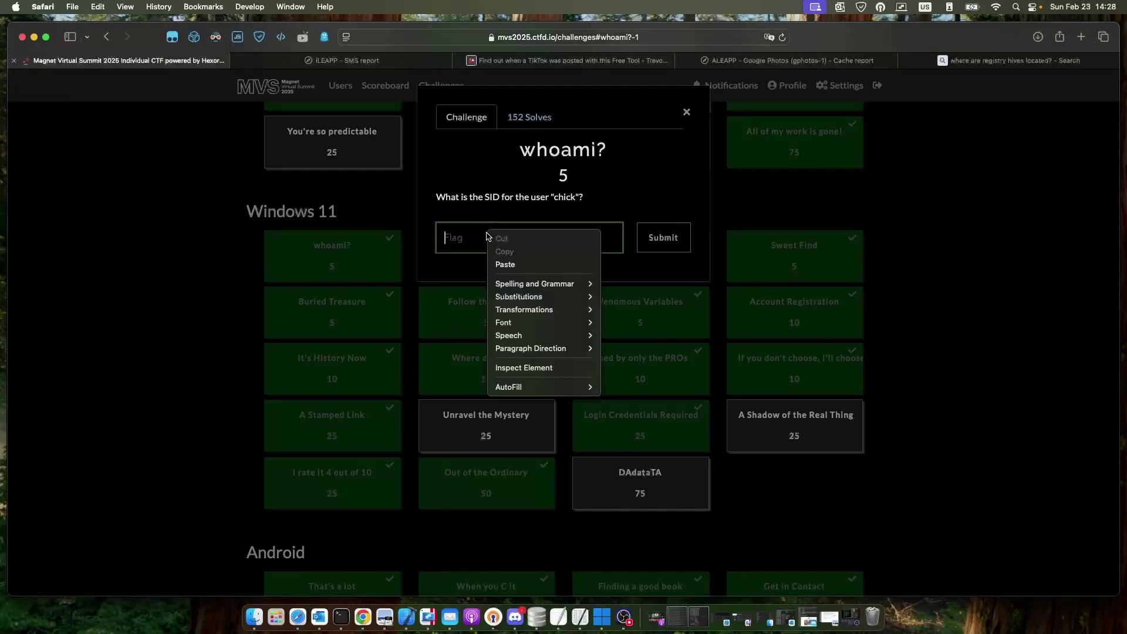
{"action": "left_click", "coordinate": [497, 263]}
{"action": "key", "text": "Left"}
{"action": "key", "text": "Left"}
{"action": "key", "text": "Left"}
{"action": "key", "text": "Left"}
{"action": "key", "text": "Left"}
{"action": "key", "text": "Left"}
{"action": "key", "text": "Left"}
{"action": "key", "text": "Left"}
{"action": "key", "text": "Left"}
{"action": "key", "text": "Left"}
{"action": "key", "text": "Left"}
{"action": "key", "text": "Left"}
{"action": "key", "text": "Left"}
{"action": "key", "text": "Left"}
{"action": "key", "text": "Left"}
{"action": "key", "text": "Left"}
{"action": "key", "text": "Left"}
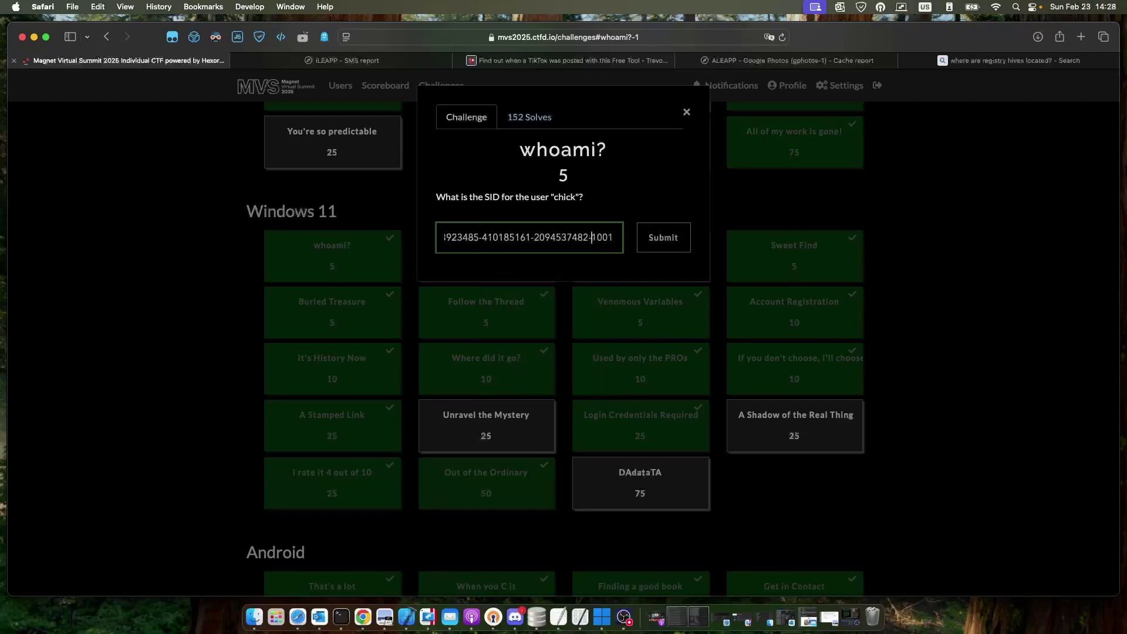
{"action": "key", "text": "Left"}
{"action": "key", "text": "Left"}
{"action": "key", "text": "Left"}
{"action": "key", "text": "Left"}
{"action": "key", "text": "Left"}
{"action": "key", "text": "Left"}
{"action": "key", "text": "Left"}
{"action": "key", "text": "Left"}
{"action": "key", "text": "Left"}
{"action": "key", "text": "Left"}
{"action": "key", "text": "Left"}
{"action": "key", "text": "Left"}
{"action": "key", "text": "Left"}
{"action": "key", "text": "Left"}
{"action": "key", "text": "Left"}
{"action": "key", "text": "Left"}
{"action": "key", "text": "Left"}
{"action": "key", "text": "Left"}
{"action": "key", "text": "Left"}
{"action": "key", "text": "Left"}
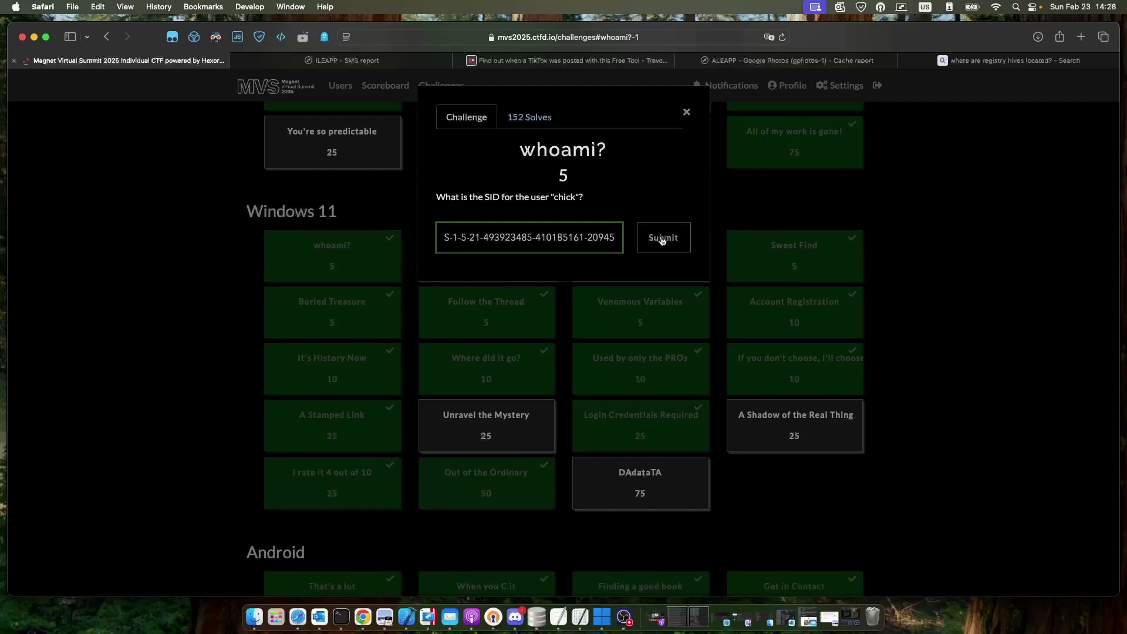
{"action": "left_click", "coordinate": [684, 238]}
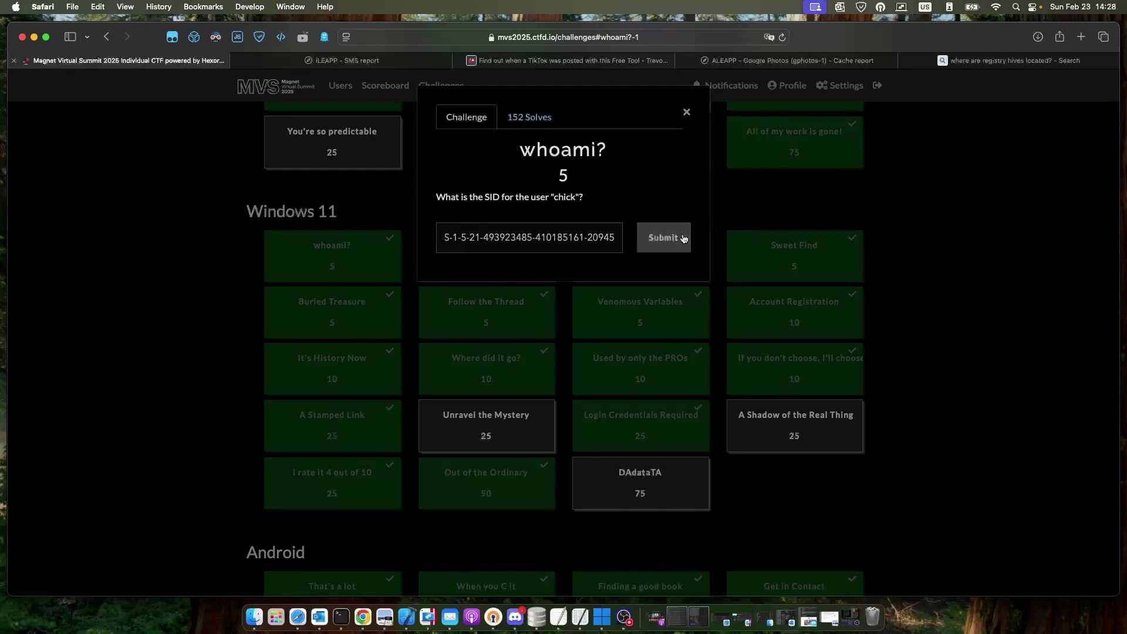
{"action": "left_click", "coordinate": [903, 234]}
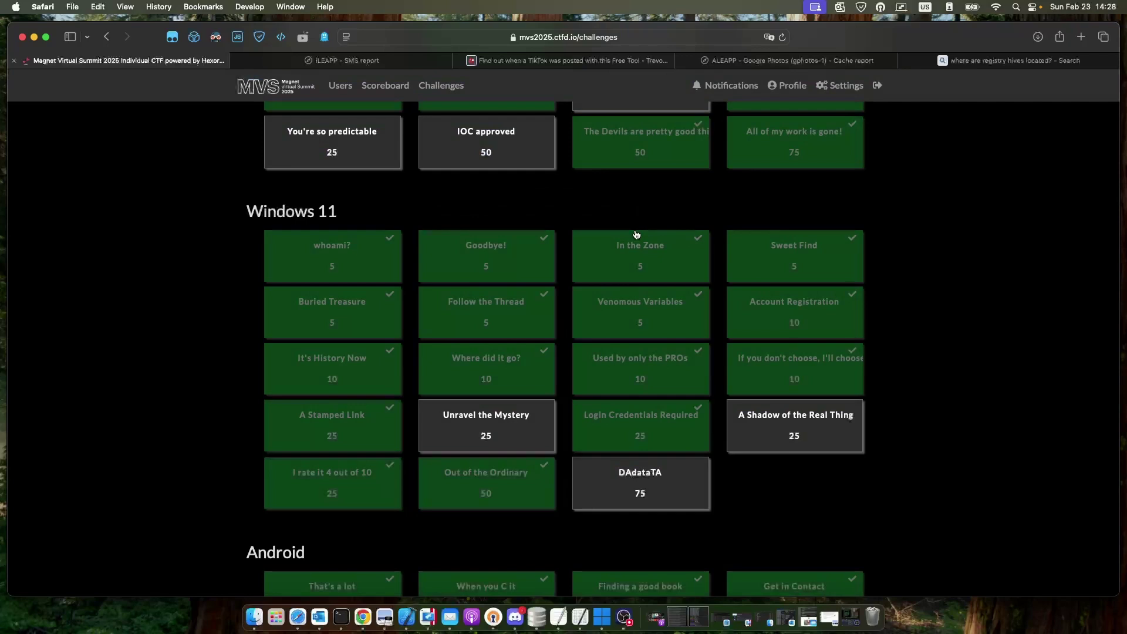
Open the Goodbye! challenge to read its question, and switch to Magnet AXIOM Examine on Desktop 2 of the Windows virtual machine.
{"action": "left_click", "coordinate": [515, 247]}
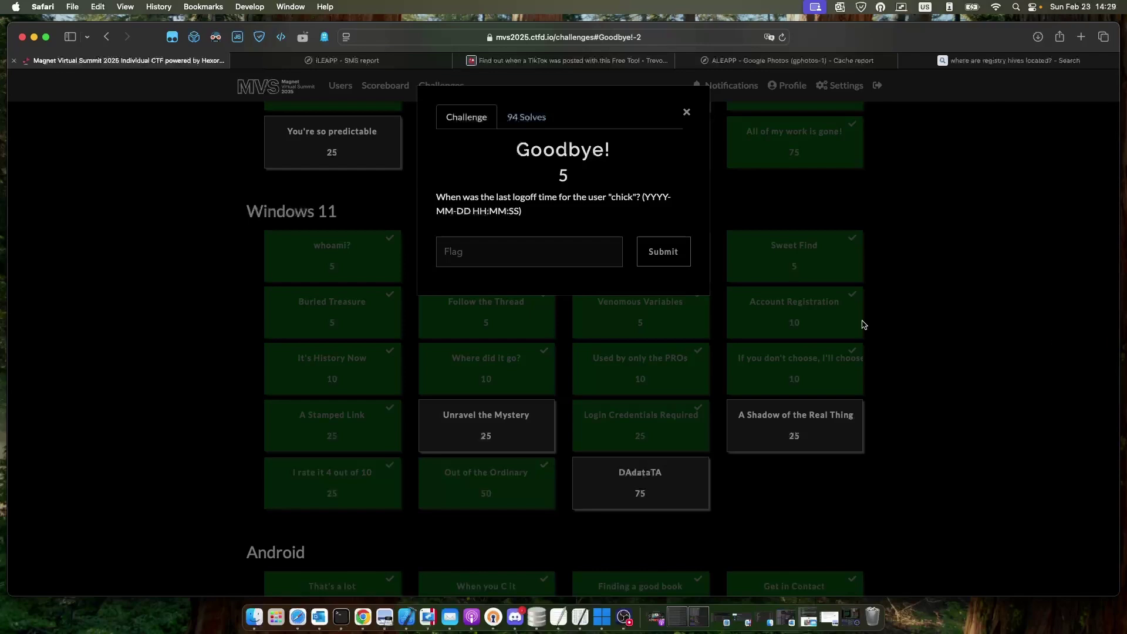
{"action": "key", "text": "ctrl+Right"}
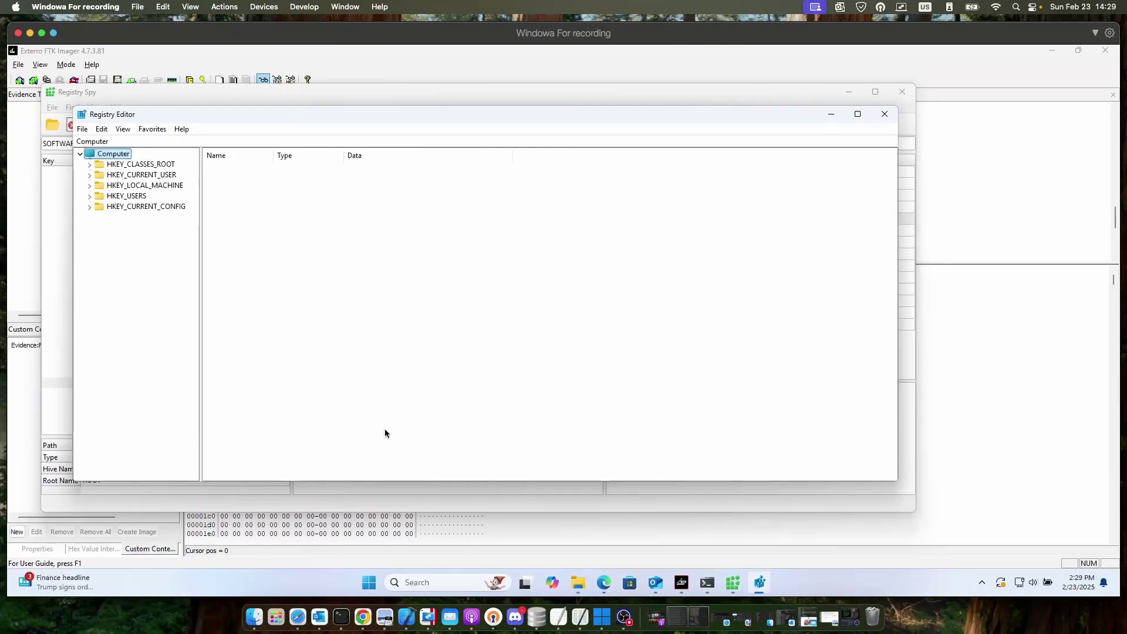
{"action": "left_click", "coordinate": [524, 583]}
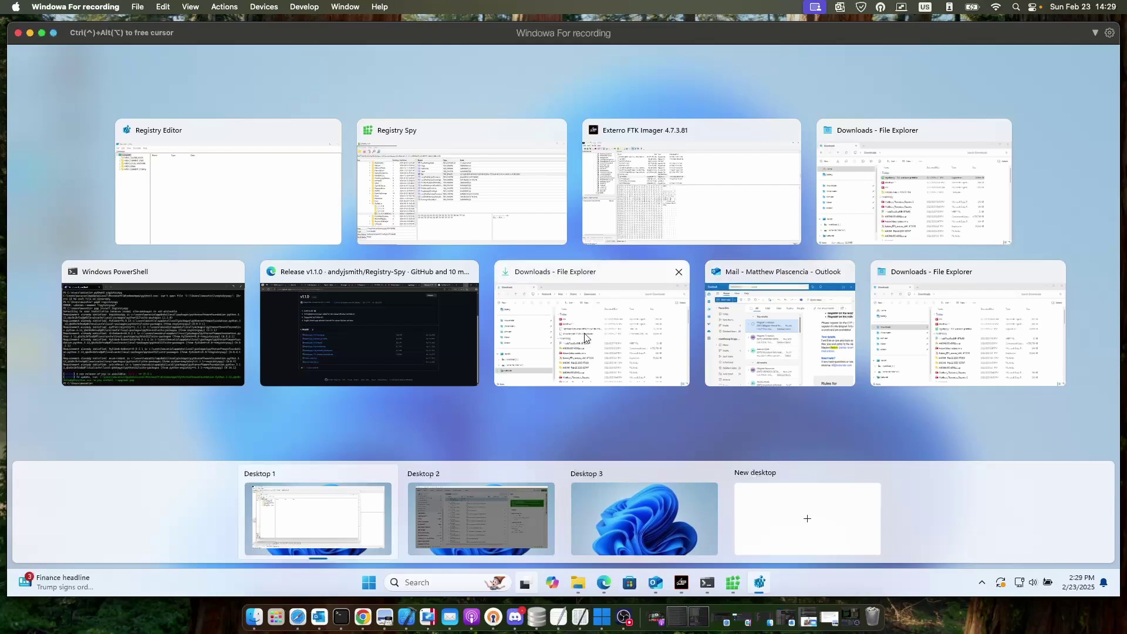
{"action": "left_click", "coordinate": [509, 524]}
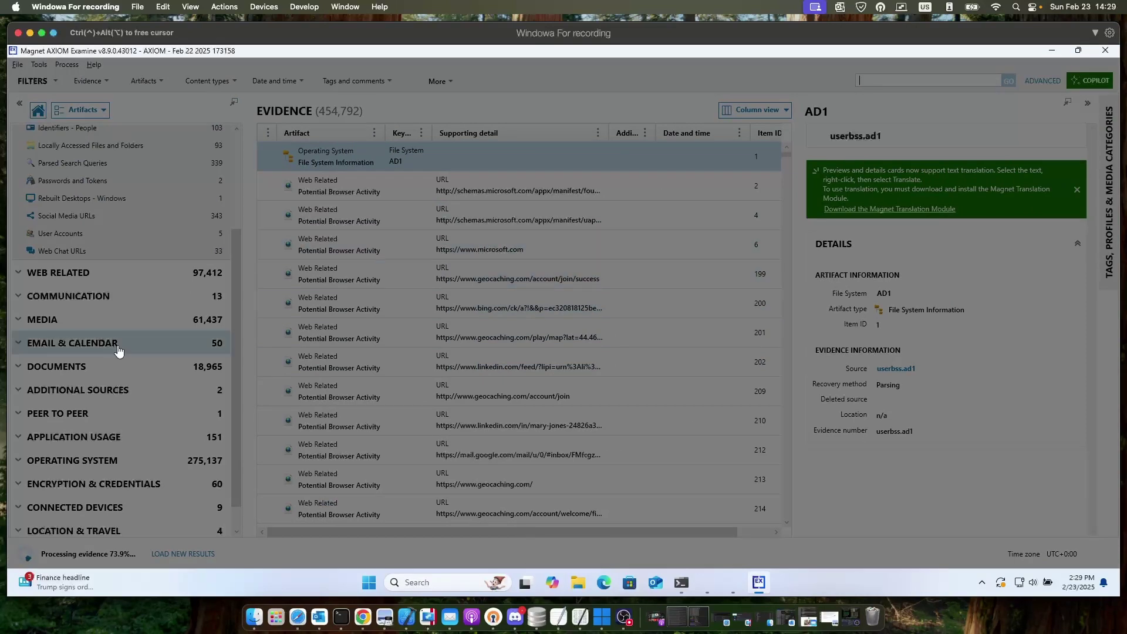
{"action": "scroll", "coordinate": [131, 374], "scroll_direction": "down", "scroll_amount": 1}
{"action": "scroll", "coordinate": [130, 371], "scroll_direction": "down", "scroll_amount": 1}
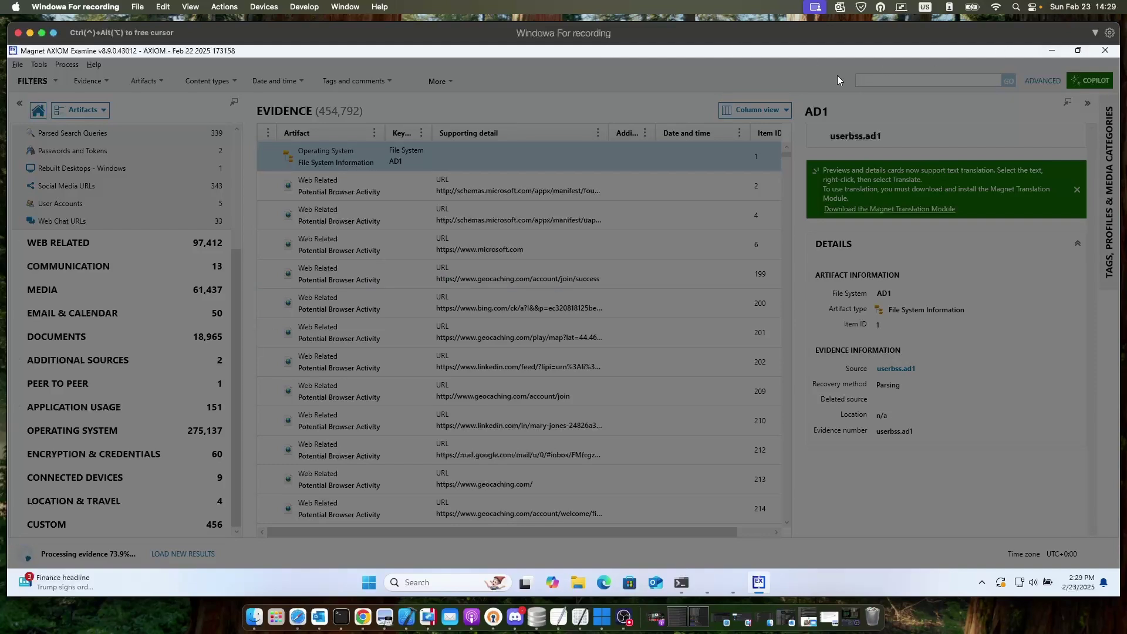
{"action": "left_click", "coordinate": [889, 80]}
{"action": "type", "text": "logoff"}
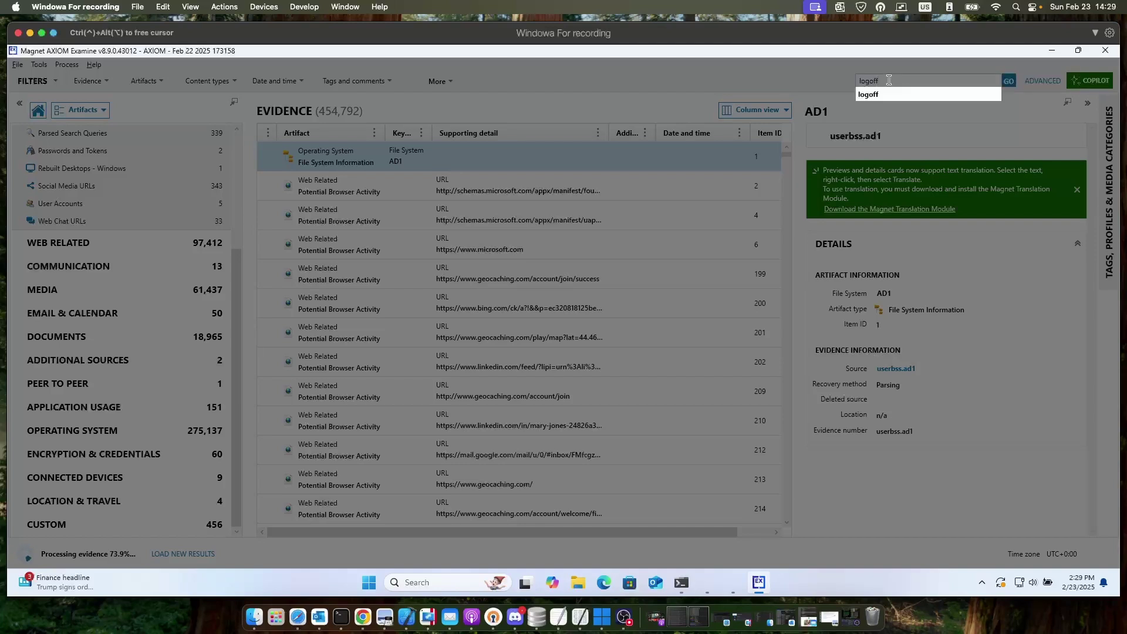
{"action": "key", "text": "BackSpace"}
{"action": "key", "text": "BackSpace"}
{"action": "key", "text": "BackSpace"}
{"action": "key", "text": "BackSpace"}
{"action": "key", "text": "BackSpace"}
{"action": "key", "text": "BackSpace"}
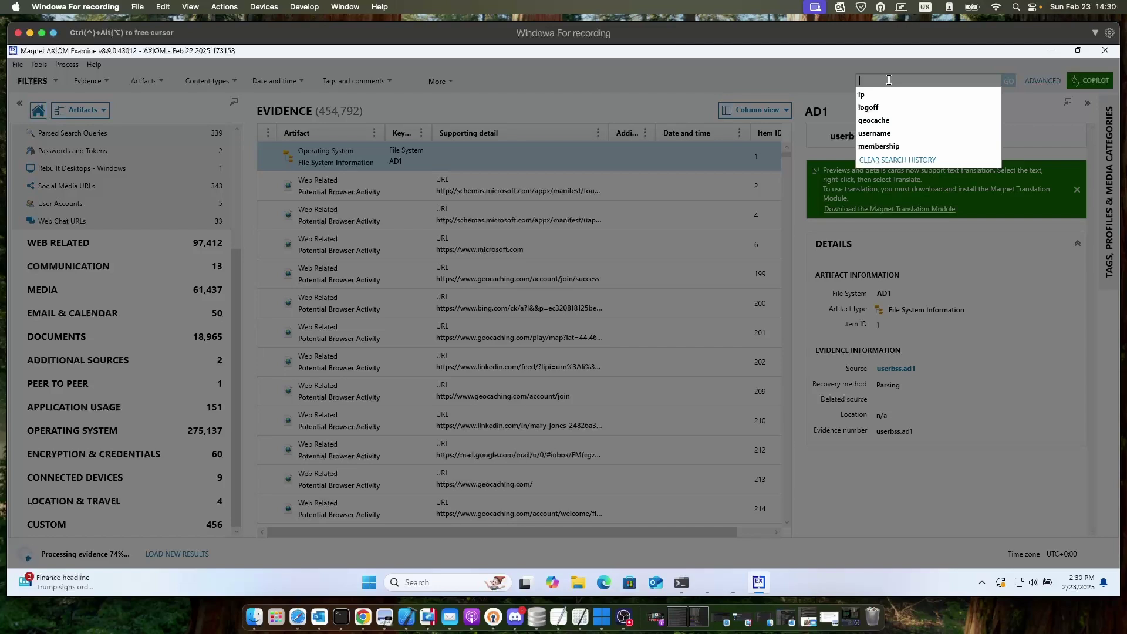
Search all the evidence in AXIOM Examine for 4634.
{"action": "type", "text": "4635"}
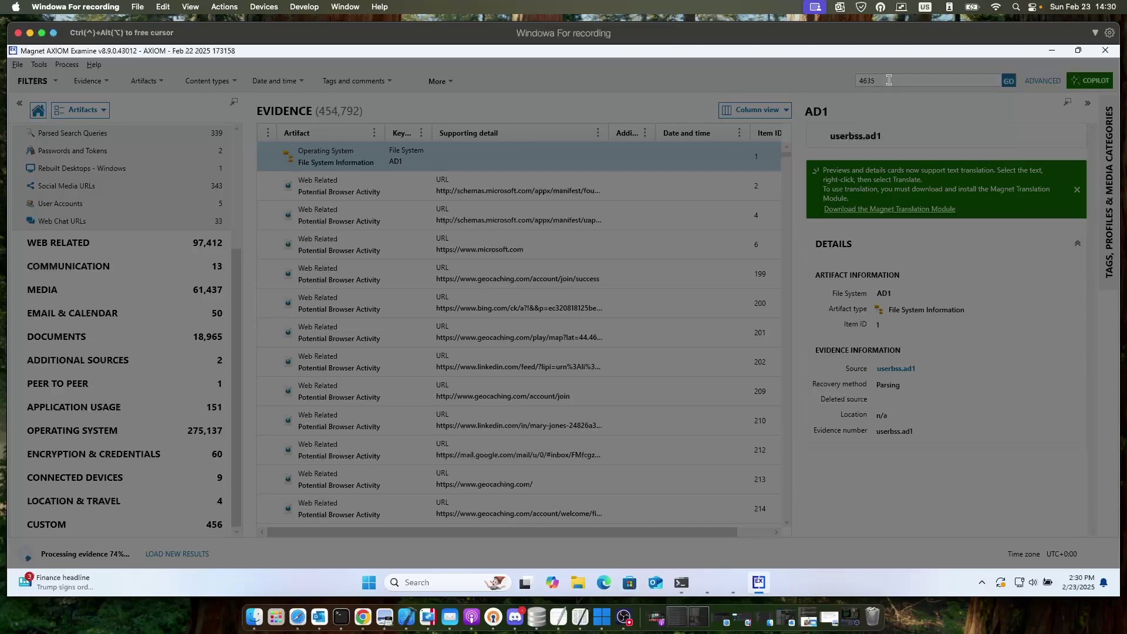
{"action": "key", "text": "BackSpace"}
{"action": "type", "text": "4"}
{"action": "left_click", "coordinate": [1006, 81]}
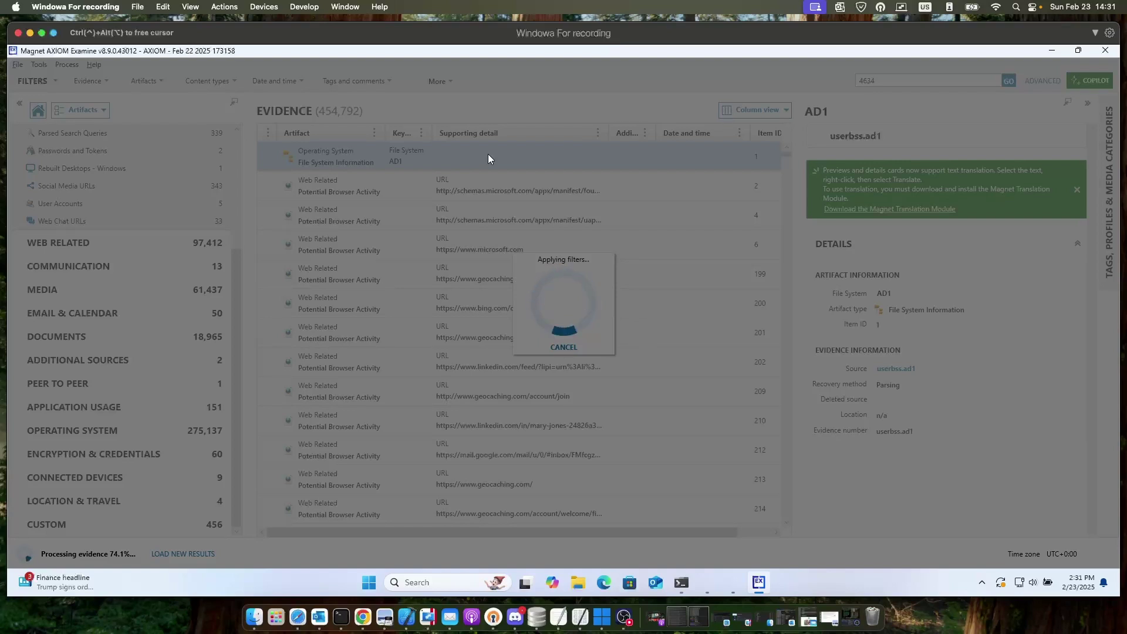
Return to the CTF page in Safari, close the Goodbye! challenge, and open In the Zone to read its question.
{"action": "key", "text": "ctrl+Left"}
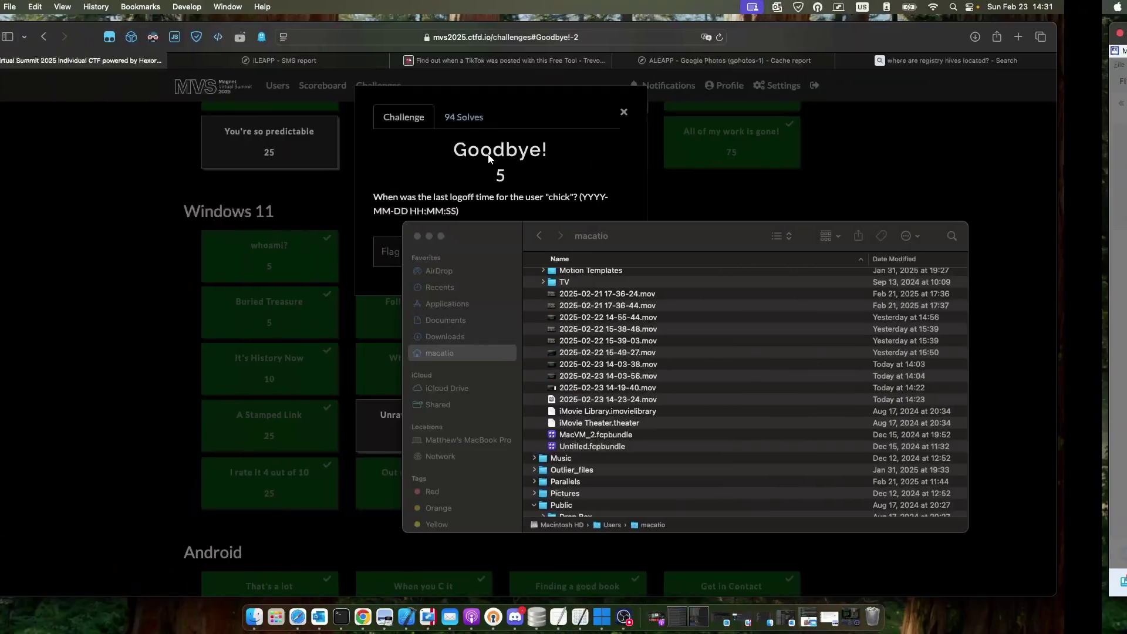
{"action": "left_click", "coordinate": [404, 212]}
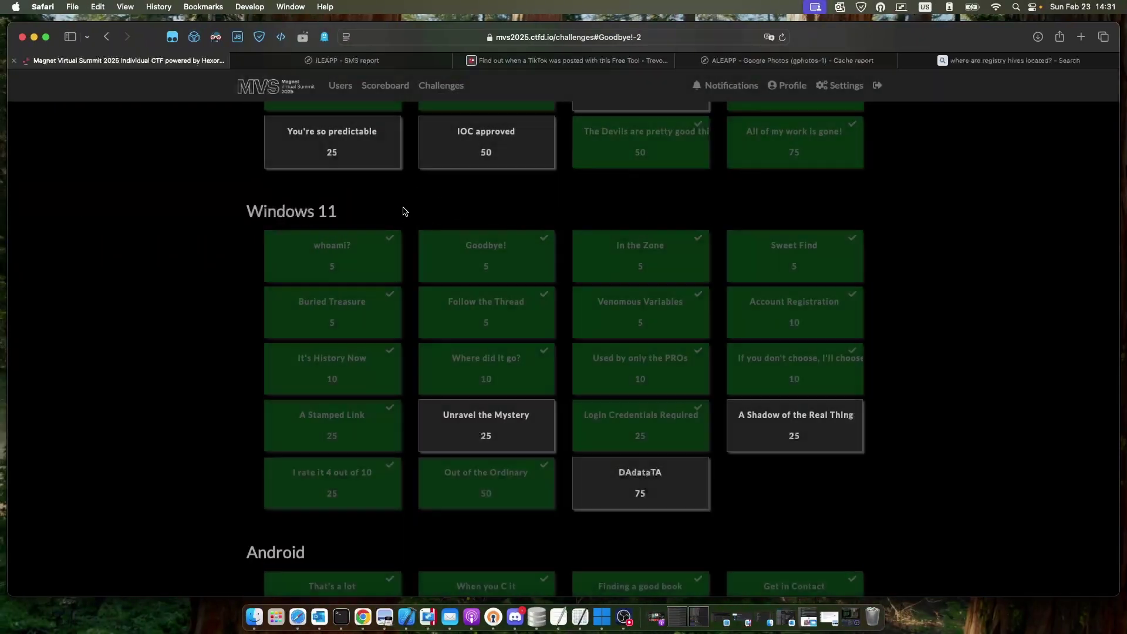
{"action": "left_click", "coordinate": [669, 248]}
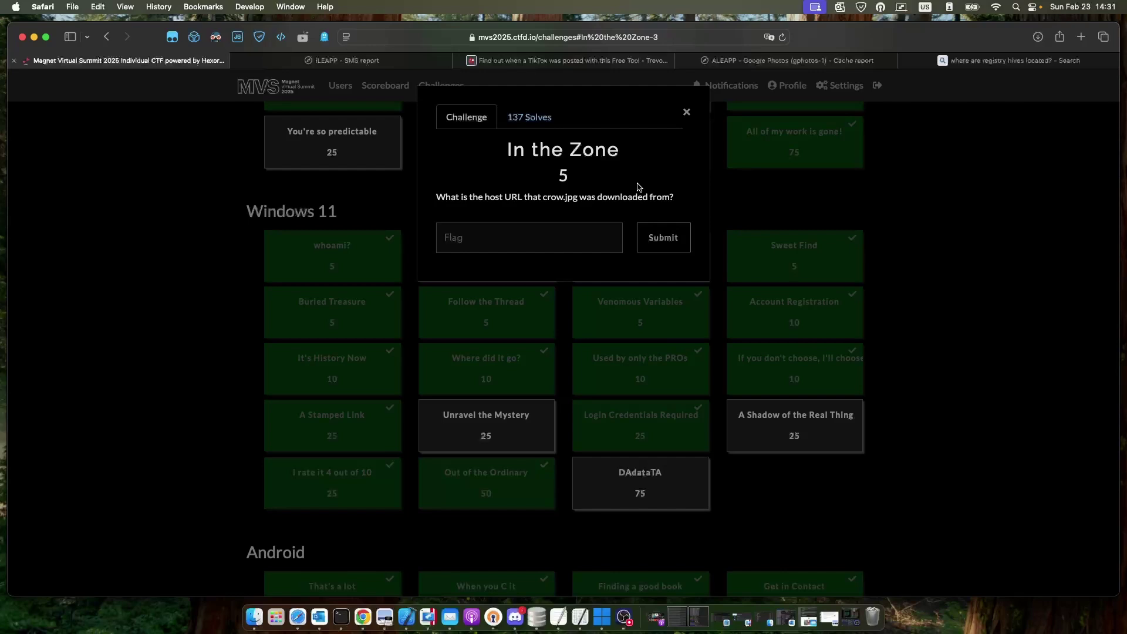
Switch to Desktop 1 of the Windows virtual machine, close Registry Editor, and bring FTK Imager to the front.
{"action": "key", "text": "ctrl+Right"}
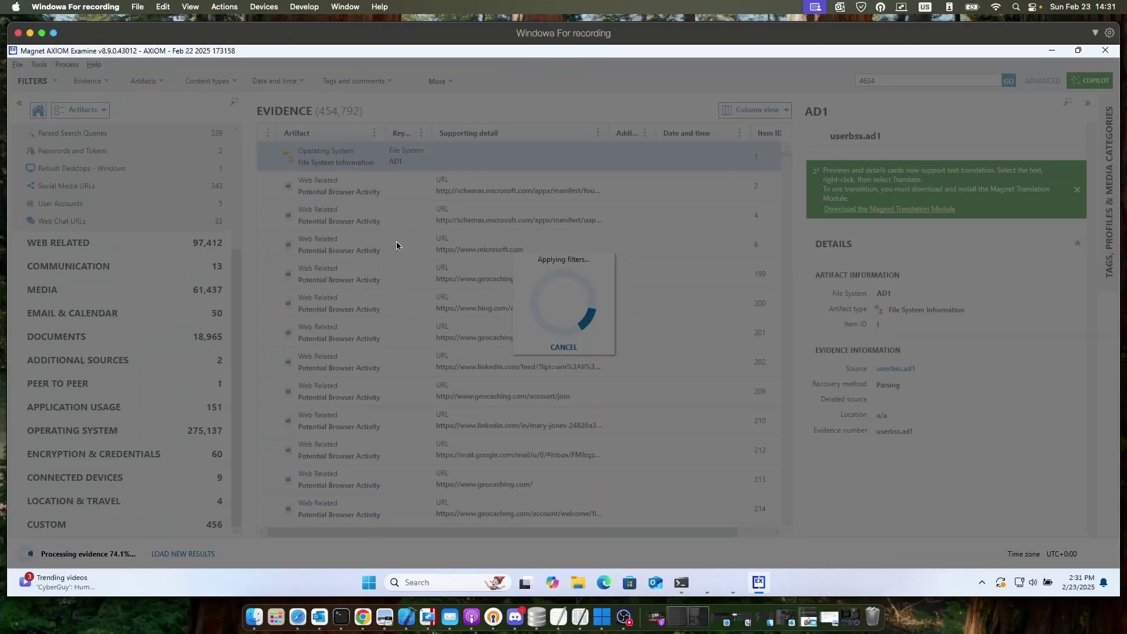
{"action": "left_click", "coordinate": [526, 583]}
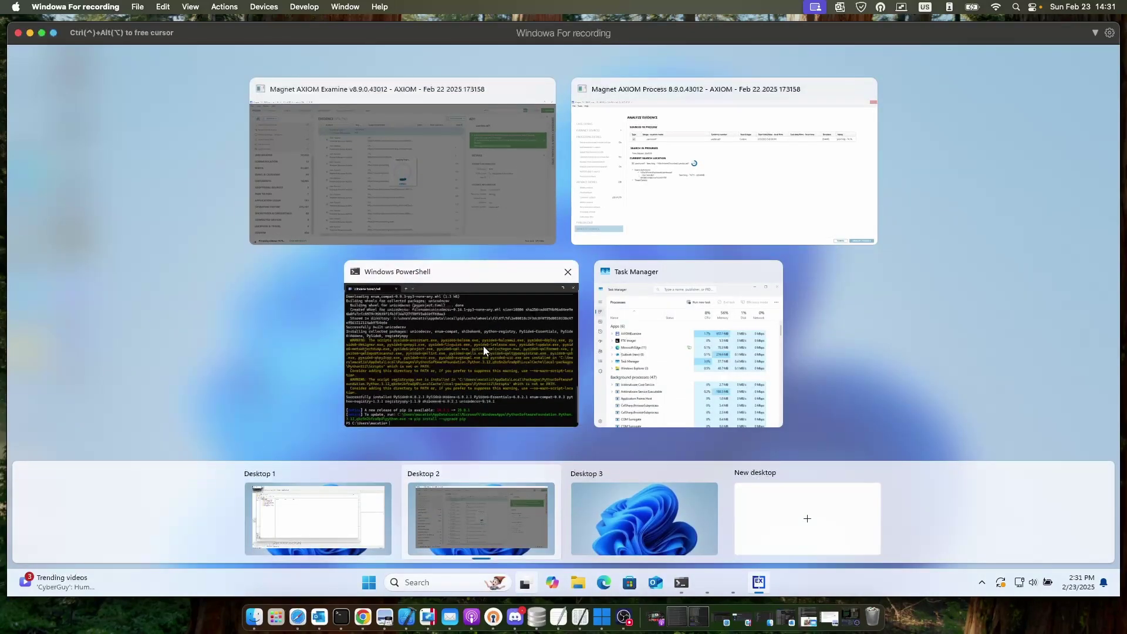
{"action": "left_click", "coordinate": [336, 508]}
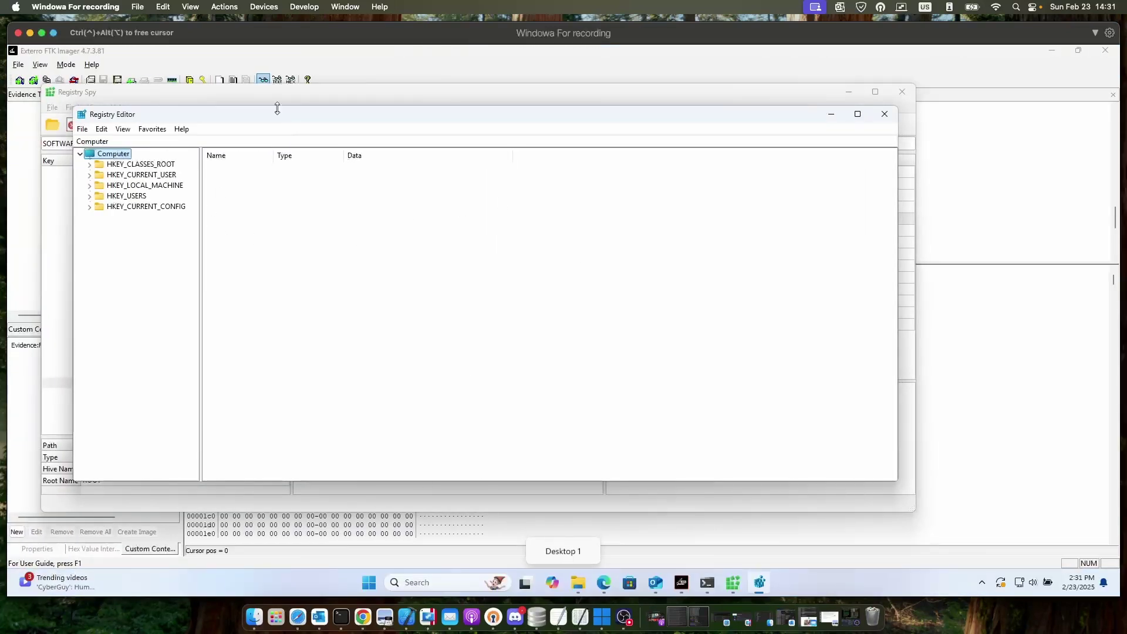
{"action": "left_click", "coordinate": [885, 114]}
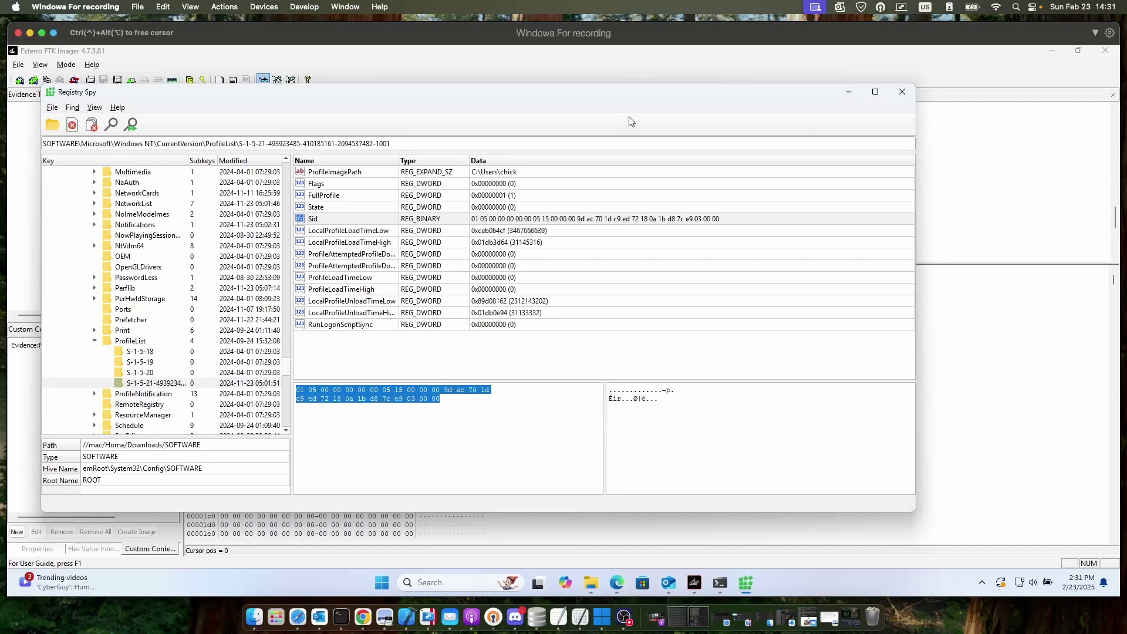
{"action": "left_click", "coordinate": [632, 71]}
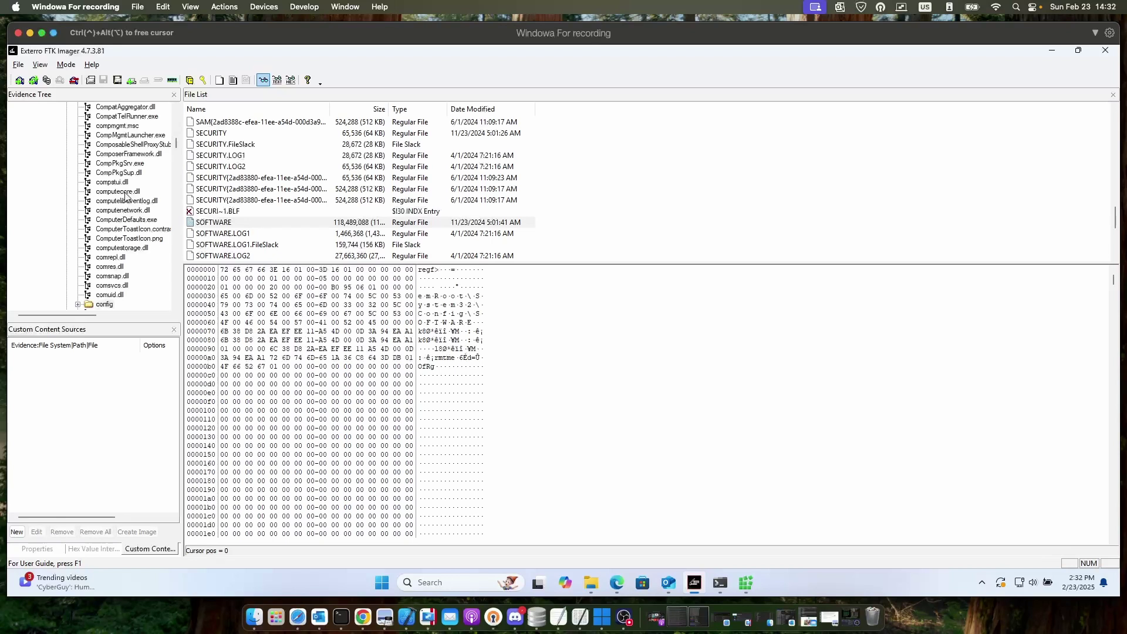
Select crow.jpg in the user's Downloads folder in the evidence tree, view its Zone.Identifier stream, and highlight part of the HostUrl.
{"action": "scroll", "coordinate": [125, 197], "scroll_direction": "up", "scroll_amount": 10}
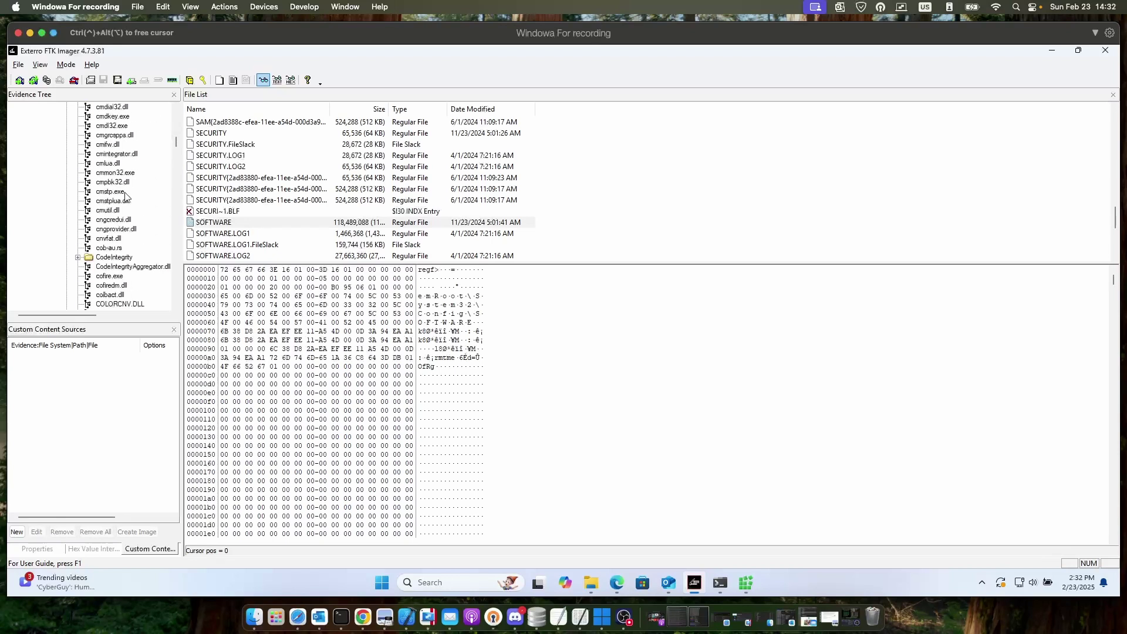
{"action": "scroll", "coordinate": [125, 197], "scroll_direction": "up", "scroll_amount": 10}
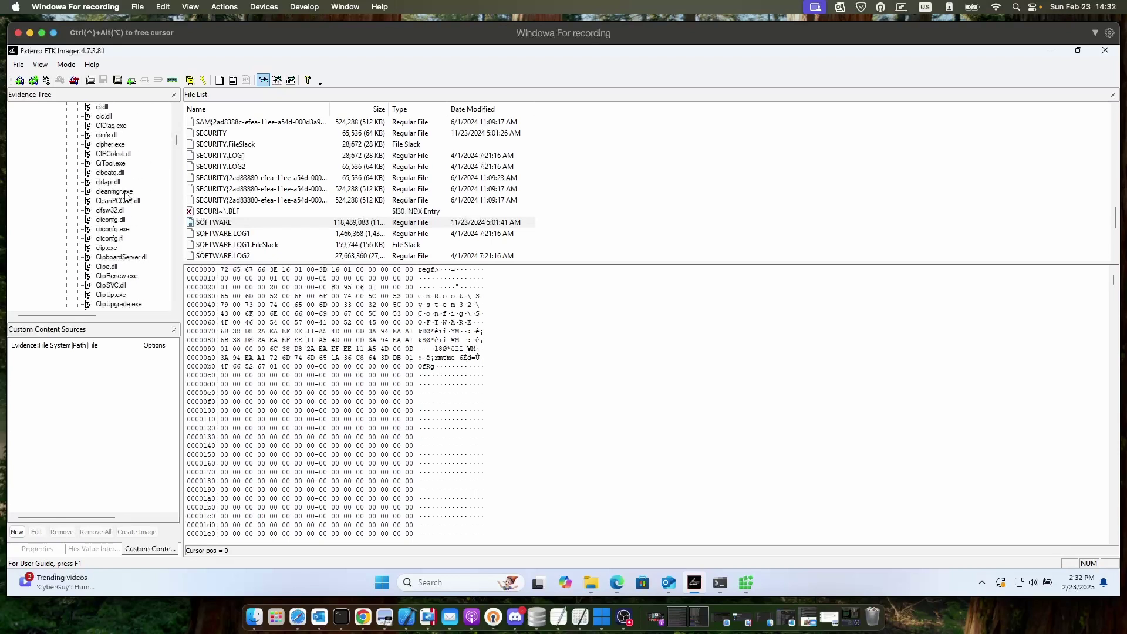
{"action": "scroll", "coordinate": [125, 197], "scroll_direction": "up", "scroll_amount": 10}
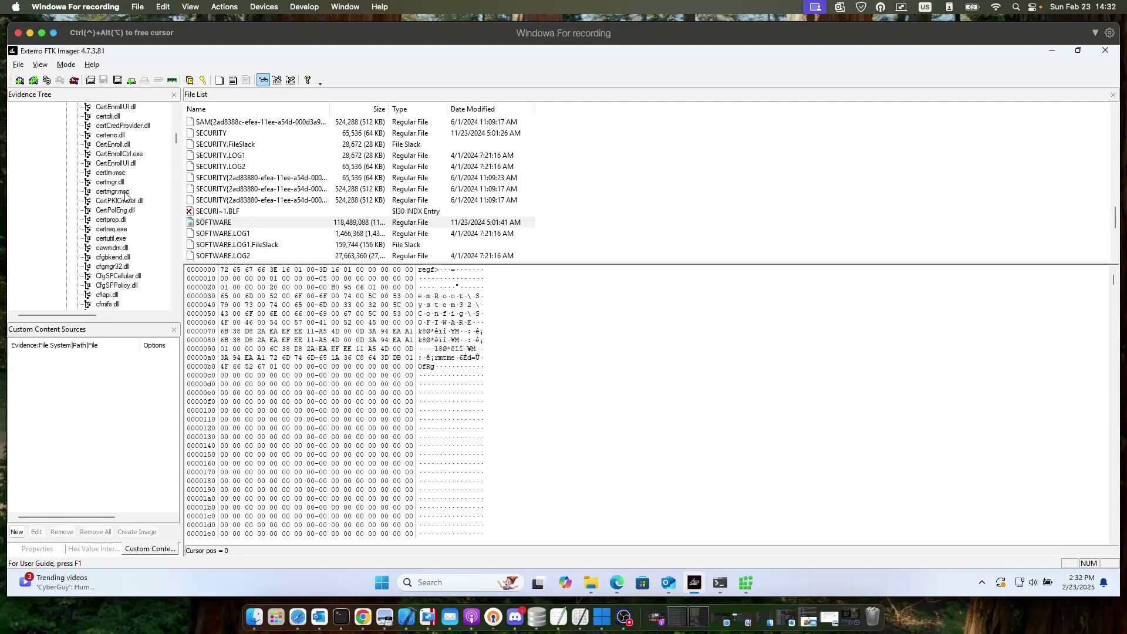
{"action": "scroll", "coordinate": [125, 197], "scroll_direction": "up", "scroll_amount": 10}
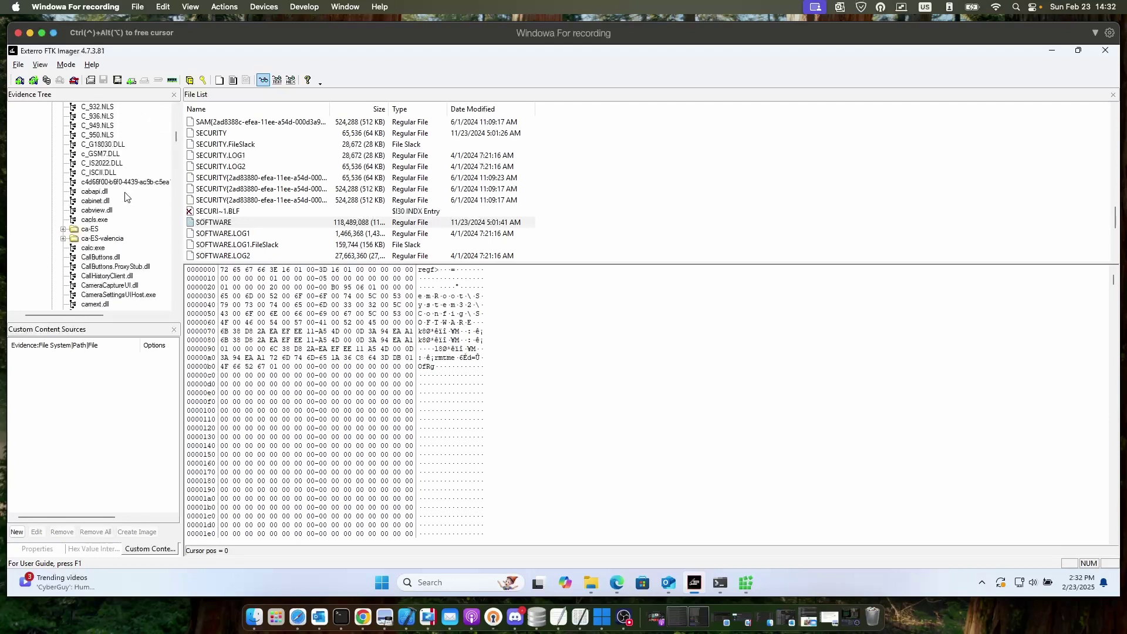
{"action": "scroll", "coordinate": [126, 197], "scroll_direction": "up", "scroll_amount": 10}
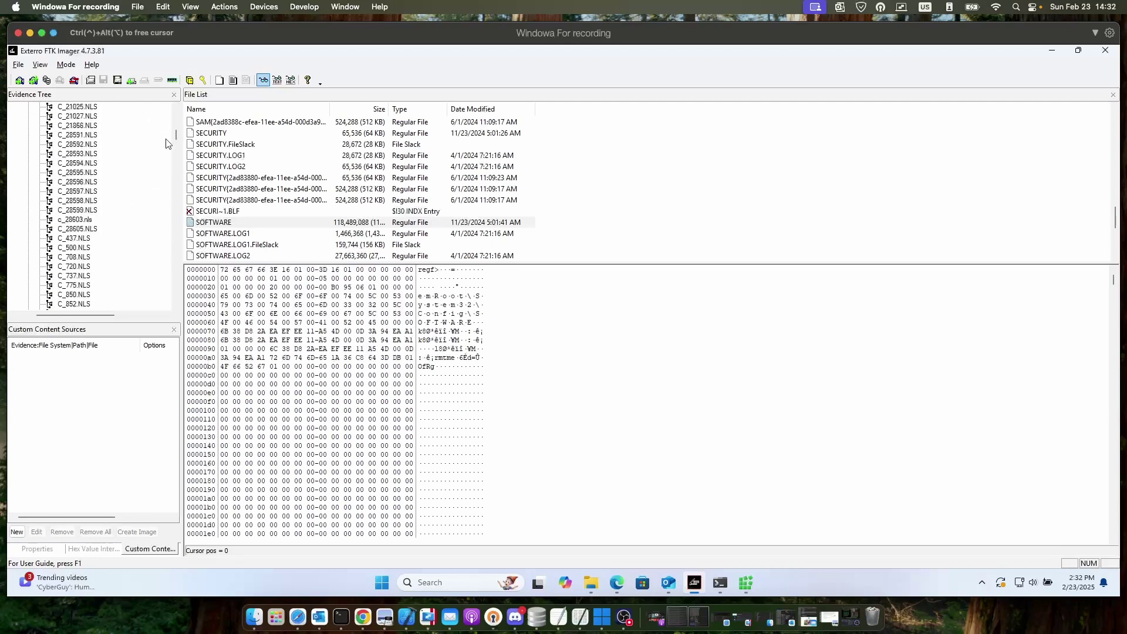
{"action": "left_click_drag", "start_coordinate": [176, 136], "coordinate": [177, 112]}
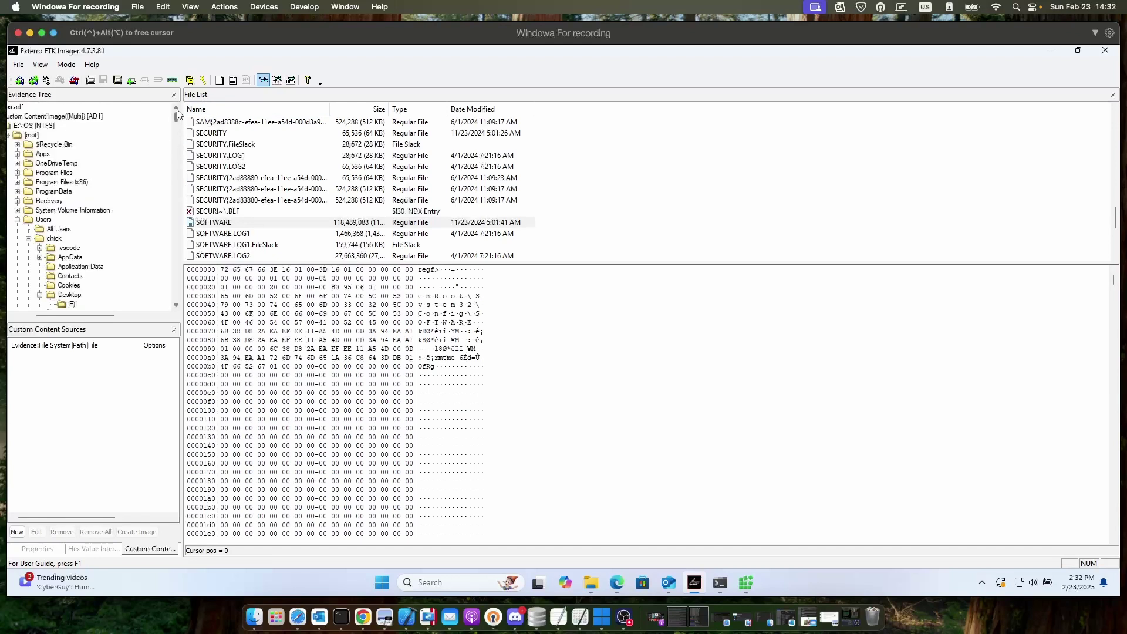
{"action": "scroll", "coordinate": [106, 228], "scroll_direction": "down", "scroll_amount": 2}
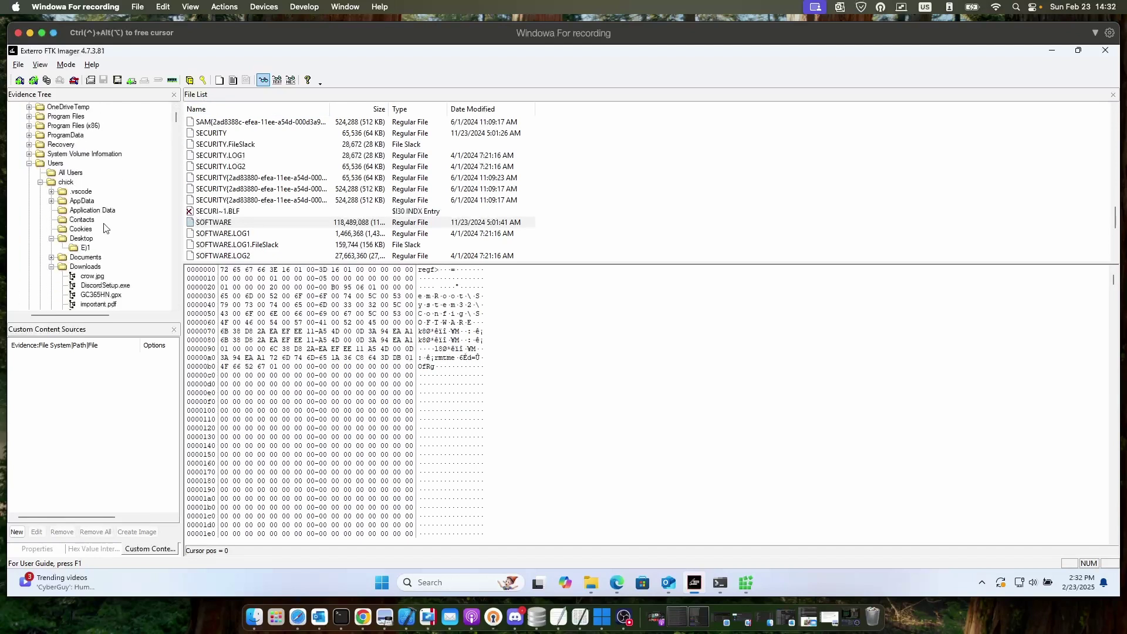
{"action": "scroll", "coordinate": [115, 267], "scroll_direction": "down", "scroll_amount": 1}
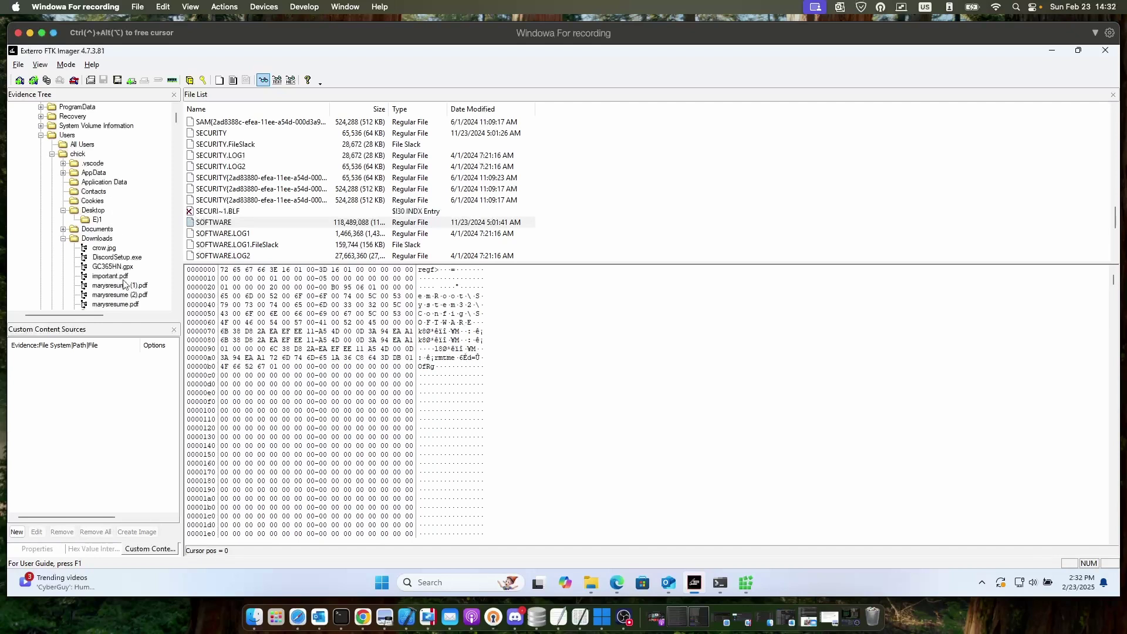
{"action": "left_click", "coordinate": [100, 238]}
{"action": "left_click", "coordinate": [105, 249]}
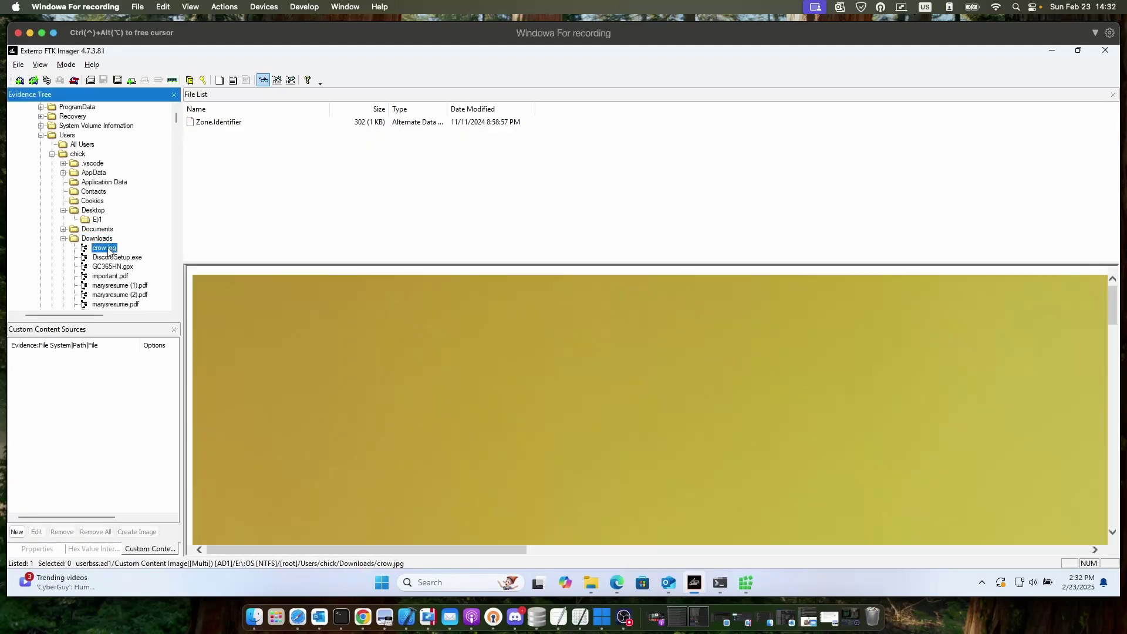
{"action": "left_click", "coordinate": [239, 124]}
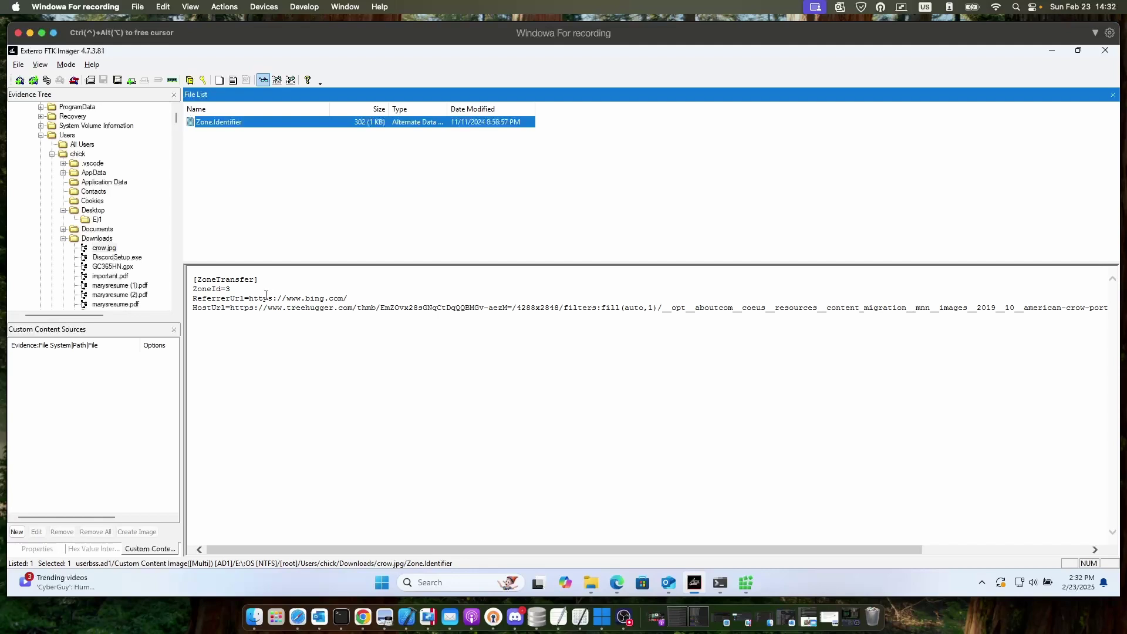
{"action": "left_click_drag", "start_coordinate": [287, 311], "coordinate": [428, 312]}
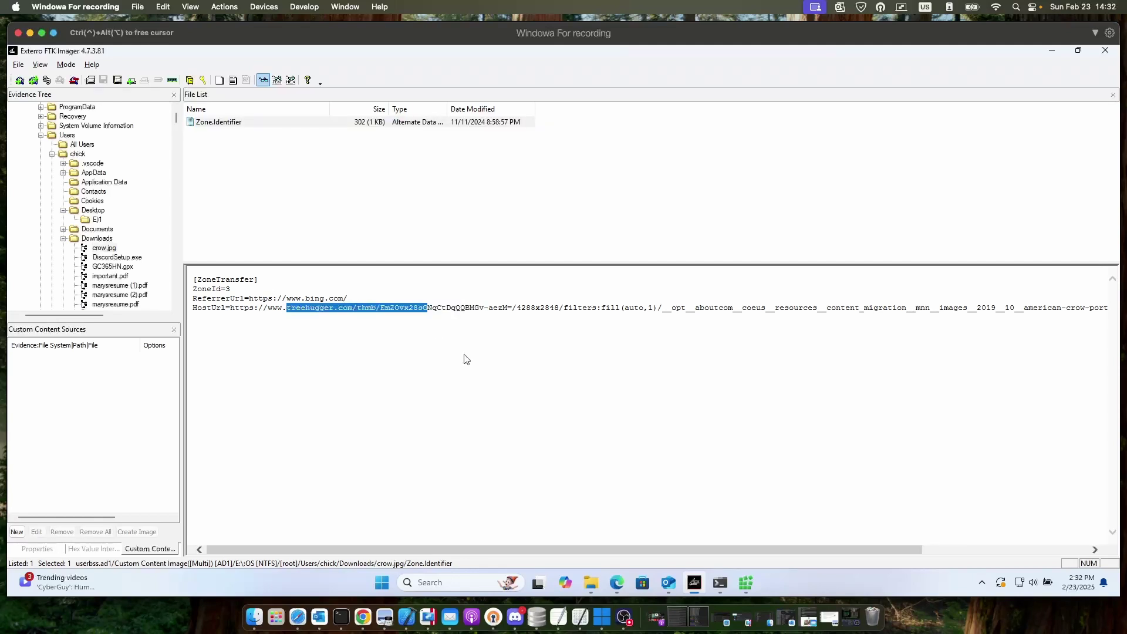
Return to the CTF page in Safari, close the In the Zone challenge, and open Sweet Find to read its question.
{"action": "key", "text": "ctrl+Left"}
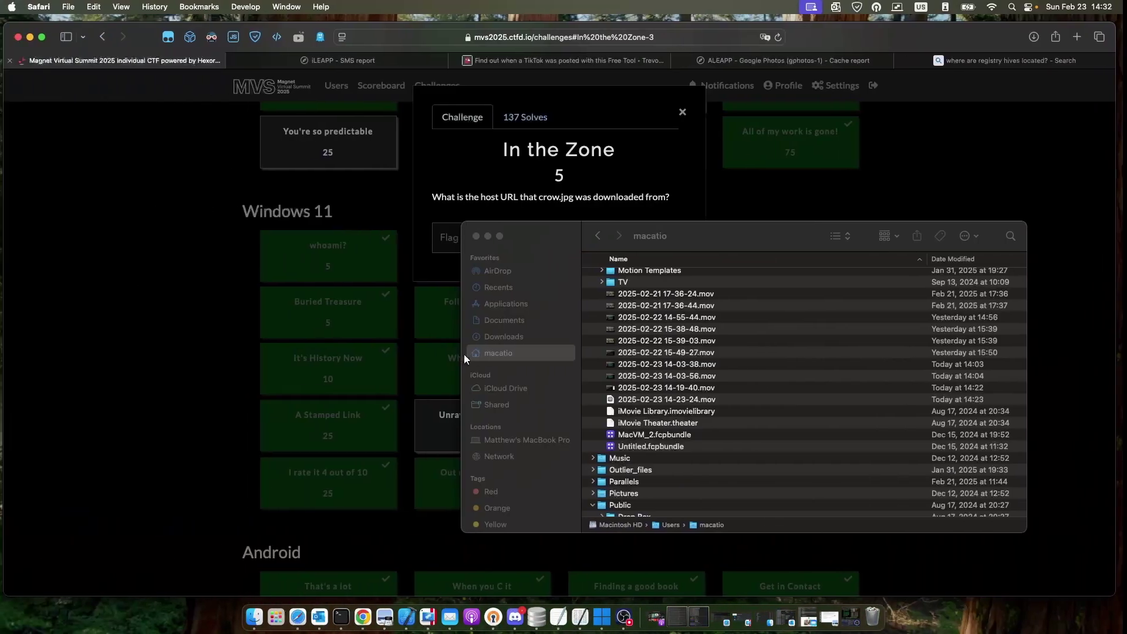
{"action": "left_click", "coordinate": [755, 248]}
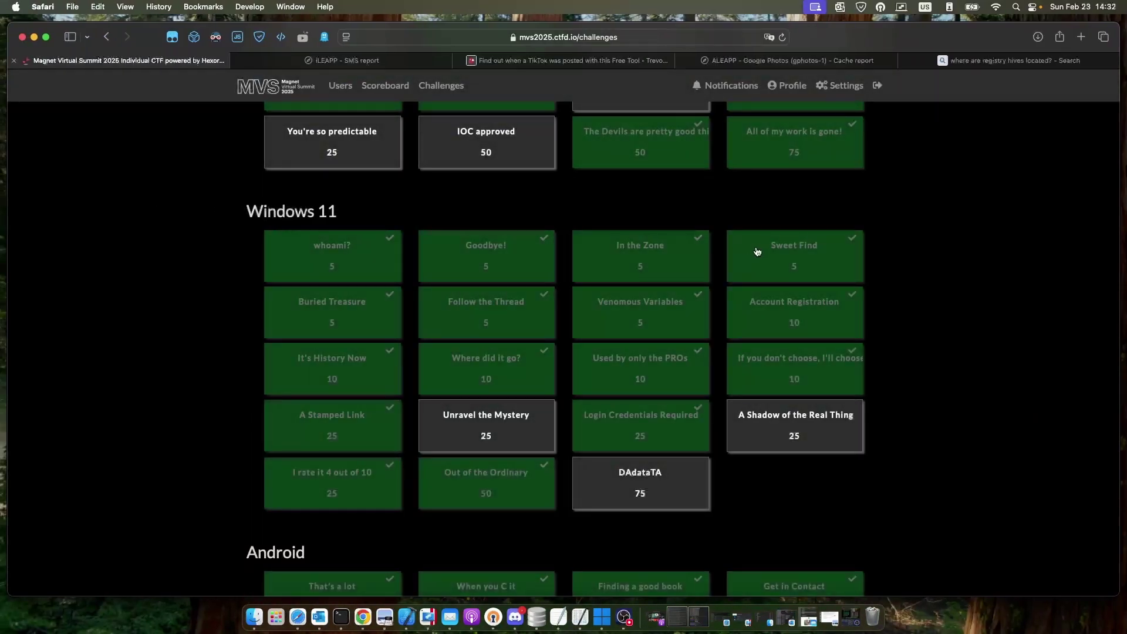
{"action": "left_click", "coordinate": [758, 251]}
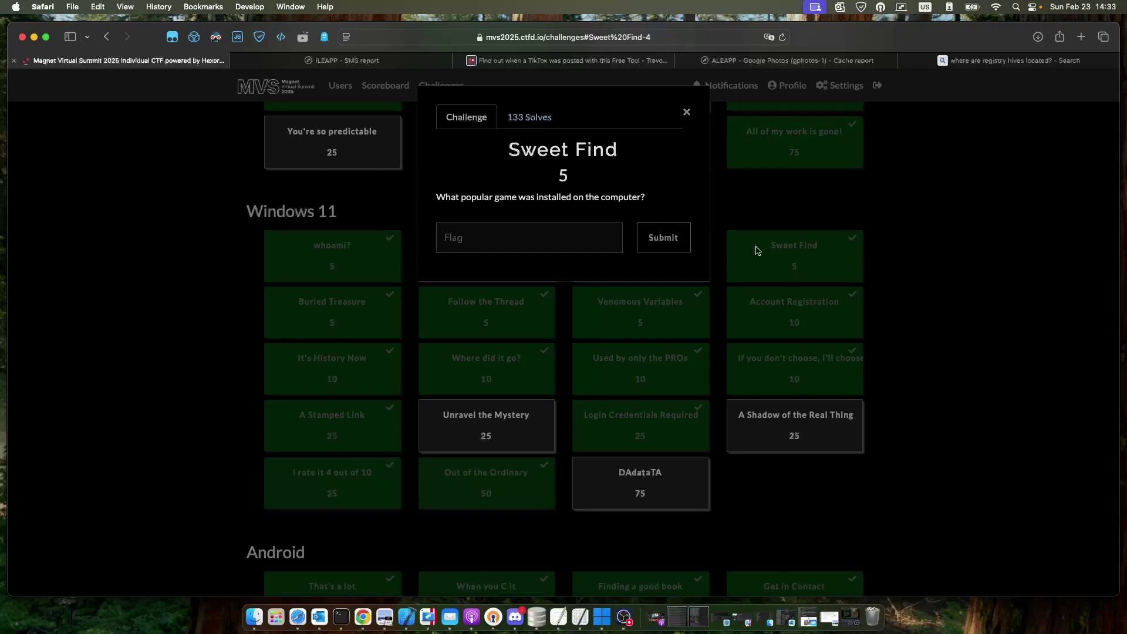
Switch back to FTK Imager and look through the user profile, Public and Windows folders in the evidence tree for an installed game.
{"action": "key", "text": "ctrl+Right"}
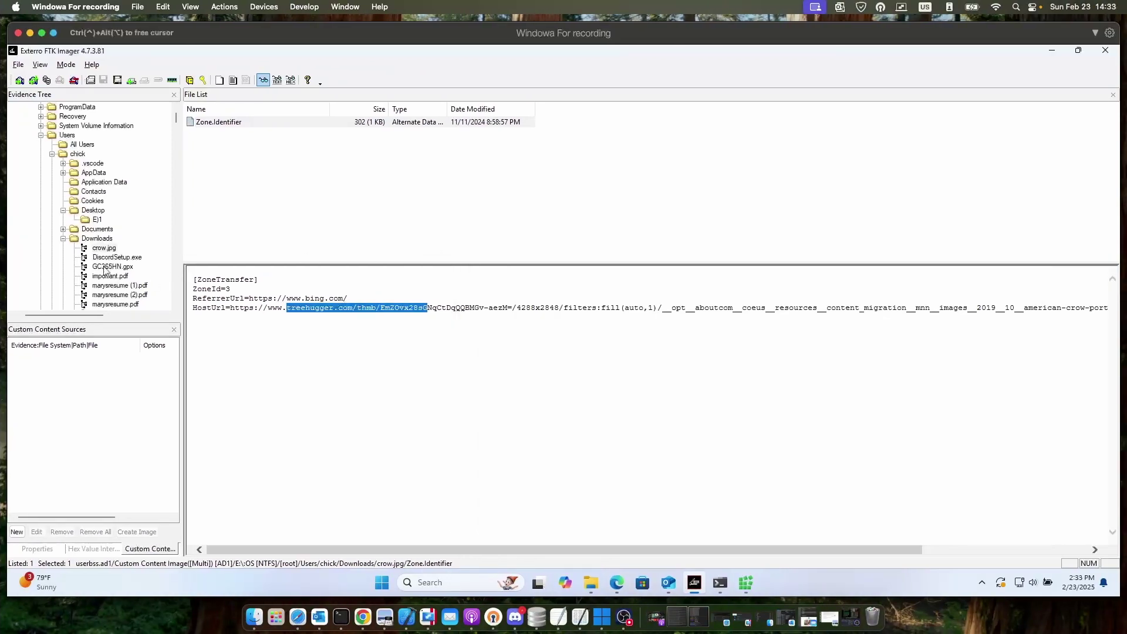
{"action": "scroll", "coordinate": [106, 269], "scroll_direction": "down", "scroll_amount": 4}
{"action": "scroll", "coordinate": [121, 267], "scroll_direction": "down", "scroll_amount": 1}
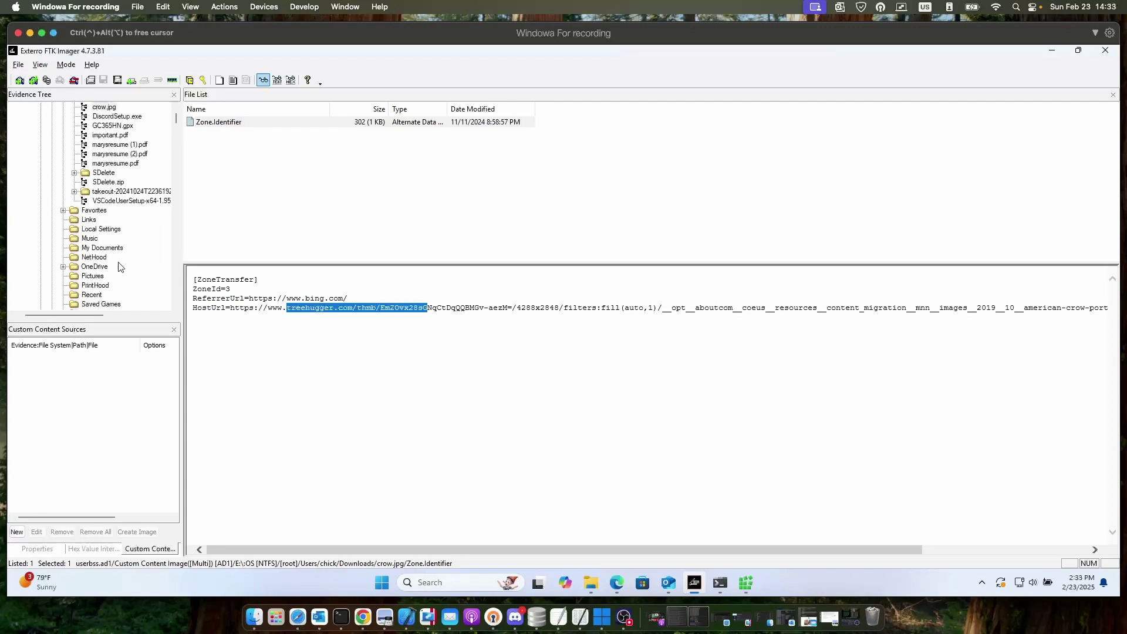
{"action": "scroll", "coordinate": [120, 267], "scroll_direction": "down", "scroll_amount": 3}
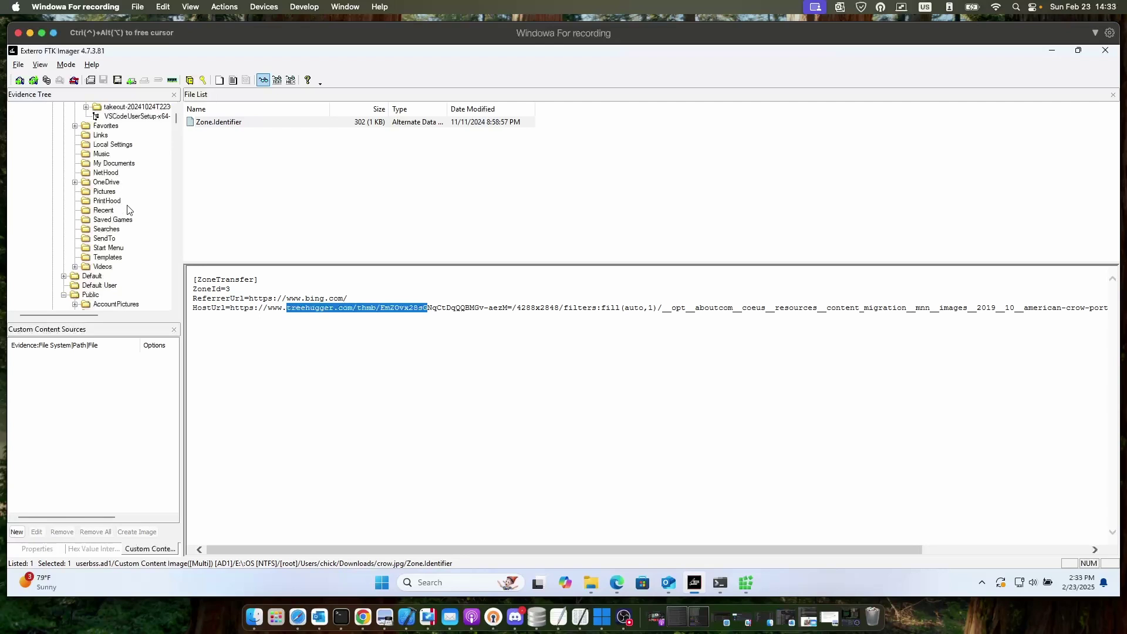
{"action": "scroll", "coordinate": [128, 211], "scroll_direction": "down", "scroll_amount": 4}
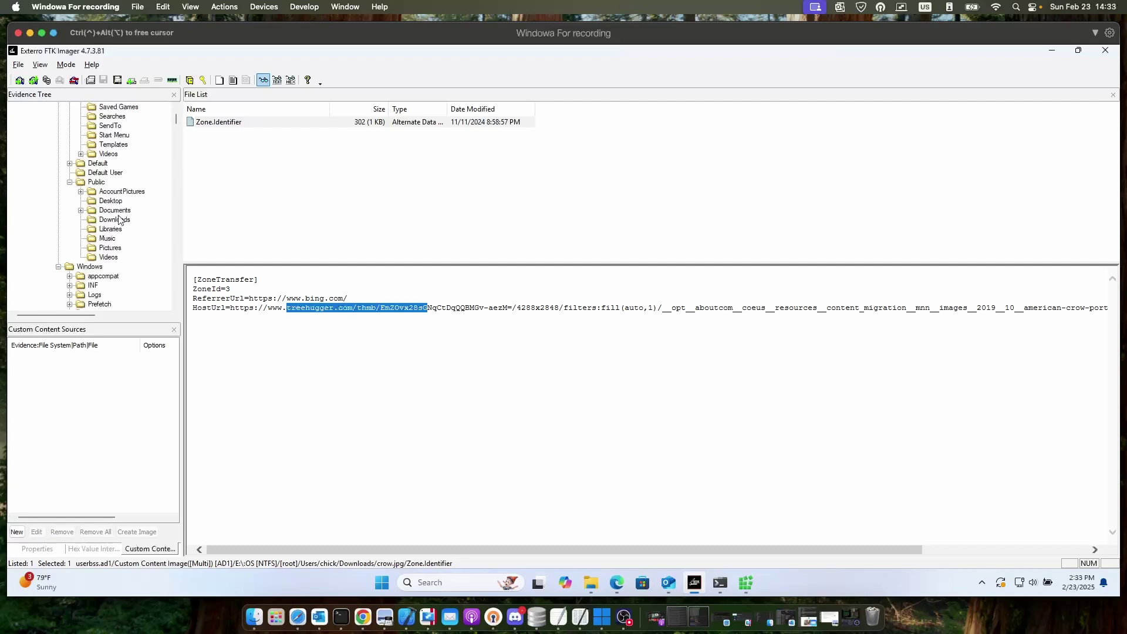
{"action": "scroll", "coordinate": [119, 220], "scroll_direction": "down", "scroll_amount": 2}
{"action": "scroll", "coordinate": [120, 220], "scroll_direction": "down", "scroll_amount": 2}
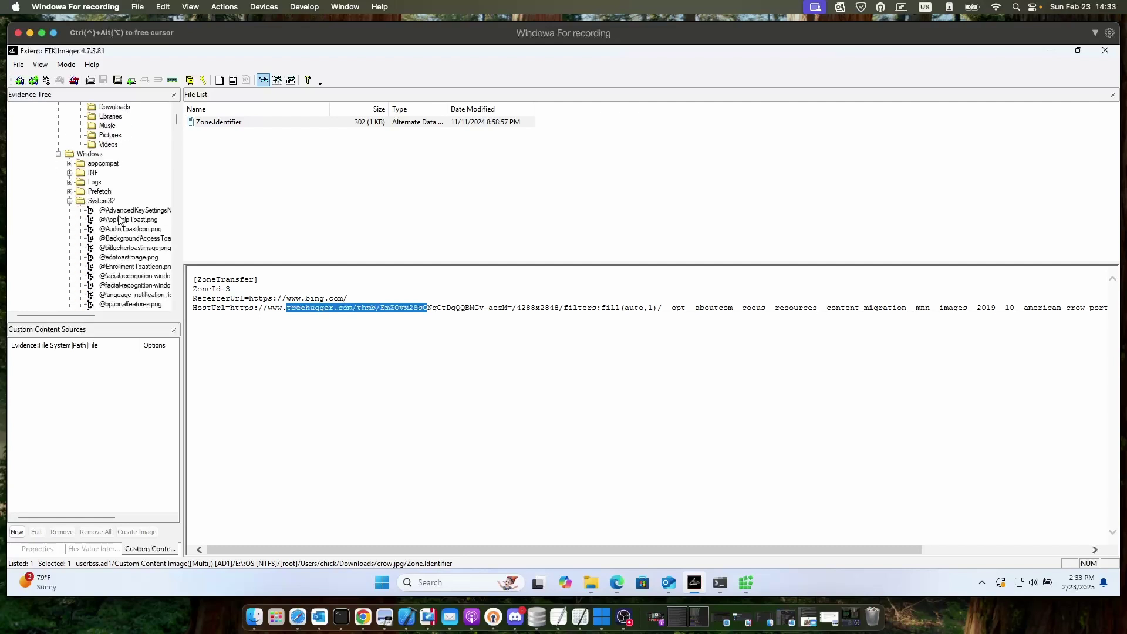
{"action": "scroll", "coordinate": [119, 219], "scroll_direction": "up", "scroll_amount": 10}
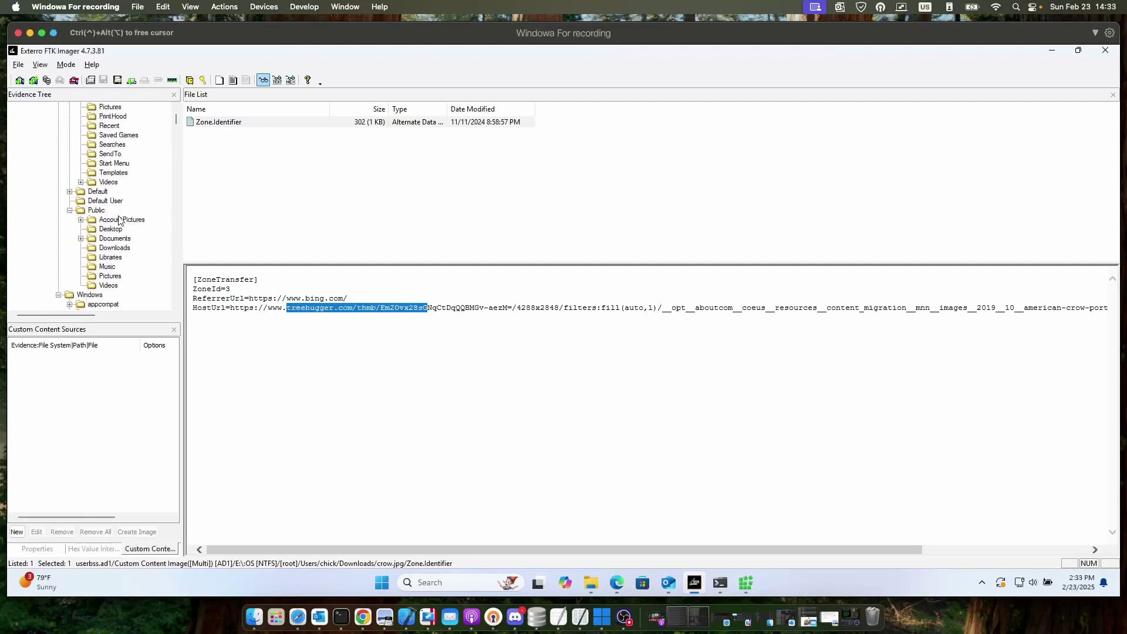
{"action": "scroll", "coordinate": [119, 219], "scroll_direction": "up", "scroll_amount": 7}
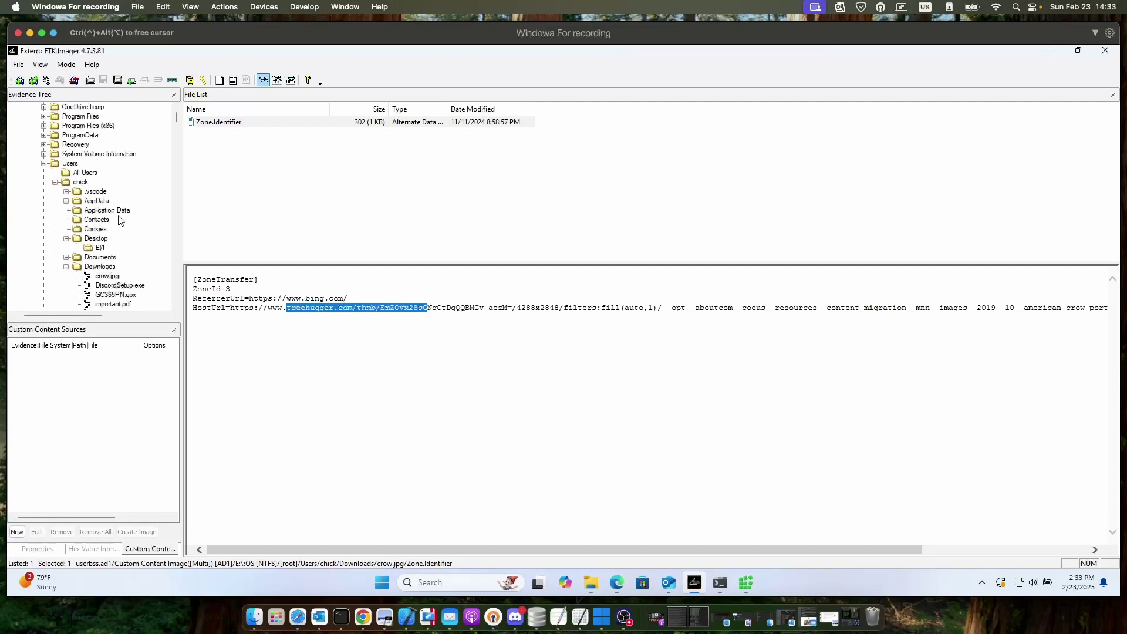
{"action": "scroll", "coordinate": [119, 220], "scroll_direction": "down", "scroll_amount": 1}
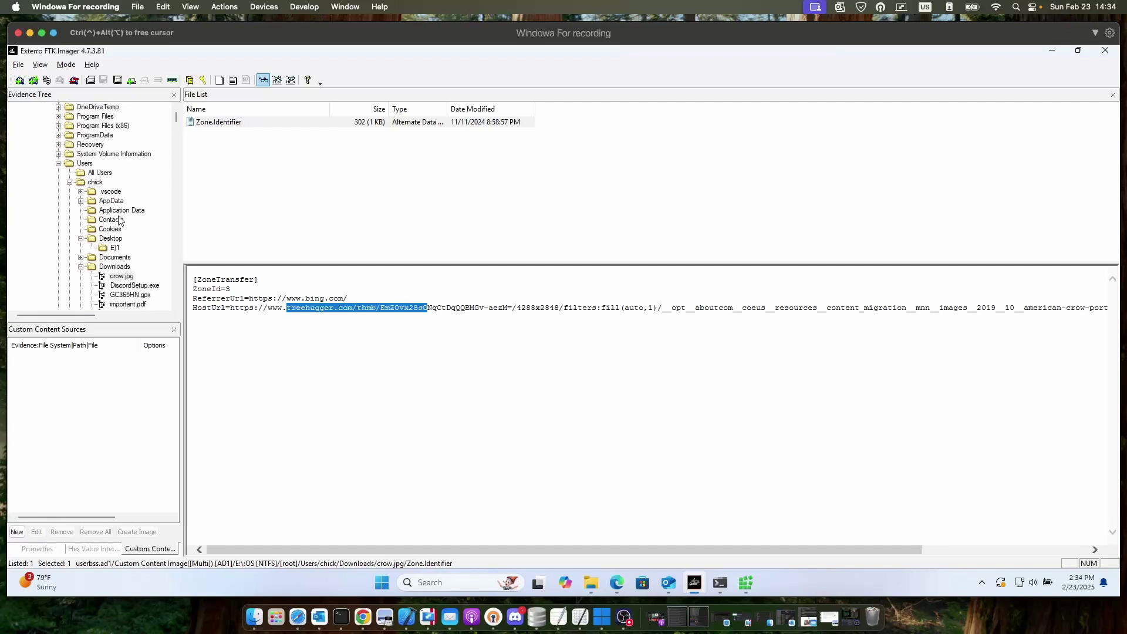
{"action": "scroll", "coordinate": [119, 219], "scroll_direction": "up", "scroll_amount": 2}
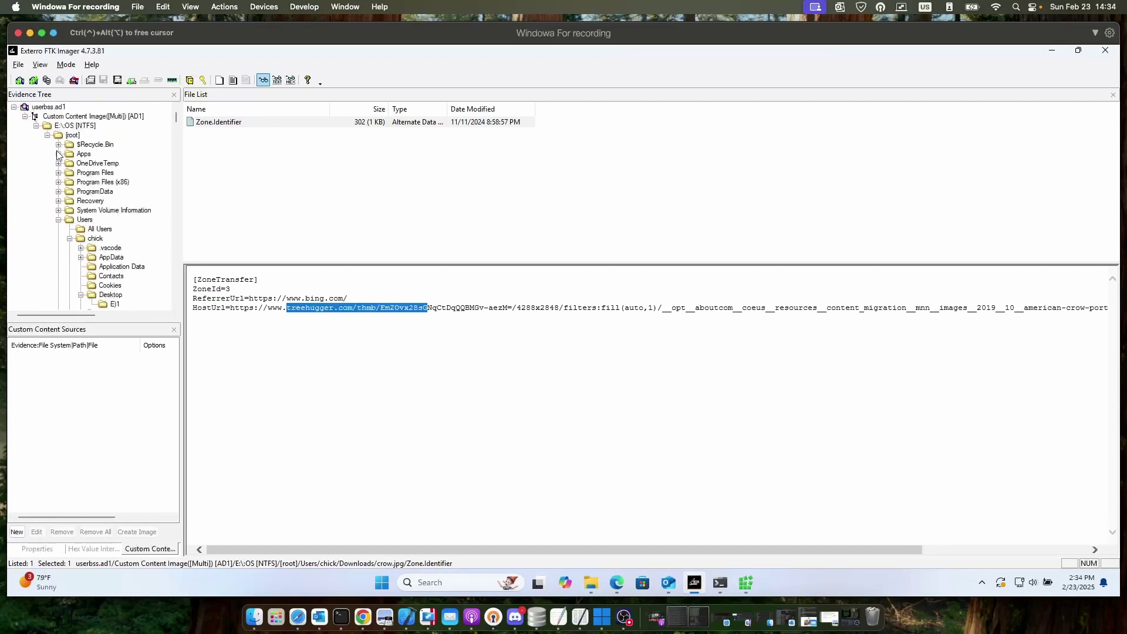
Open the Program Files folder of the evidence image and look through its subfolders for a game.
{"action": "left_click", "coordinate": [100, 173]}
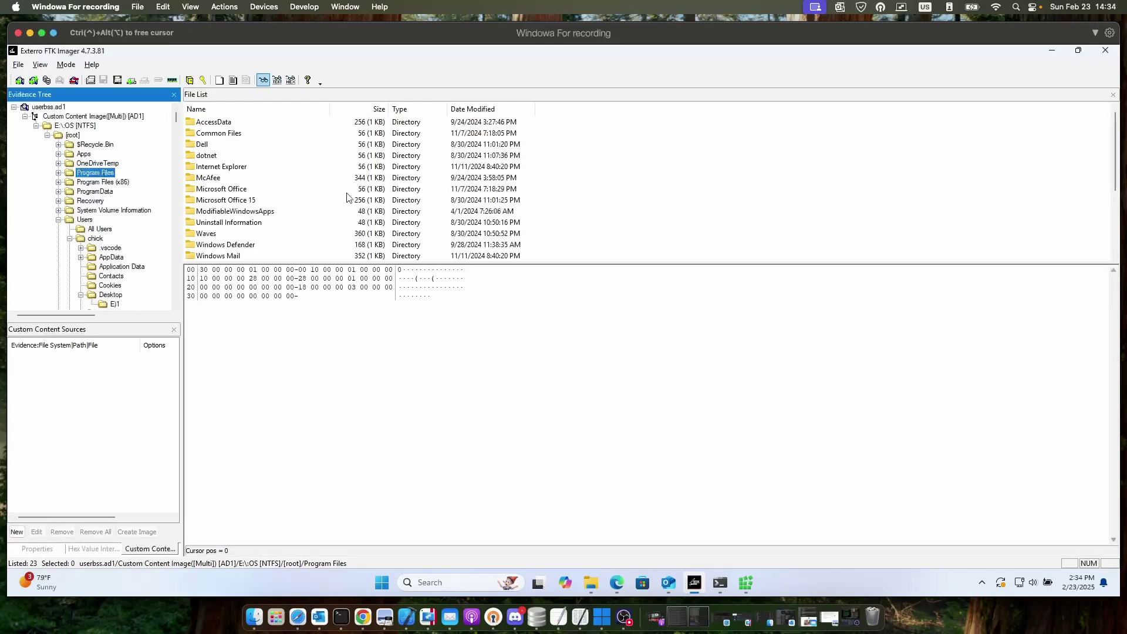
{"action": "scroll", "coordinate": [346, 198], "scroll_direction": "down", "scroll_amount": 1}
{"action": "scroll", "coordinate": [347, 198], "scroll_direction": "down", "scroll_amount": 1}
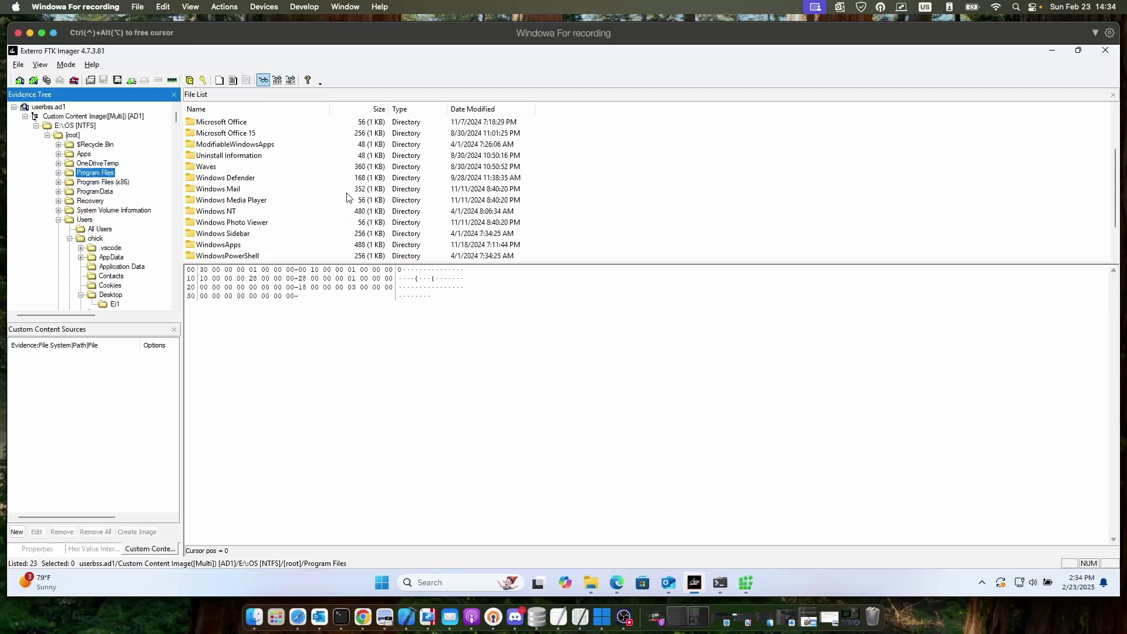
{"action": "scroll", "coordinate": [346, 197], "scroll_direction": "up", "scroll_amount": 1}
{"action": "scroll", "coordinate": [346, 197], "scroll_direction": "down", "scroll_amount": 1}
{"action": "scroll", "coordinate": [346, 197], "scroll_direction": "up", "scroll_amount": 2}
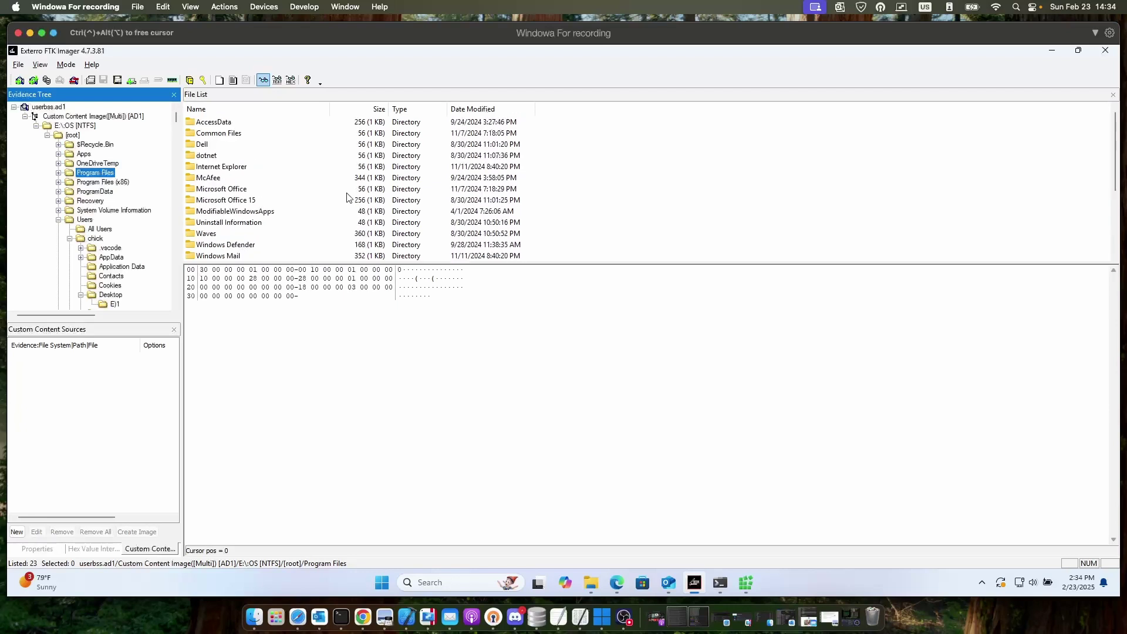
{"action": "scroll", "coordinate": [347, 198], "scroll_direction": "down", "scroll_amount": 1}
{"action": "scroll", "coordinate": [346, 197], "scroll_direction": "up", "scroll_amount": 1}
{"action": "scroll", "coordinate": [94, 262], "scroll_direction": "down", "scroll_amount": 2}
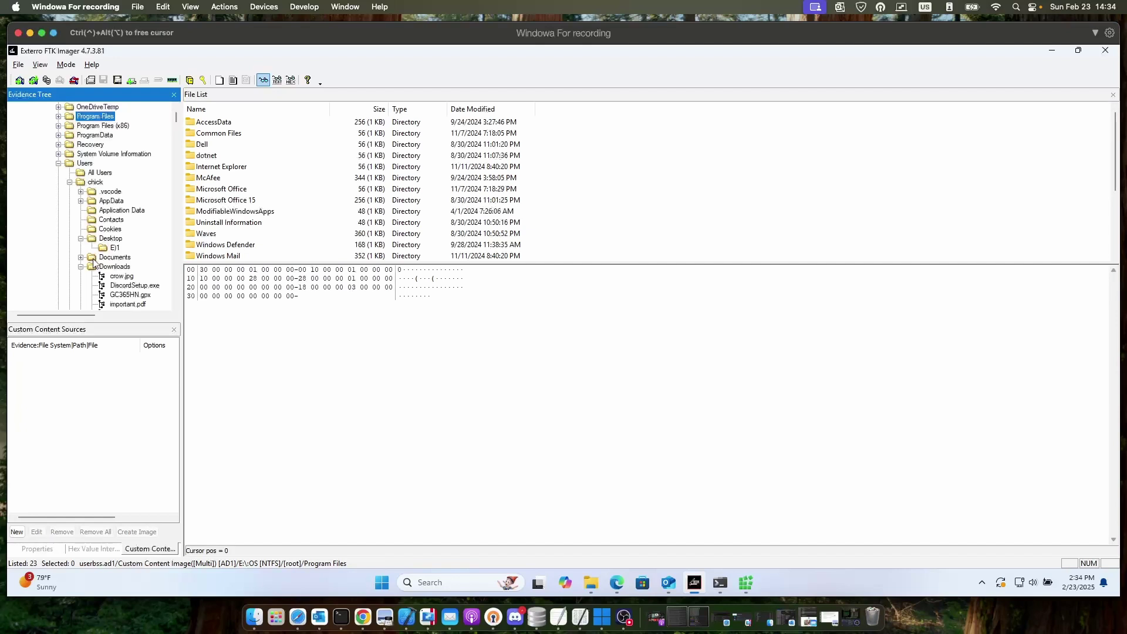
Switch to Magnet AXIOM Examine on Desktop 2 of the Windows virtual machine.
{"action": "key", "text": "ctrl+Right"}
{"action": "key", "text": "ctrl+Left"}
{"action": "left_click", "coordinate": [538, 585]}
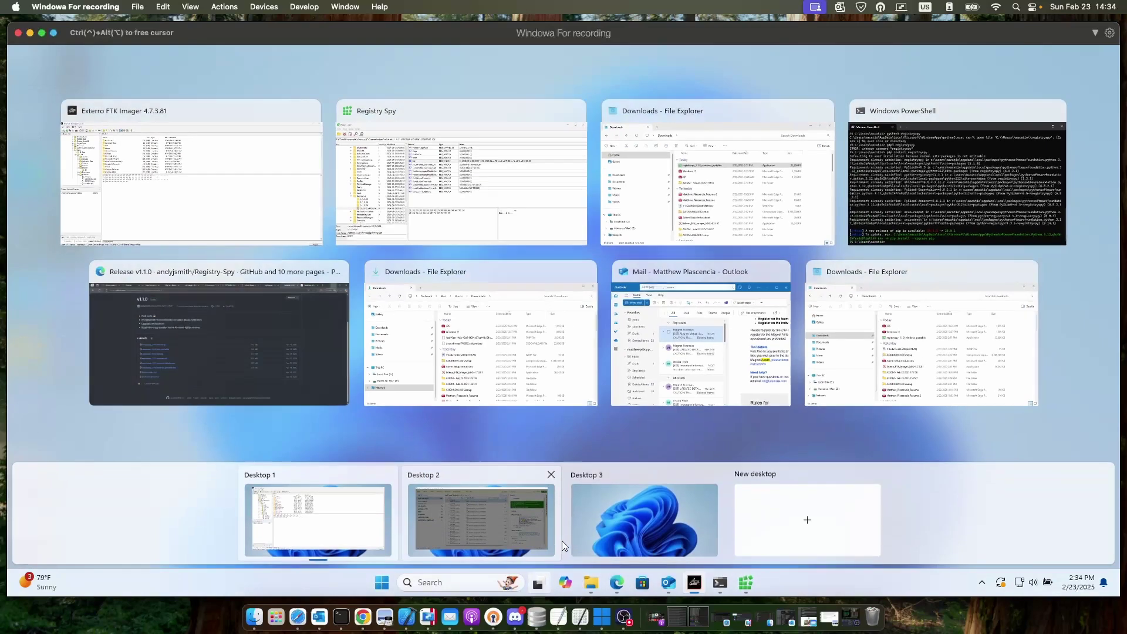
{"action": "mouse_move", "coordinate": [455, 518]}
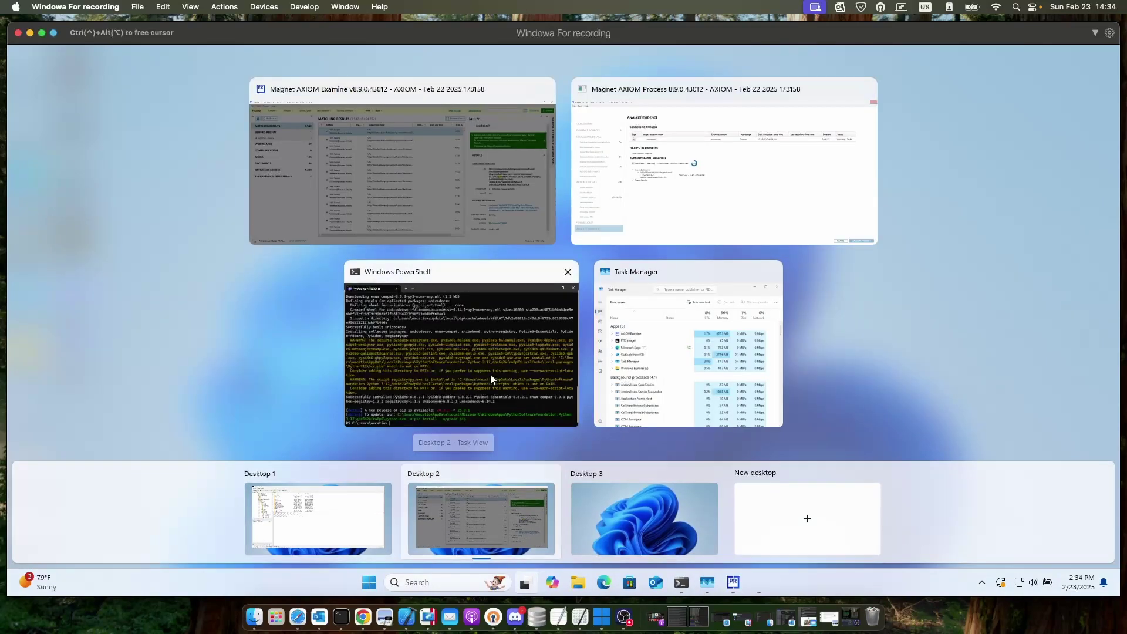
{"action": "left_click", "coordinate": [472, 151]}
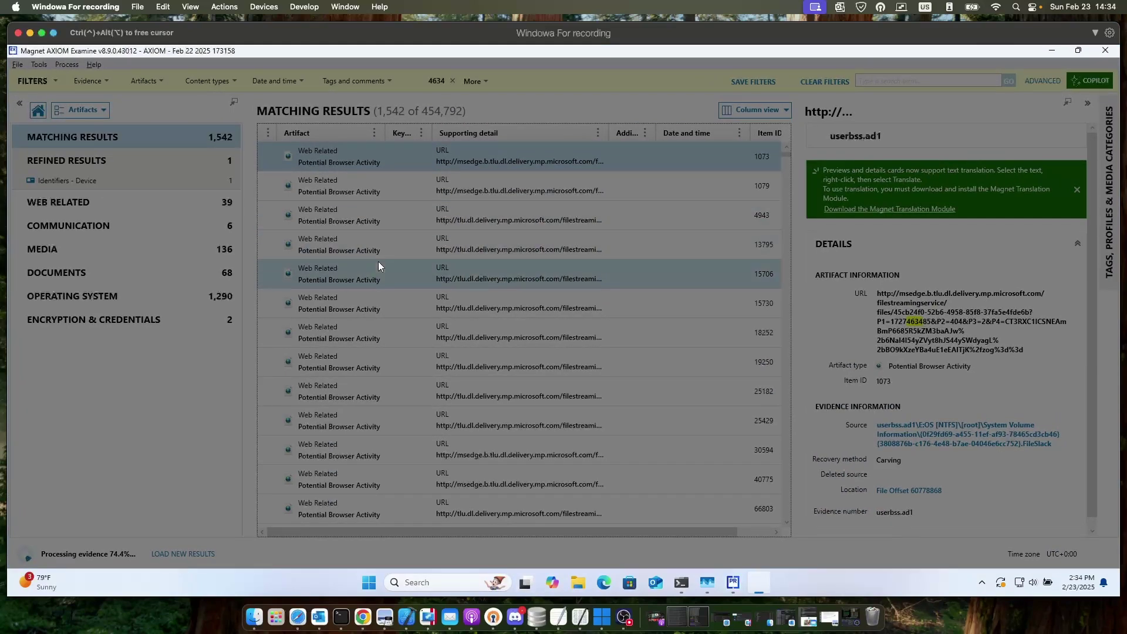
Expand the Operating System artifacts and list the Windows Event Logs - User Events matching the 4634 filter.
{"action": "left_click", "coordinate": [18, 296]}
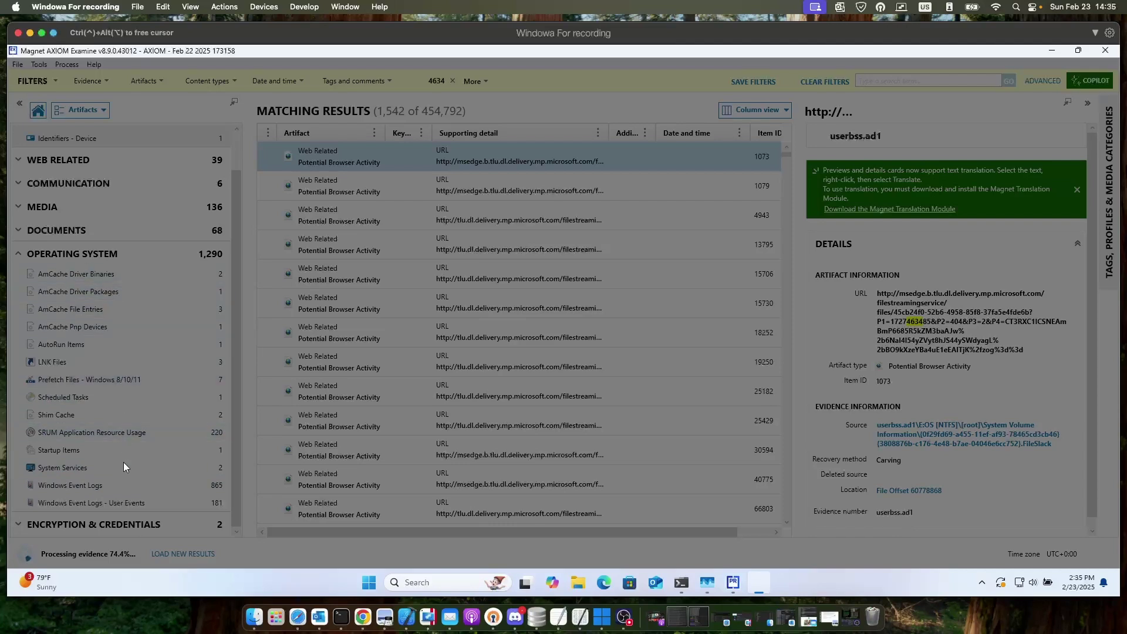
{"action": "left_click", "coordinate": [97, 503]}
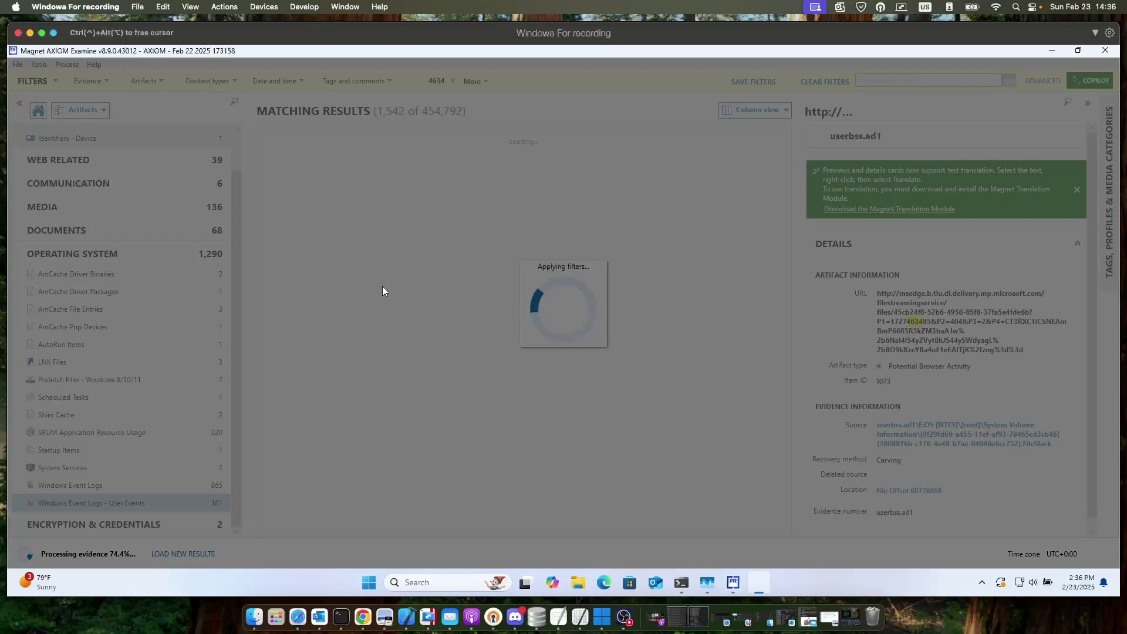
Return to the CTF page in Safari, replace Sweet Find with the Buried Treasure challenge, and highlight its question to read it.
{"action": "key", "text": "ctrl+Left"}
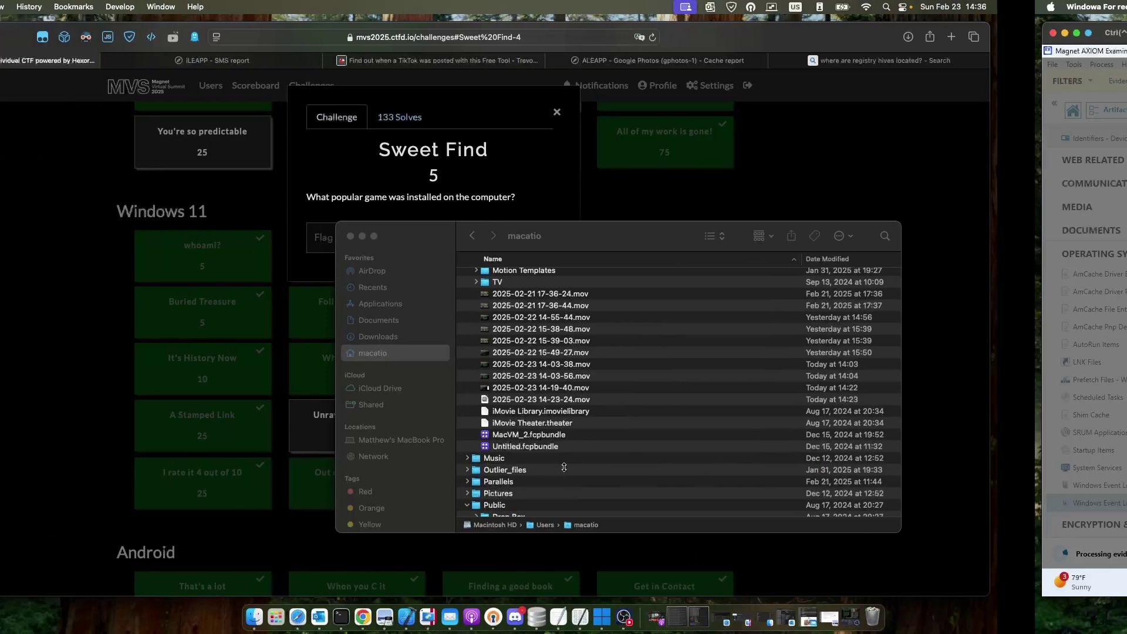
{"action": "left_click", "coordinate": [435, 314]}
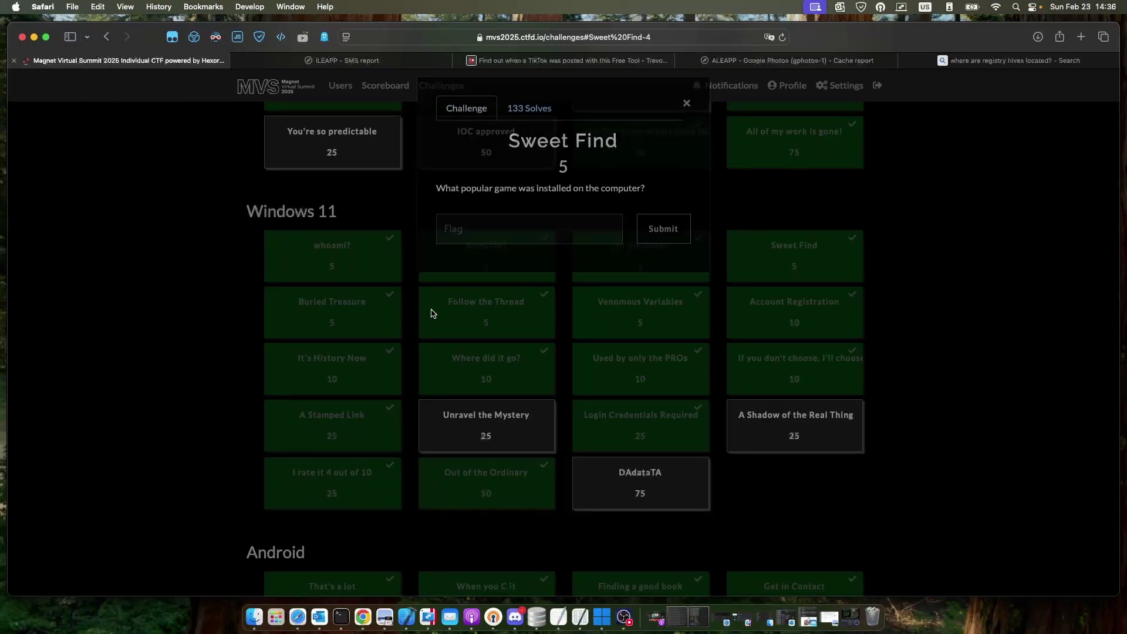
{"action": "left_click", "coordinate": [381, 315]}
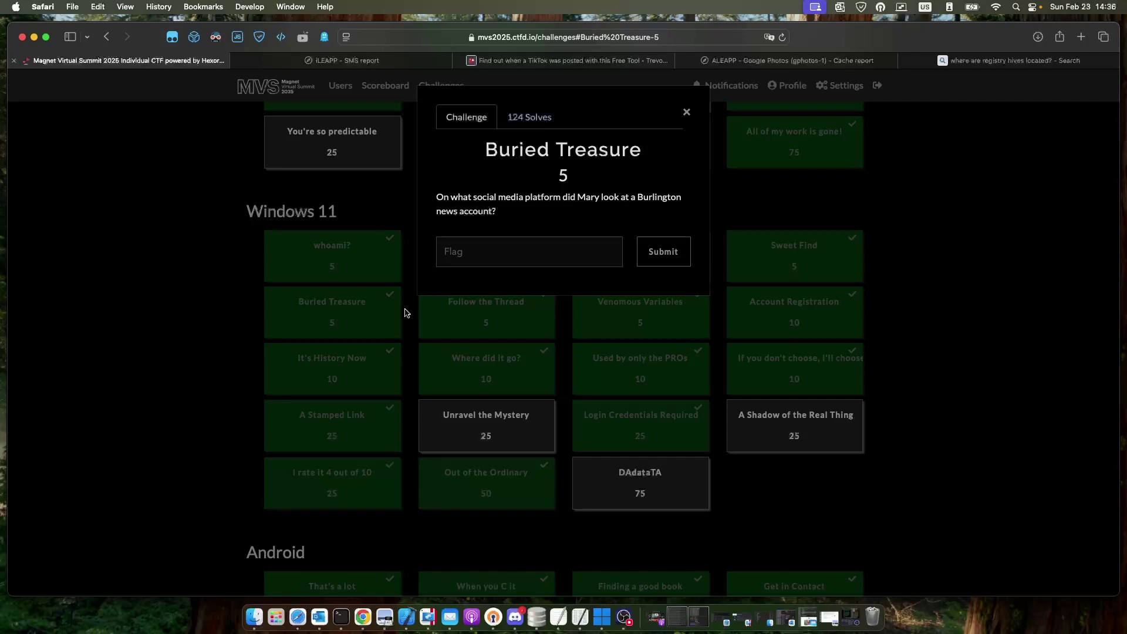
{"action": "left_click_drag", "start_coordinate": [506, 213], "coordinate": [429, 197]}
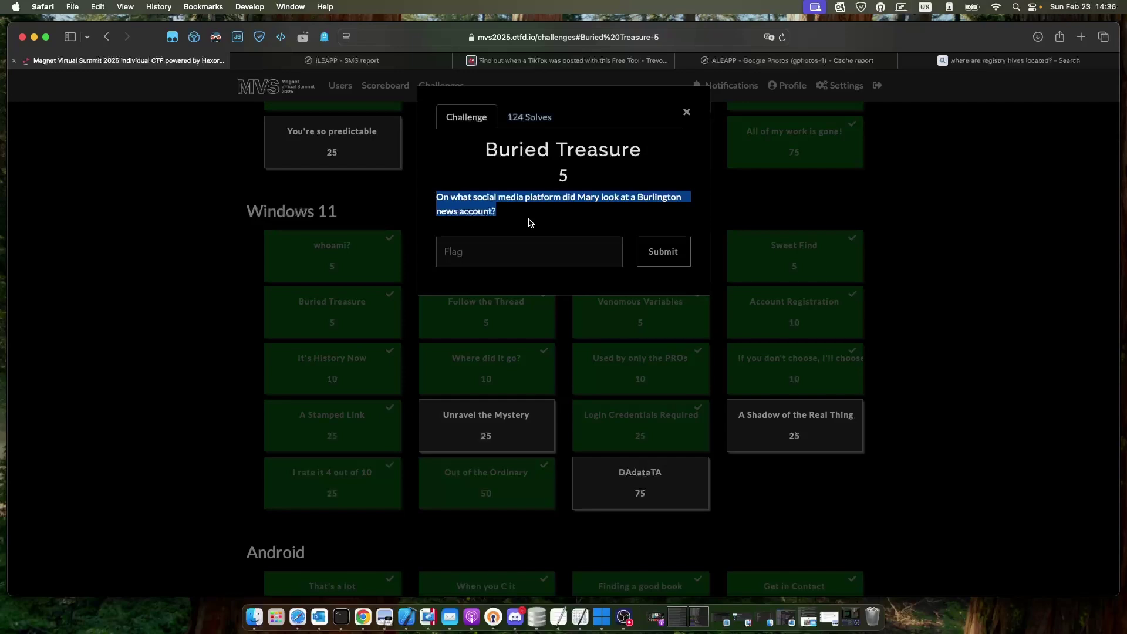
Go back to the Windows virtual machine and switch from AXIOM Examine to FTK Imager on Desktop 1.
{"action": "key", "text": "ctrl+Right"}
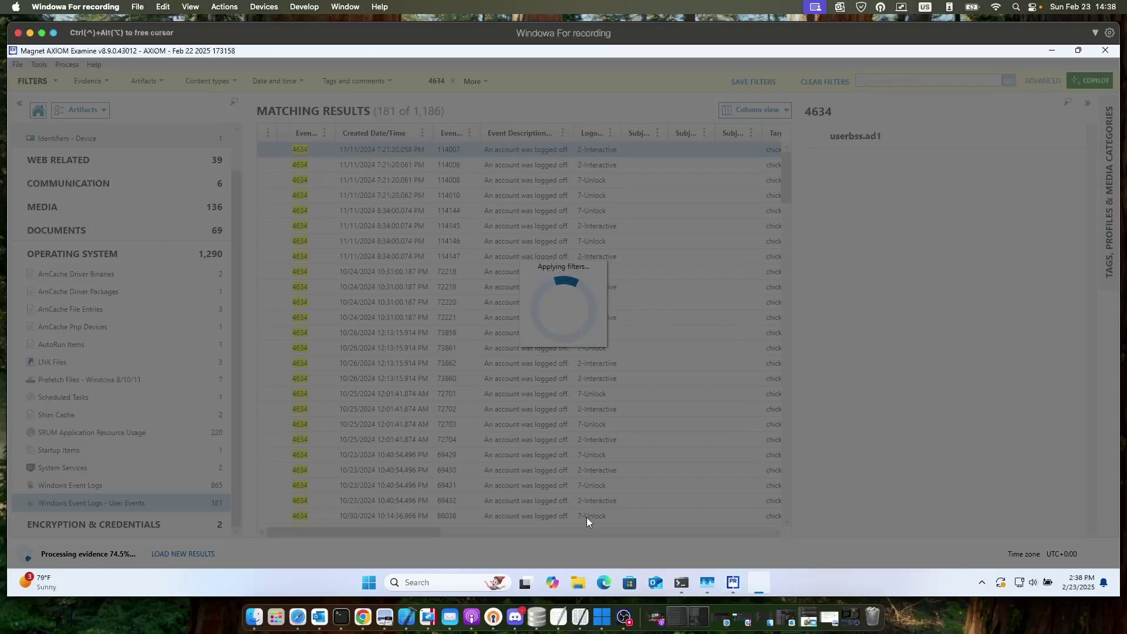
{"action": "left_click", "coordinate": [522, 582]}
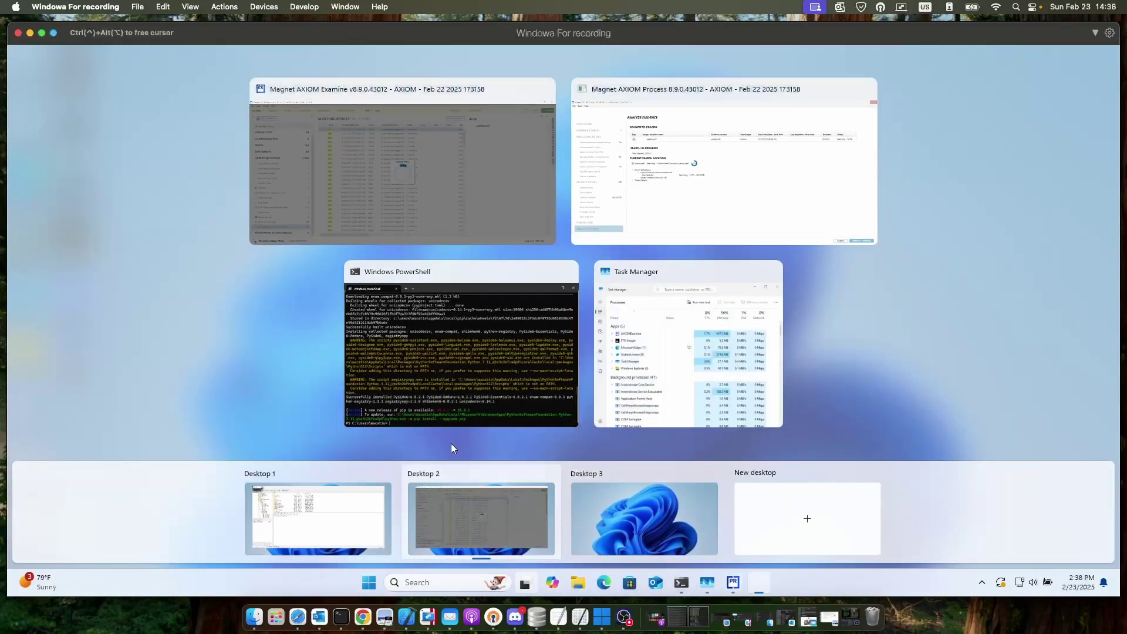
{"action": "left_click", "coordinate": [480, 510]}
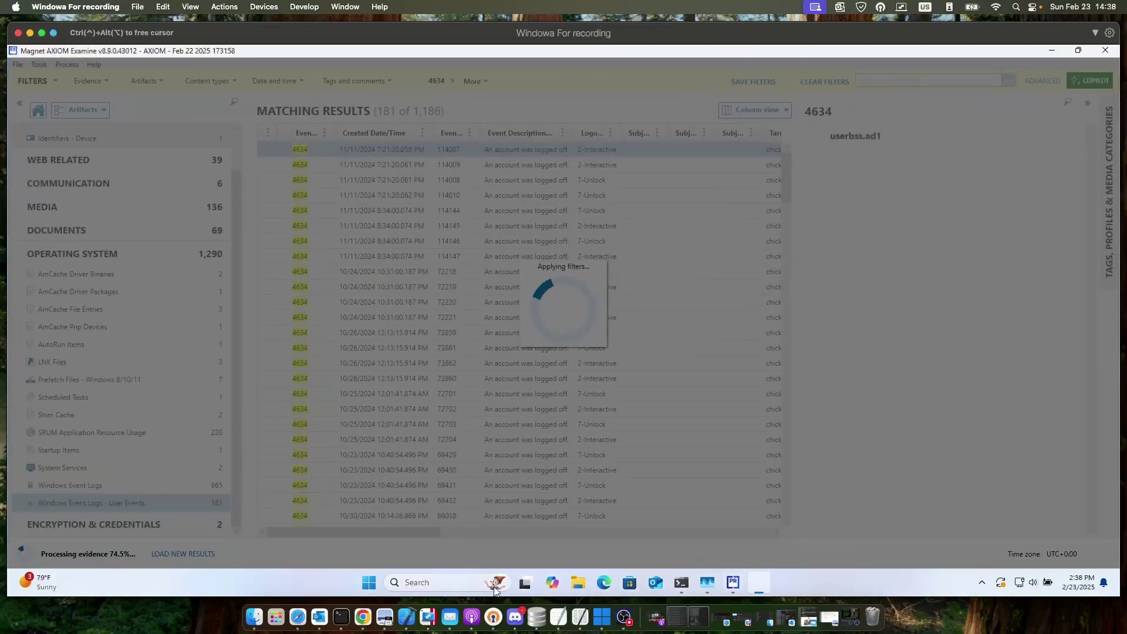
{"action": "left_click", "coordinate": [525, 582]}
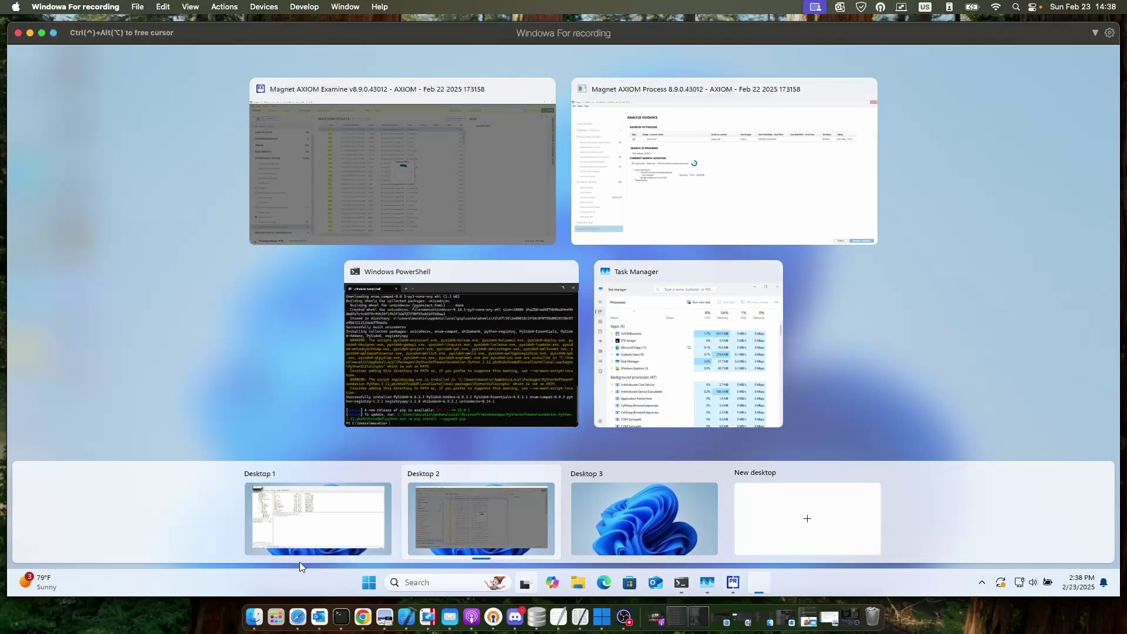
{"action": "left_click", "coordinate": [309, 528]}
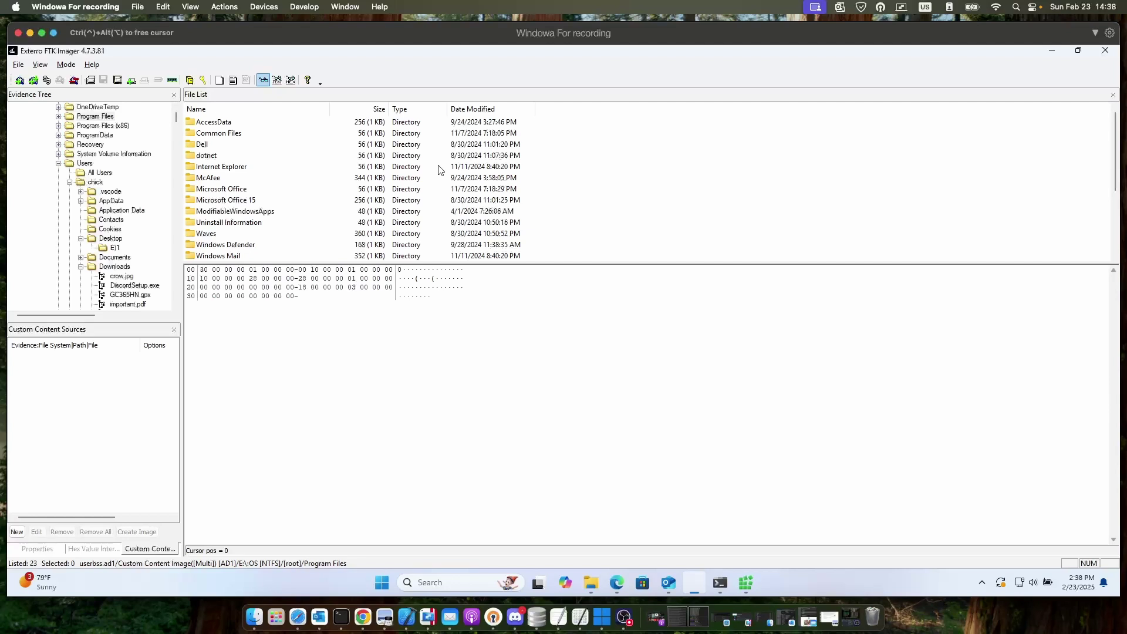
{"action": "left_click", "coordinate": [440, 168]}
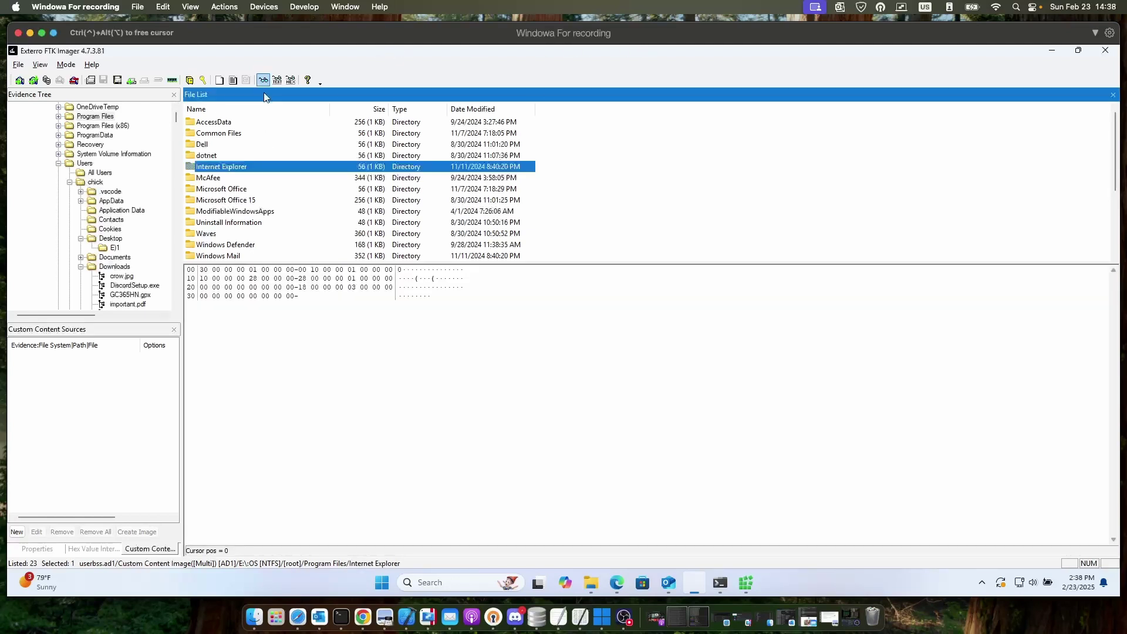
Return to Safari, read the "If you don't choose, I'll choose for you" question, and reopen the Buried Treasure challenge.
{"action": "key", "text": "ctrl+Left"}
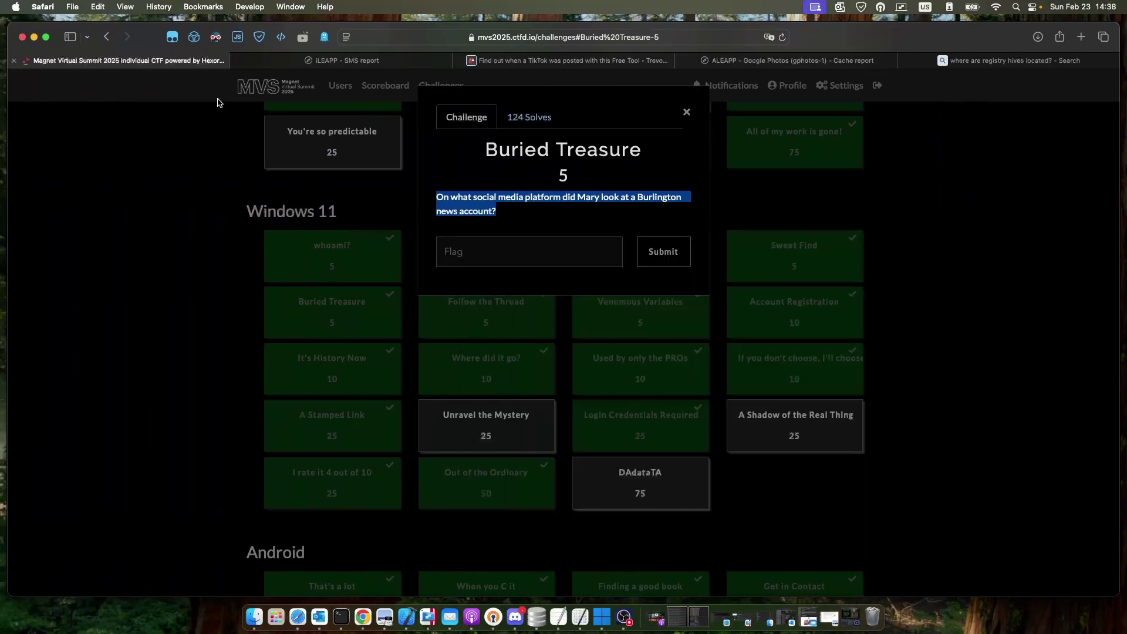
{"action": "left_click", "coordinate": [198, 163]}
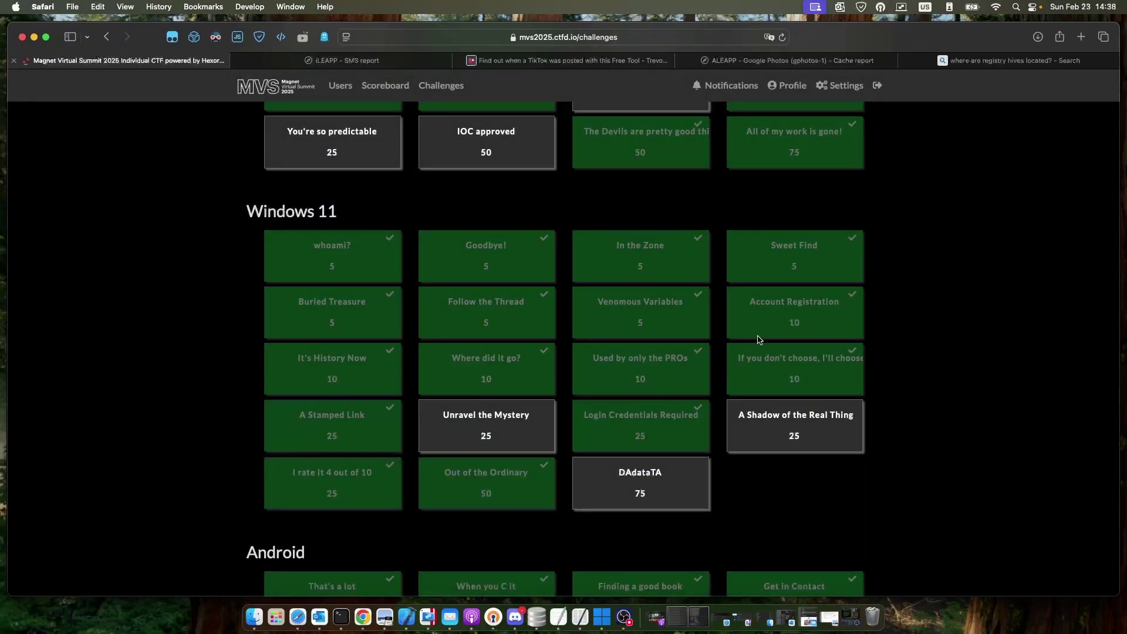
{"action": "left_click", "coordinate": [795, 372]}
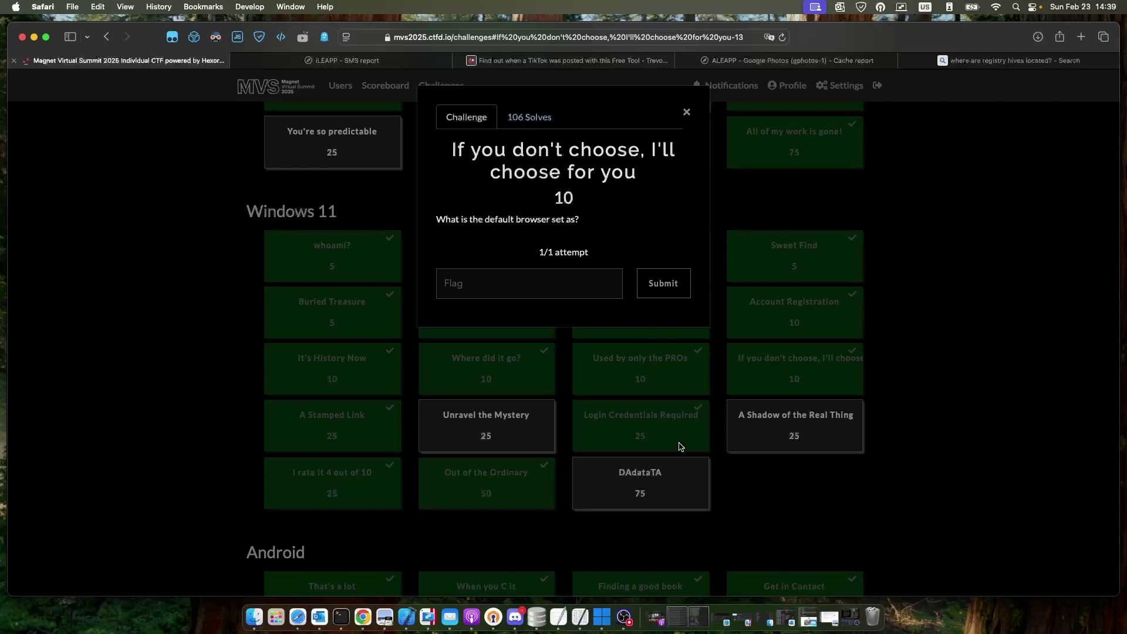
{"action": "left_click", "coordinate": [361, 353]}
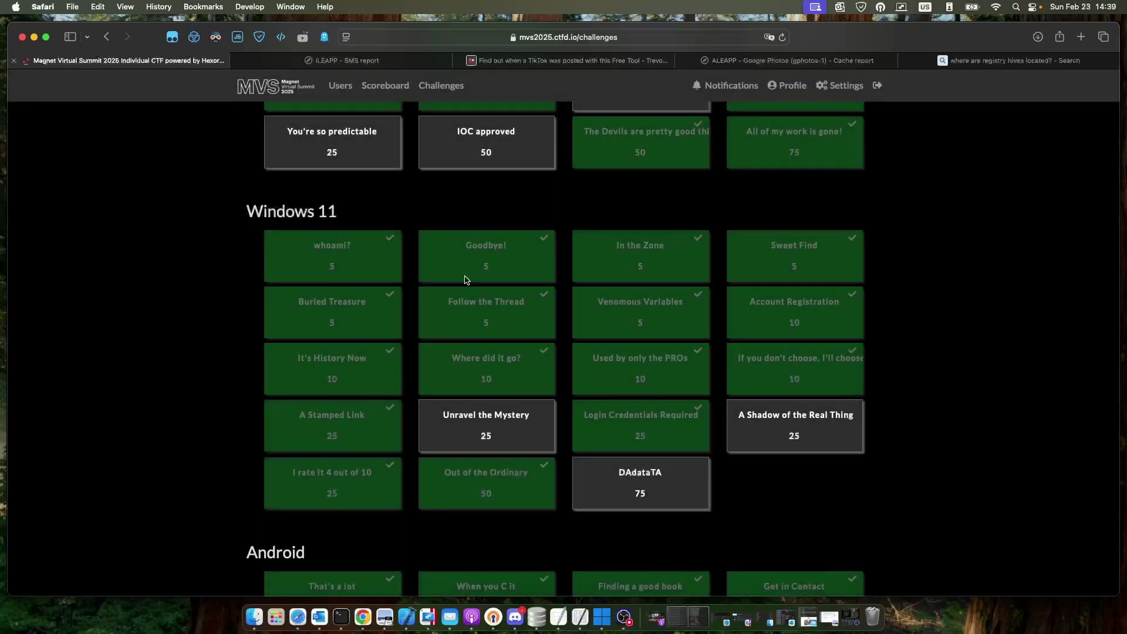
{"action": "left_click", "coordinate": [346, 311]}
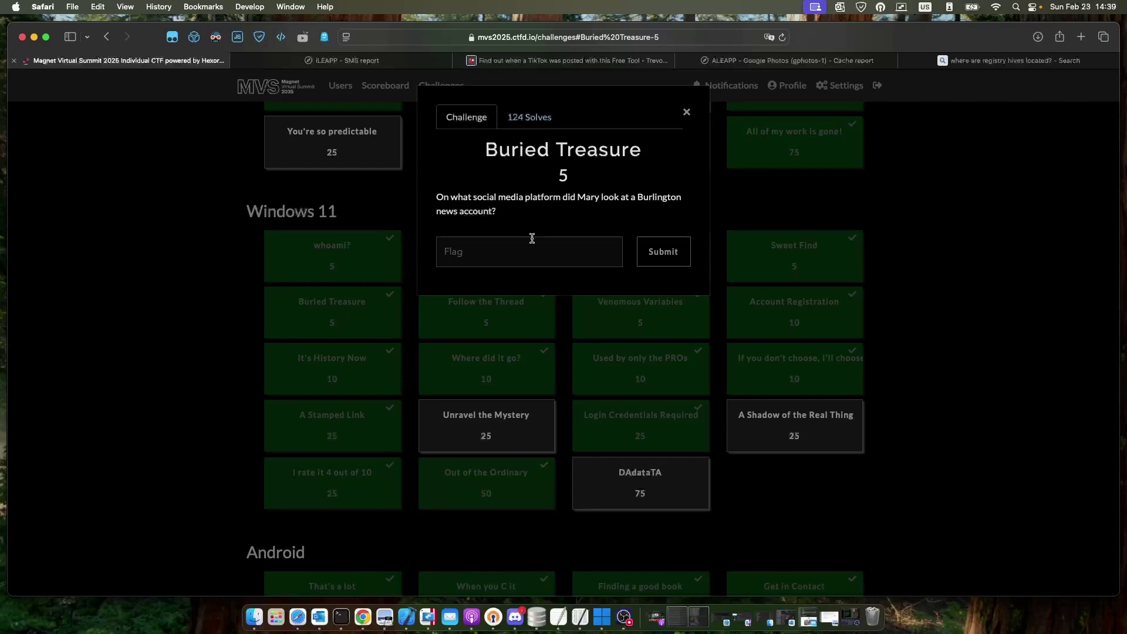
Switch to FTK Imager and open the user profile's AppData/Local/Microsoft/Edge/User Data/Default folder in the evidence image.
{"action": "key", "text": "ctrl+Right"}
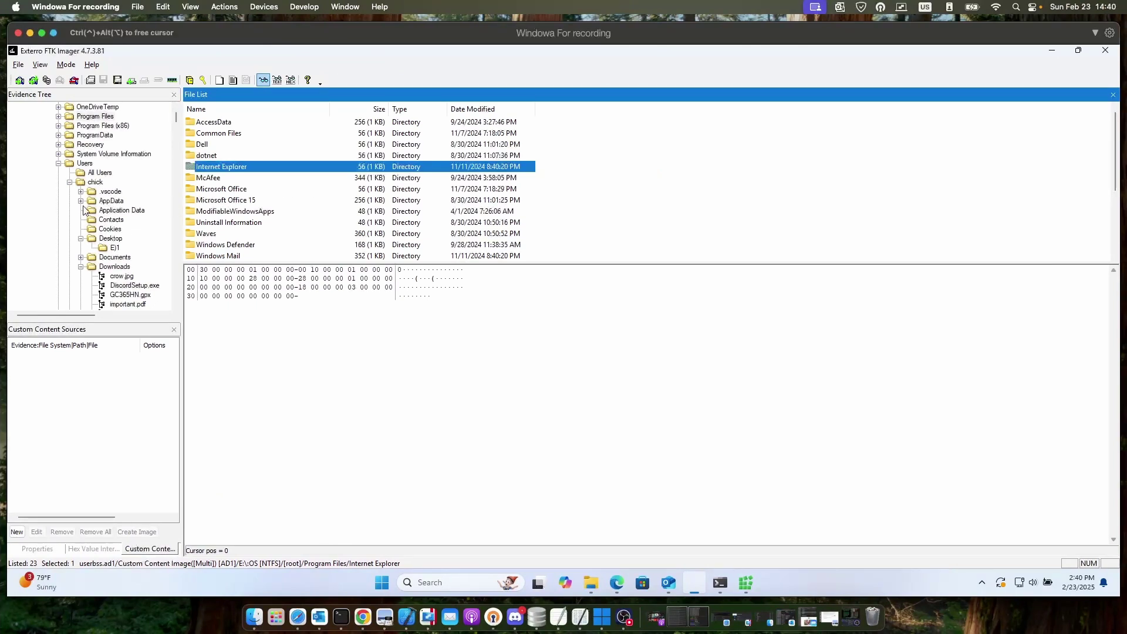
{"action": "left_click", "coordinate": [105, 200]}
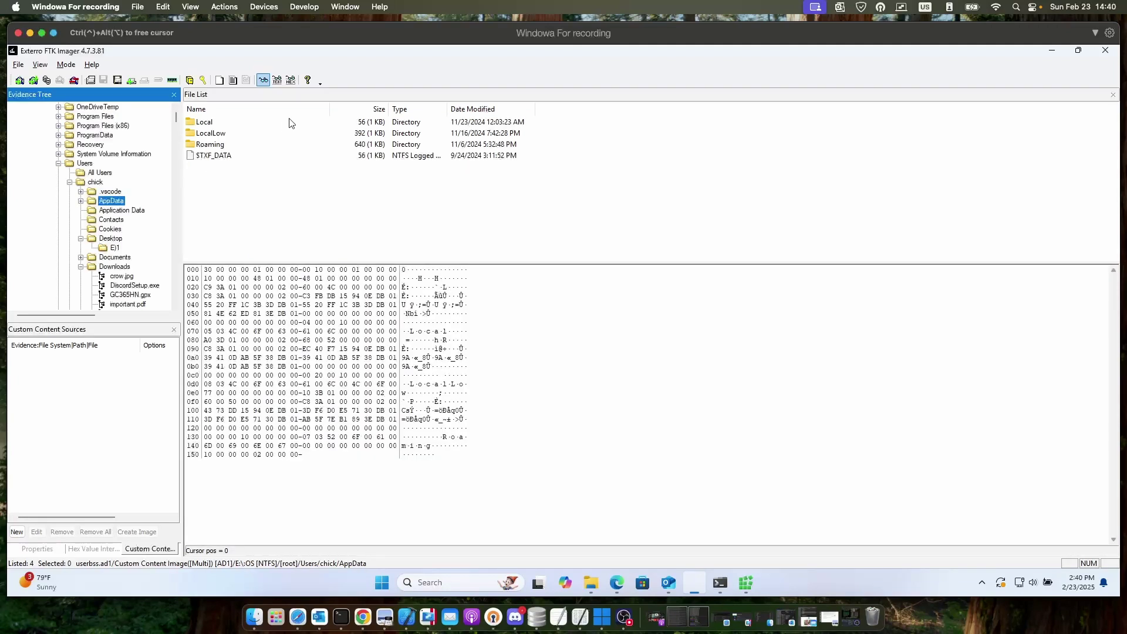
{"action": "double_click", "coordinate": [210, 125]}
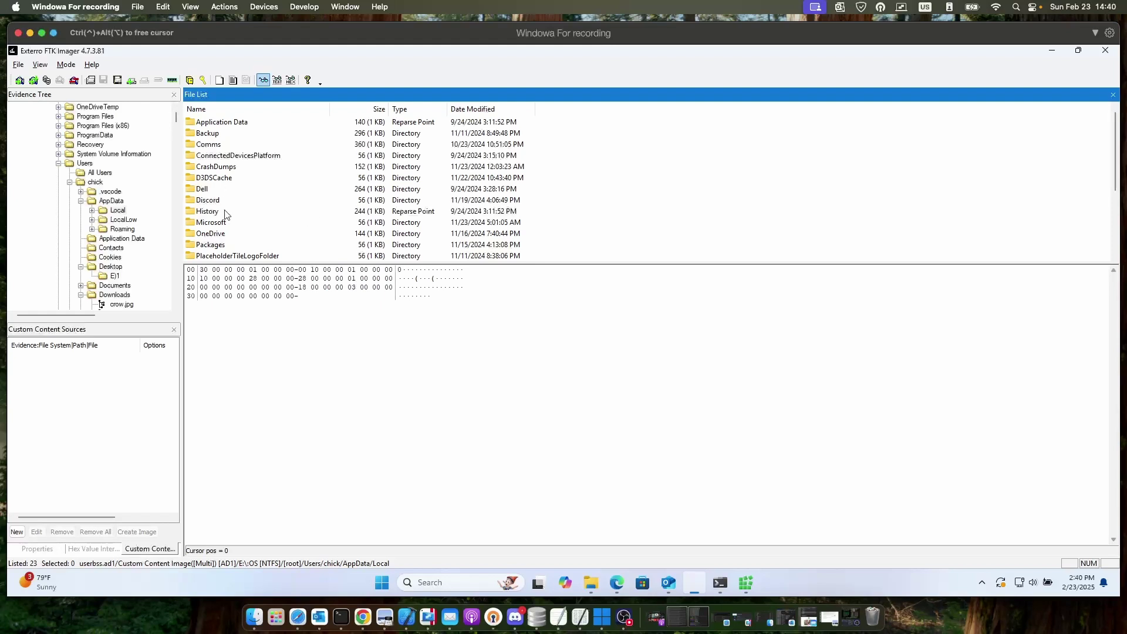
{"action": "left_click", "coordinate": [222, 225]}
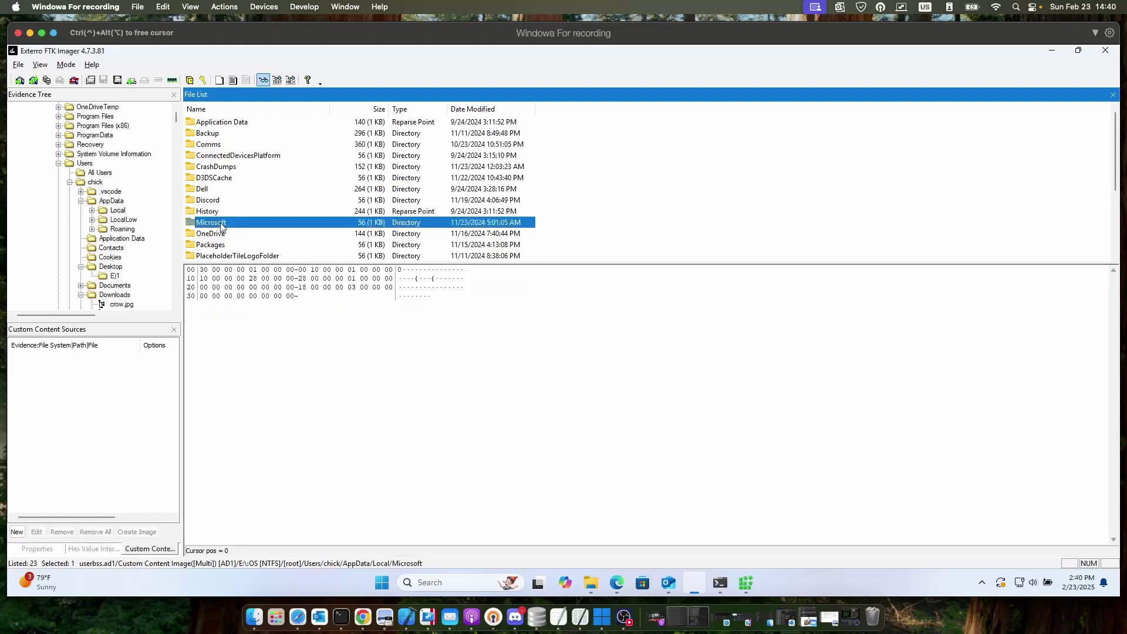
{"action": "double_click", "coordinate": [222, 225]}
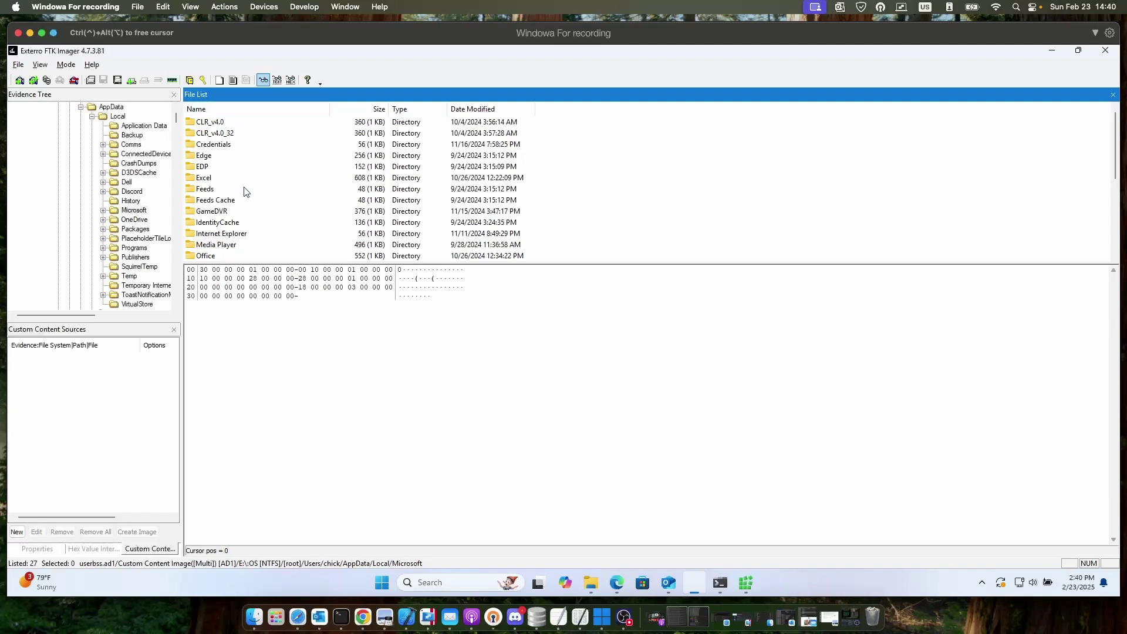
{"action": "double_click", "coordinate": [207, 156]}
{"action": "double_click", "coordinate": [222, 124]}
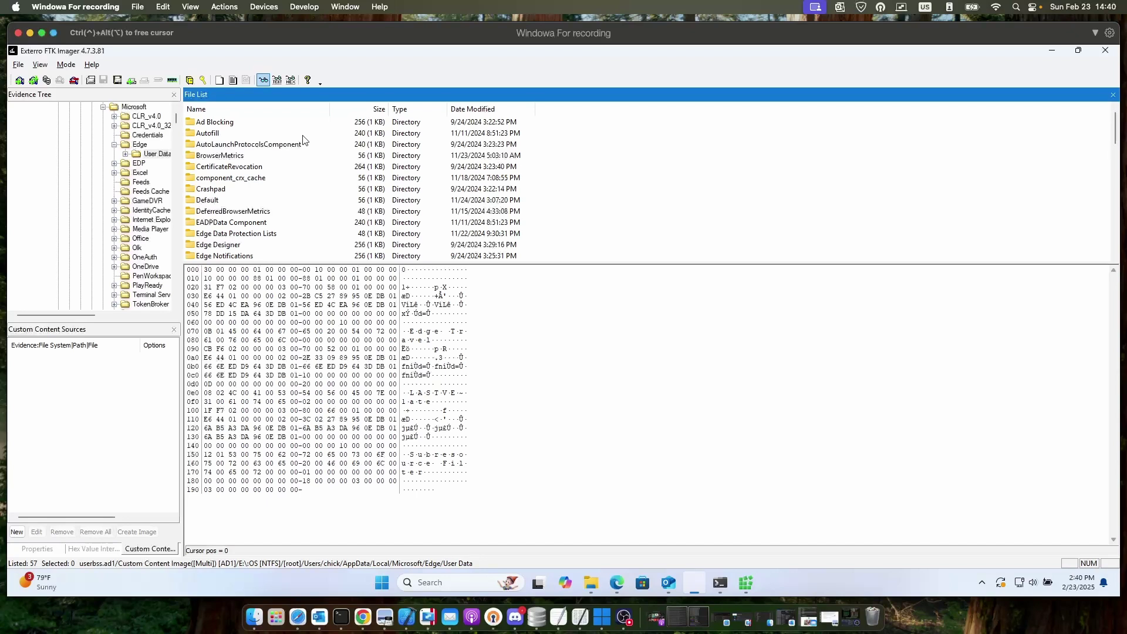
{"action": "double_click", "coordinate": [210, 201]}
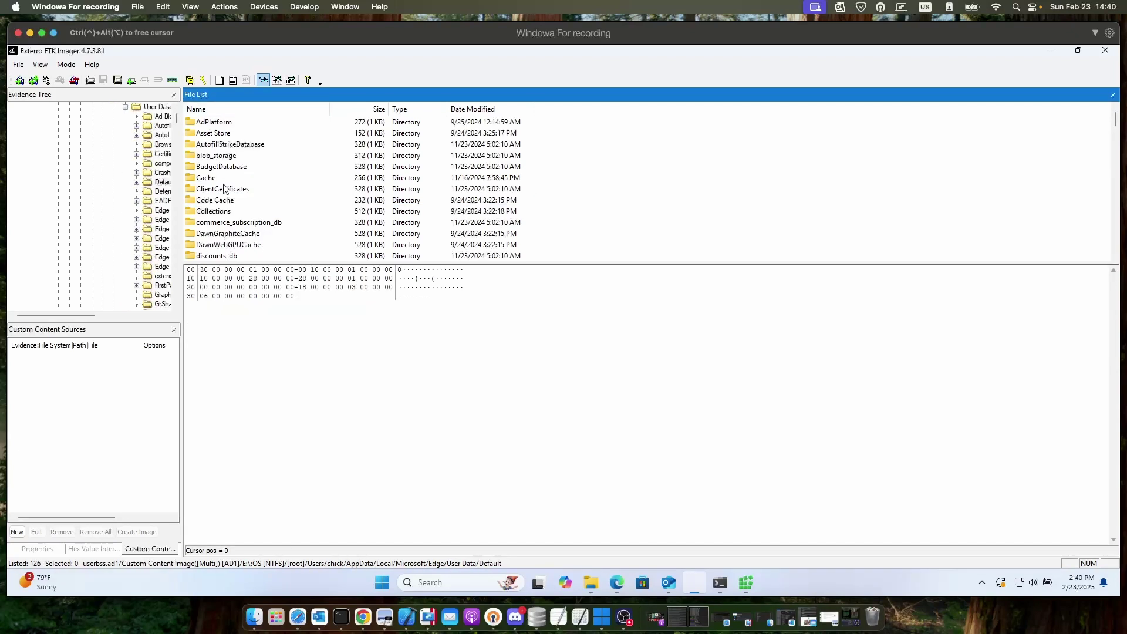
Open Cache/Cache_Data inside Edge's Default folder and look through the cached files for social media activity.
{"action": "double_click", "coordinate": [204, 178]}
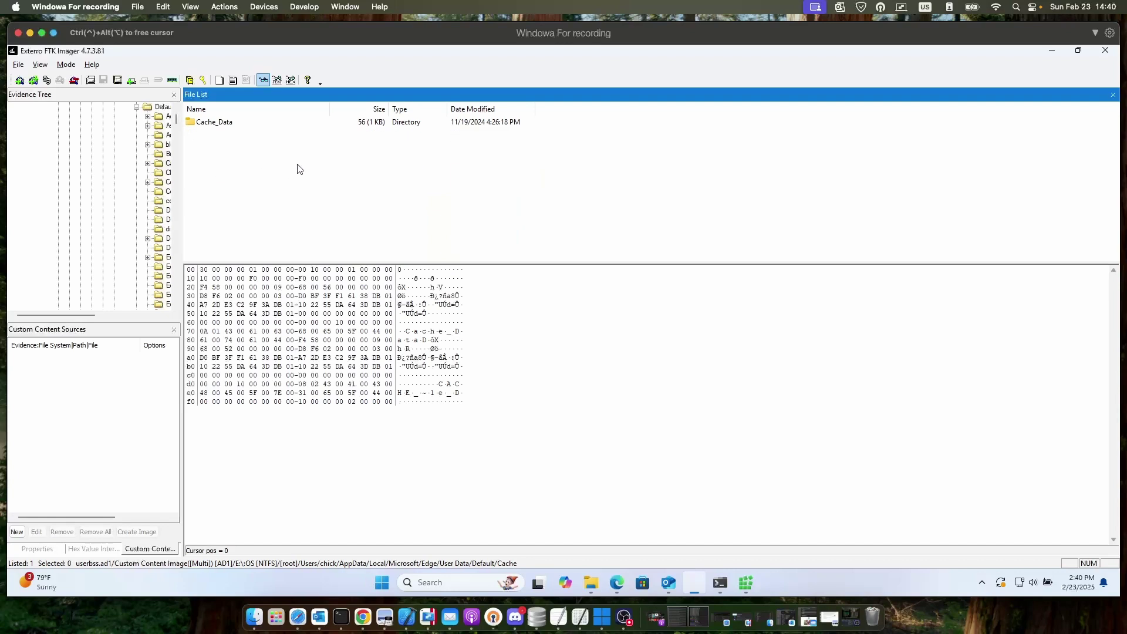
{"action": "double_click", "coordinate": [227, 119]}
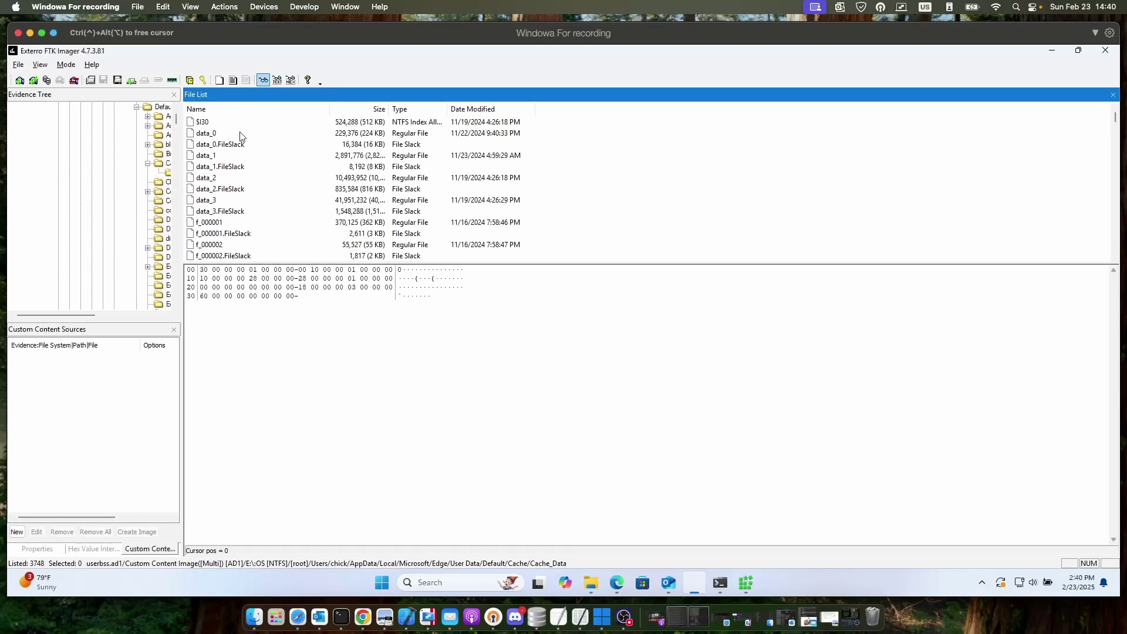
{"action": "scroll", "coordinate": [241, 136], "scroll_direction": "down", "scroll_amount": 10}
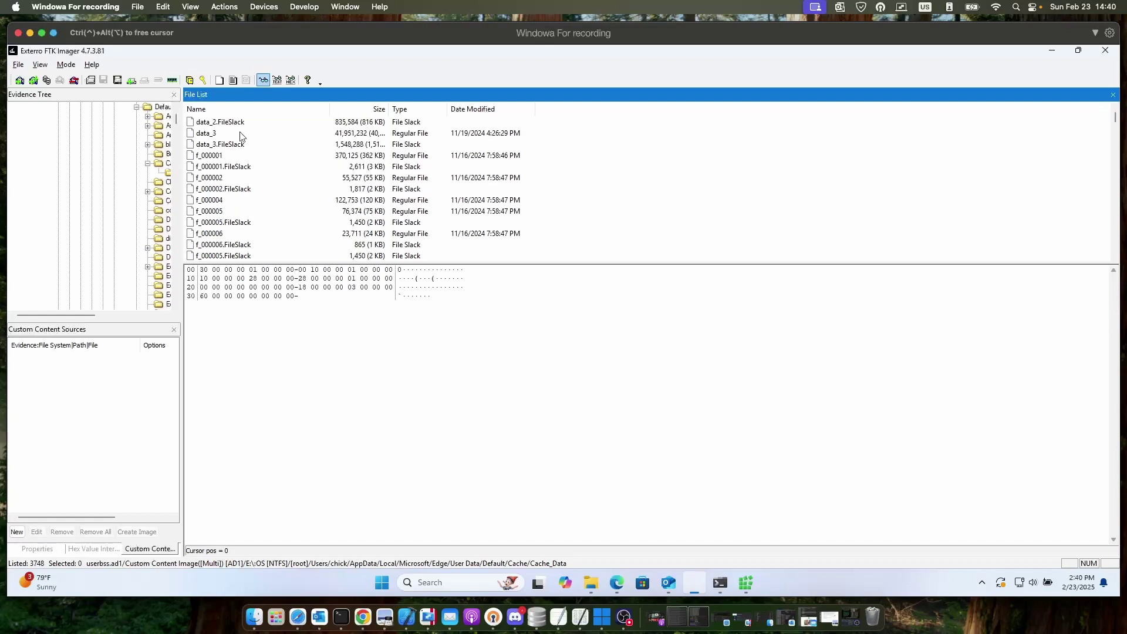
{"action": "scroll", "coordinate": [241, 137], "scroll_direction": "down", "scroll_amount": 8}
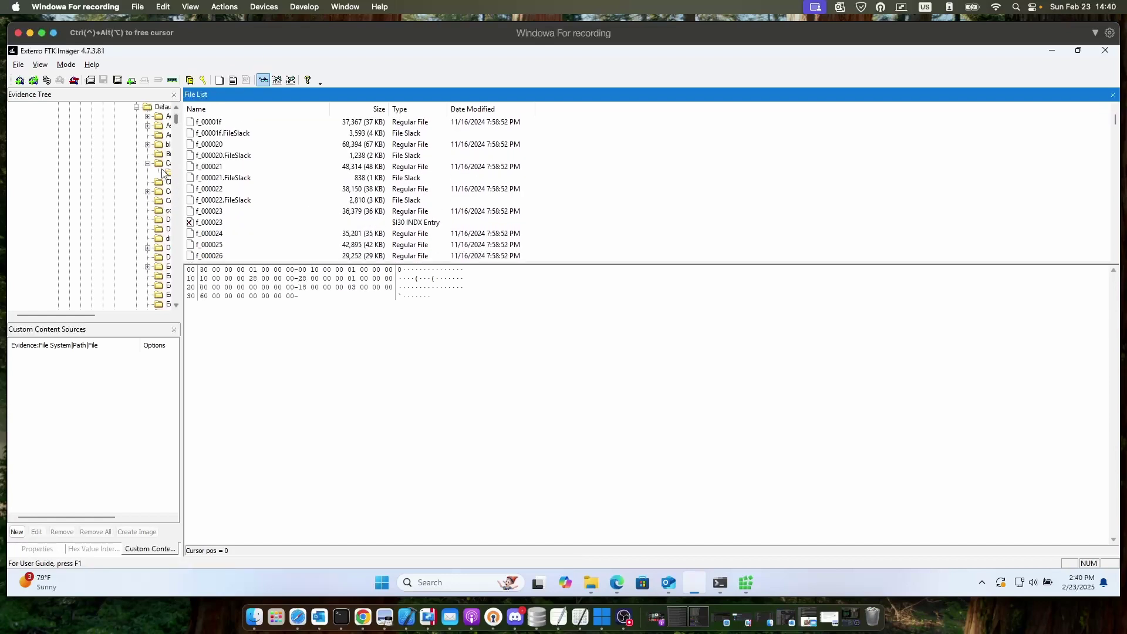
{"action": "scroll", "coordinate": [238, 124], "scroll_direction": "up", "scroll_amount": 1}
{"action": "scroll", "coordinate": [238, 124], "scroll_direction": "down", "scroll_amount": 4}
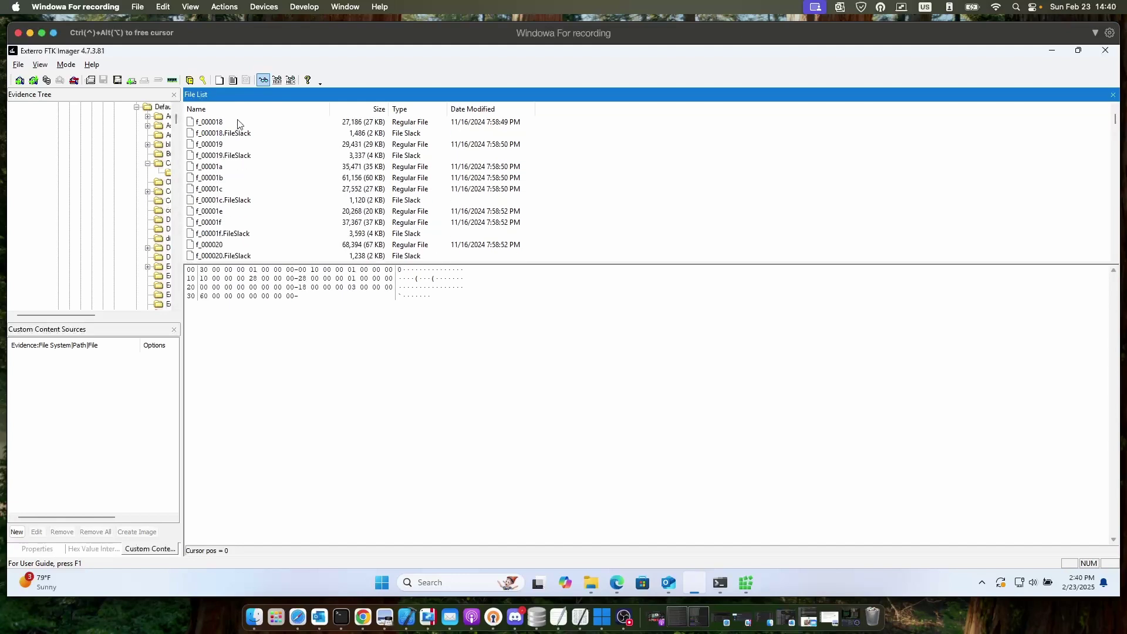
{"action": "scroll", "coordinate": [238, 124], "scroll_direction": "down", "scroll_amount": 10}
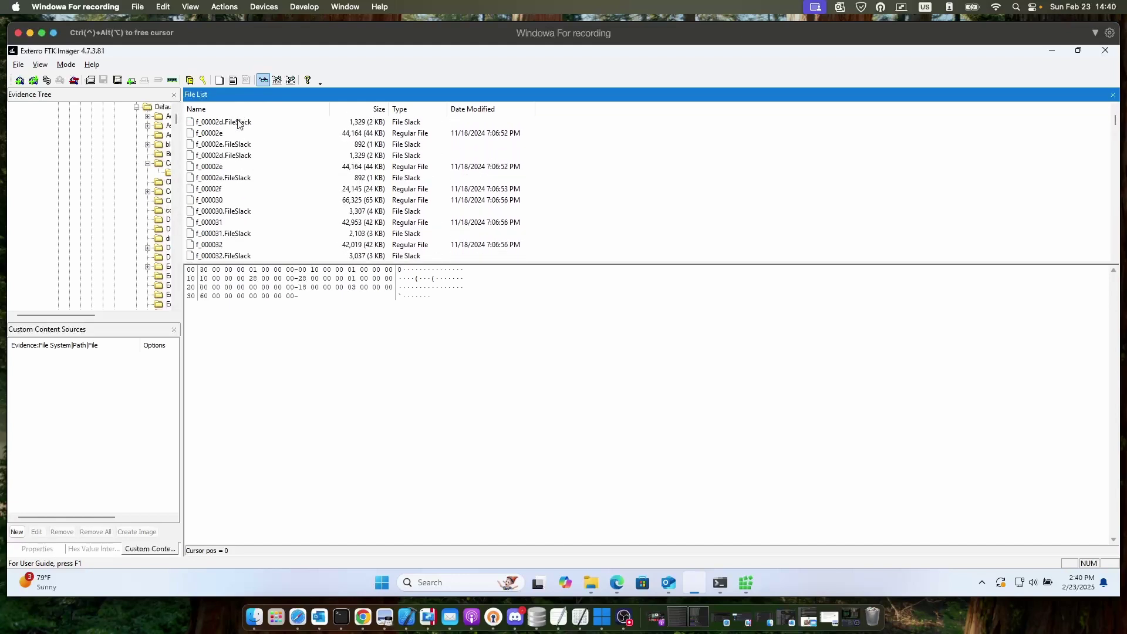
{"action": "scroll", "coordinate": [237, 124], "scroll_direction": "down", "scroll_amount": 2}
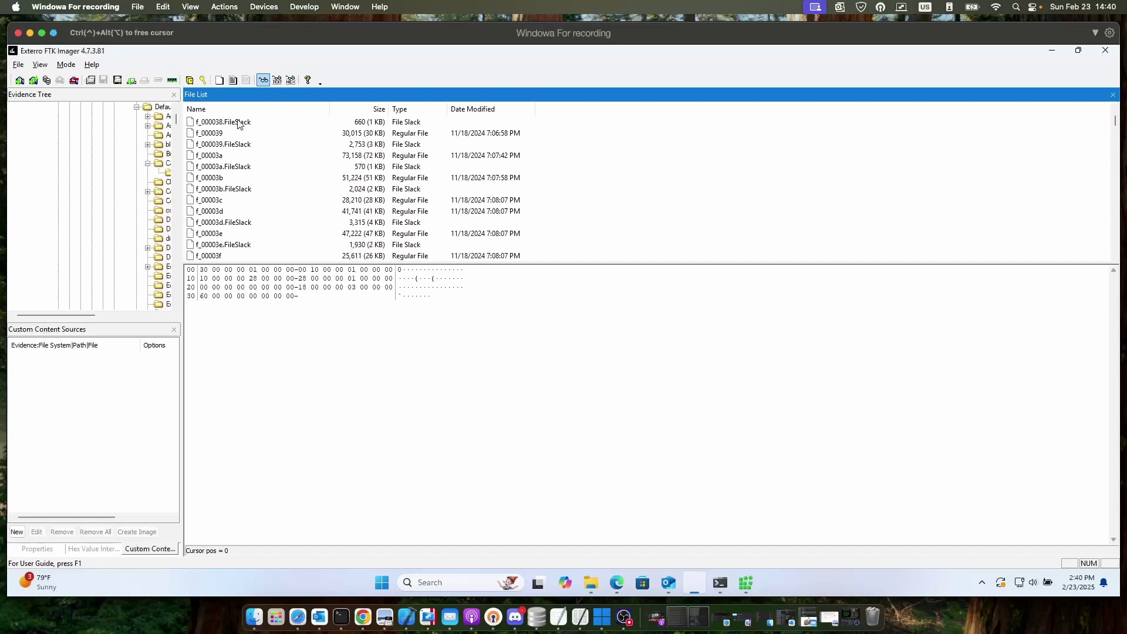
{"action": "scroll", "coordinate": [238, 124], "scroll_direction": "up", "scroll_amount": 2}
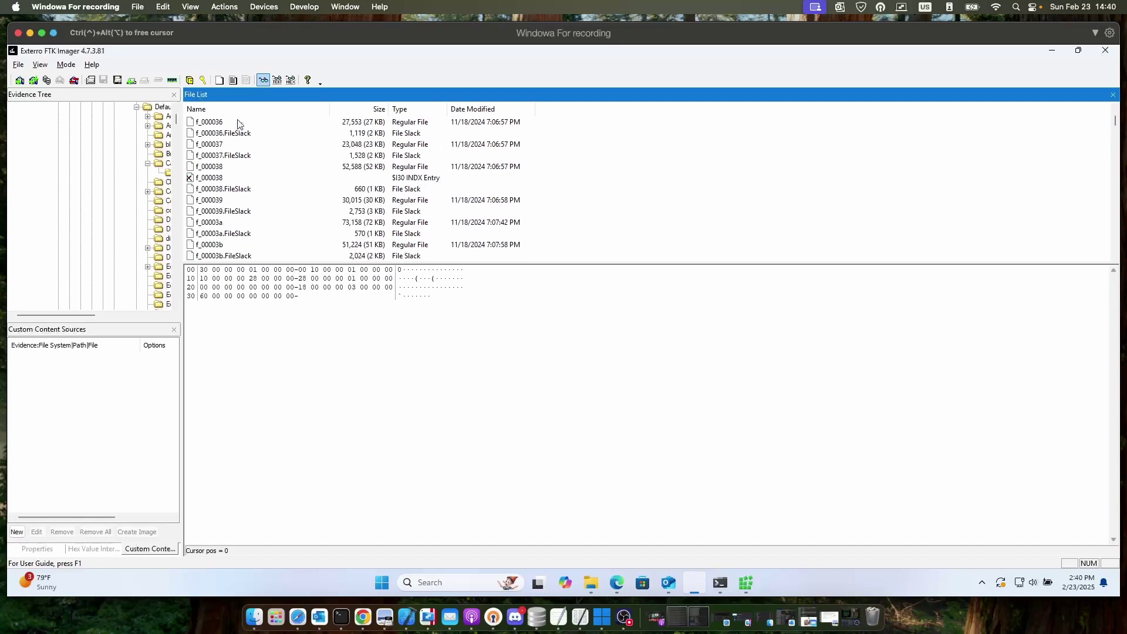
{"action": "scroll", "coordinate": [238, 124], "scroll_direction": "down", "scroll_amount": 1}
{"action": "scroll", "coordinate": [229, 172], "scroll_direction": "down", "scroll_amount": 1}
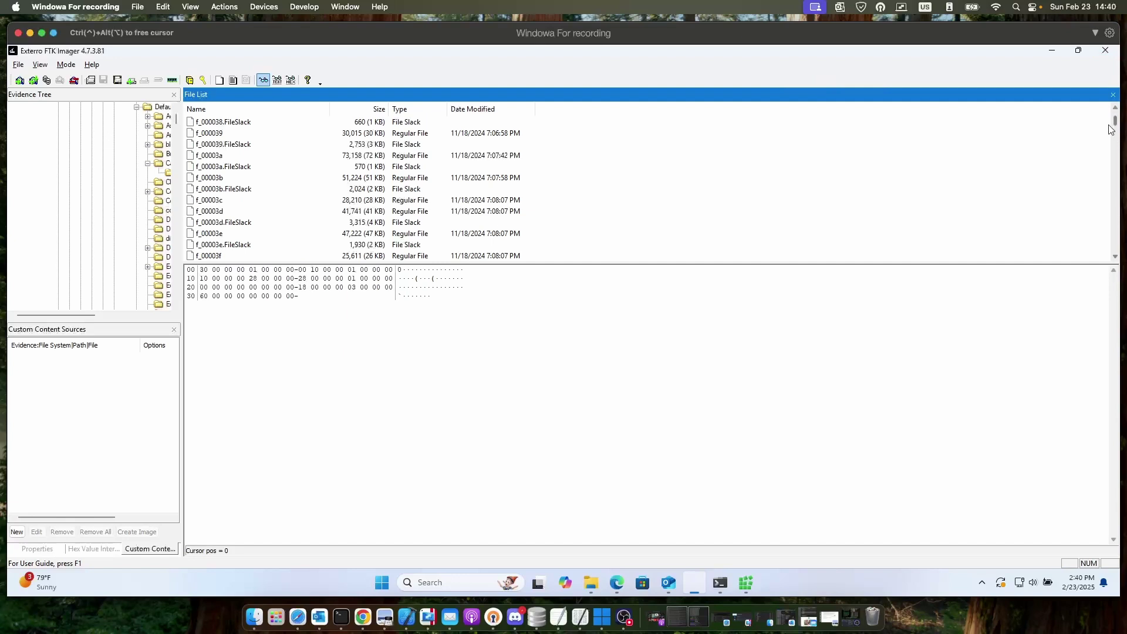
{"action": "left_click_drag", "start_coordinate": [1111, 129], "coordinate": [1114, 361]}
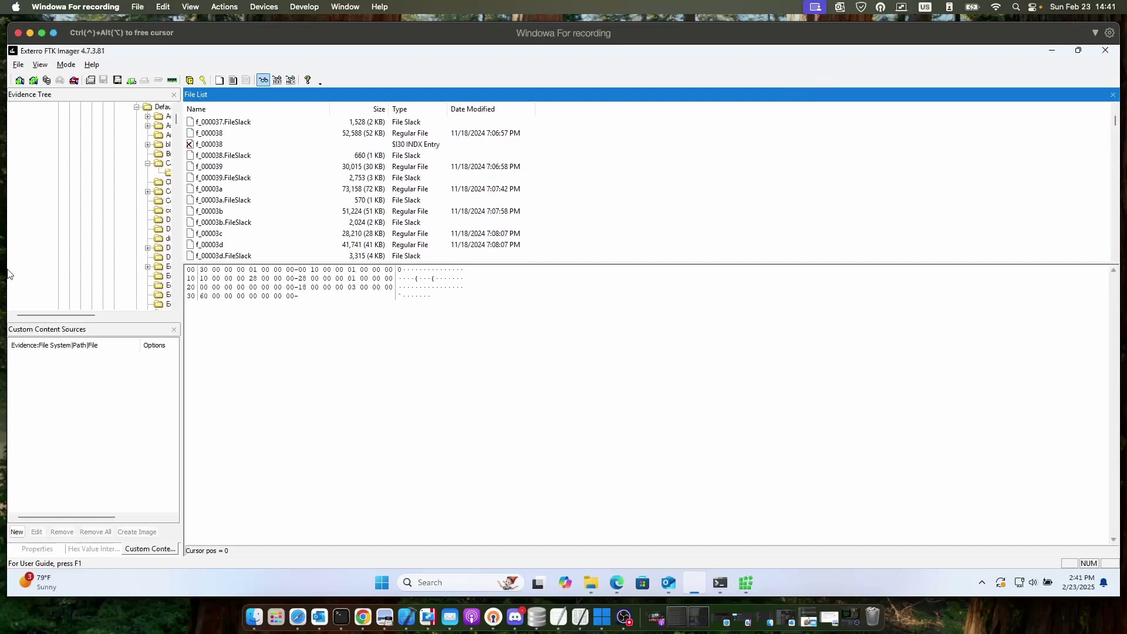
{"action": "scroll", "coordinate": [139, 233], "scroll_direction": "up", "scroll_amount": 4}
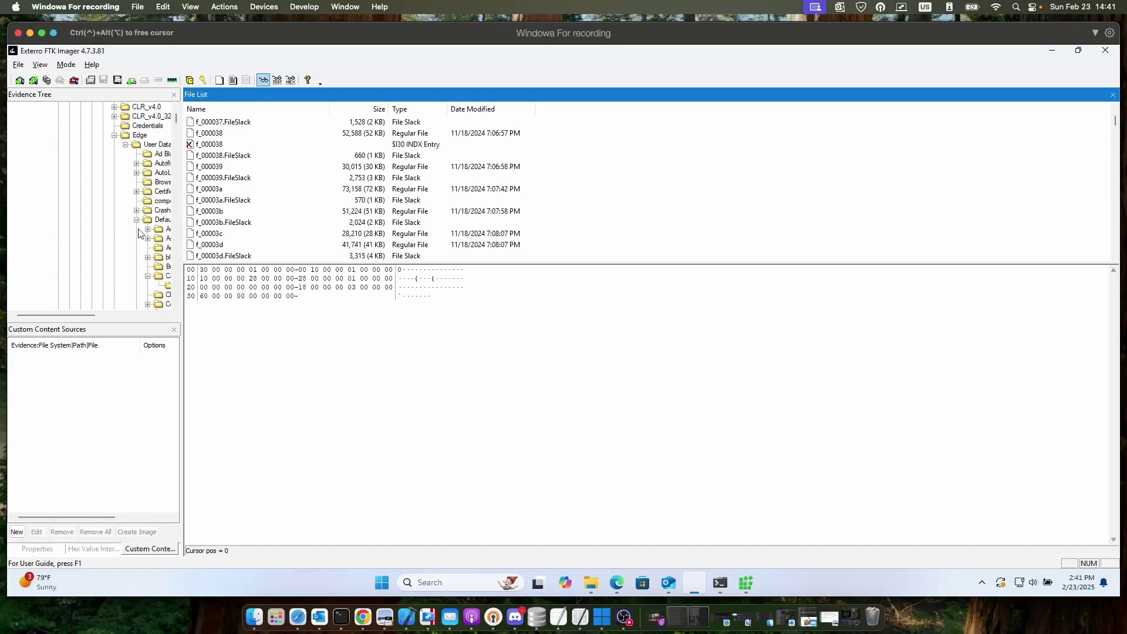
Open Edge's User Data folder in the evidence tree and look through its files and subfolders for browsing history.
{"action": "left_click", "coordinate": [150, 144]}
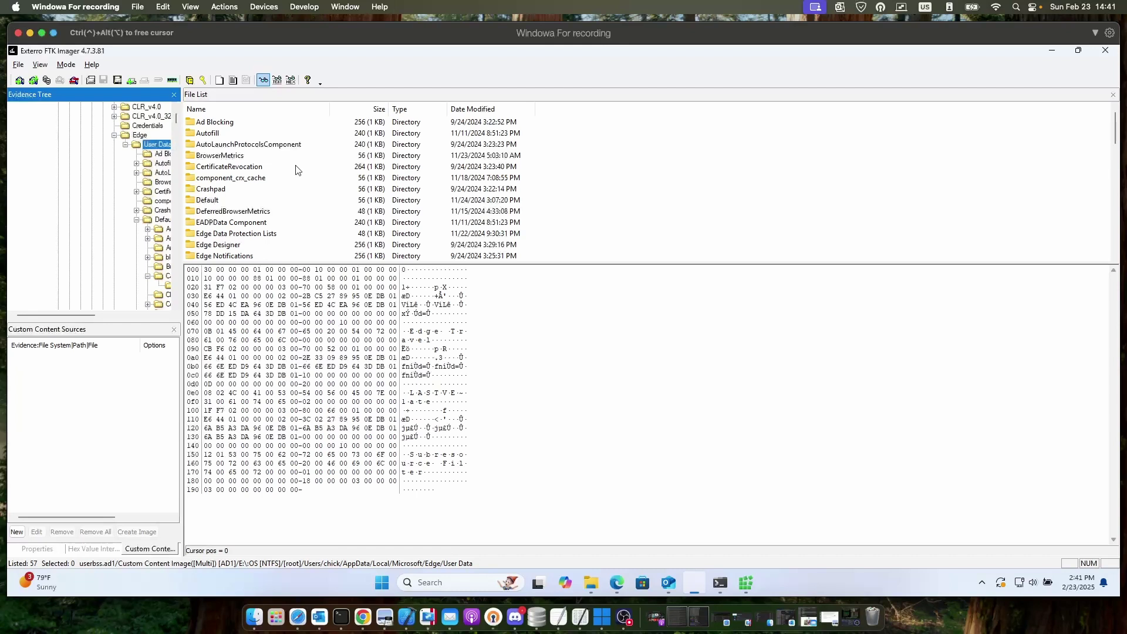
{"action": "scroll", "coordinate": [296, 169], "scroll_direction": "down", "scroll_amount": 12}
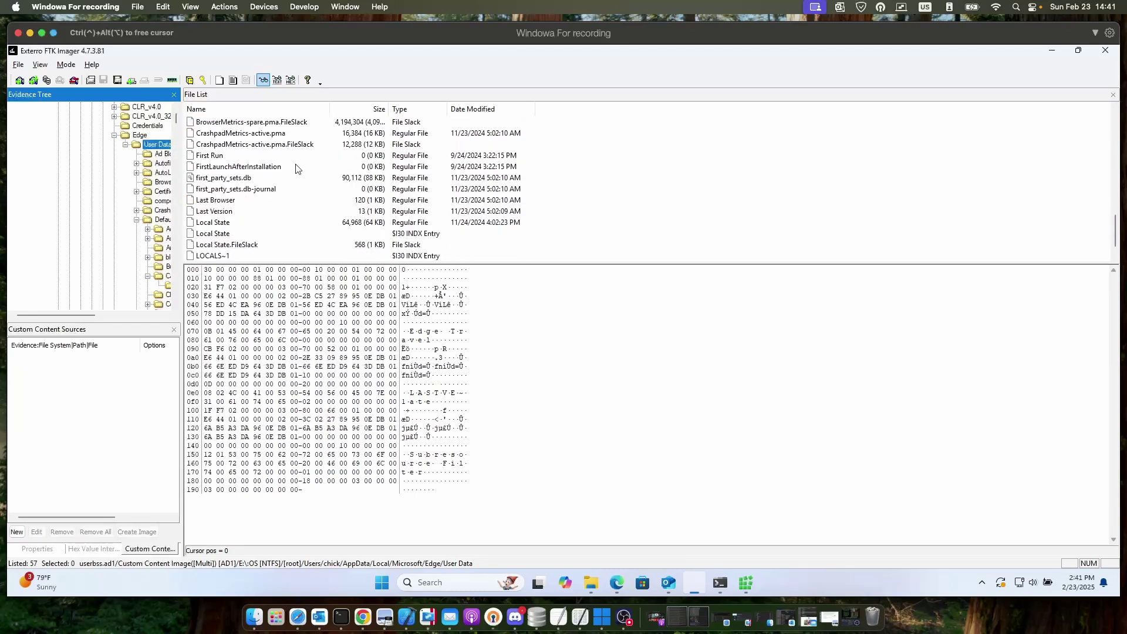
{"action": "scroll", "coordinate": [296, 170], "scroll_direction": "down", "scroll_amount": 1}
{"action": "scroll", "coordinate": [296, 169], "scroll_direction": "up", "scroll_amount": 1}
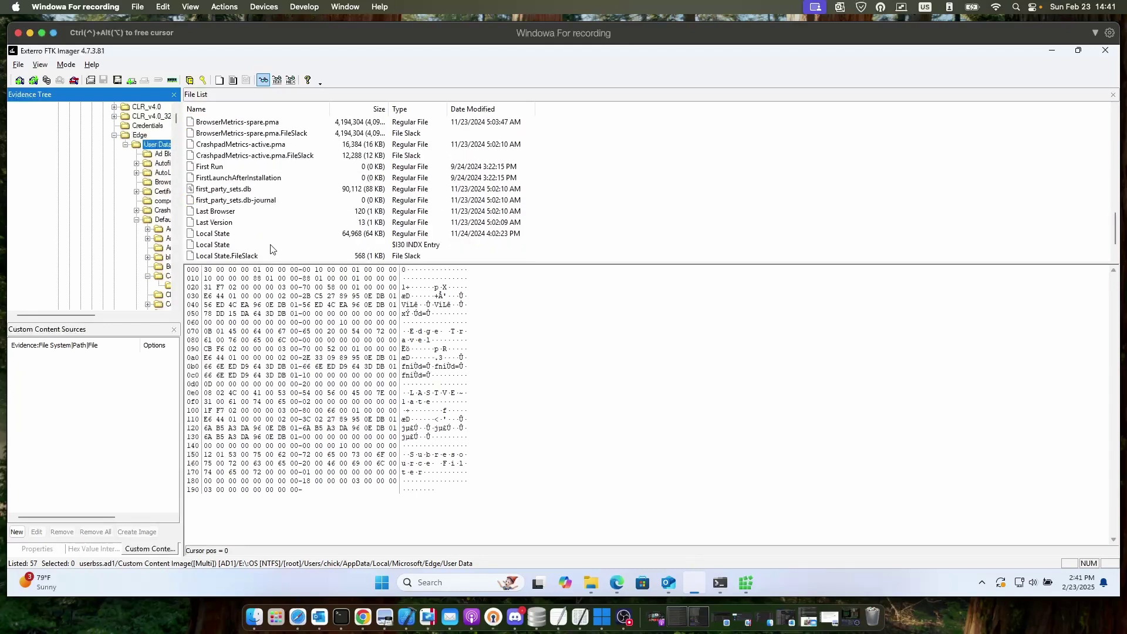
{"action": "scroll", "coordinate": [271, 234], "scroll_direction": "down", "scroll_amount": 1}
{"action": "left_click", "coordinate": [238, 168]}
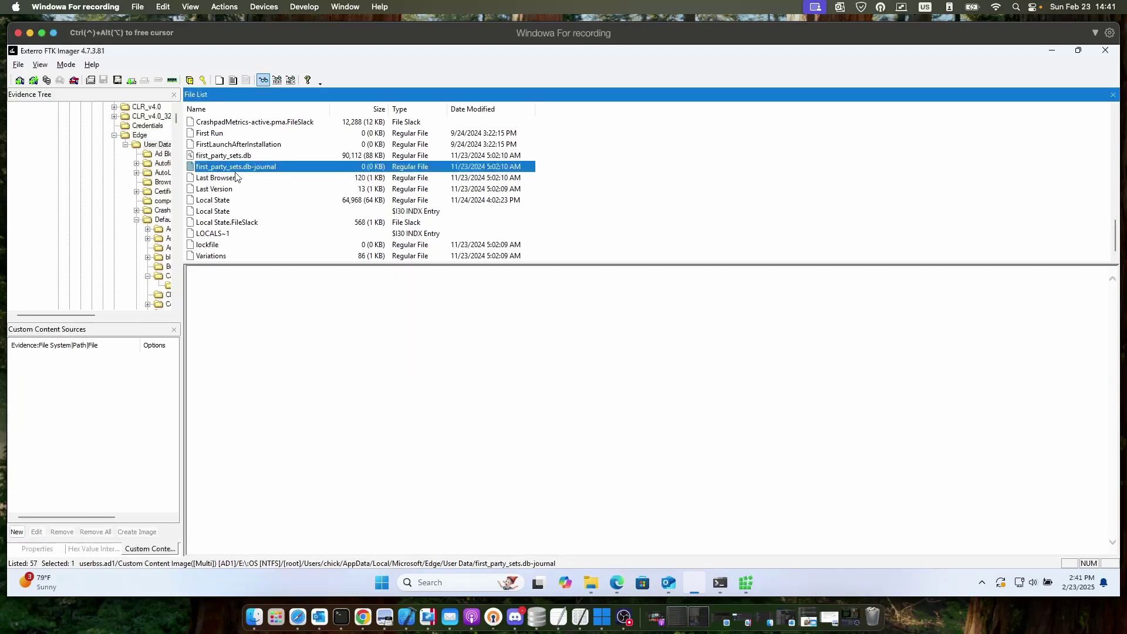
{"action": "scroll", "coordinate": [252, 201], "scroll_direction": "up", "scroll_amount": 1}
{"action": "scroll", "coordinate": [252, 201], "scroll_direction": "down", "scroll_amount": 1}
{"action": "scroll", "coordinate": [259, 186], "scroll_direction": "up", "scroll_amount": 2}
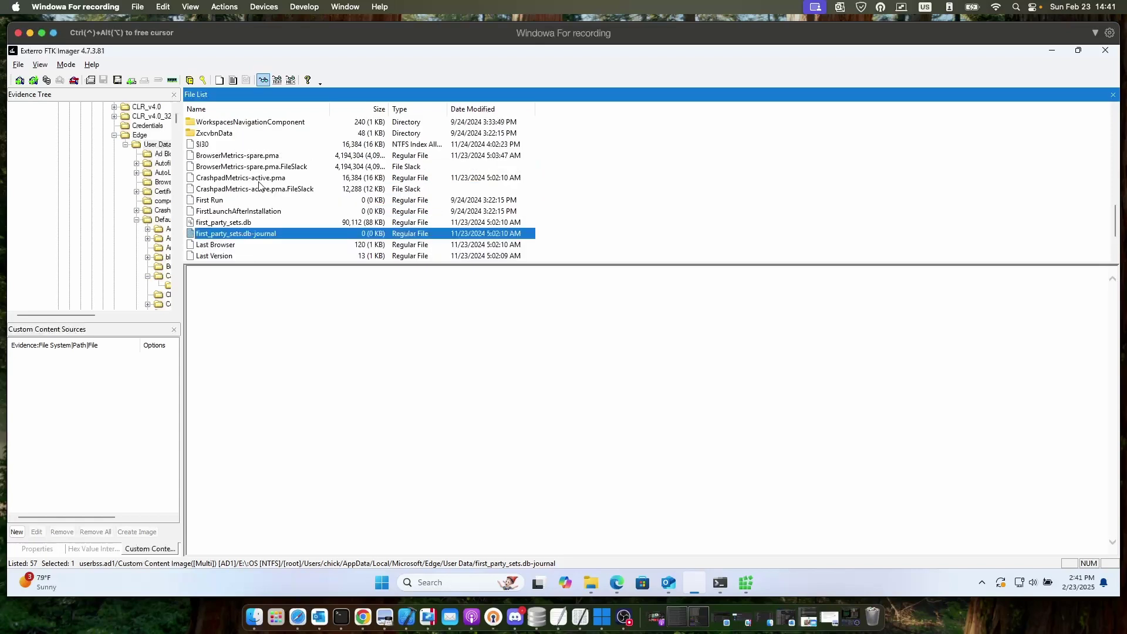
{"action": "scroll", "coordinate": [259, 186], "scroll_direction": "up", "scroll_amount": 1}
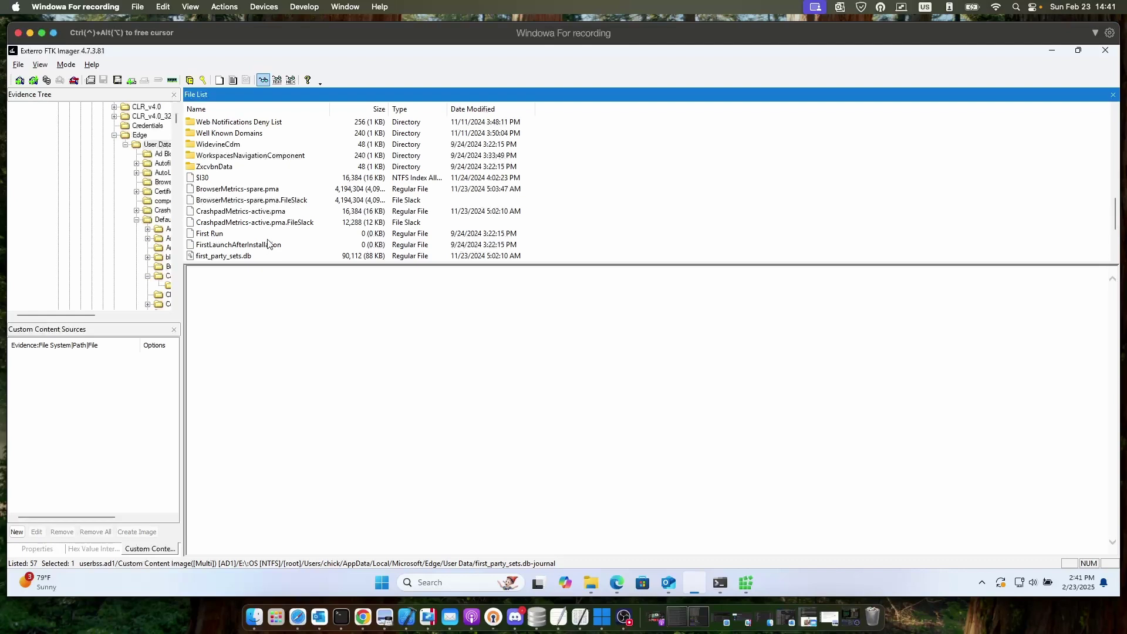
{"action": "scroll", "coordinate": [269, 244], "scroll_direction": "down", "scroll_amount": 1}
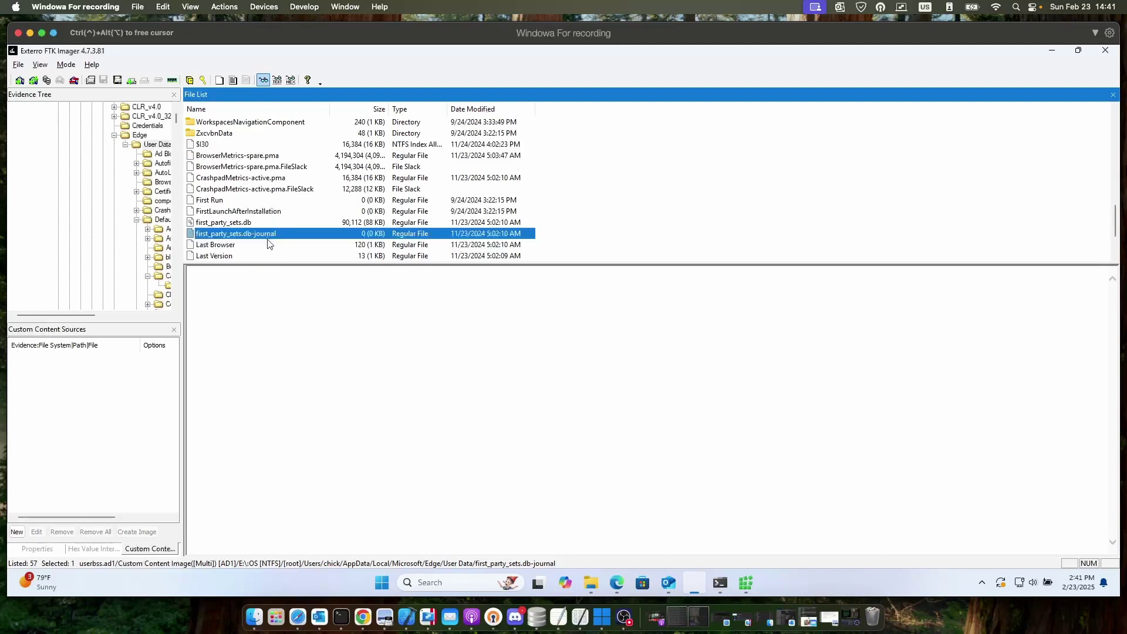
{"action": "scroll", "coordinate": [268, 243], "scroll_direction": "down", "scroll_amount": 2}
{"action": "scroll", "coordinate": [268, 243], "scroll_direction": "up", "scroll_amount": 1}
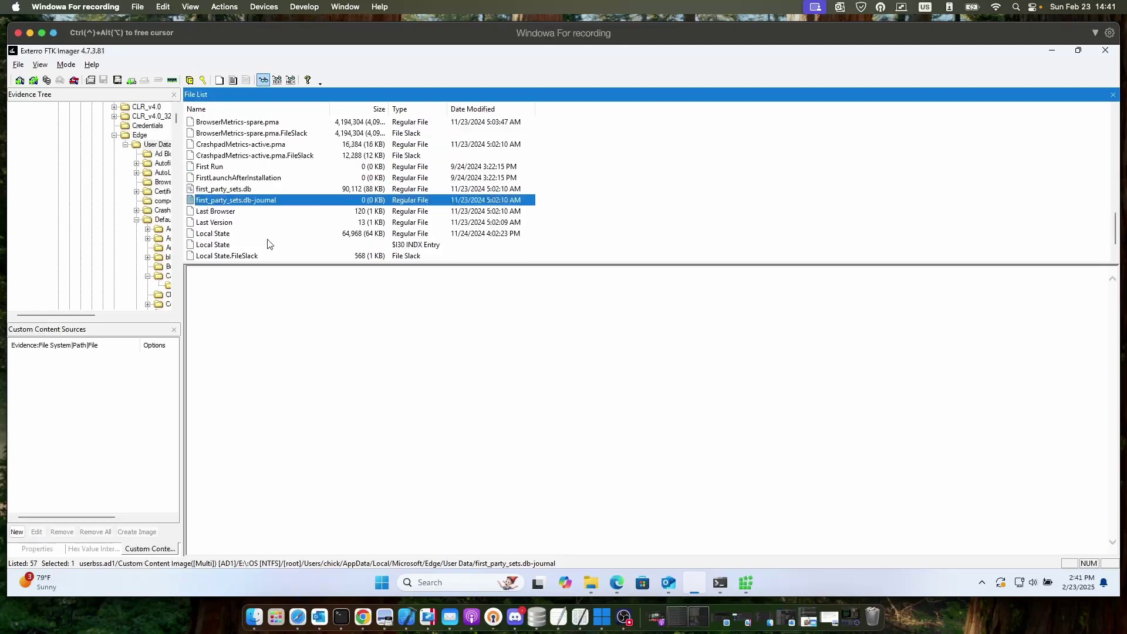
{"action": "scroll", "coordinate": [268, 244], "scroll_direction": "down", "scroll_amount": 1}
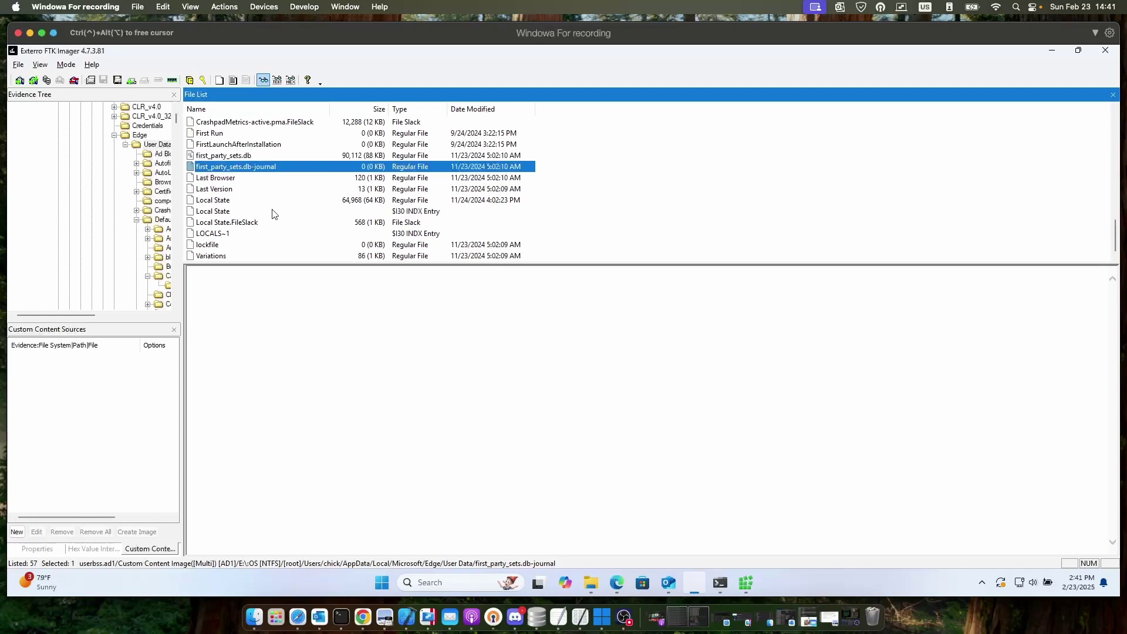
{"action": "scroll", "coordinate": [274, 214], "scroll_direction": "up", "scroll_amount": 1}
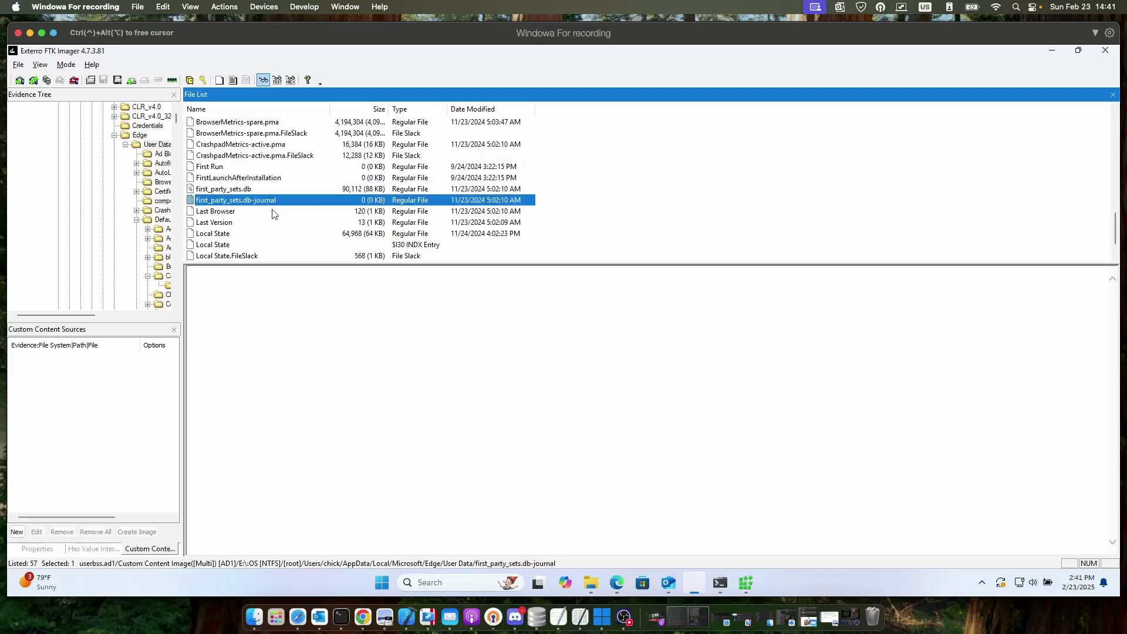
{"action": "scroll", "coordinate": [271, 214], "scroll_direction": "up", "scroll_amount": 4}
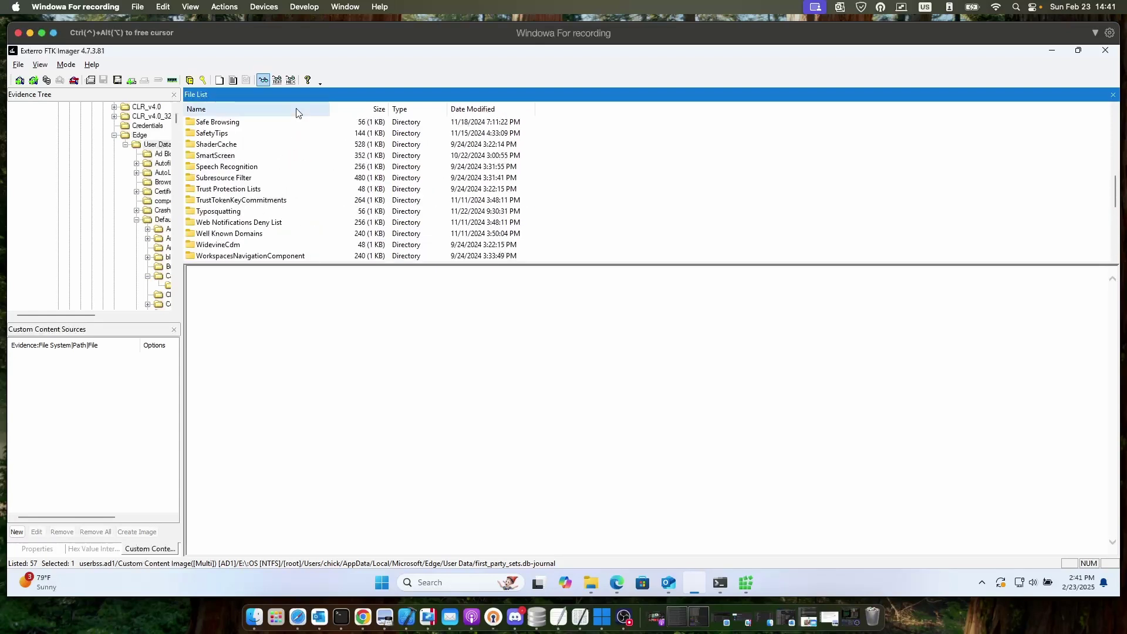
{"action": "scroll", "coordinate": [282, 180], "scroll_direction": "up", "scroll_amount": 2}
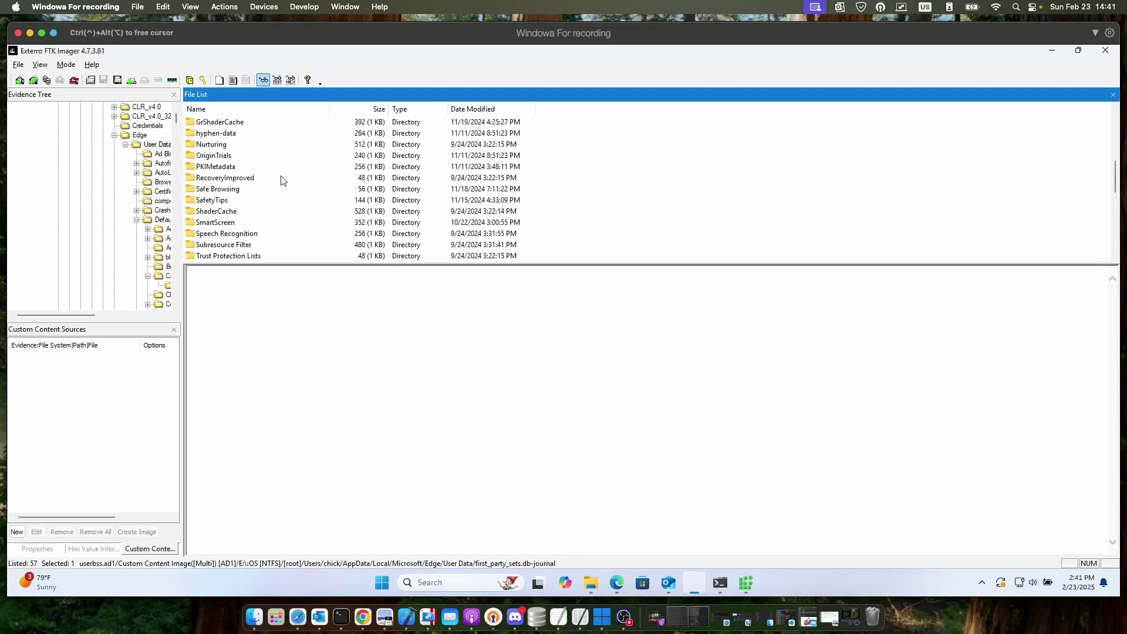
{"action": "scroll", "coordinate": [282, 180], "scroll_direction": "up", "scroll_amount": 4}
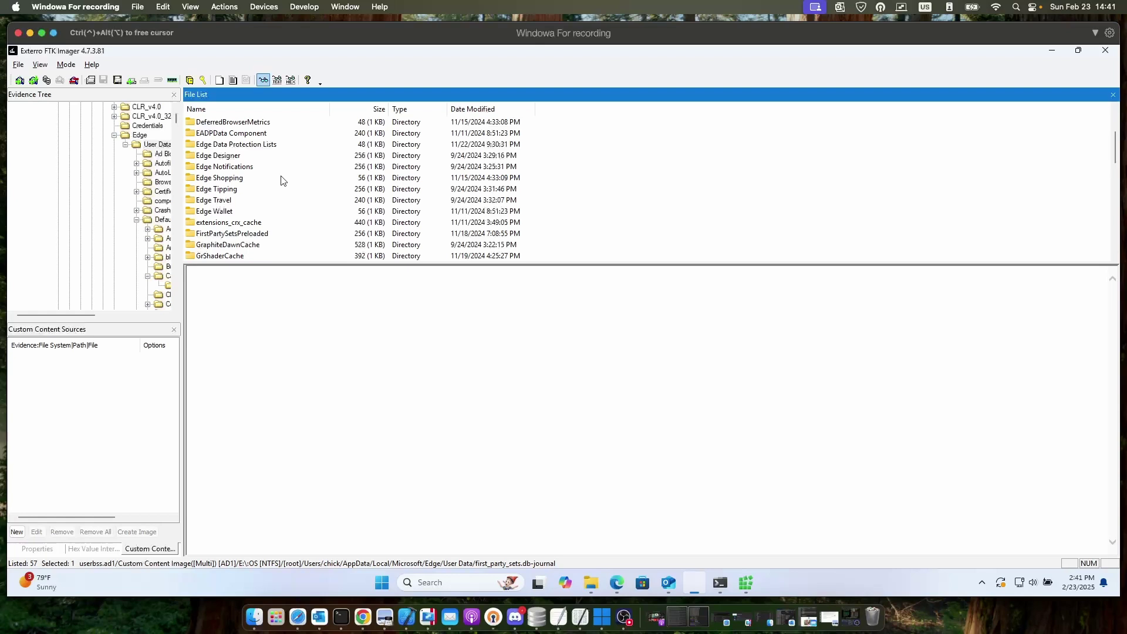
{"action": "scroll", "coordinate": [282, 181], "scroll_direction": "up", "scroll_amount": 2}
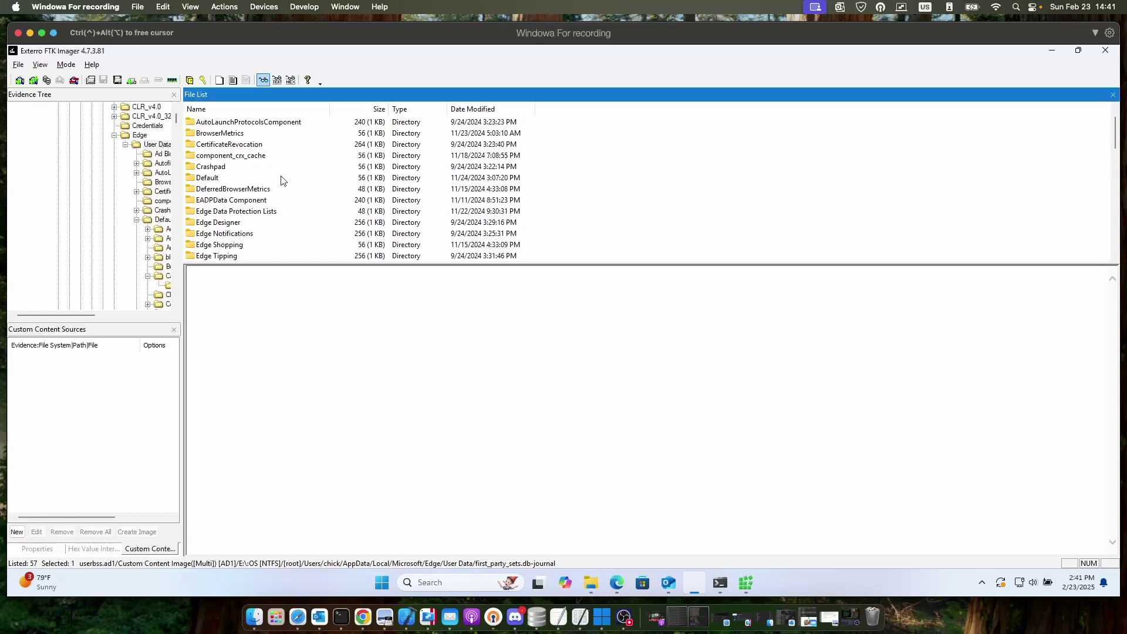
Open the Default folder inside Edge's User Data and locate the History file.
{"action": "left_click", "coordinate": [203, 178]}
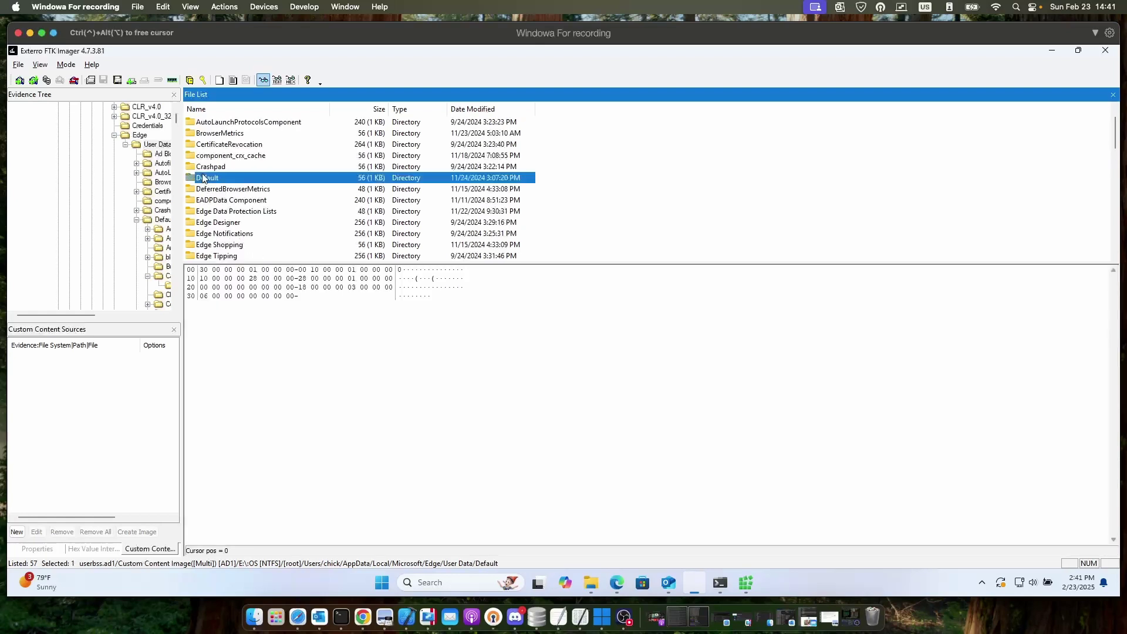
{"action": "double_click", "coordinate": [202, 178]}
{"action": "scroll", "coordinate": [286, 172], "scroll_direction": "down", "scroll_amount": 13}
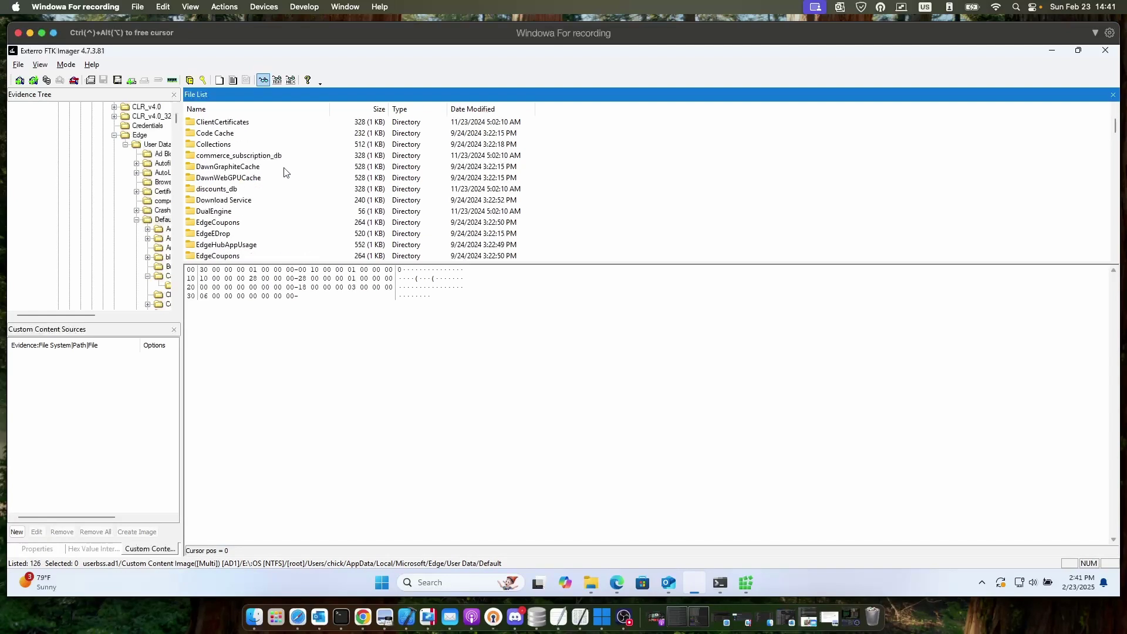
{"action": "scroll", "coordinate": [286, 172], "scroll_direction": "down", "scroll_amount": 10}
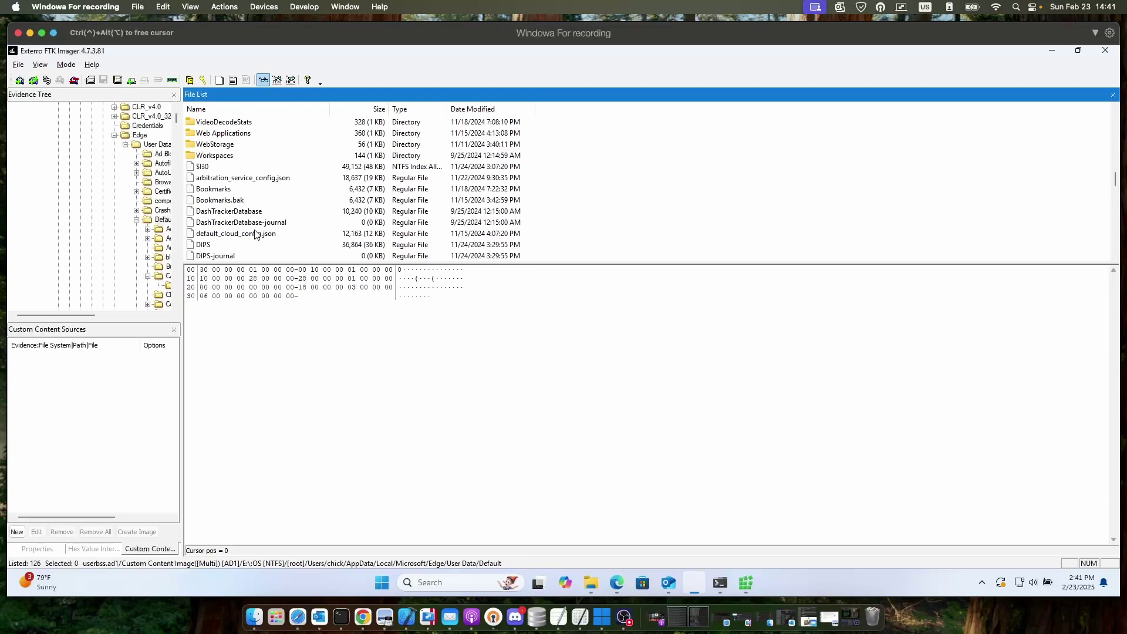
{"action": "scroll", "coordinate": [247, 241], "scroll_direction": "down", "scroll_amount": 2}
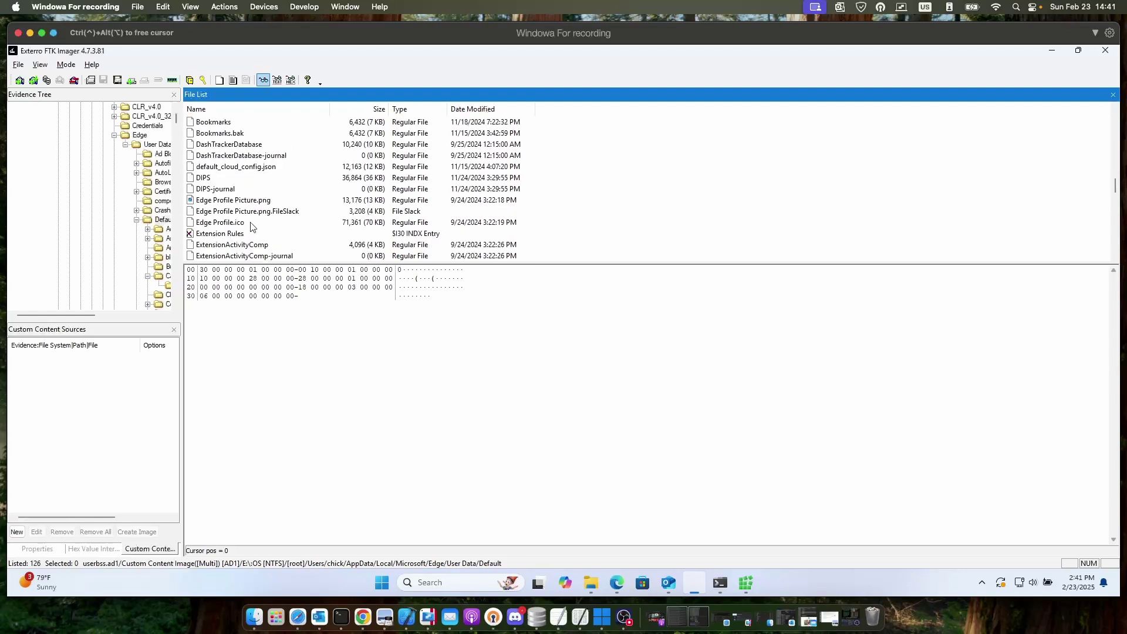
{"action": "scroll", "coordinate": [250, 235], "scroll_direction": "down", "scroll_amount": 1}
{"action": "scroll", "coordinate": [252, 227], "scroll_direction": "down", "scroll_amount": 1}
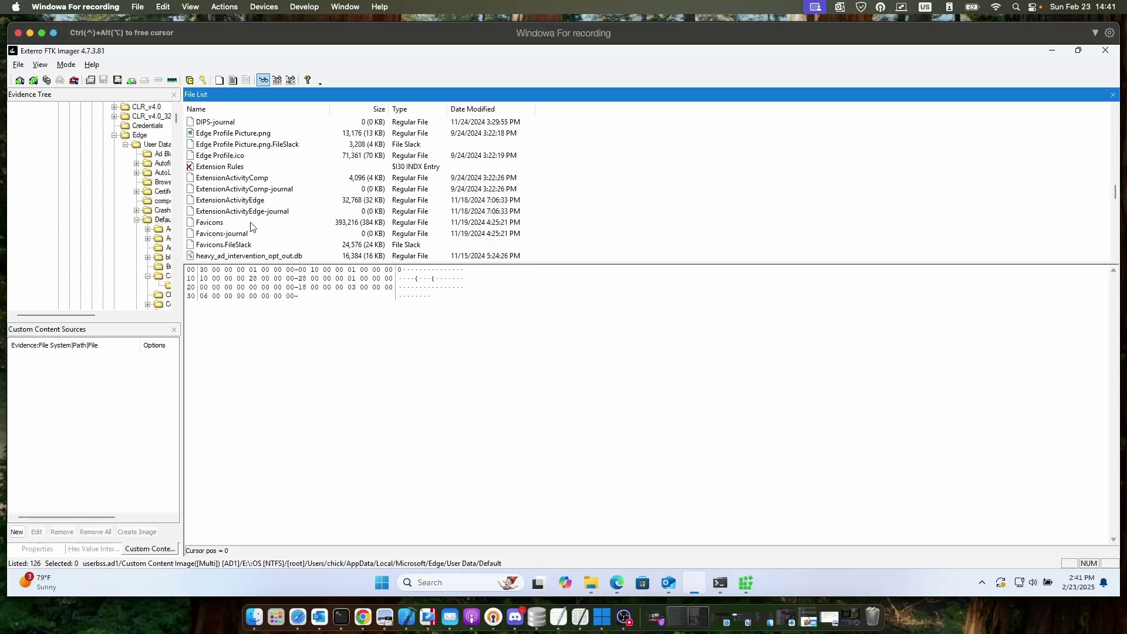
{"action": "scroll", "coordinate": [223, 226], "scroll_direction": "down", "scroll_amount": 1}
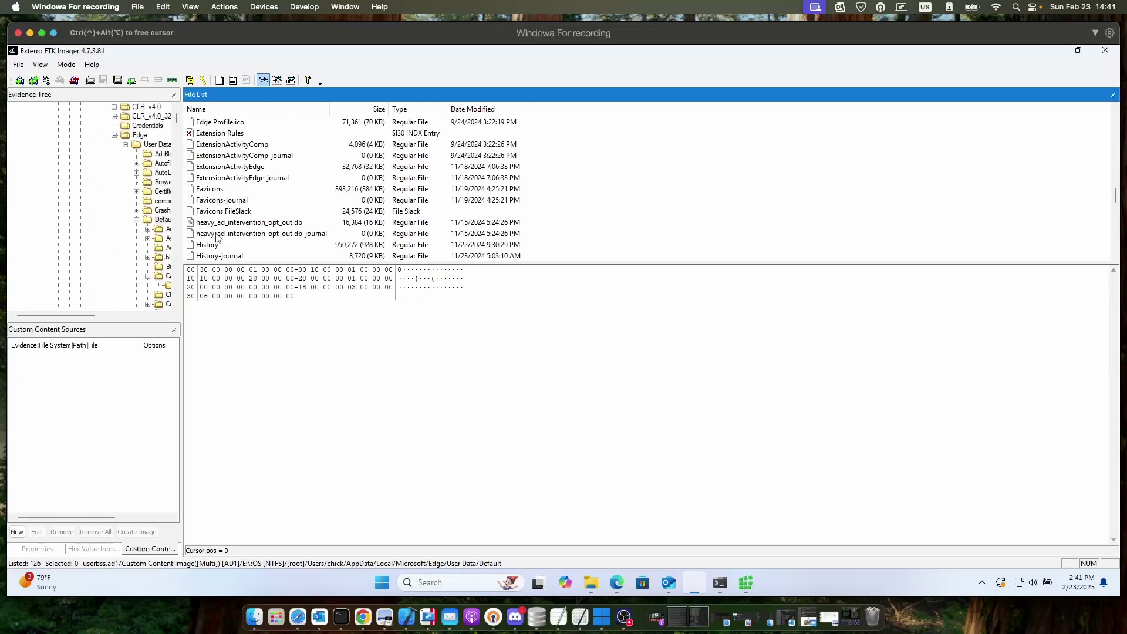
Export the History file from Edge's Default folder to Downloads.
{"action": "left_click", "coordinate": [215, 247]}
{"action": "right_click", "coordinate": [215, 251]}
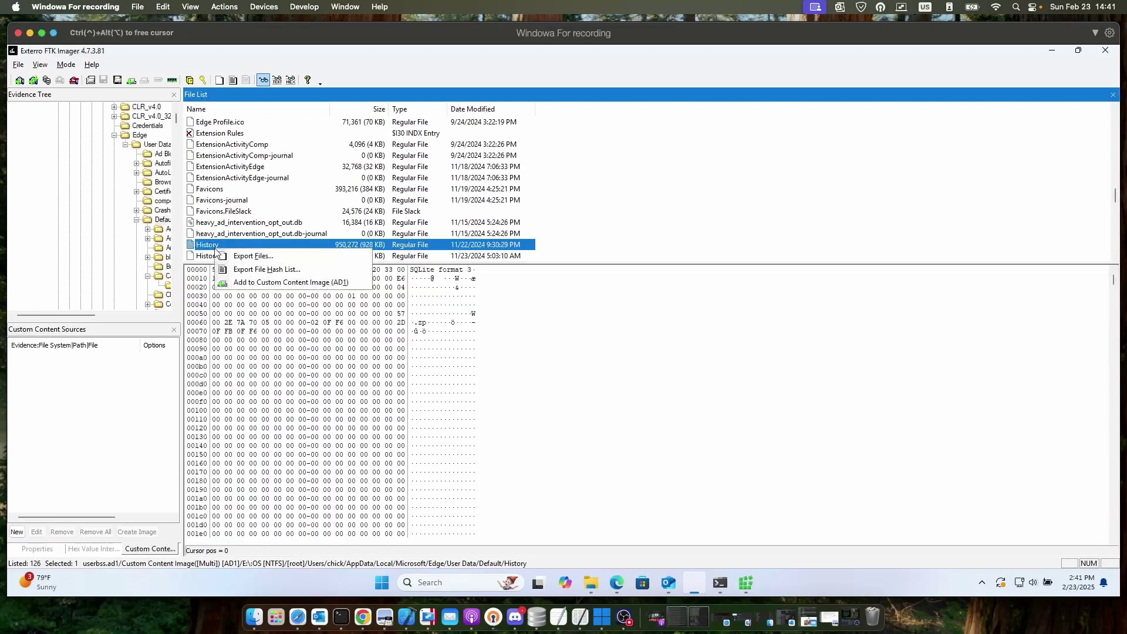
{"action": "left_click", "coordinate": [259, 257]}
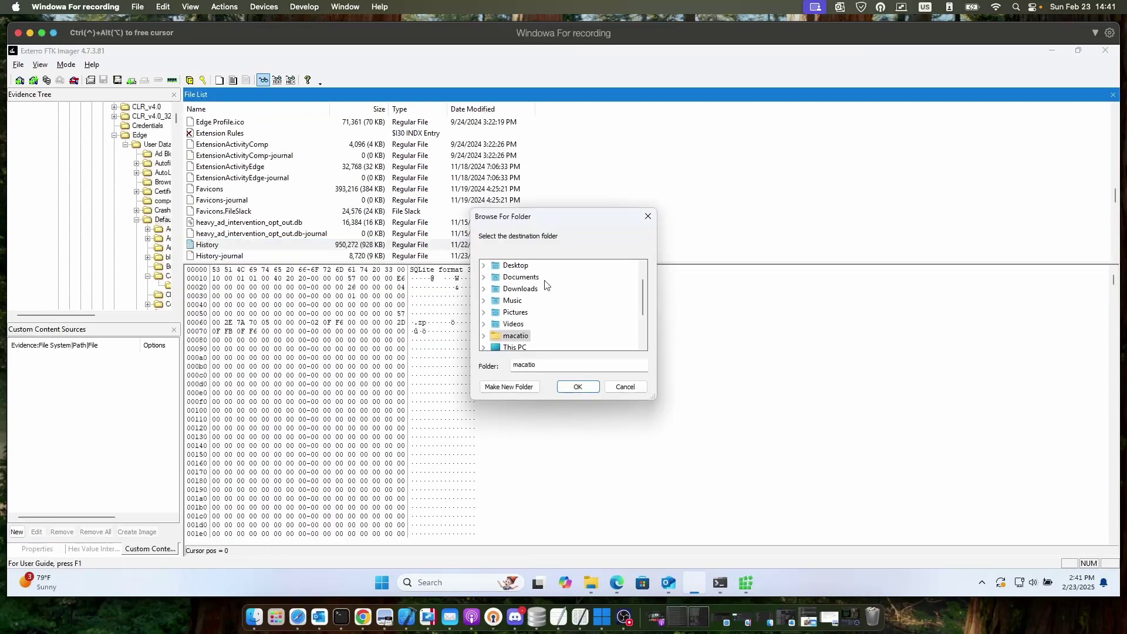
{"action": "double_click", "coordinate": [526, 290]}
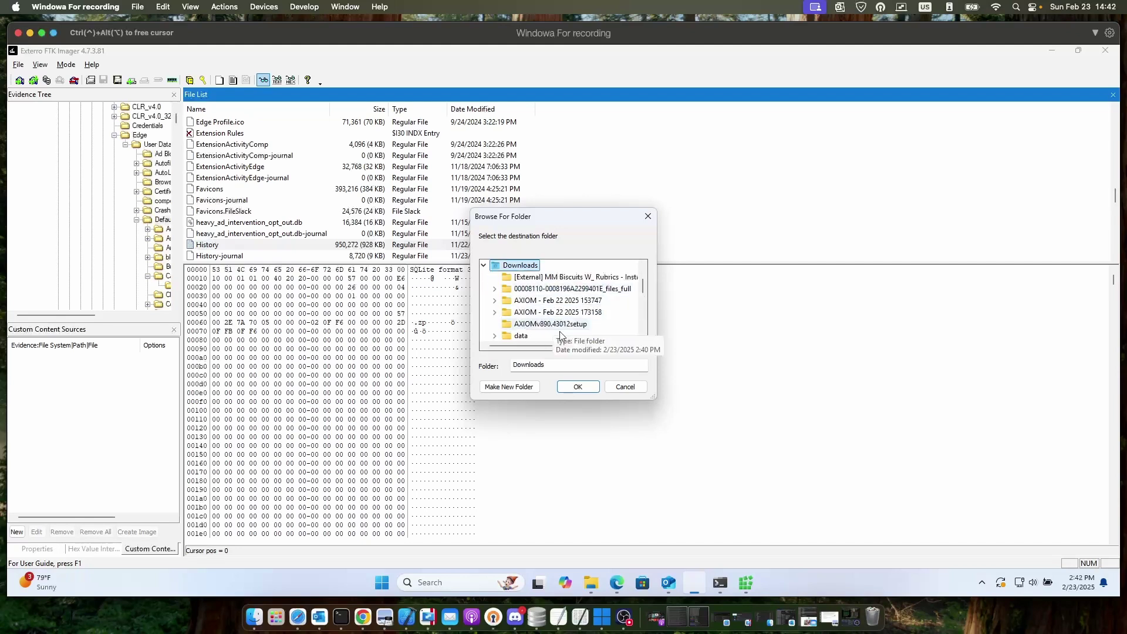
{"action": "left_click", "coordinate": [586, 389]}
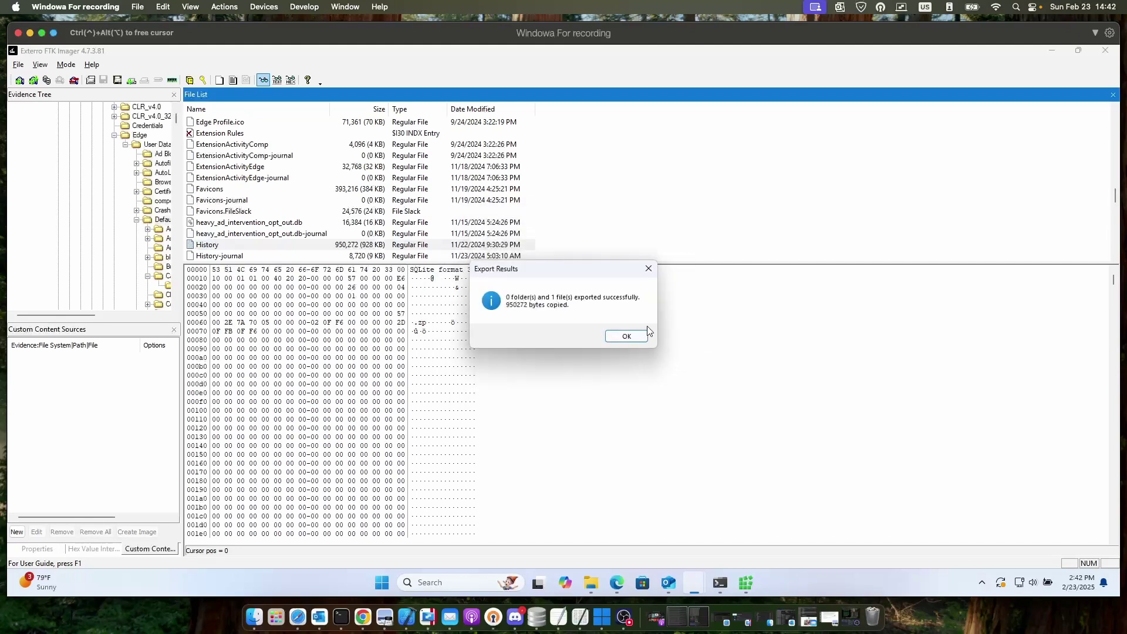
{"action": "left_click", "coordinate": [645, 336]}
Leave the Windows virtual machine, bring up DB Browser for SQLite, and find the exported History file in Finder's Downloads folder.
{"action": "key", "text": "ctrl+Left"}
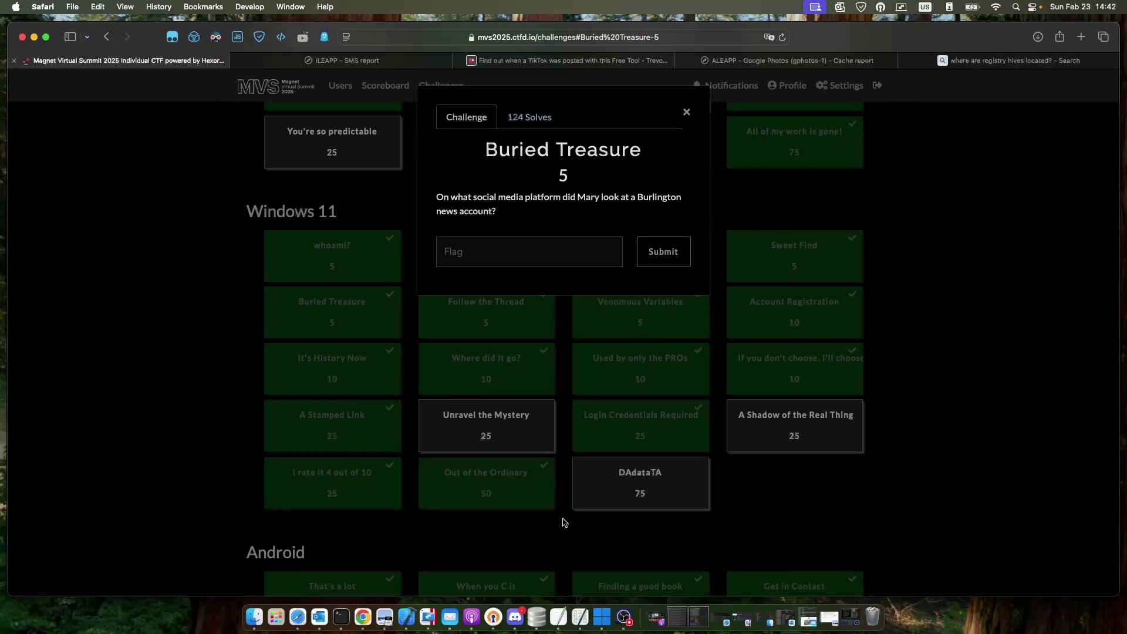
{"action": "left_click", "coordinate": [537, 617]}
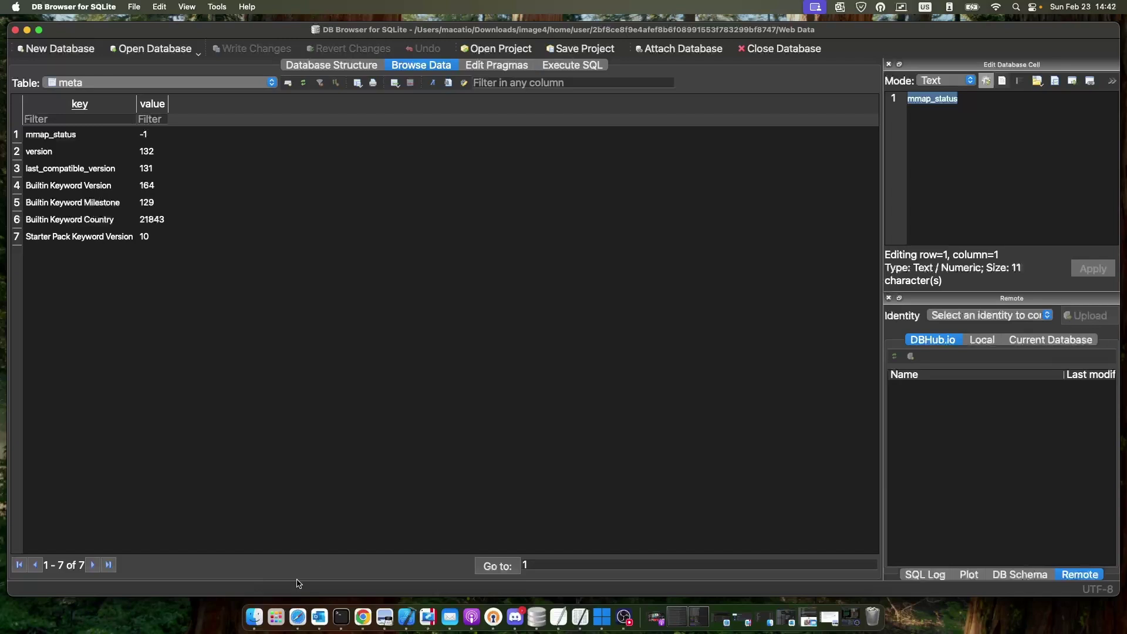
{"action": "left_click", "coordinate": [255, 616]}
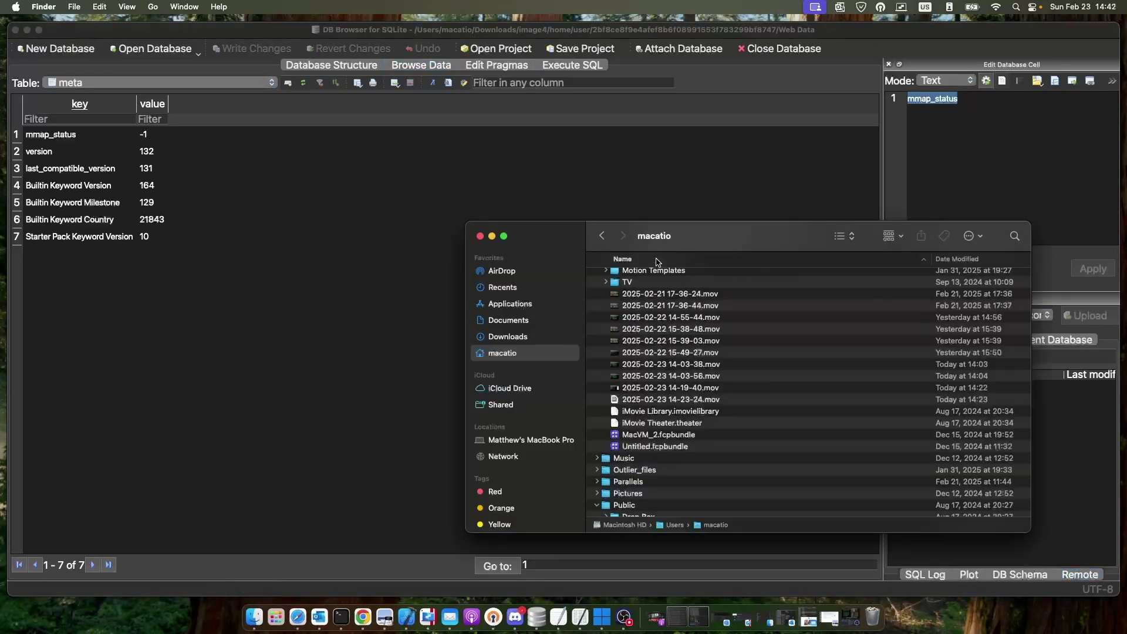
{"action": "left_click", "coordinate": [531, 336]}
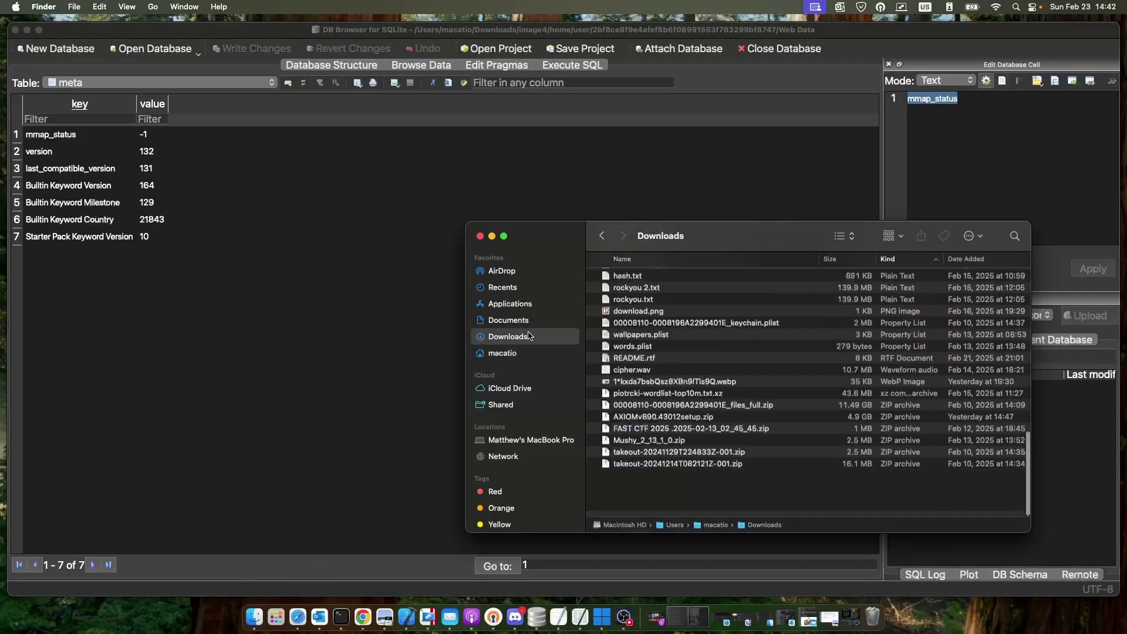
{"action": "scroll", "coordinate": [648, 322], "scroll_direction": "down", "scroll_amount": 10}
{"action": "scroll", "coordinate": [648, 322], "scroll_direction": "down", "scroll_amount": 8}
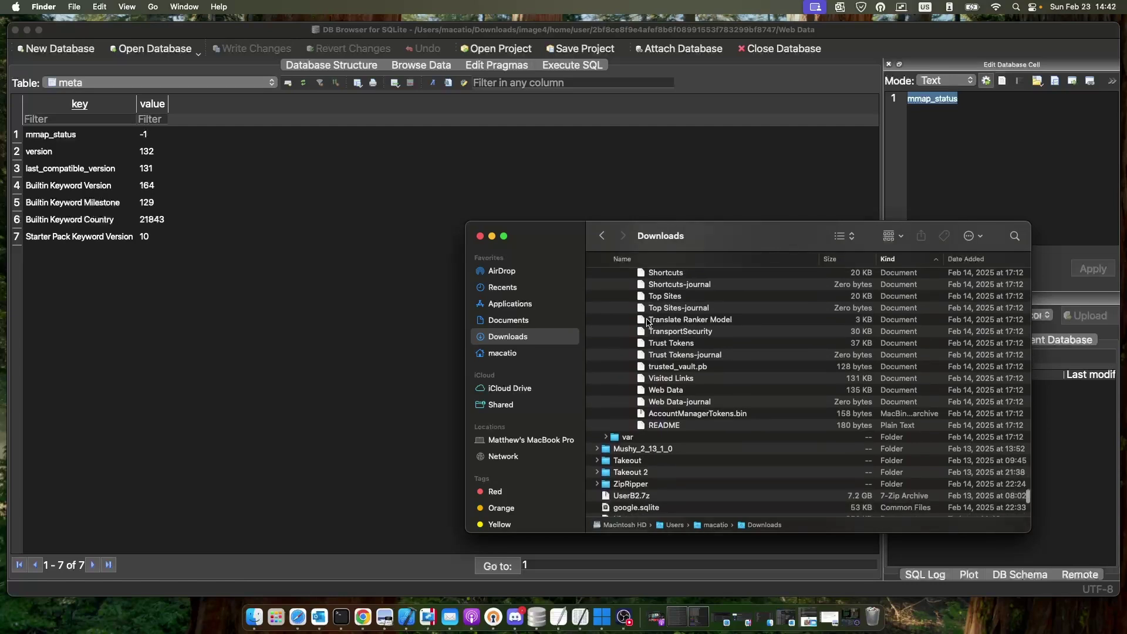
{"action": "scroll", "coordinate": [648, 322], "scroll_direction": "down", "scroll_amount": 10}
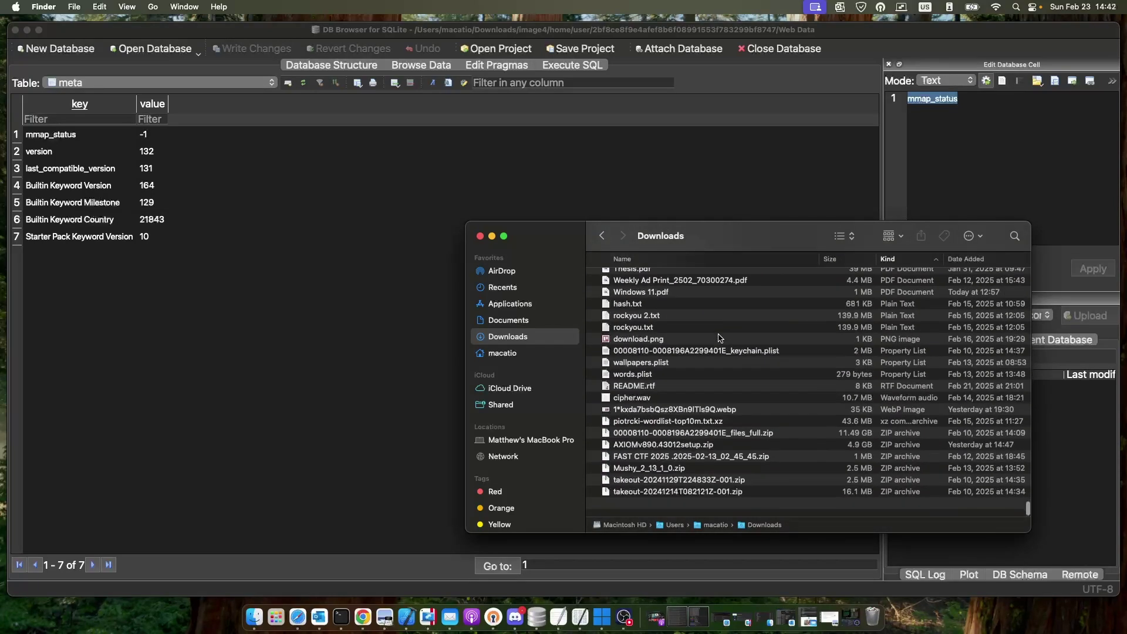
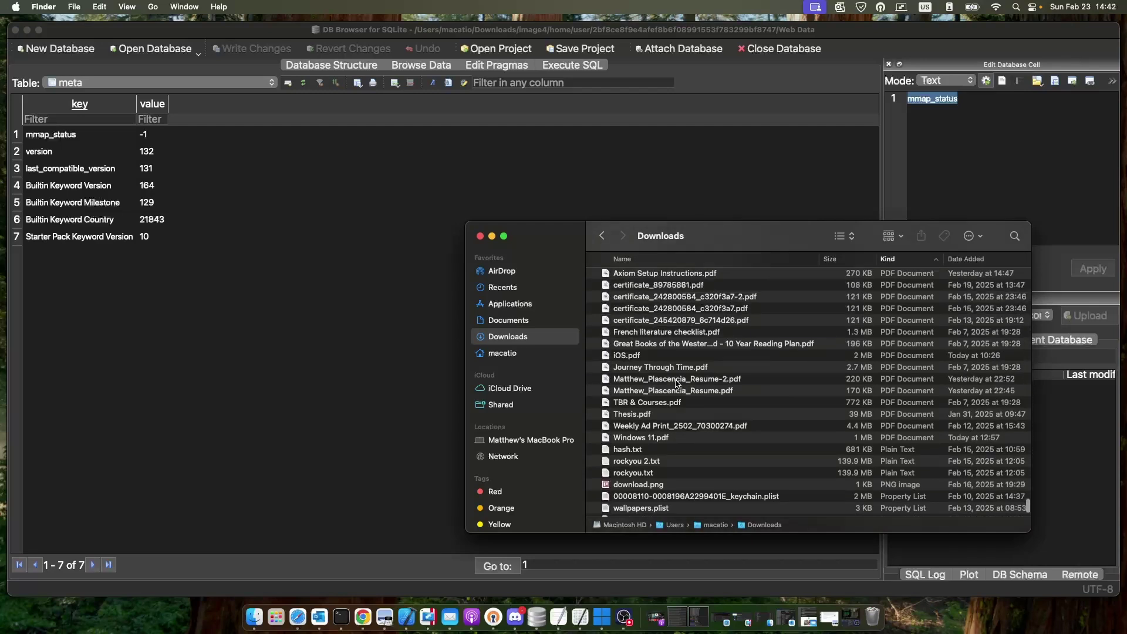
{"action": "scroll", "coordinate": [676, 381], "scroll_direction": "up", "scroll_amount": 8}
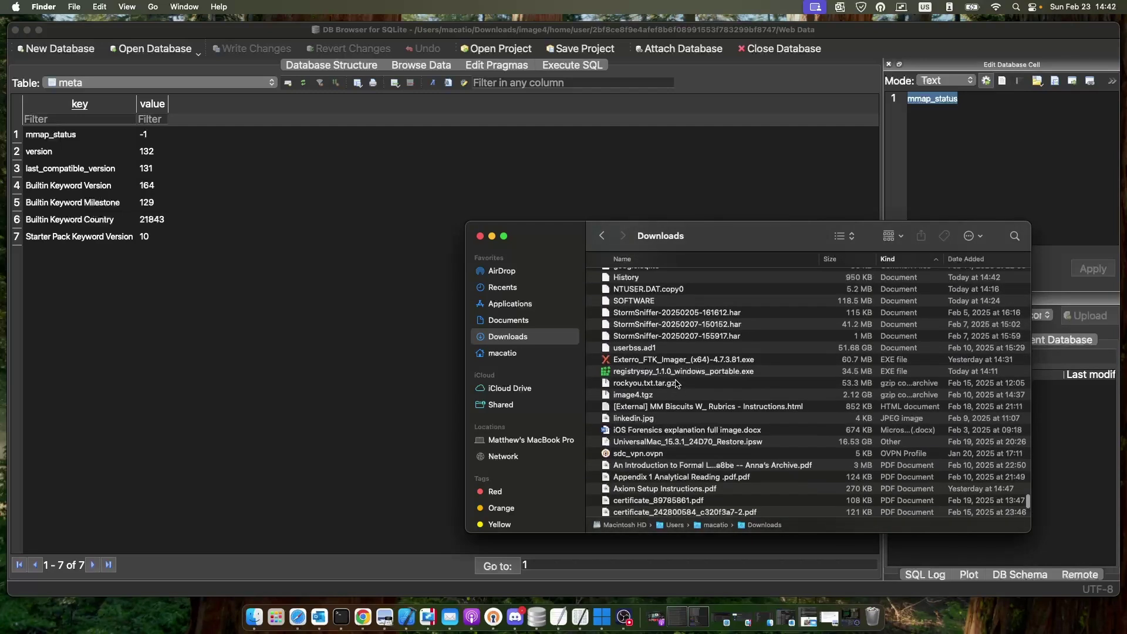
Load the History file from Finder into DB Browser for SQLite and display its urls table.
{"action": "left_click_drag", "start_coordinate": [650, 347], "coordinate": [454, 167]}
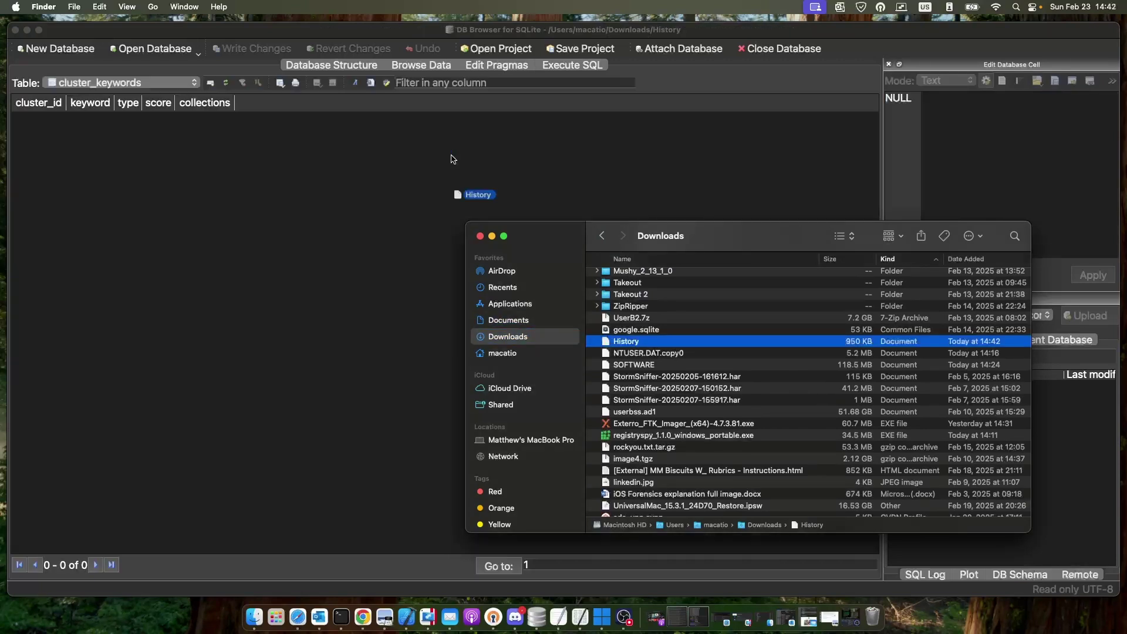
{"action": "left_click", "coordinate": [144, 83]}
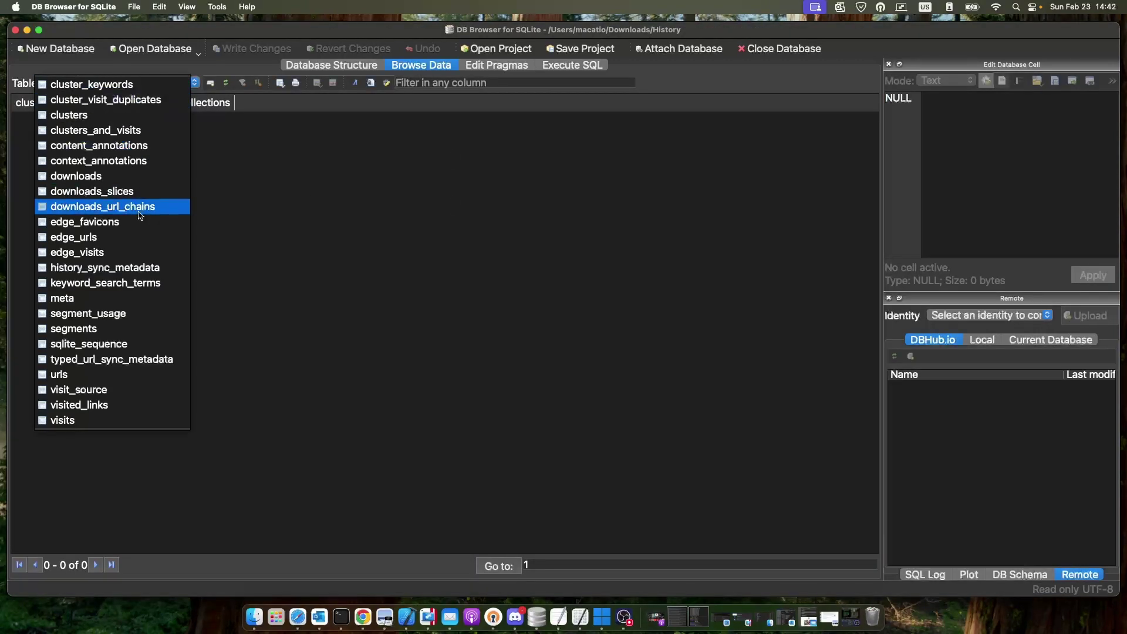
{"action": "left_click", "coordinate": [93, 376]}
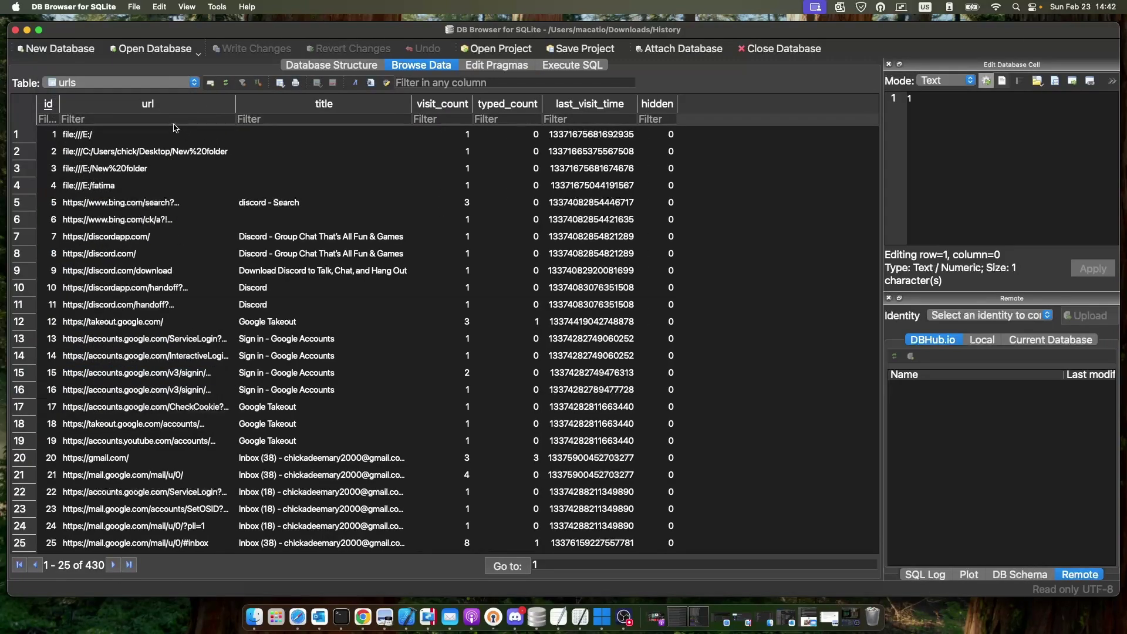
Filter the urls table's titles by "Burli" and inspect the matching record's title and url values.
{"action": "left_click", "coordinate": [282, 119]}
{"action": "type", "text": "Burli"}
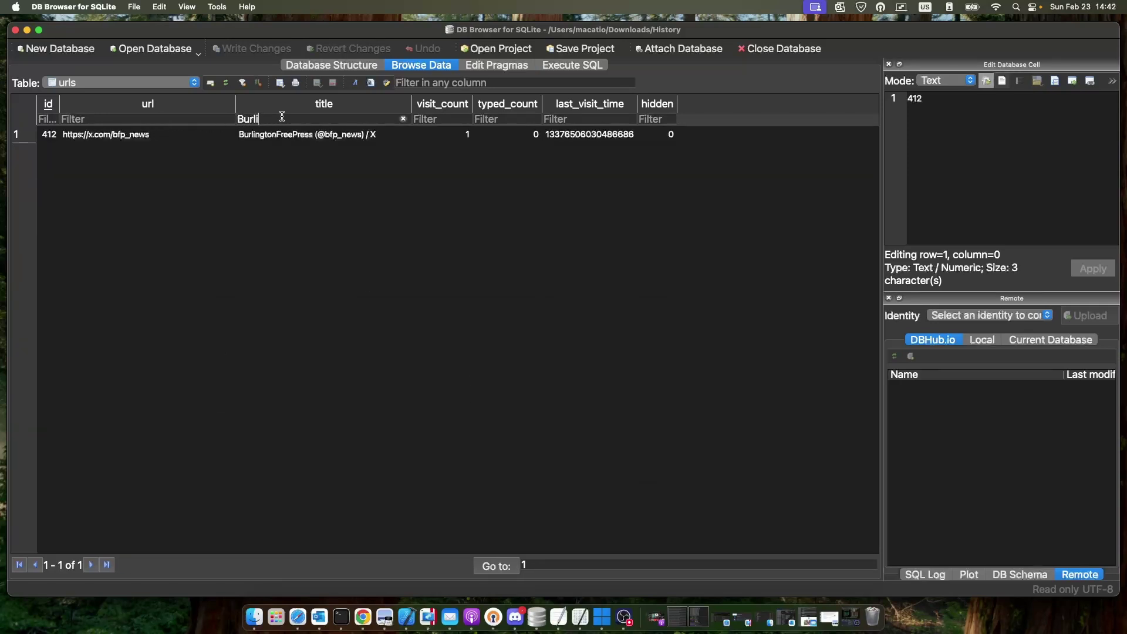
{"action": "left_click", "coordinate": [284, 141]}
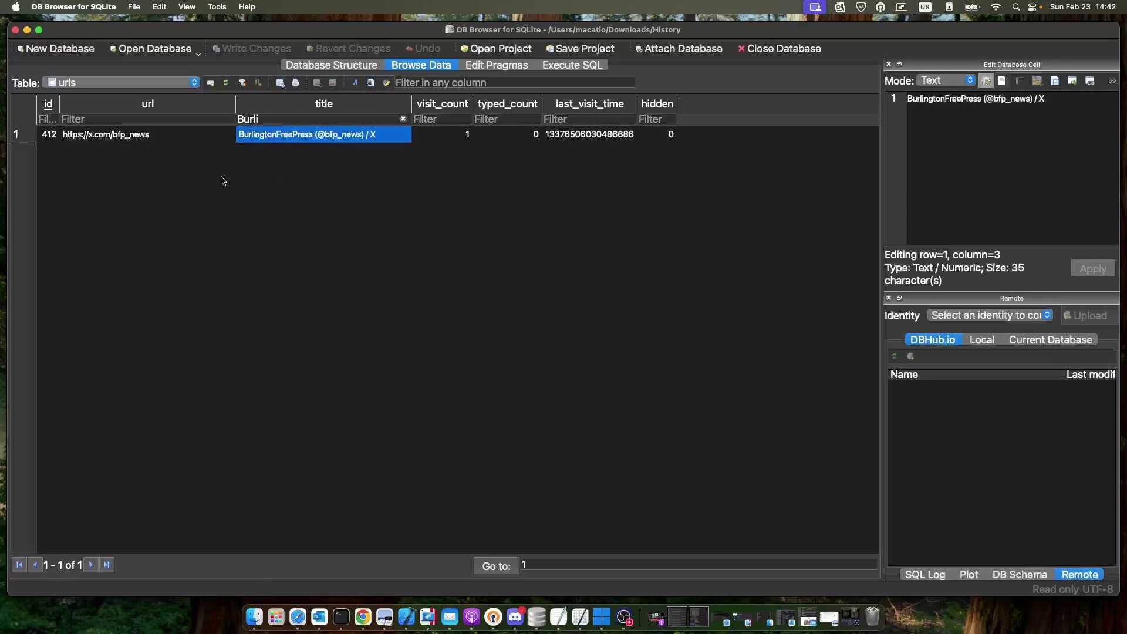
{"action": "left_click", "coordinate": [136, 141]}
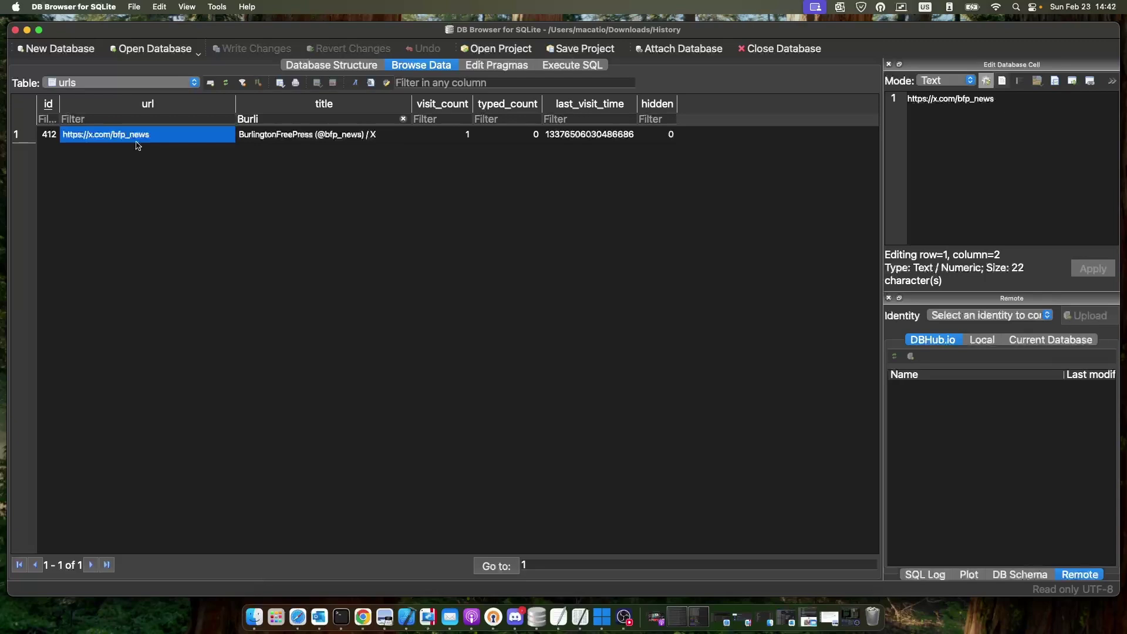
Switch to the CTF page in Safari, close the Buried Treasure challenge, and open the Follow the Thread challenge.
{"action": "key", "text": "ctrl+Right"}
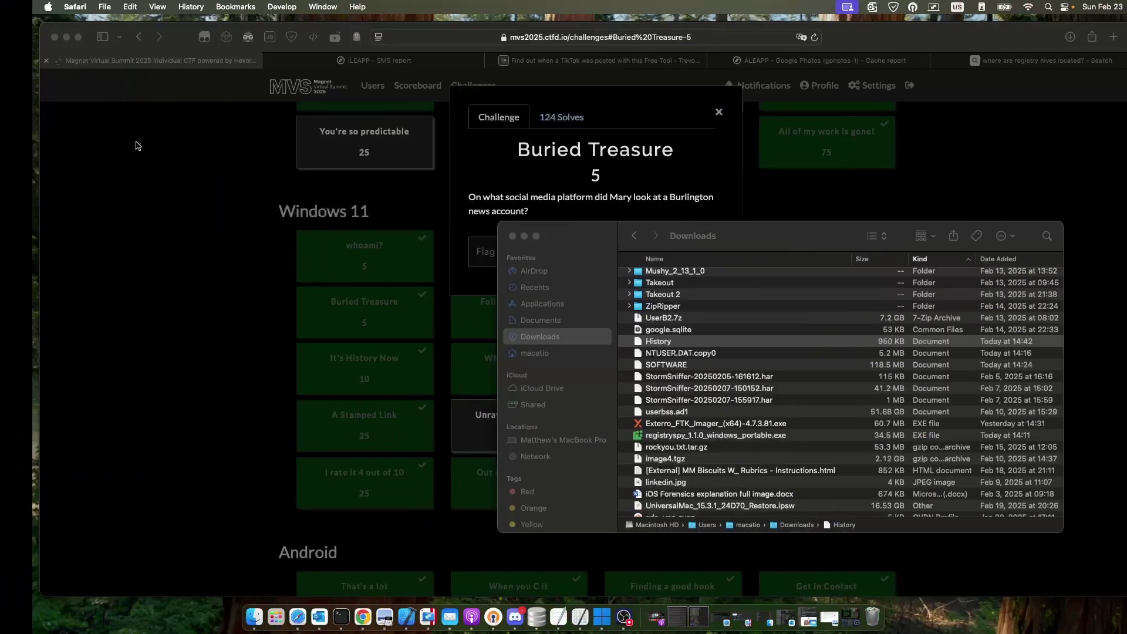
{"action": "left_click", "coordinate": [228, 172]}
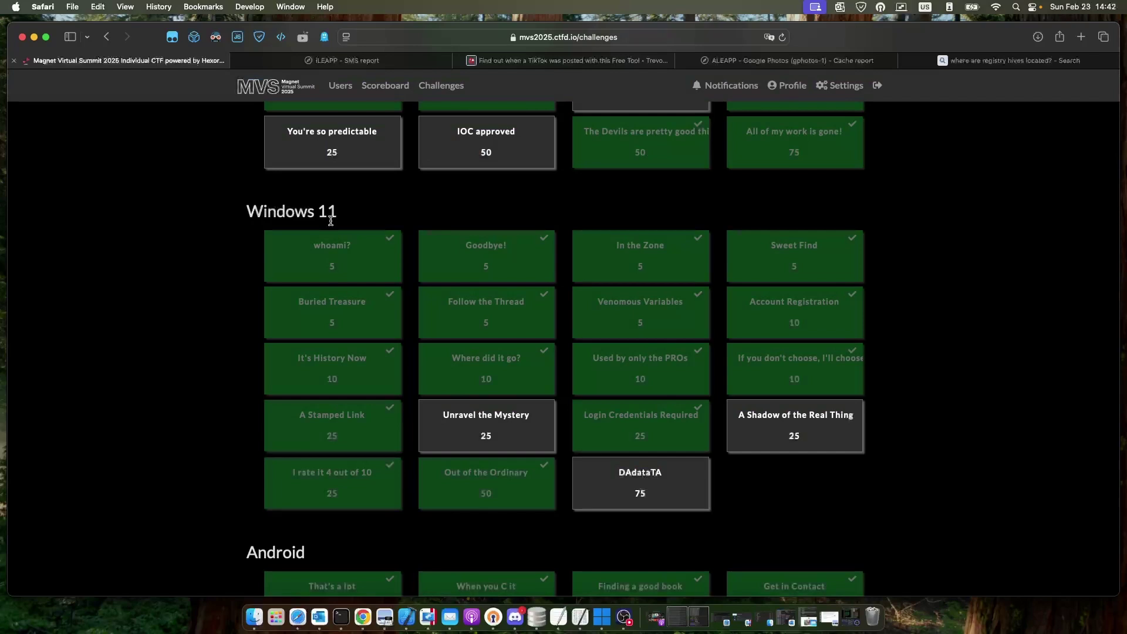
{"action": "left_click", "coordinate": [473, 303]}
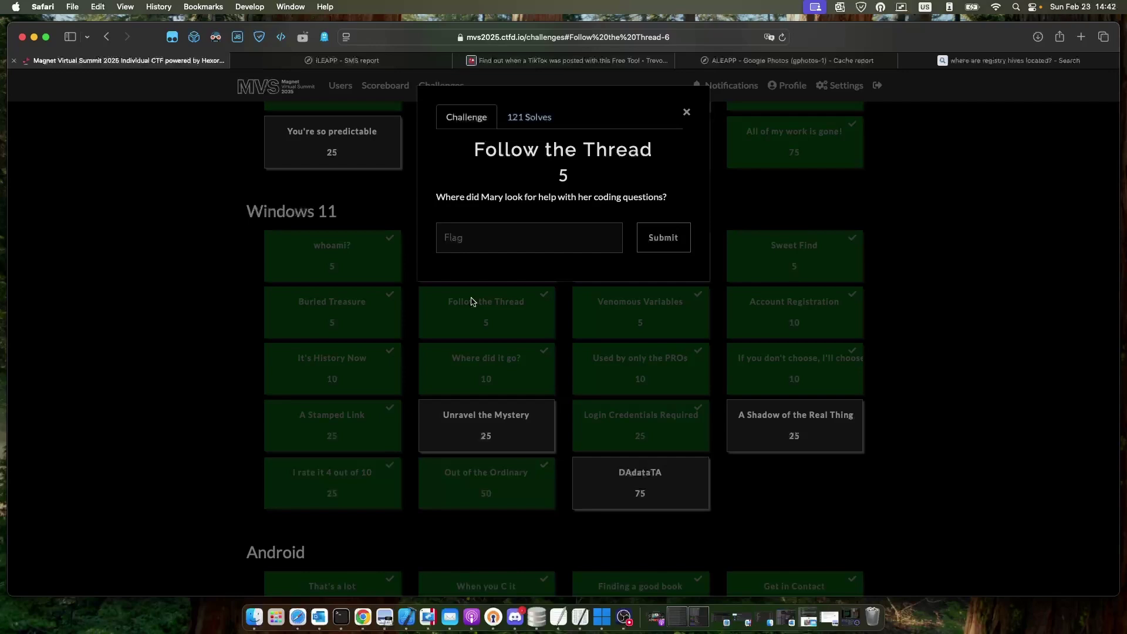
{"action": "key", "text": "super+Tab"}
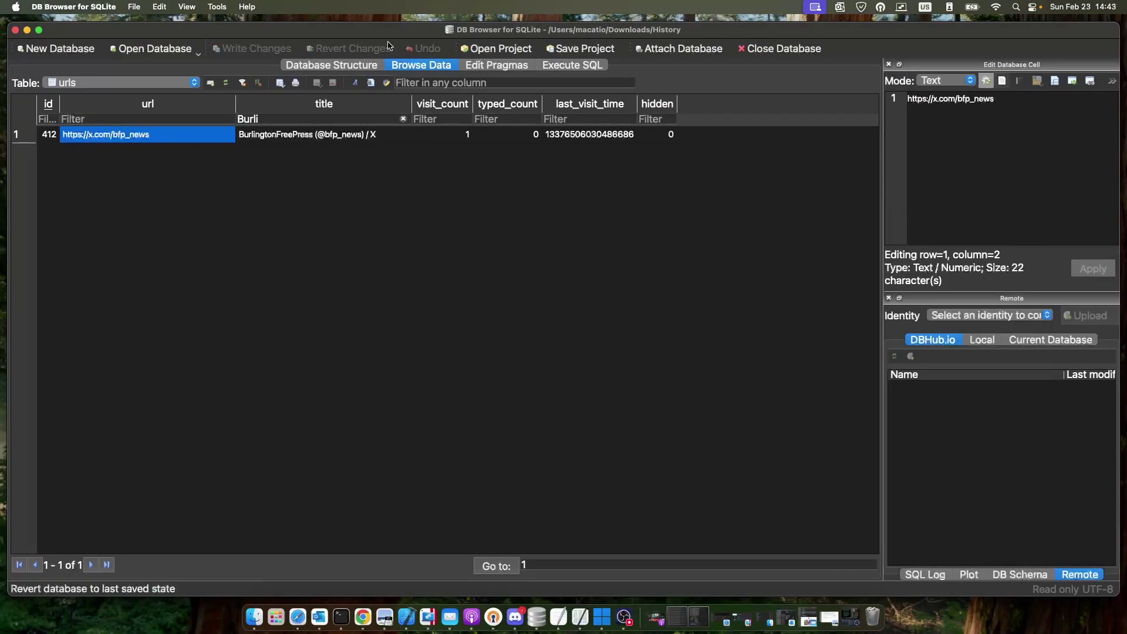
{"action": "key", "text": "super+Tab"}
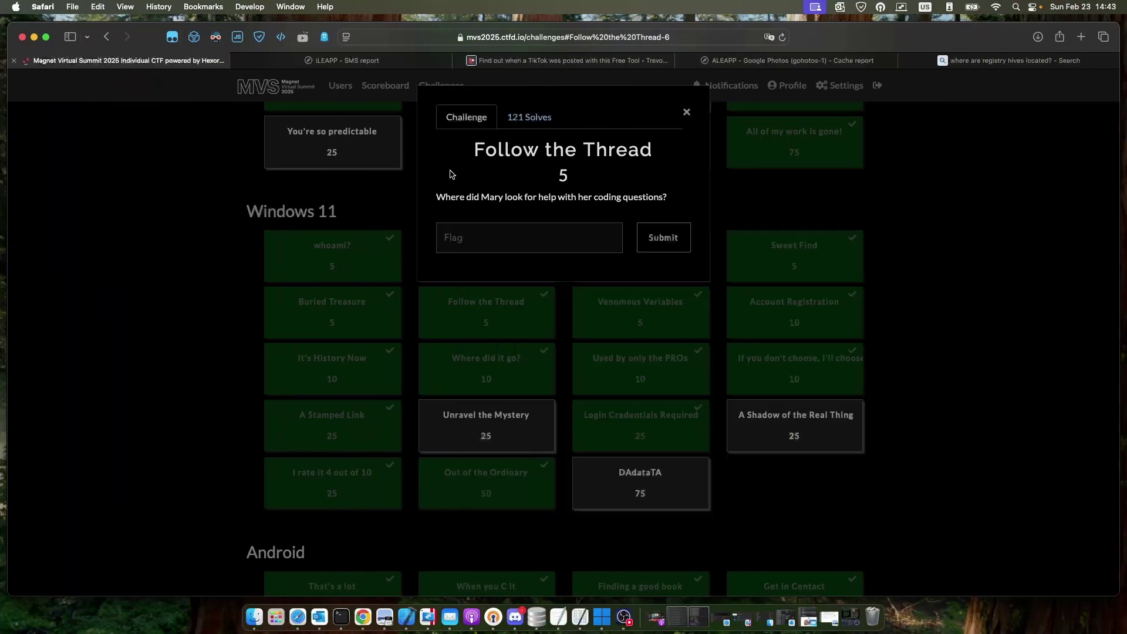
Close the Follow the Thread challenge and read the question of the Venomous Variables challenge.
{"action": "left_click", "coordinate": [616, 309]}
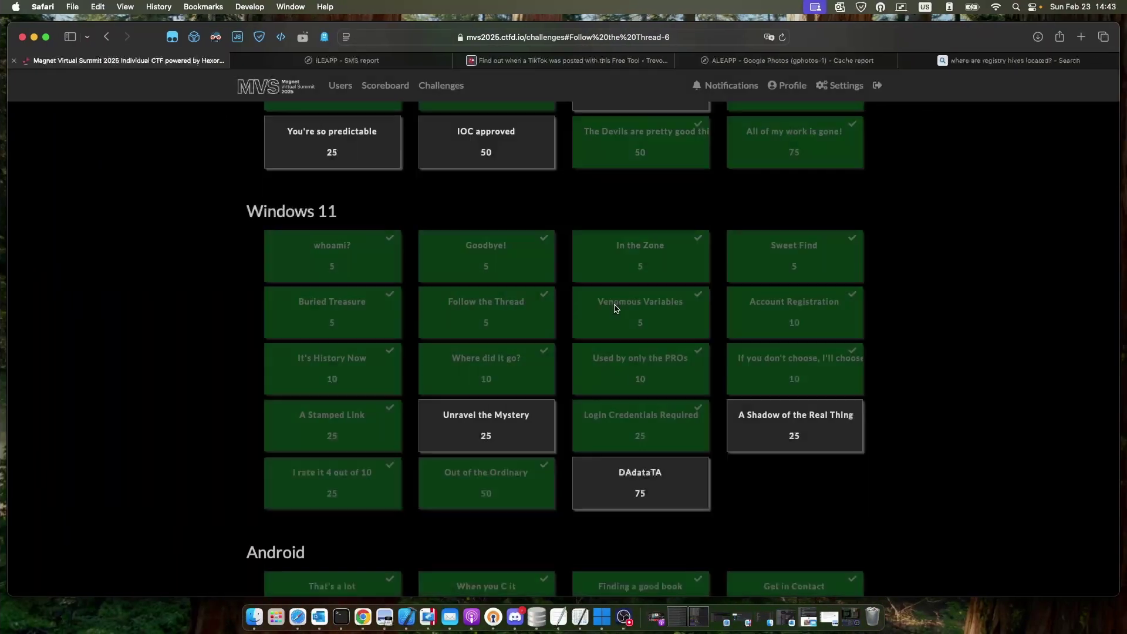
{"action": "left_click", "coordinate": [620, 310]}
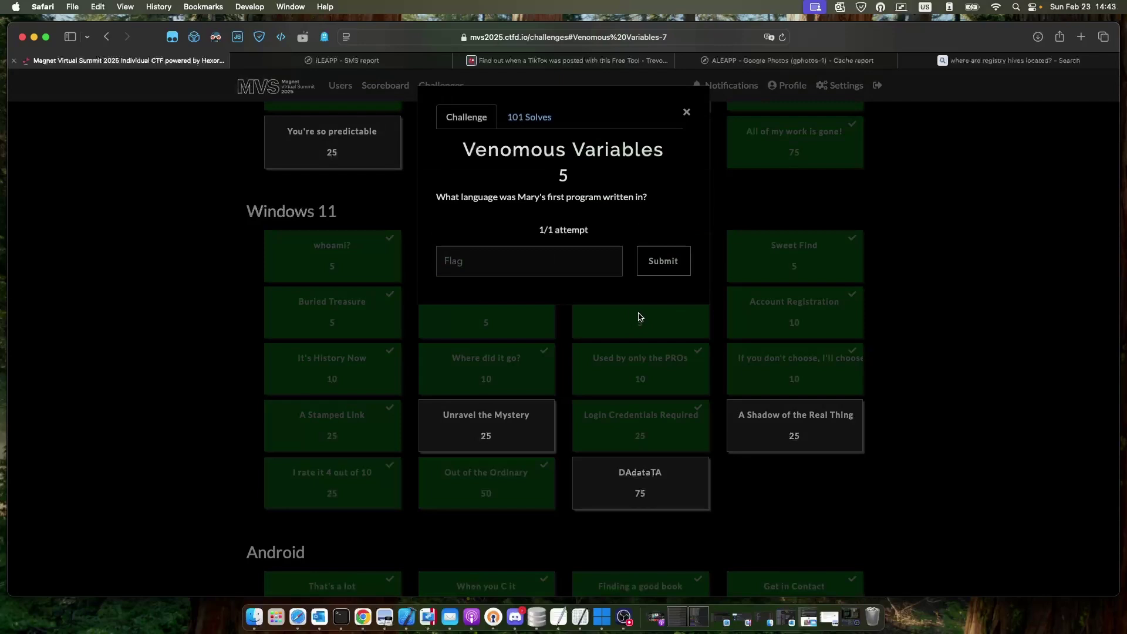
{"action": "triple_click", "coordinate": [581, 196]}
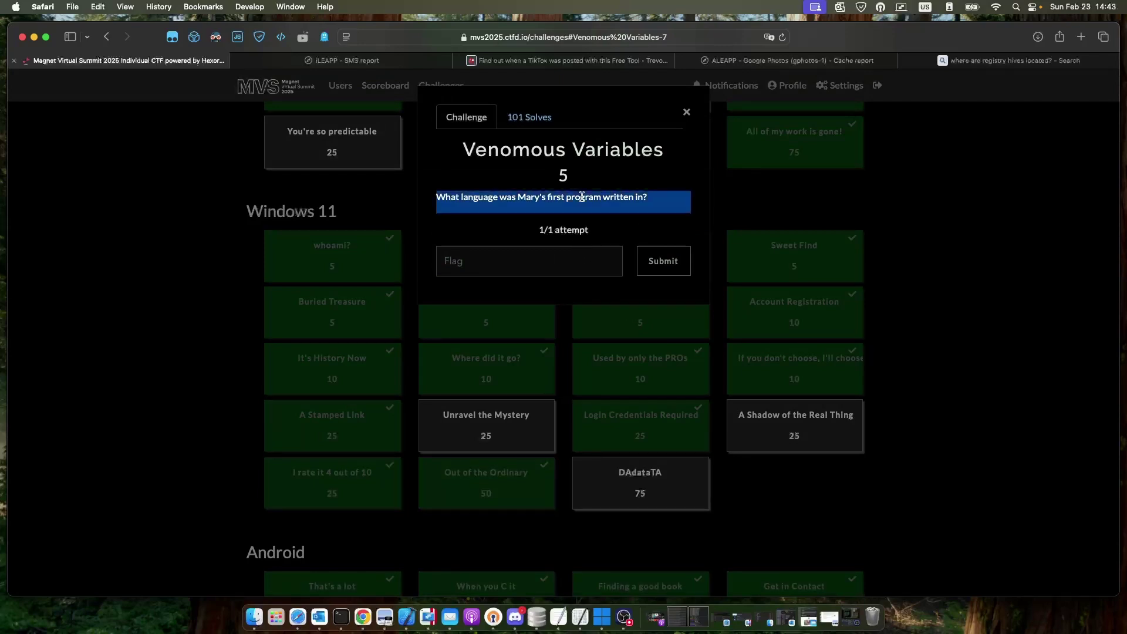
{"action": "left_click", "coordinate": [581, 197]}
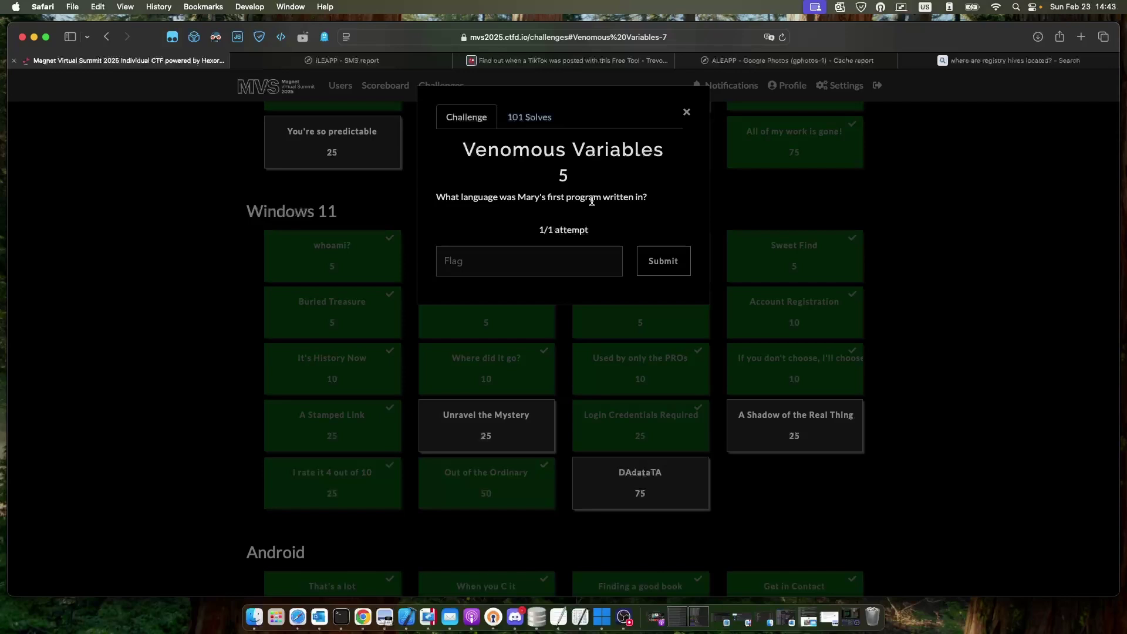
Switch to FTK Imager in the Windows virtual machine and preview the original resume PDF under the user's Downloads folder.
{"action": "key", "text": "ctrl+Right"}
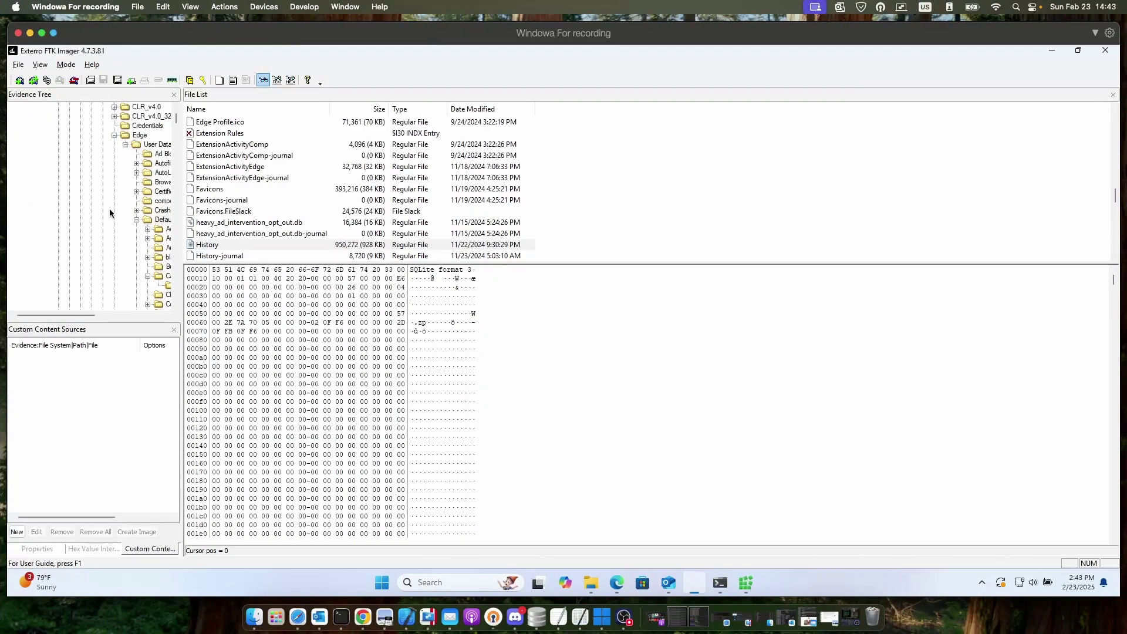
{"action": "scroll", "coordinate": [126, 226], "scroll_direction": "up", "scroll_amount": 5}
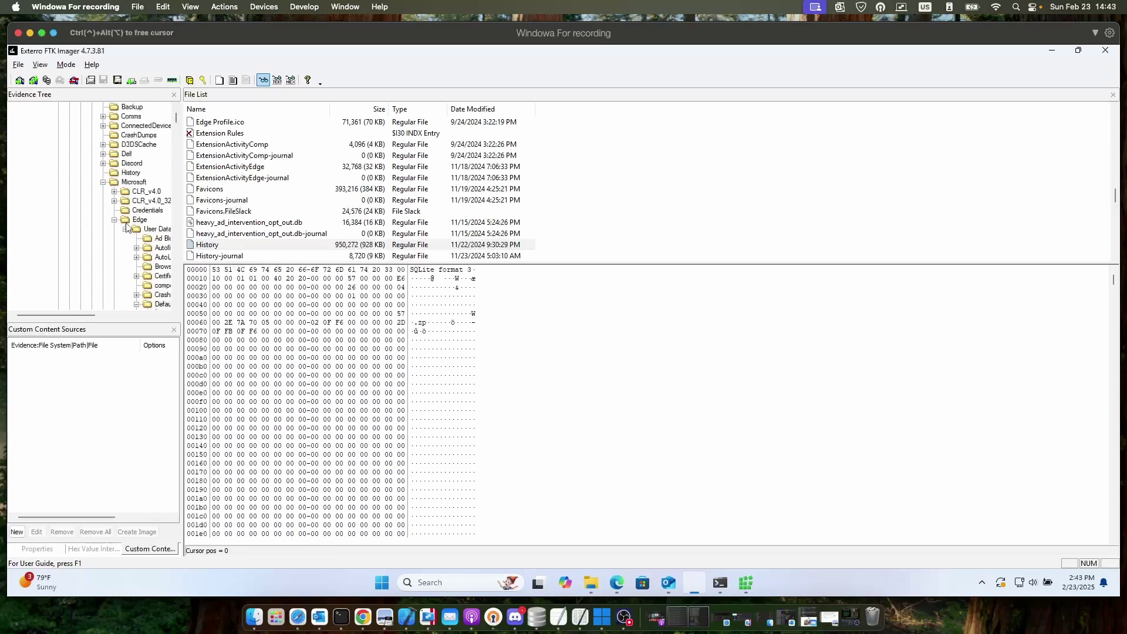
{"action": "scroll", "coordinate": [127, 226], "scroll_direction": "up", "scroll_amount": 4}
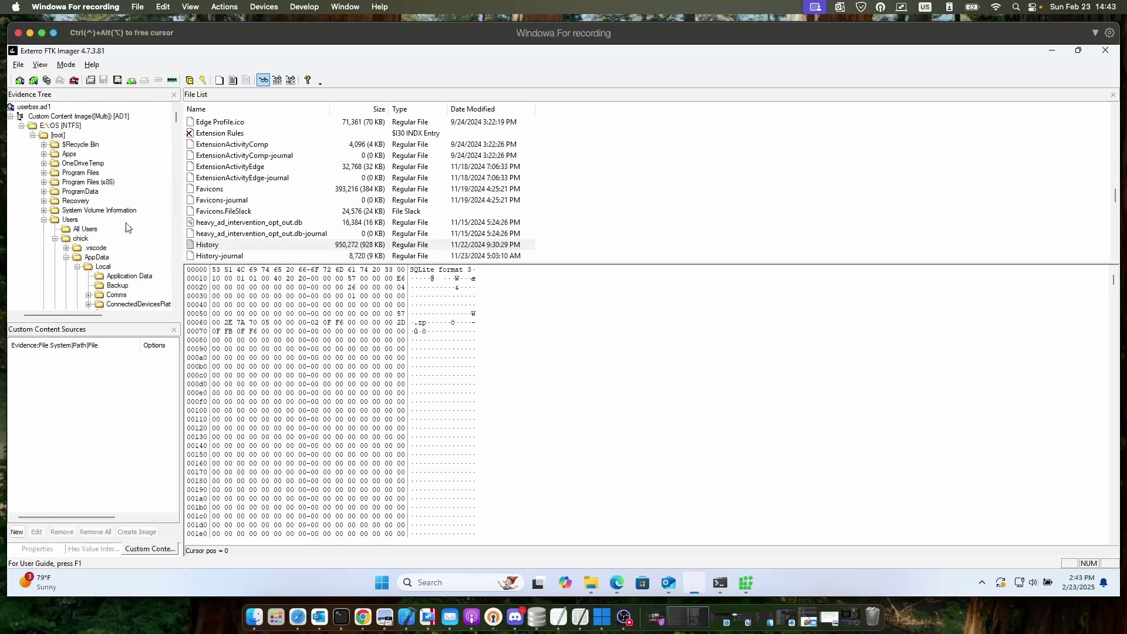
{"action": "scroll", "coordinate": [126, 226], "scroll_direction": "down", "scroll_amount": 3}
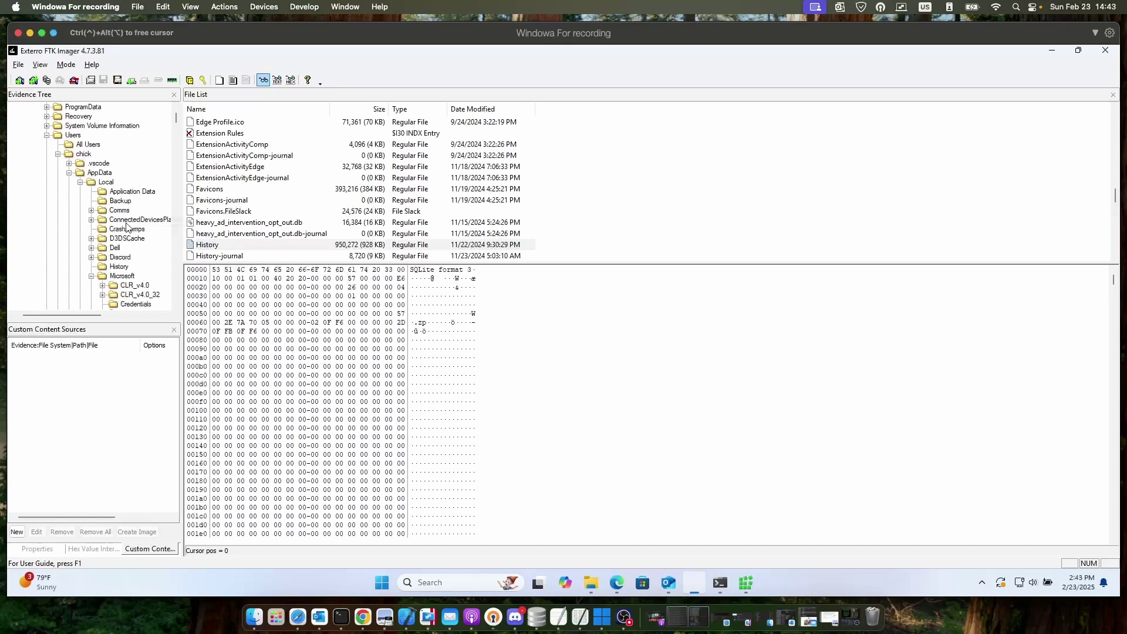
{"action": "scroll", "coordinate": [83, 159], "scroll_direction": "down", "scroll_amount": 15}
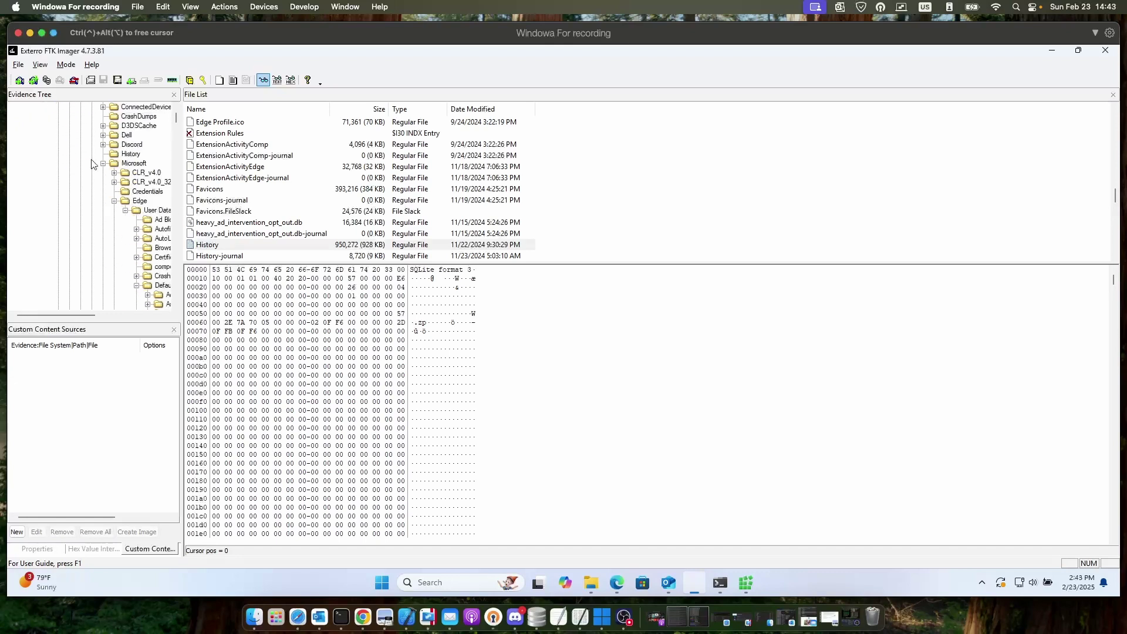
{"action": "scroll", "coordinate": [83, 283], "scroll_direction": "down", "scroll_amount": 10}
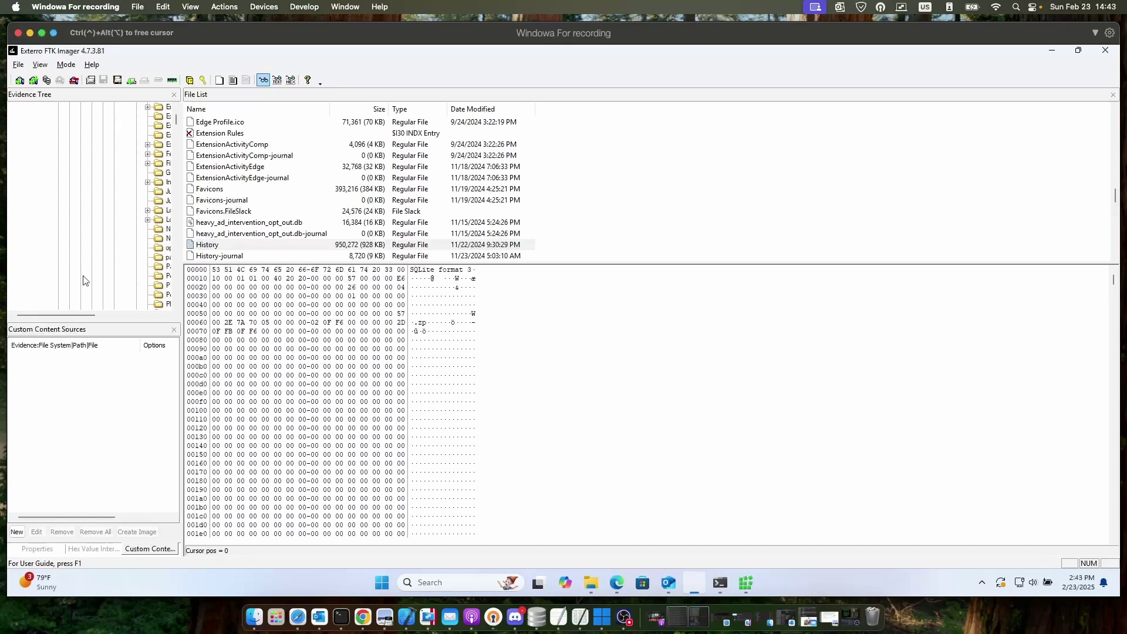
{"action": "scroll", "coordinate": [83, 280], "scroll_direction": "down", "scroll_amount": 10}
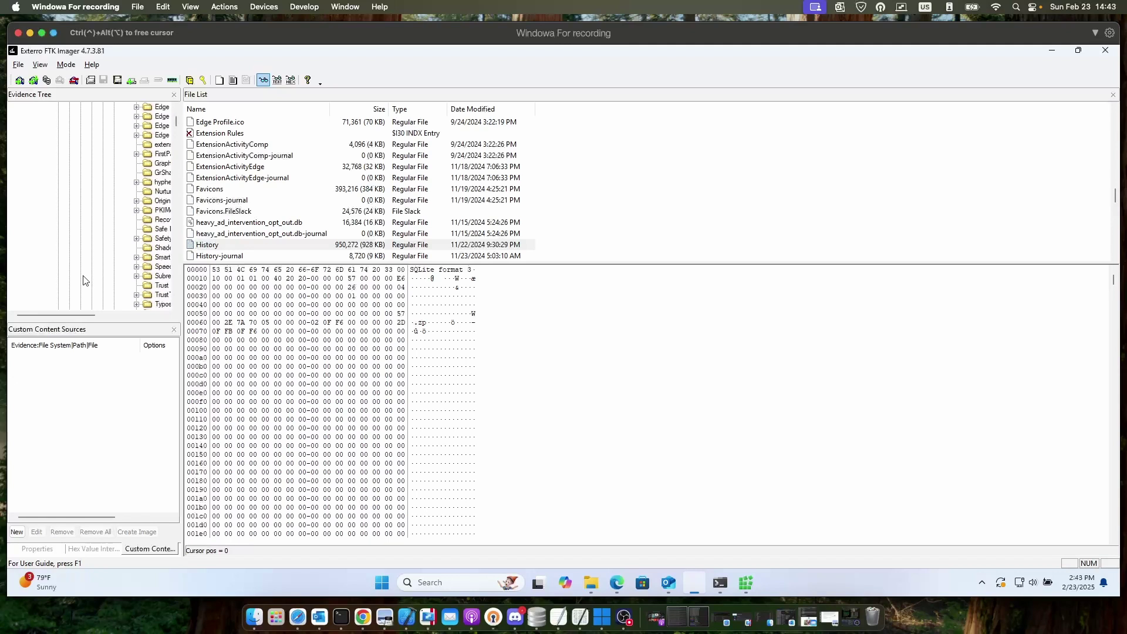
{"action": "scroll", "coordinate": [83, 280], "scroll_direction": "down", "scroll_amount": 10}
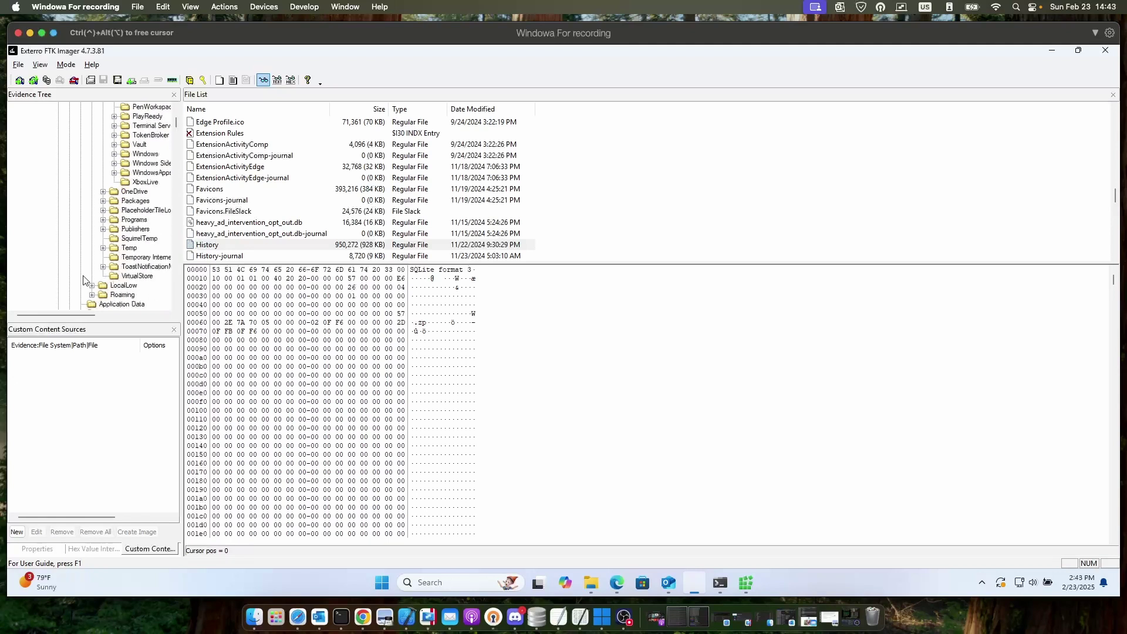
{"action": "scroll", "coordinate": [134, 254], "scroll_direction": "down", "scroll_amount": 3}
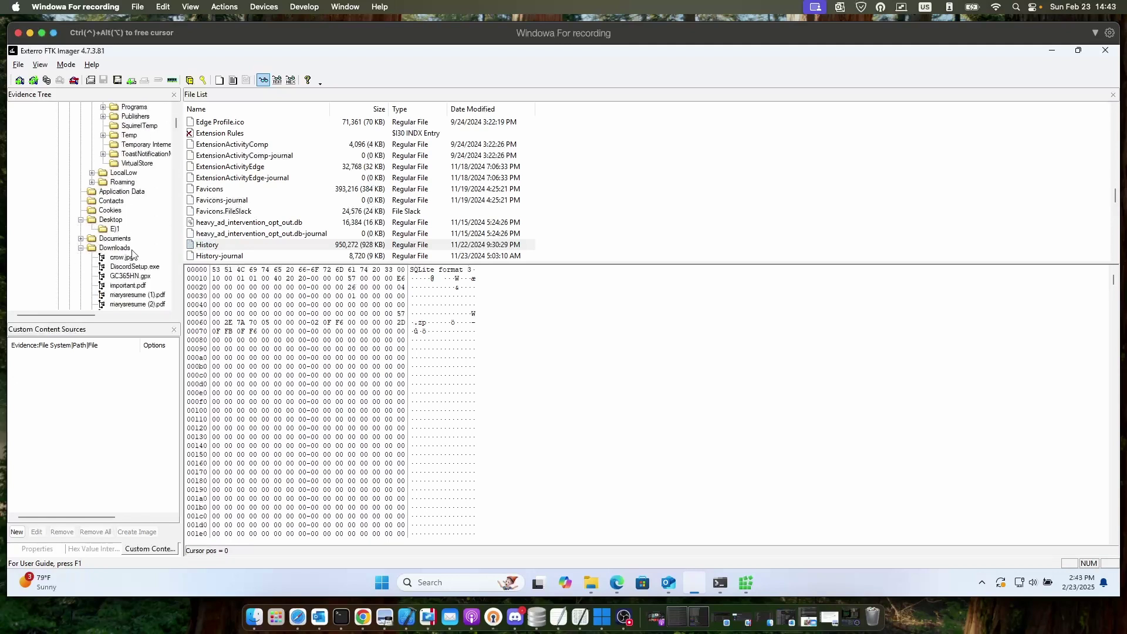
{"action": "left_click", "coordinate": [137, 285]}
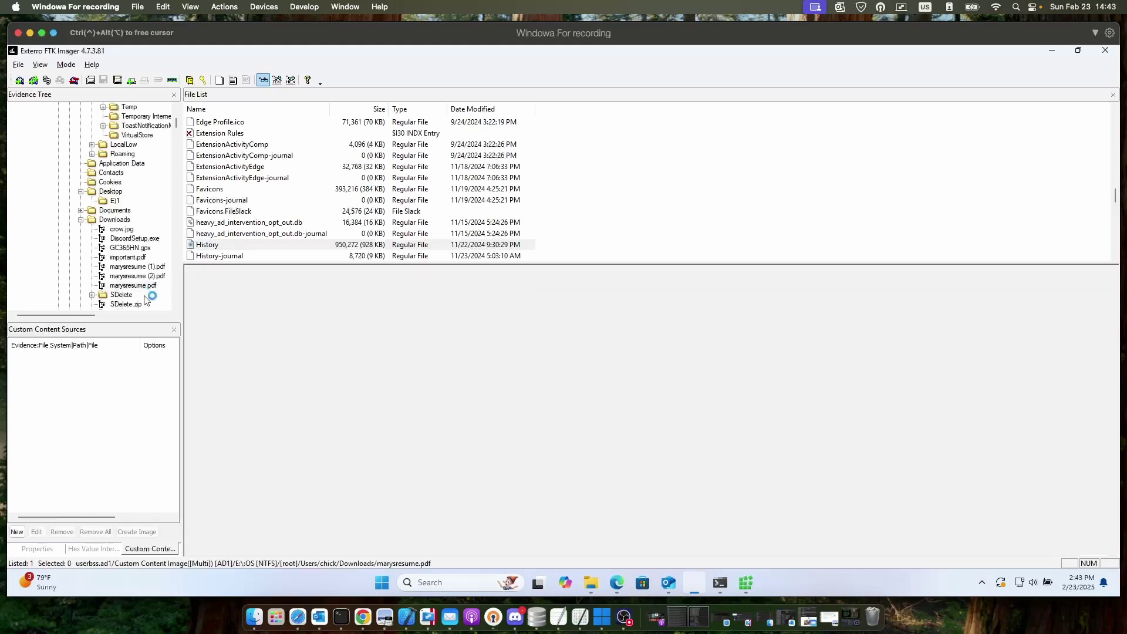
List the contents of the user's Downloads folder in the evidence image.
{"action": "scroll", "coordinate": [106, 196], "scroll_direction": "up", "scroll_amount": 4}
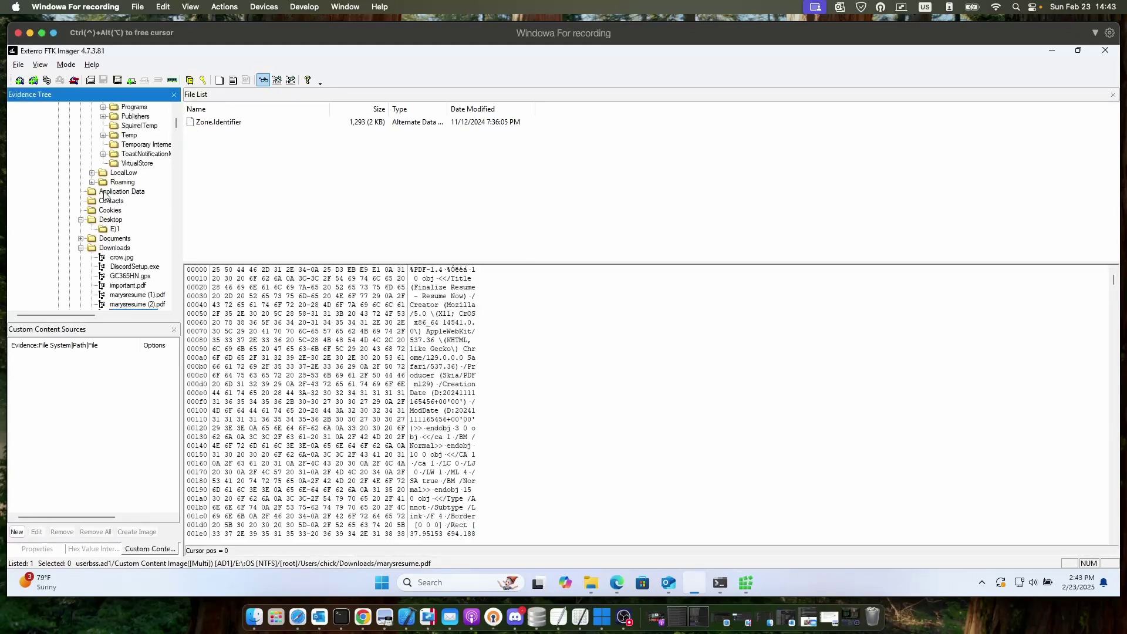
{"action": "scroll", "coordinate": [104, 196], "scroll_direction": "down", "scroll_amount": 2}
{"action": "left_click", "coordinate": [124, 249]}
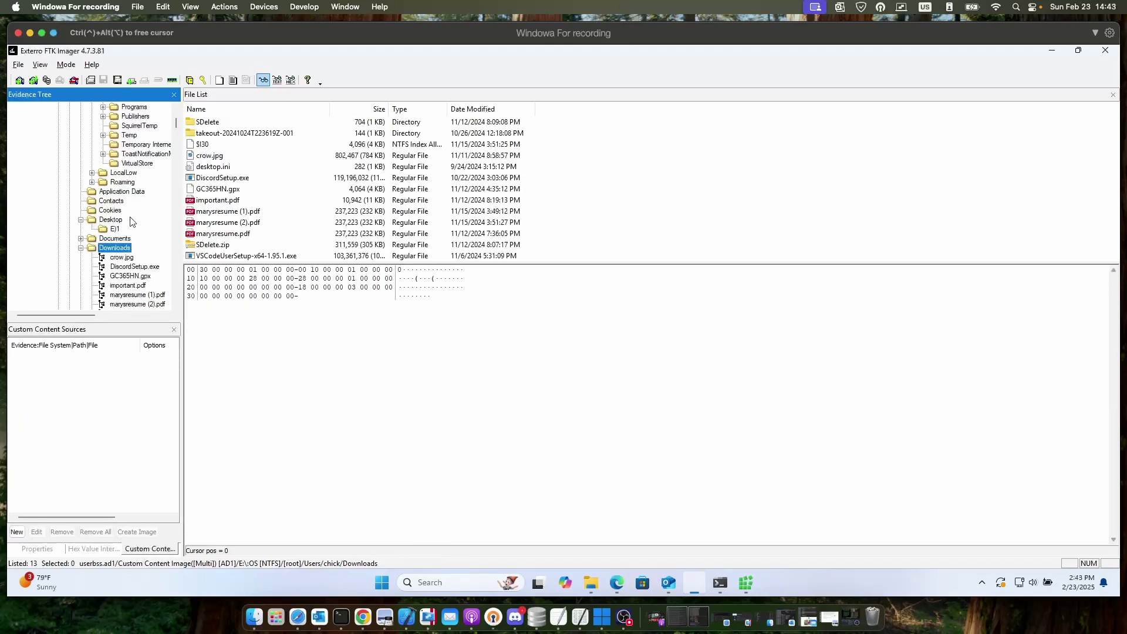
List the contents of the chick profile's Desktop folder and look over the neighbouring folders in the evidence tree.
{"action": "left_click", "coordinate": [110, 221]}
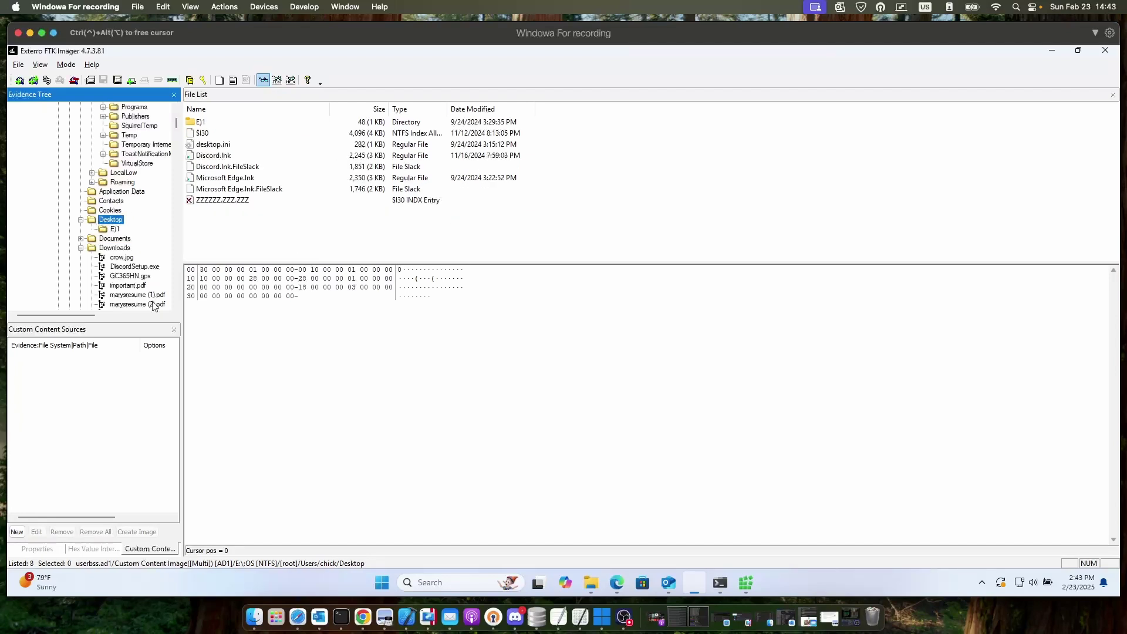
{"action": "scroll", "coordinate": [142, 286], "scroll_direction": "down", "scroll_amount": 1}
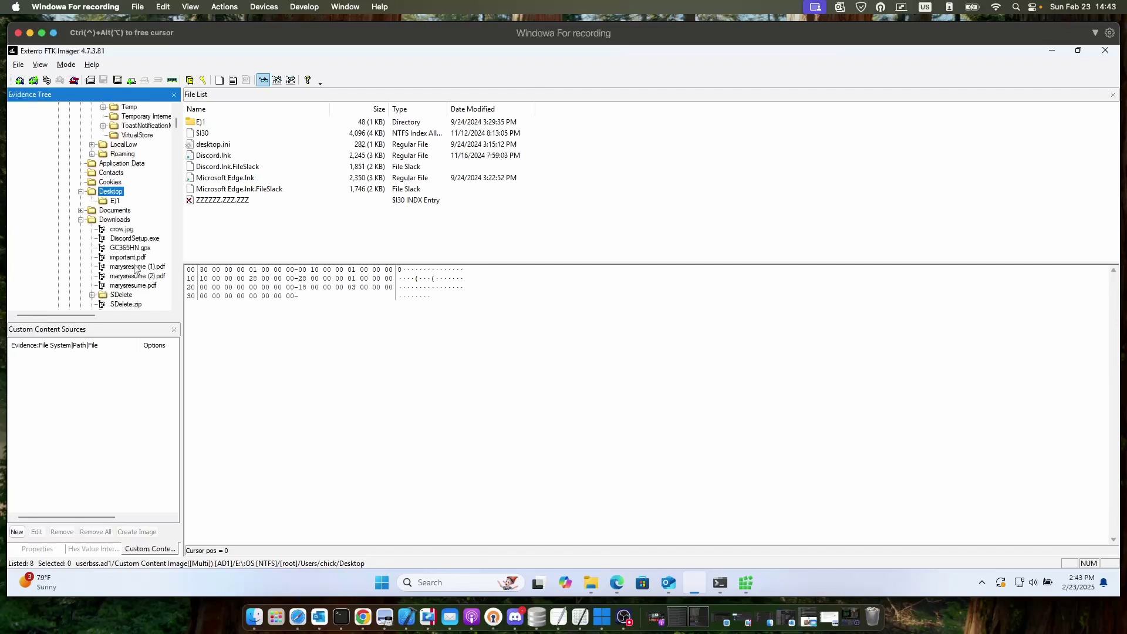
{"action": "scroll", "coordinate": [138, 277], "scroll_direction": "down", "scroll_amount": 2}
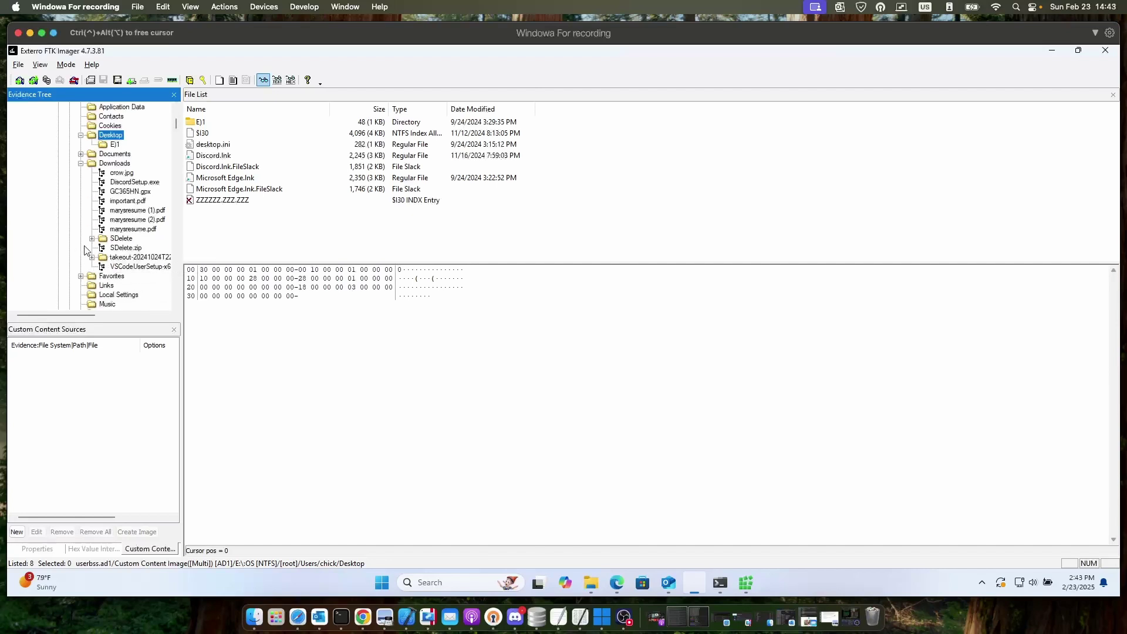
{"action": "scroll", "coordinate": [118, 220], "scroll_direction": "up", "scroll_amount": 5}
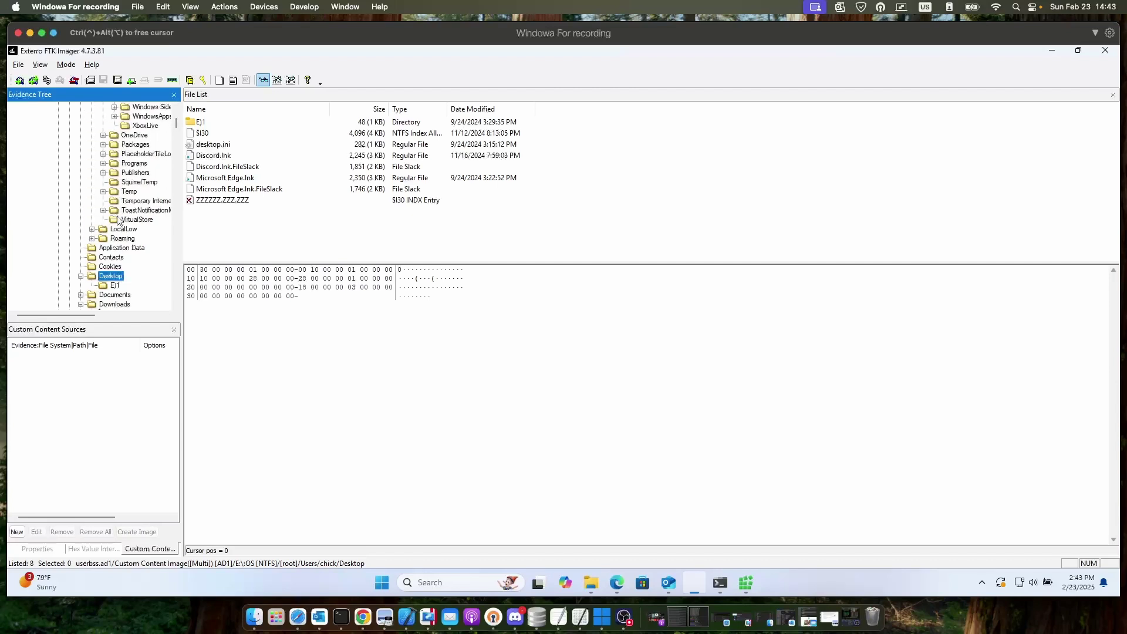
{"action": "scroll", "coordinate": [118, 221], "scroll_direction": "down", "scroll_amount": 8}
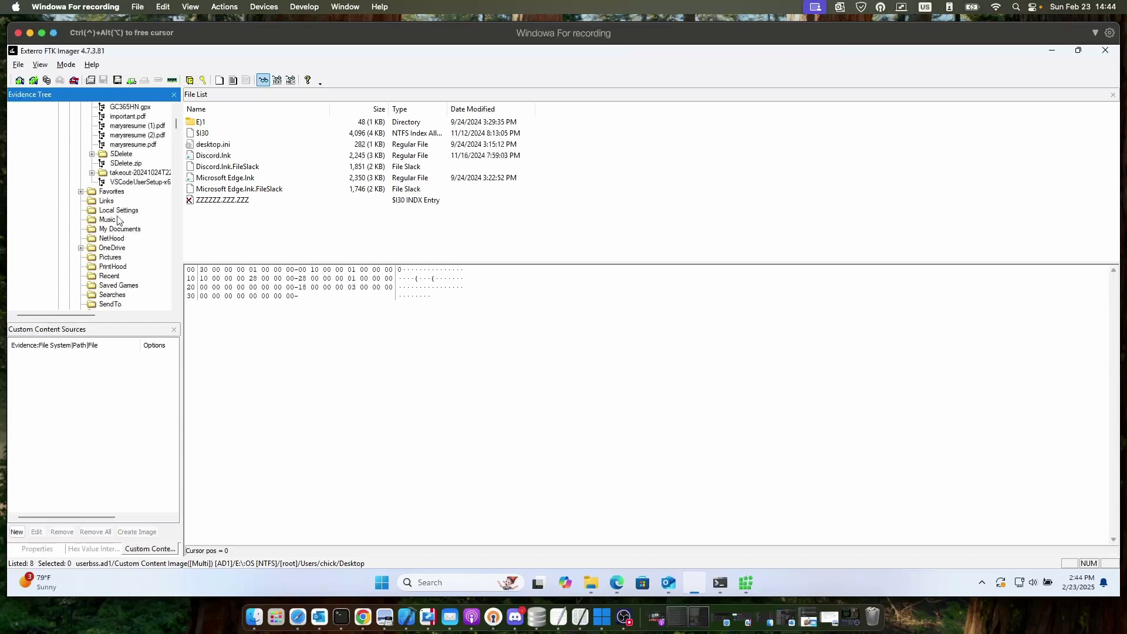
{"action": "scroll", "coordinate": [126, 179], "scroll_direction": "up", "scroll_amount": 4}
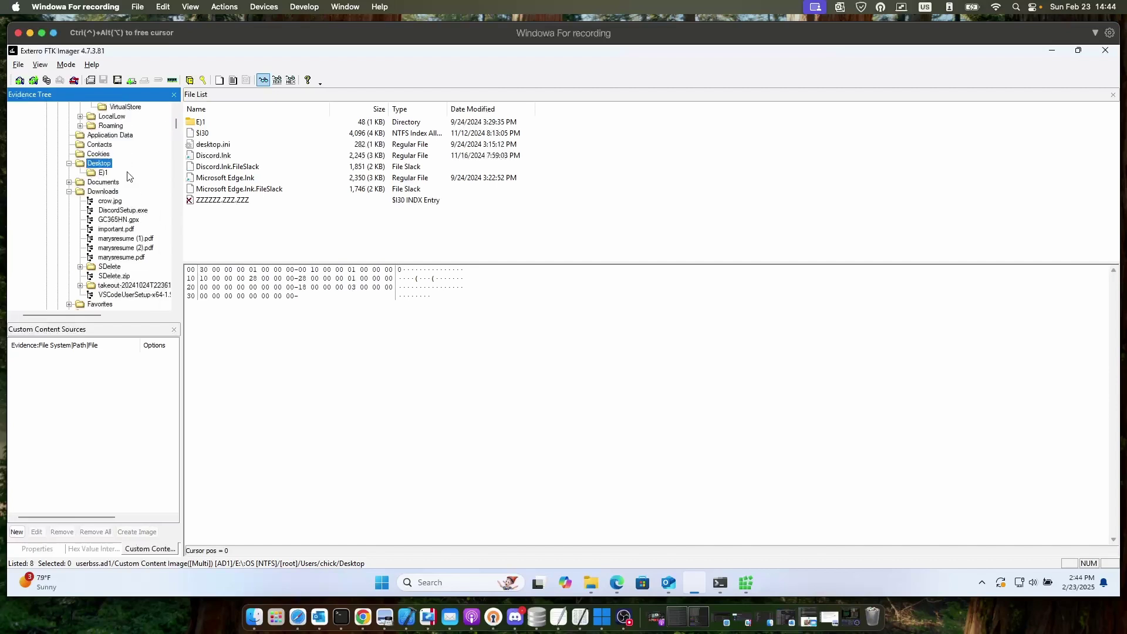
Check the files in the chick profile's Documents and Downloads folders, ending back on its Desktop folder.
{"action": "left_click", "coordinate": [101, 185]}
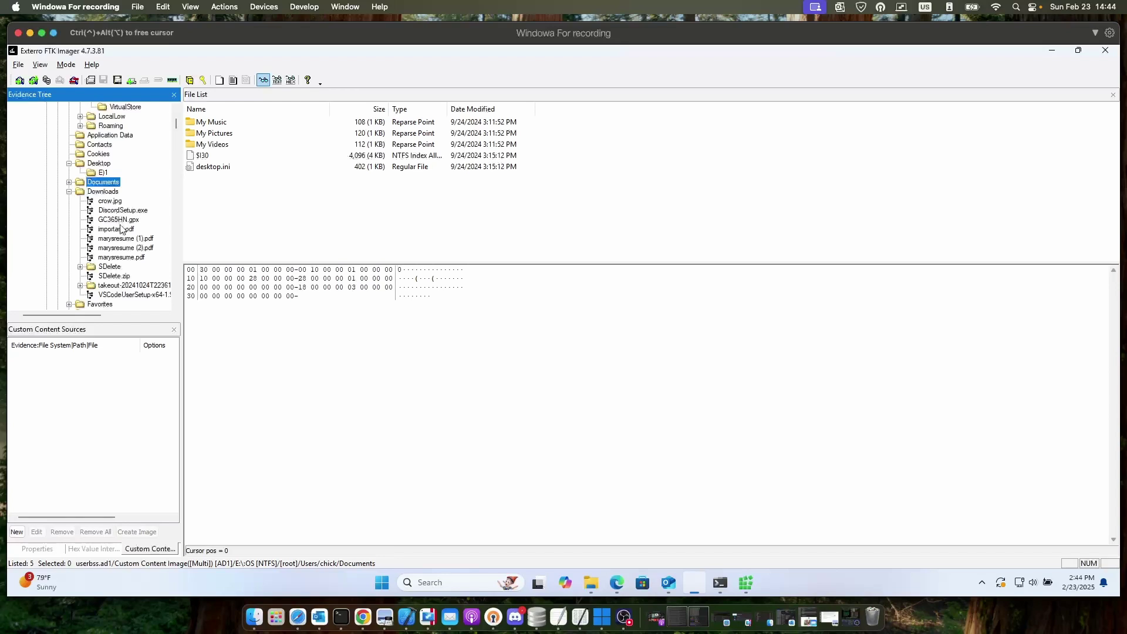
{"action": "scroll", "coordinate": [121, 228], "scroll_direction": "down", "scroll_amount": 1}
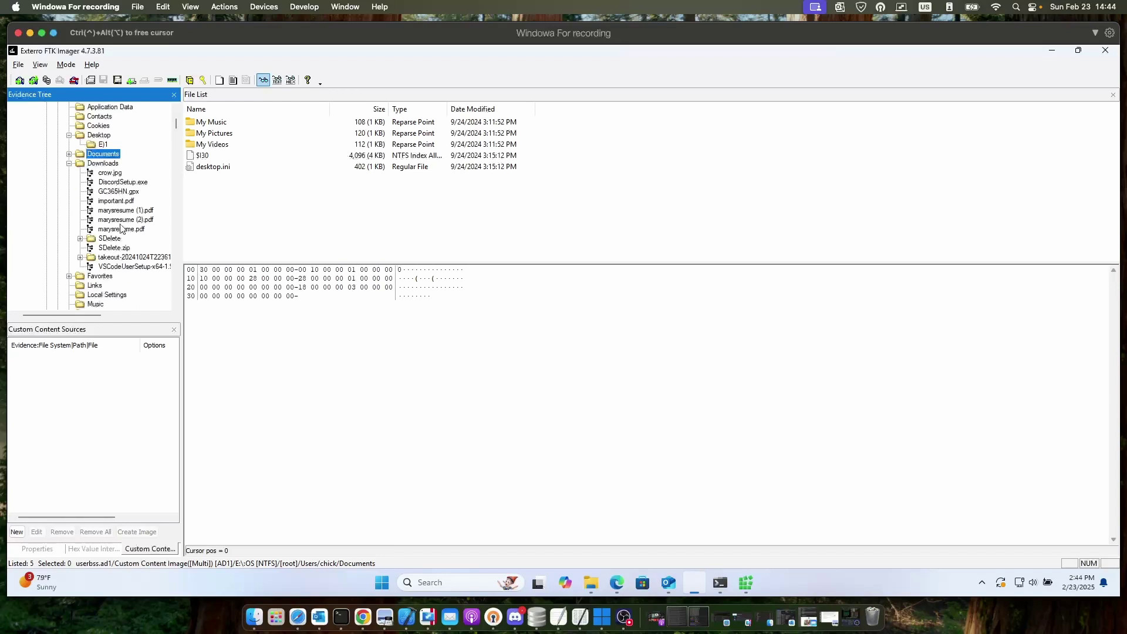
{"action": "left_click", "coordinate": [102, 164]}
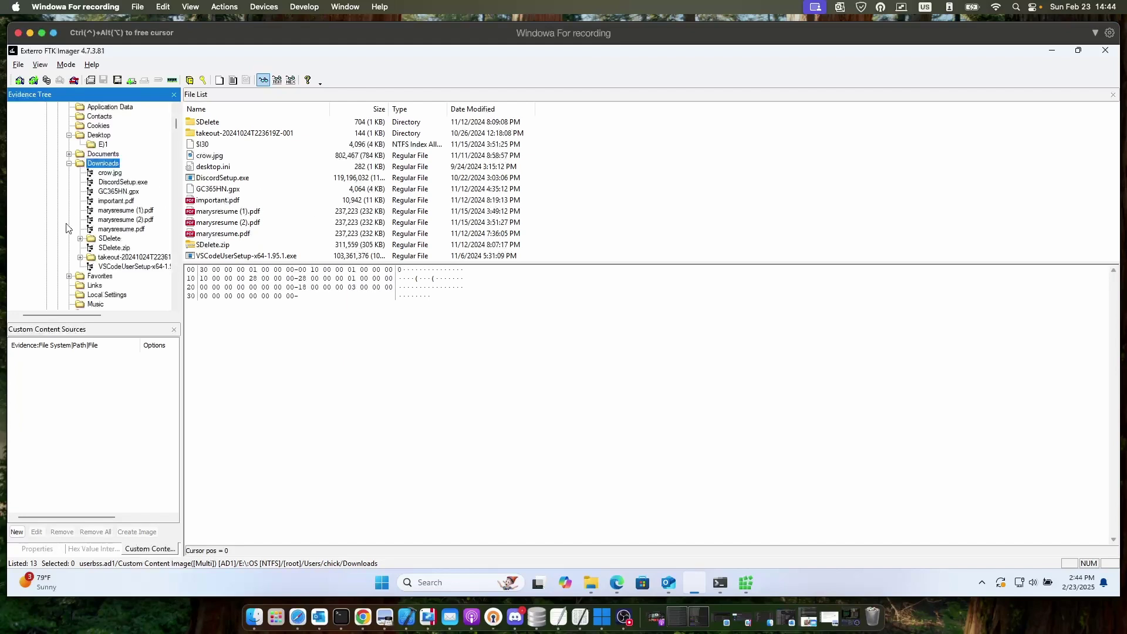
{"action": "scroll", "coordinate": [66, 228], "scroll_direction": "down", "scroll_amount": 4}
{"action": "scroll", "coordinate": [66, 227], "scroll_direction": "up", "scroll_amount": 3}
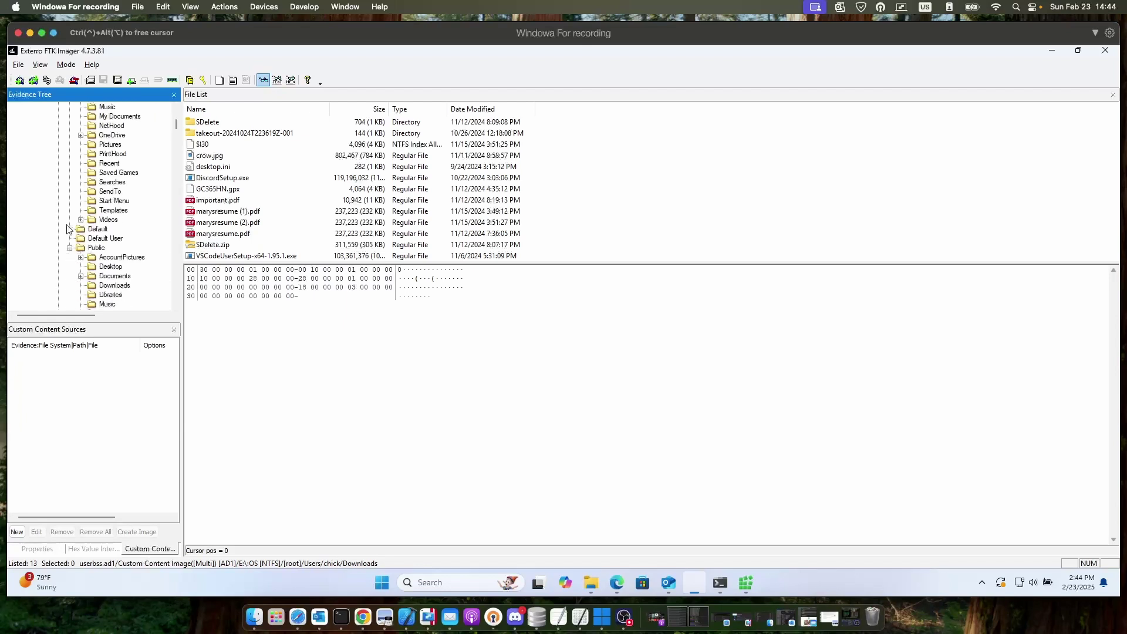
{"action": "scroll", "coordinate": [66, 228], "scroll_direction": "up", "scroll_amount": 8}
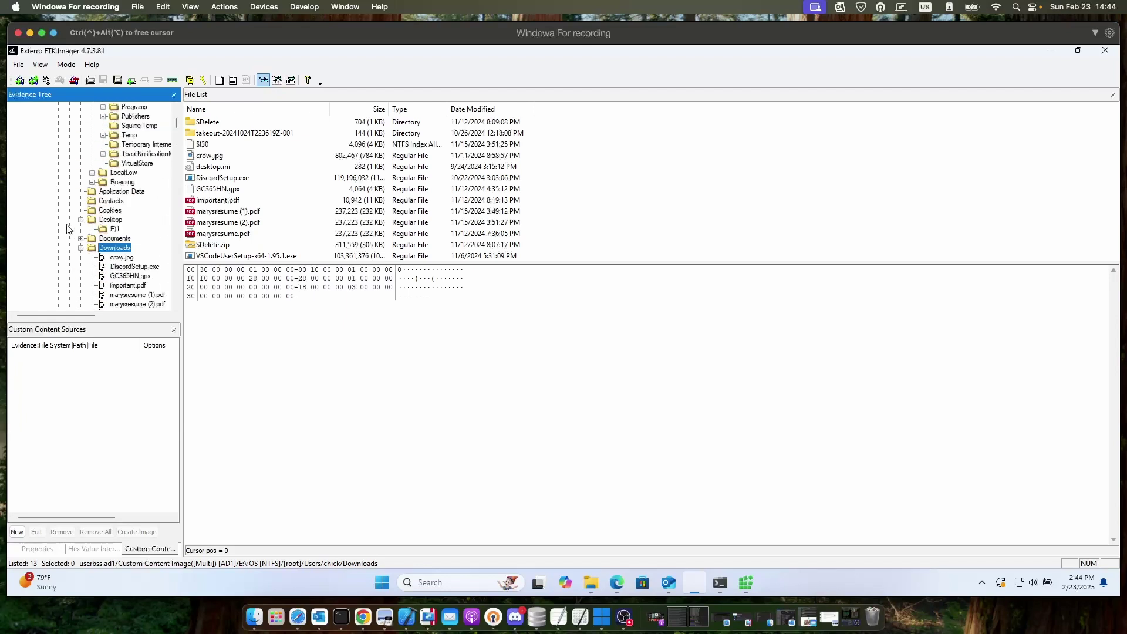
{"action": "scroll", "coordinate": [66, 229], "scroll_direction": "down", "scroll_amount": 2}
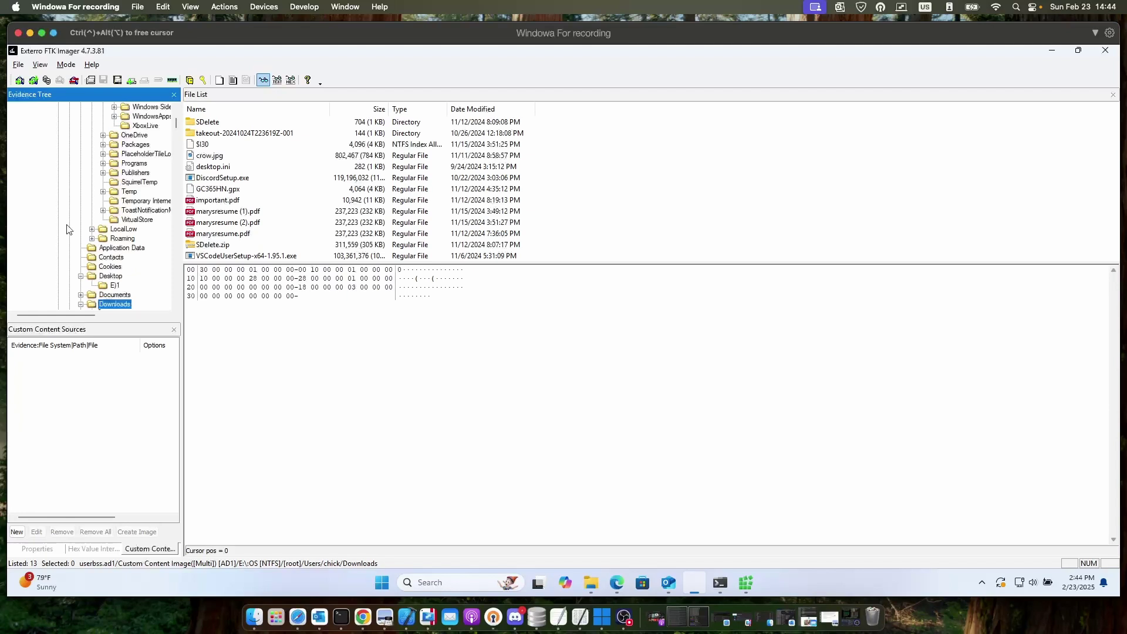
{"action": "left_click", "coordinate": [110, 276]}
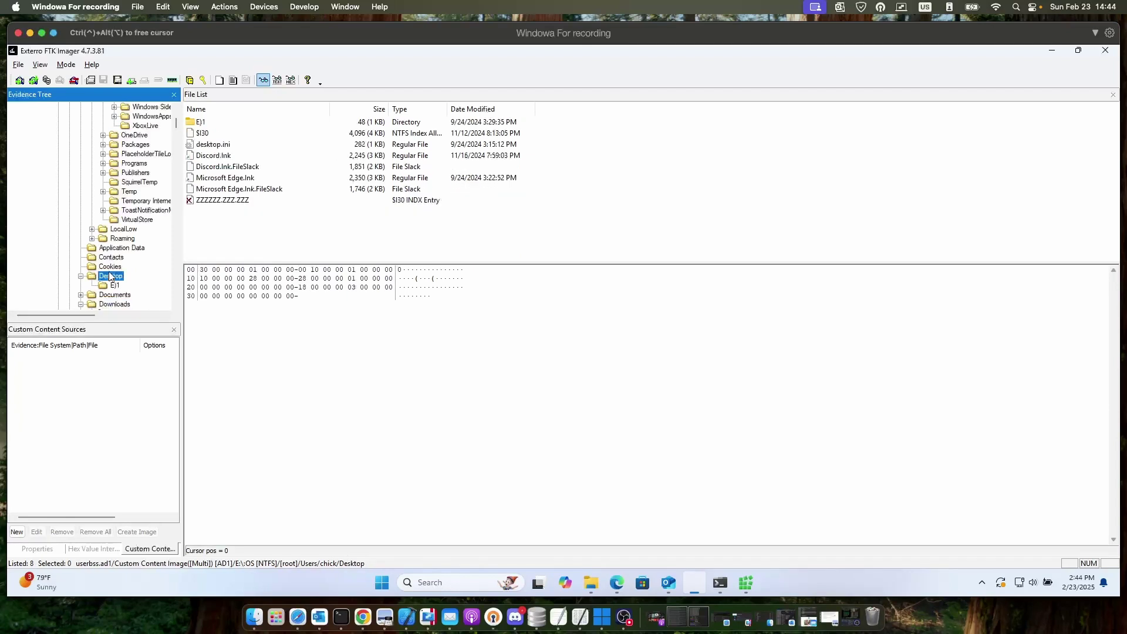
Open the chick user folder itself and examine the loose files in its root for a program script.
{"action": "scroll", "coordinate": [103, 223], "scroll_direction": "up", "scroll_amount": 10}
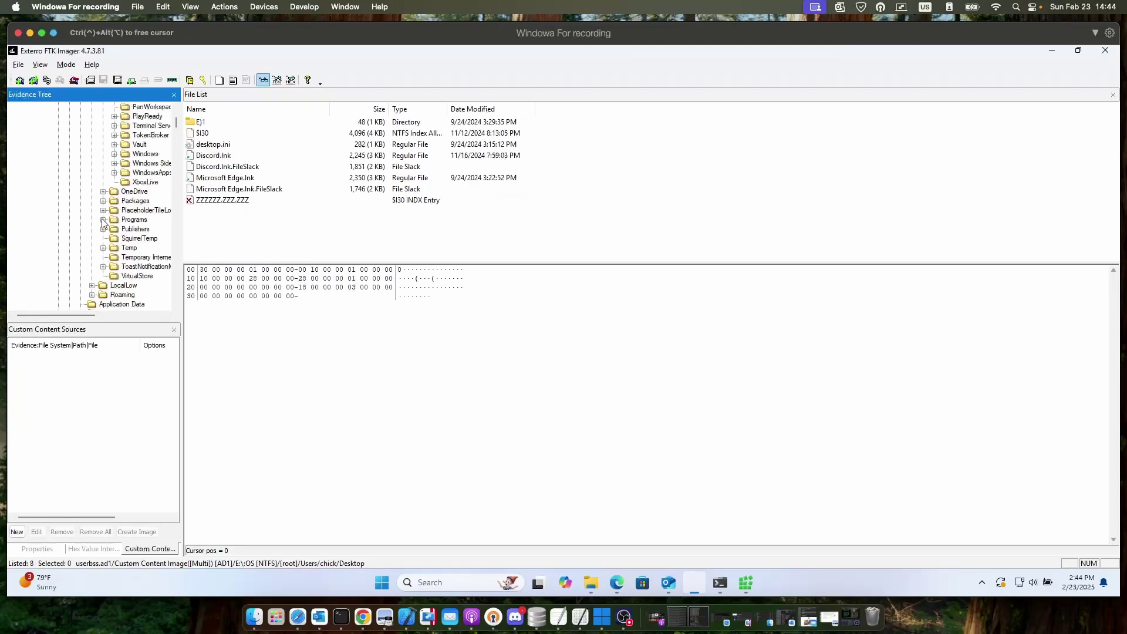
{"action": "scroll", "coordinate": [102, 223], "scroll_direction": "up", "scroll_amount": 10}
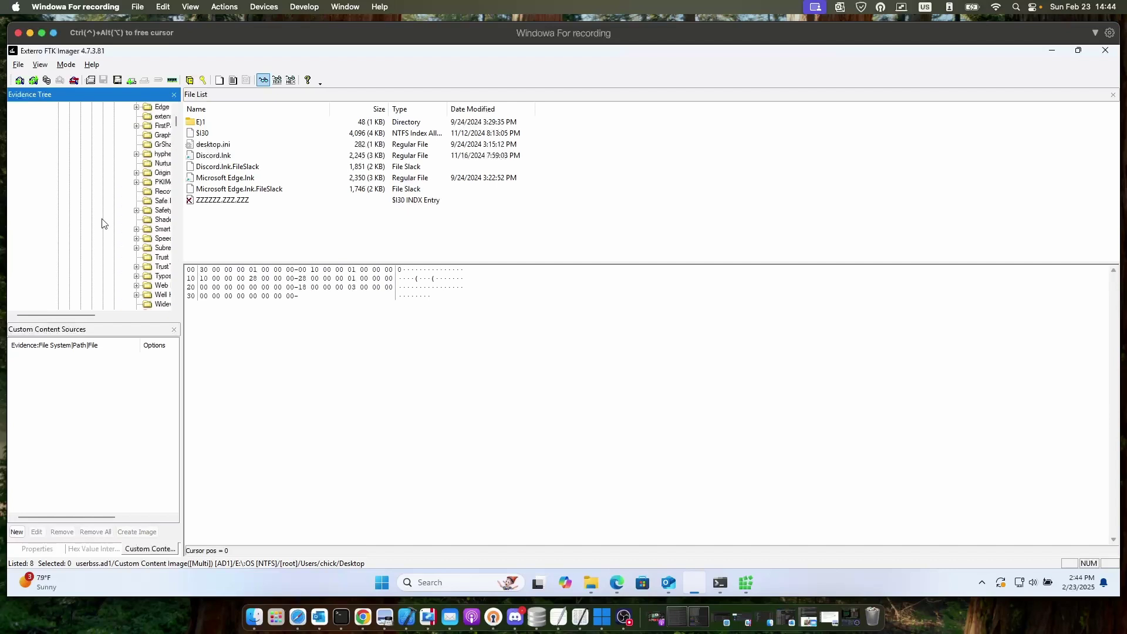
{"action": "scroll", "coordinate": [103, 223], "scroll_direction": "up", "scroll_amount": 10}
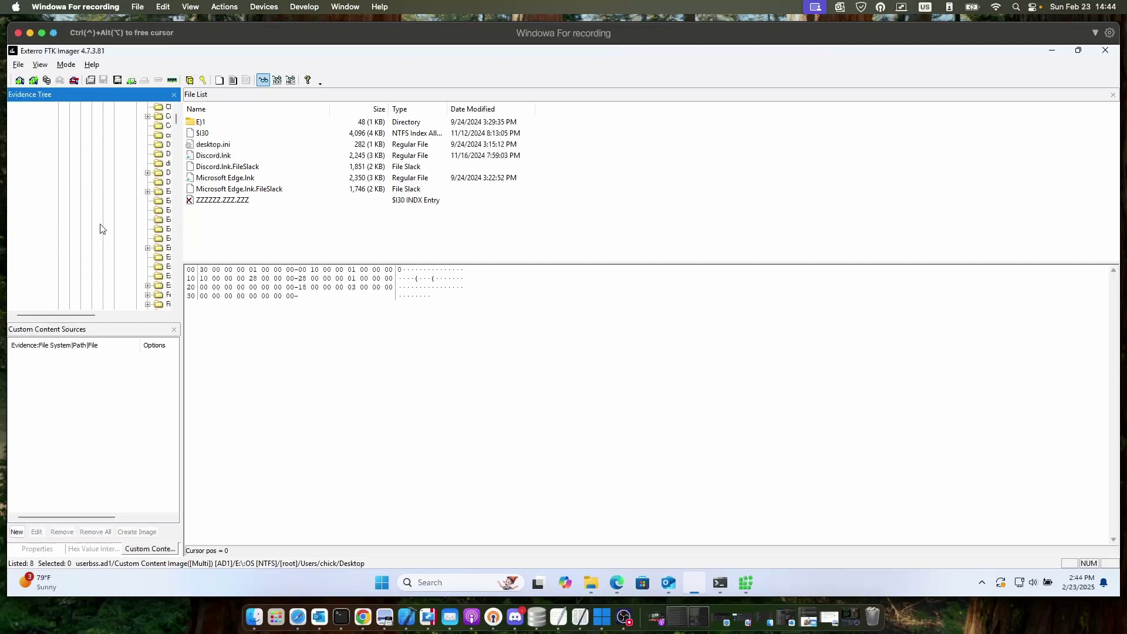
{"action": "scroll", "coordinate": [102, 227], "scroll_direction": "up", "scroll_amount": 3}
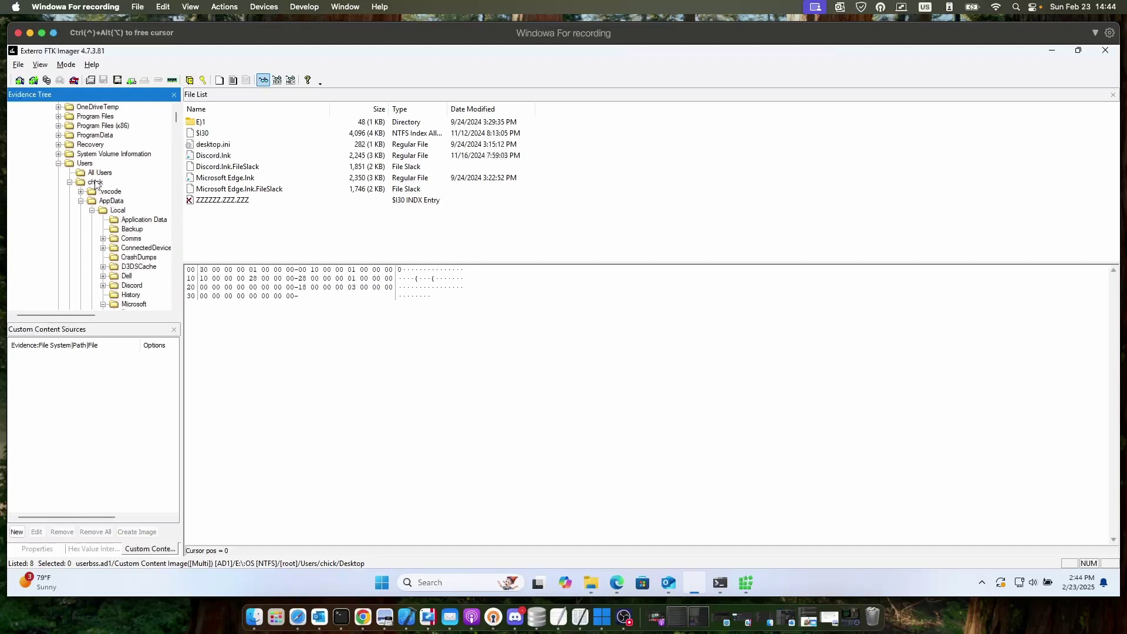
{"action": "left_click", "coordinate": [95, 183]}
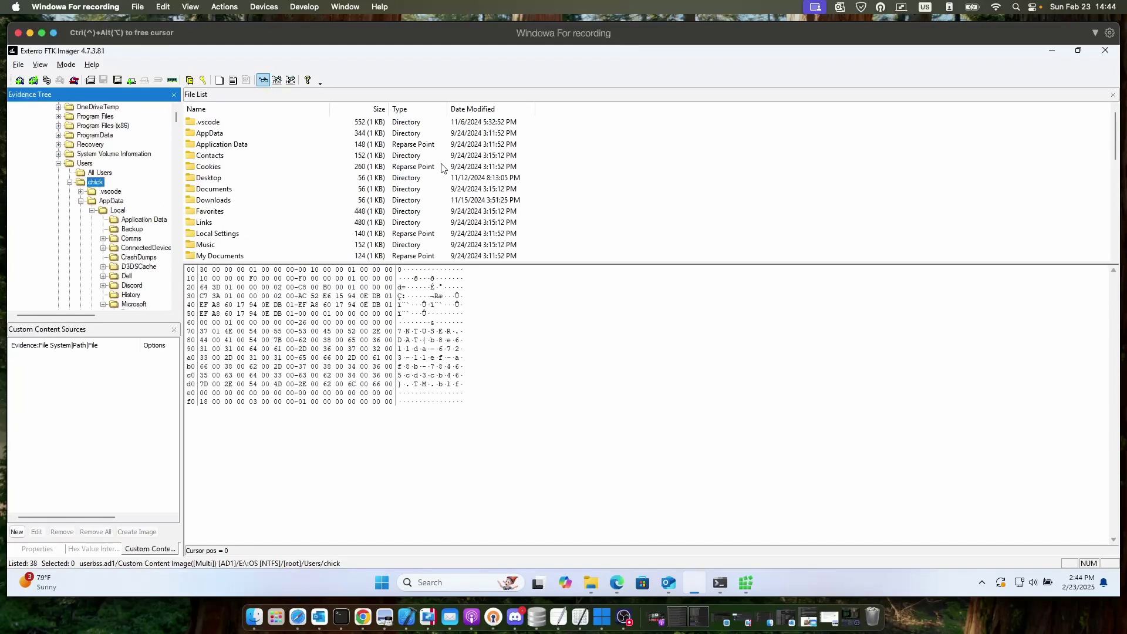
{"action": "scroll", "coordinate": [442, 169], "scroll_direction": "down", "scroll_amount": 8}
{"action": "scroll", "coordinate": [444, 169], "scroll_direction": "up", "scroll_amount": 1}
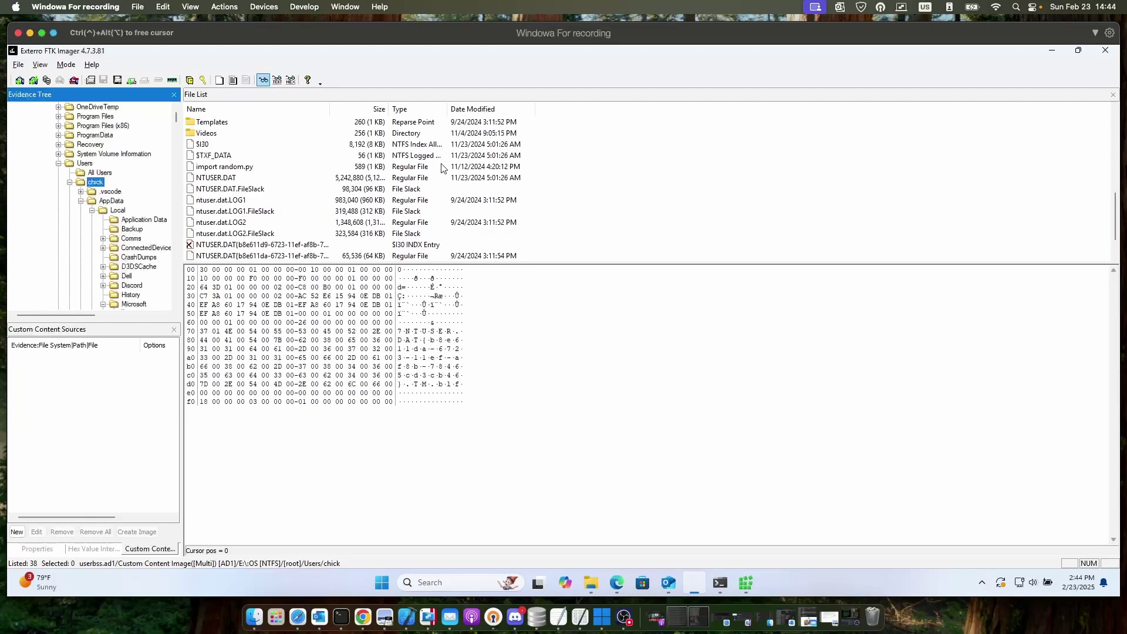
{"action": "scroll", "coordinate": [320, 205], "scroll_direction": "down", "scroll_amount": 1}
{"action": "scroll", "coordinate": [321, 205], "scroll_direction": "up", "scroll_amount": 1}
{"action": "scroll", "coordinate": [321, 206], "scroll_direction": "down", "scroll_amount": 1}
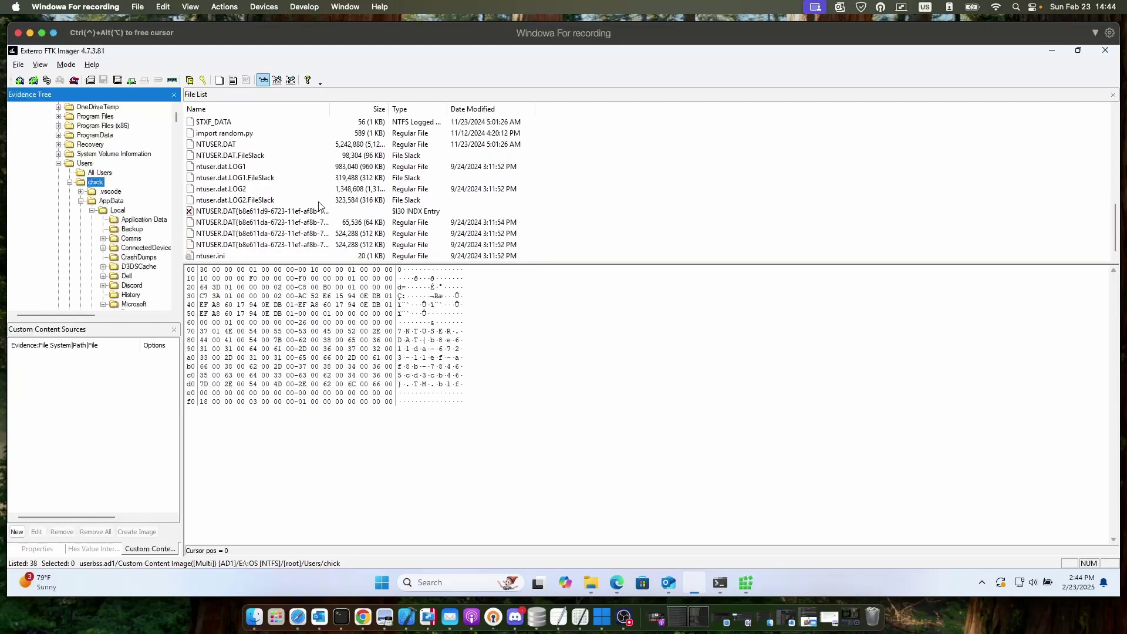
{"action": "scroll", "coordinate": [319, 206], "scroll_direction": "up", "scroll_amount": 3}
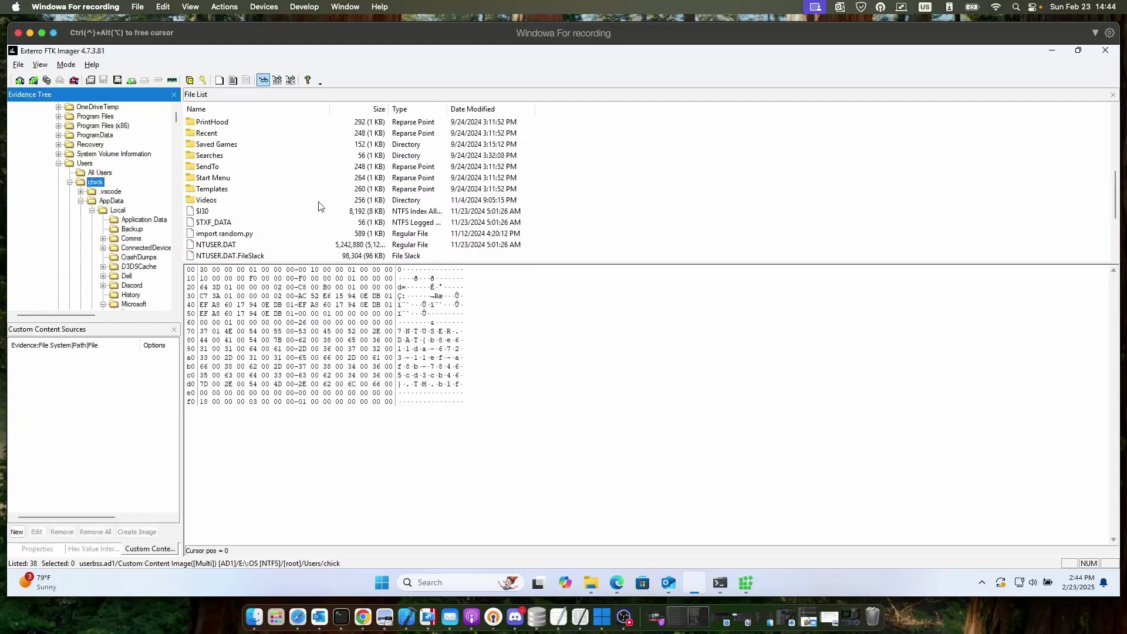
{"action": "scroll", "coordinate": [319, 206], "scroll_direction": "down", "scroll_amount": 3}
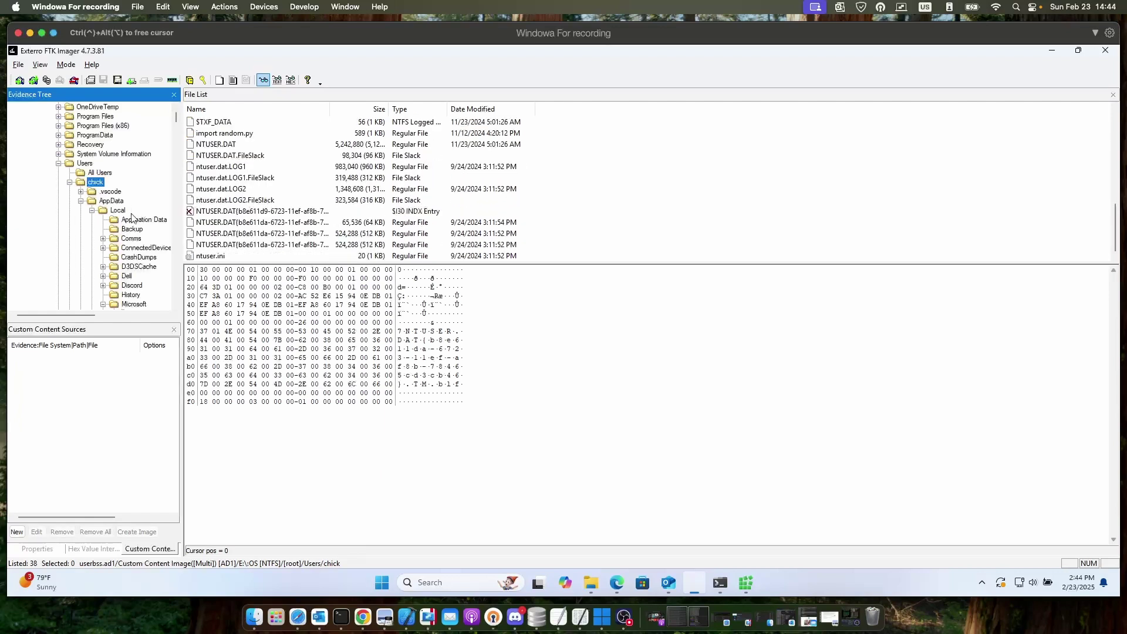
Switch to the CTF challenge page in Safari, close Venomous Variables and open the Windows 11 challenge Follow the Thread.
{"action": "key", "text": "super+Tab"}
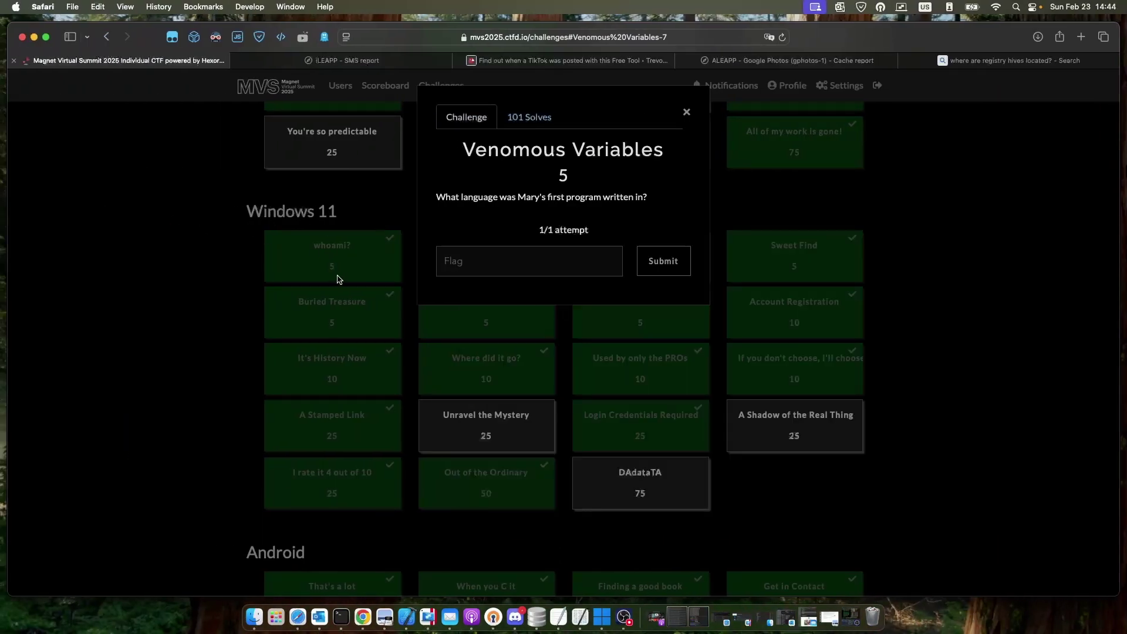
{"action": "left_click", "coordinate": [338, 279]}
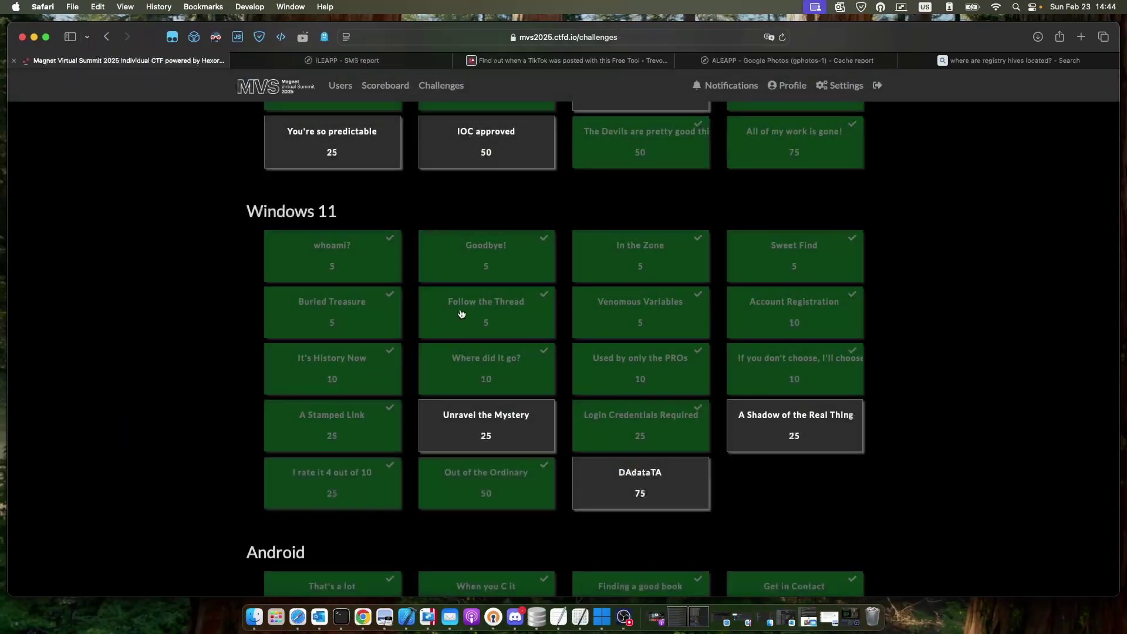
{"action": "left_click", "coordinate": [477, 304]}
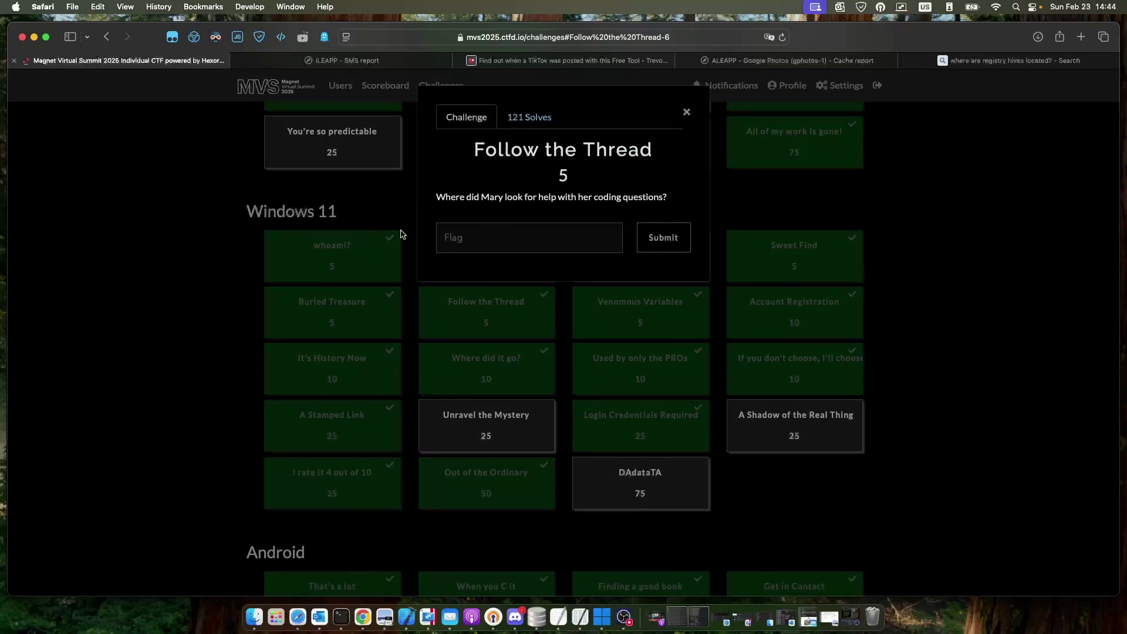
Switch to the History database in DB Browser for SQLite and filter the urls table by the title "Python".
{"action": "key", "text": "ctrl+Left"}
{"action": "left_click", "coordinate": [179, 134]}
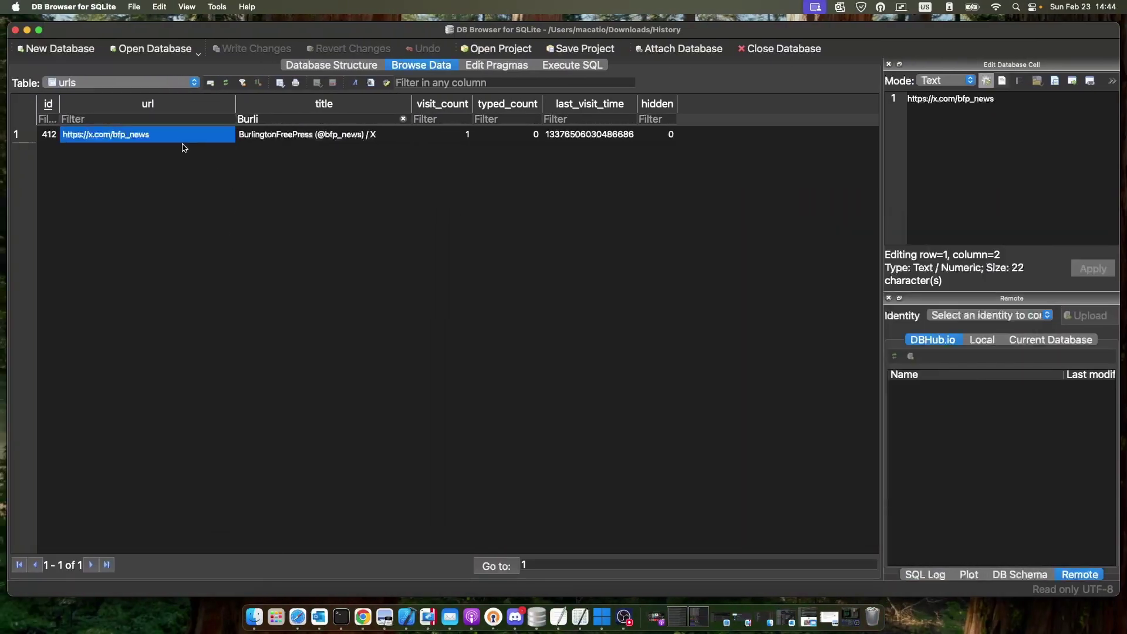
{"action": "double_click", "coordinate": [260, 119]}
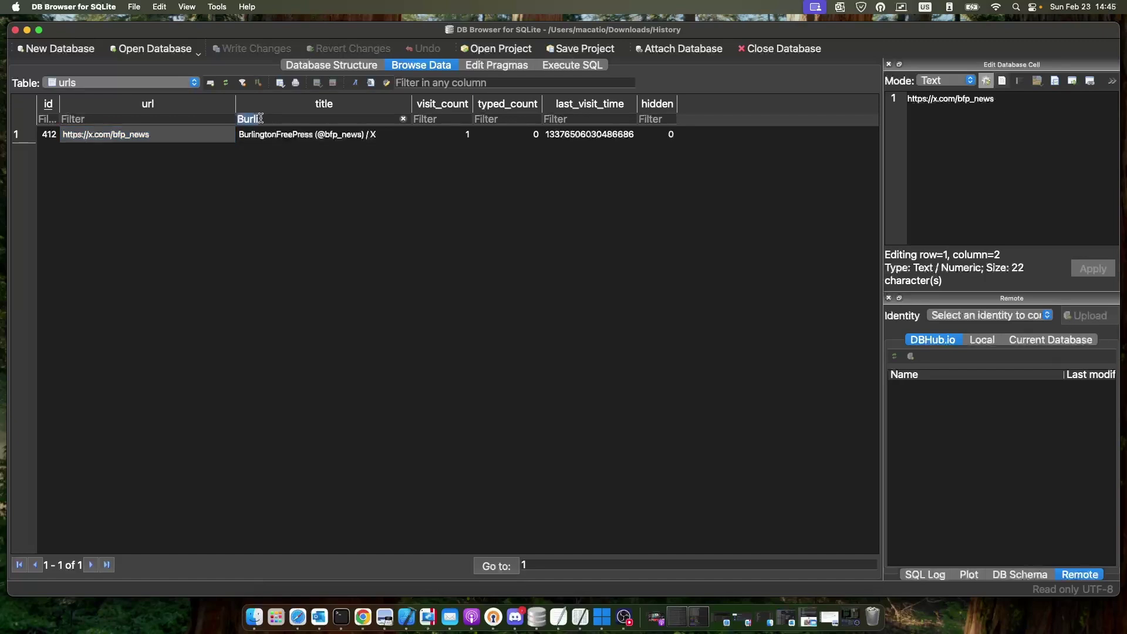
{"action": "type", "text": "Python"}
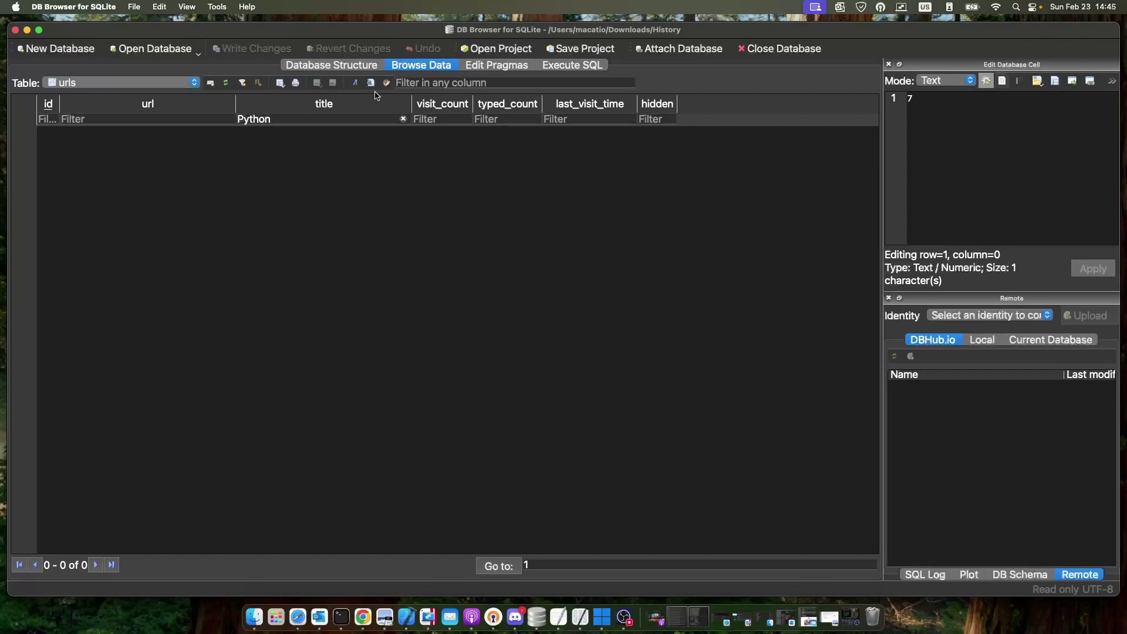
Try the shorter title filter "py" on the urls table, and clear the filter to list every row.
{"action": "key", "text": "BackSpace"}
{"action": "key", "text": "BackSpace"}
{"action": "key", "text": "BackSpace"}
{"action": "key", "text": "BackSpace"}
{"action": "key", "text": "BackSpace"}
{"action": "key", "text": "BackSpace"}
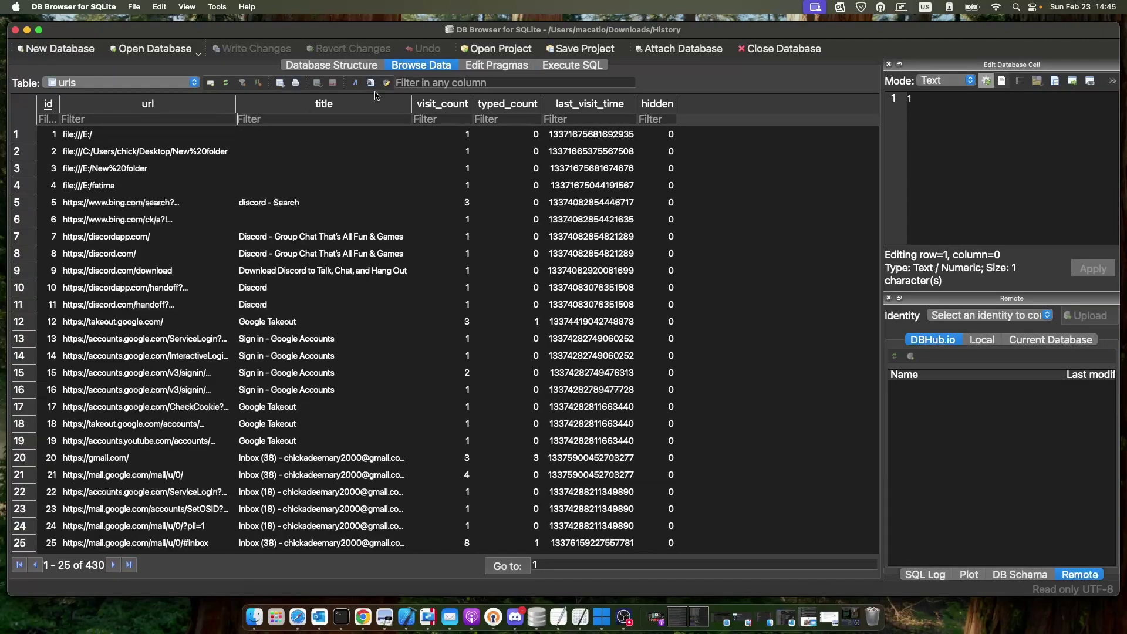
{"action": "type", "text": "py"}
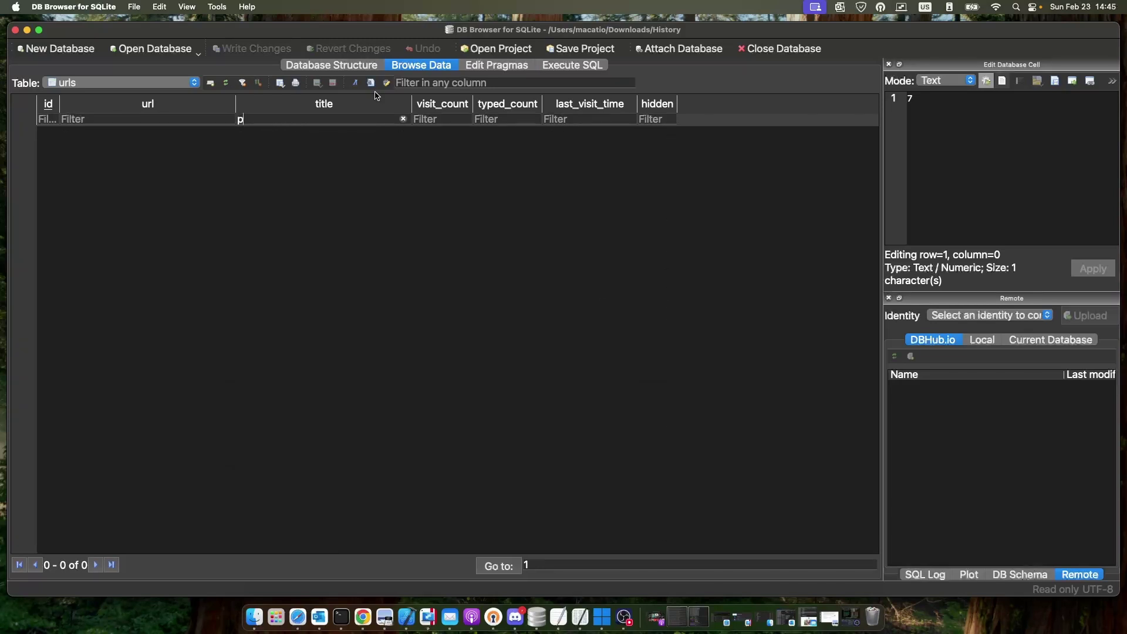
{"action": "key", "text": "BackSpace"}
Examine the page titles across the urls table for a site used to get help with coding questions.
{"action": "scroll", "coordinate": [379, 232], "scroll_direction": "down", "scroll_amount": 10}
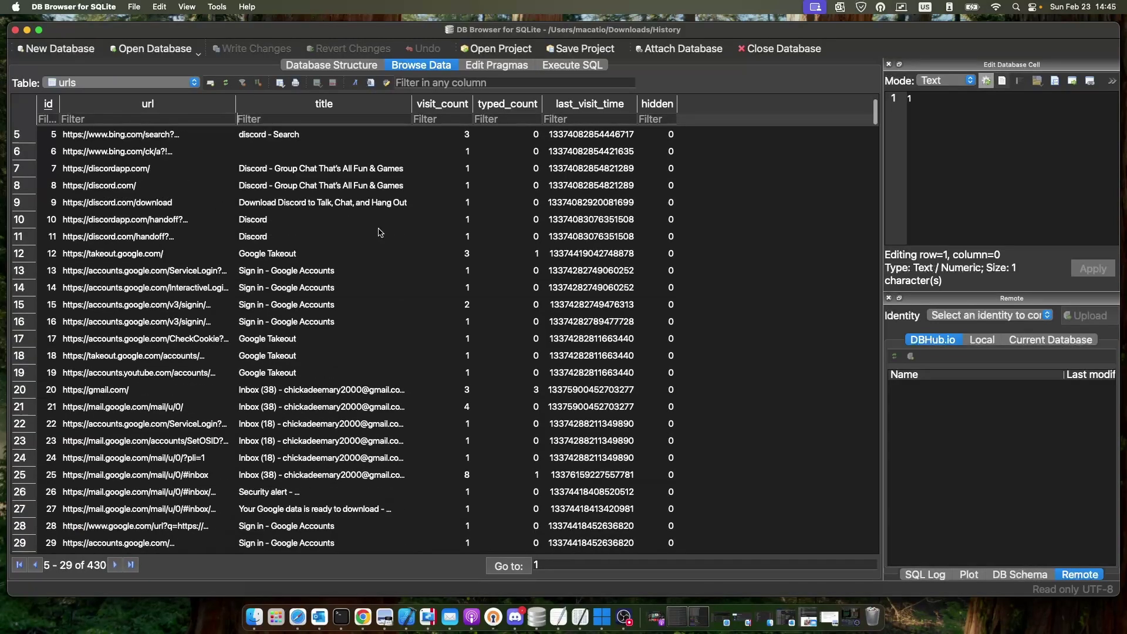
{"action": "scroll", "coordinate": [379, 233], "scroll_direction": "down", "scroll_amount": 20}
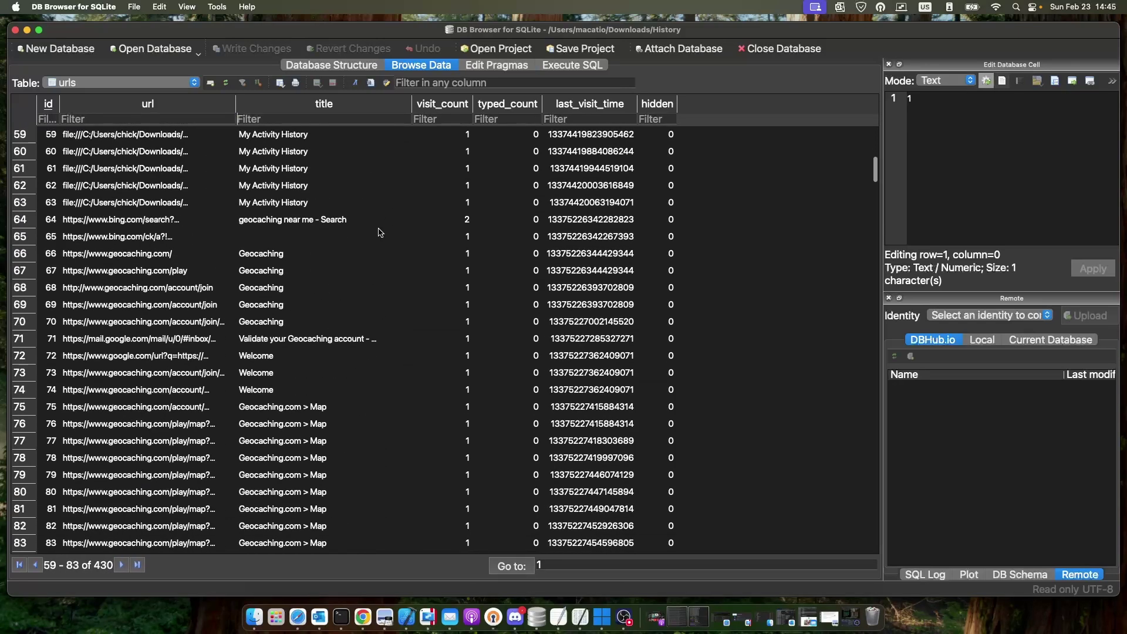
{"action": "scroll", "coordinate": [379, 232], "scroll_direction": "down", "scroll_amount": 9}
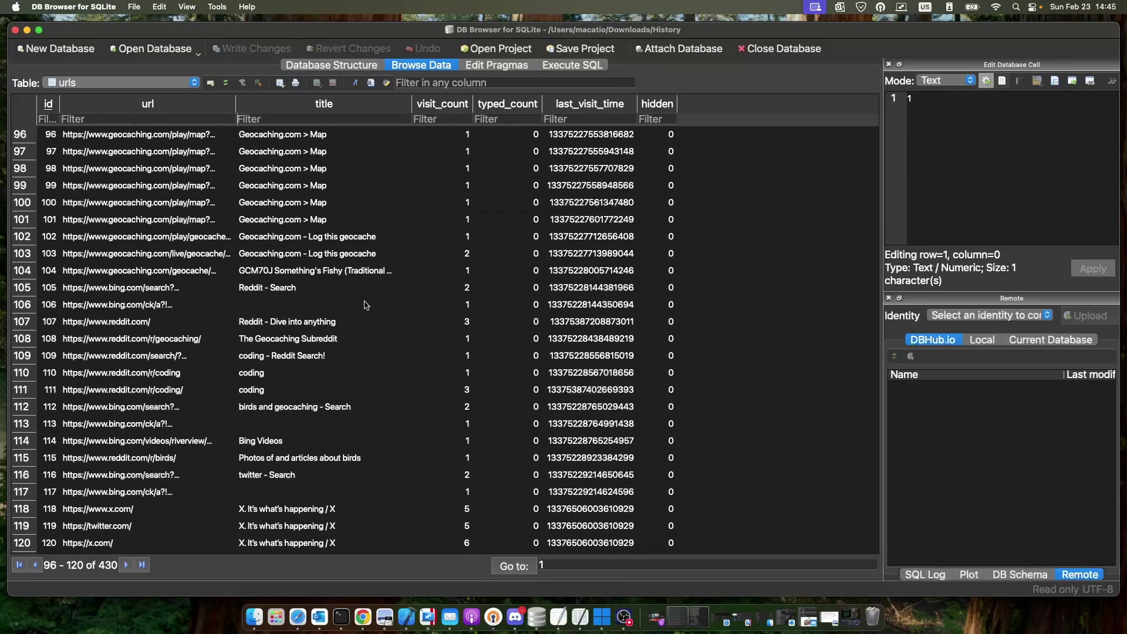
{"action": "scroll", "coordinate": [366, 305], "scroll_direction": "down", "scroll_amount": 5}
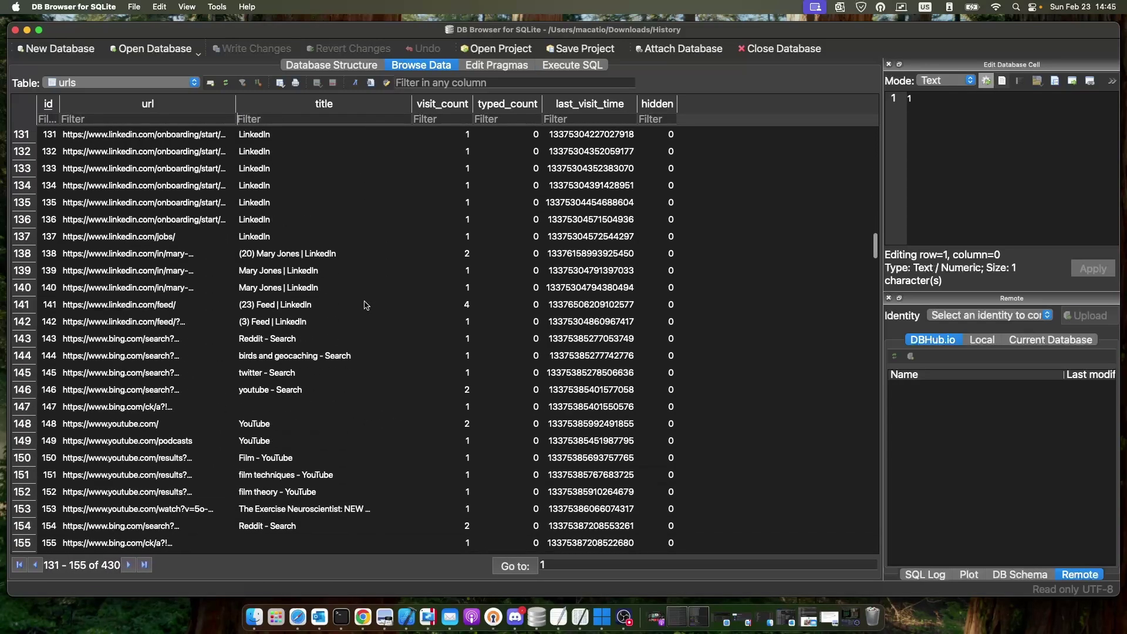
{"action": "scroll", "coordinate": [284, 287], "scroll_direction": "down", "scroll_amount": 8}
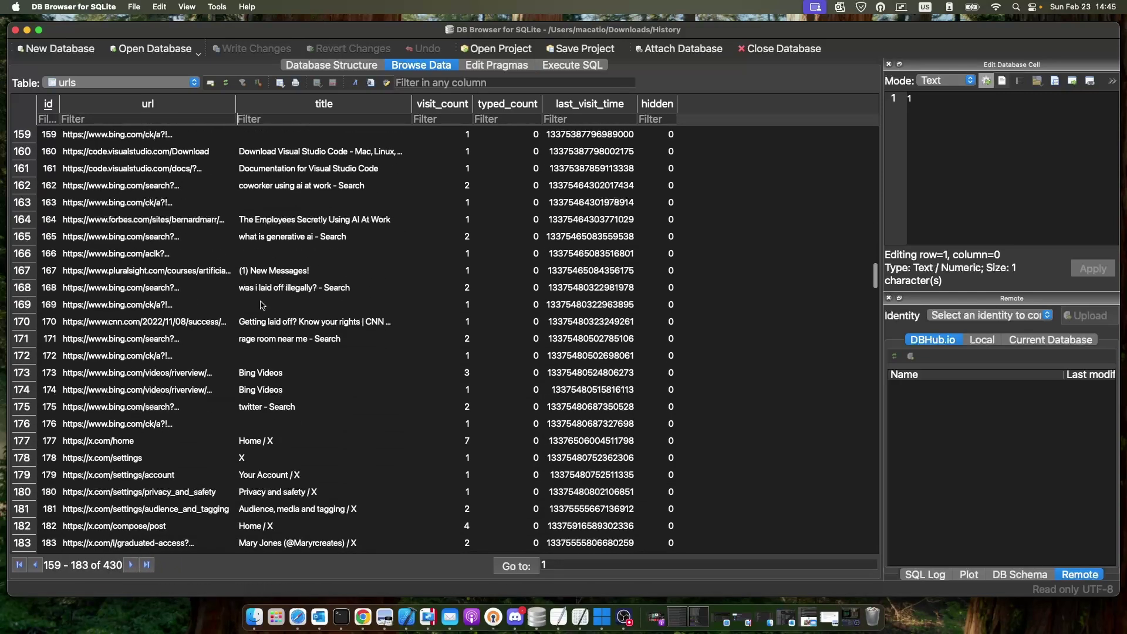
{"action": "scroll", "coordinate": [231, 334], "scroll_direction": "down", "scroll_amount": 1}
{"action": "scroll", "coordinate": [230, 335], "scroll_direction": "down", "scroll_amount": 4}
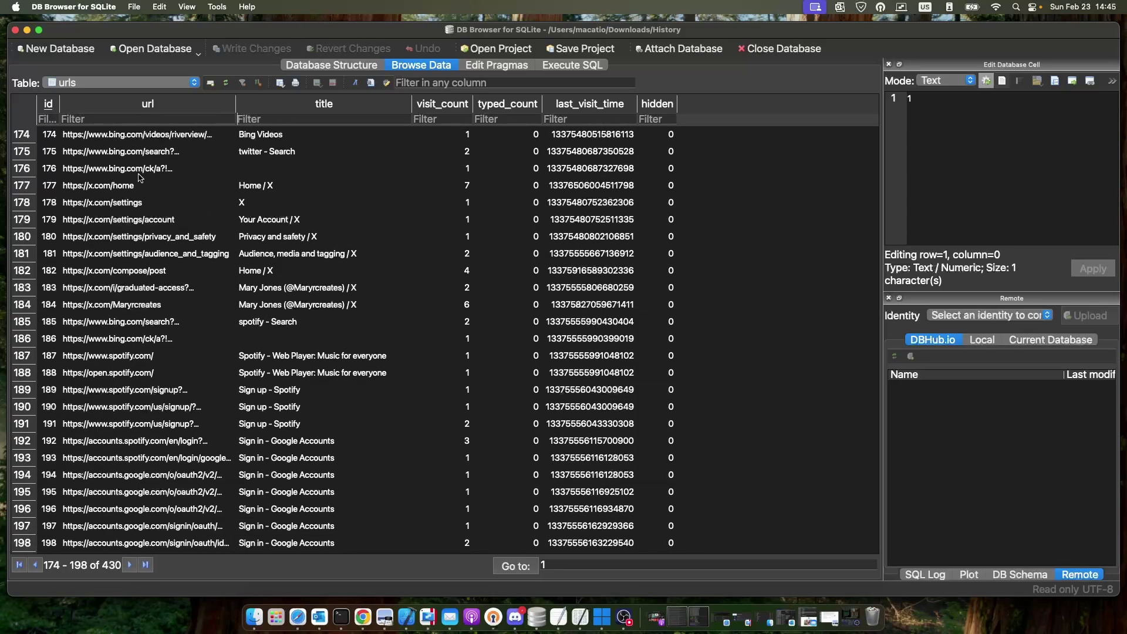
Filter the urls table by the url text "red", review the matching rows and select the title "coding - Reddit Search!".
{"action": "left_click", "coordinate": [150, 119]}
{"action": "type", "text": "re"}
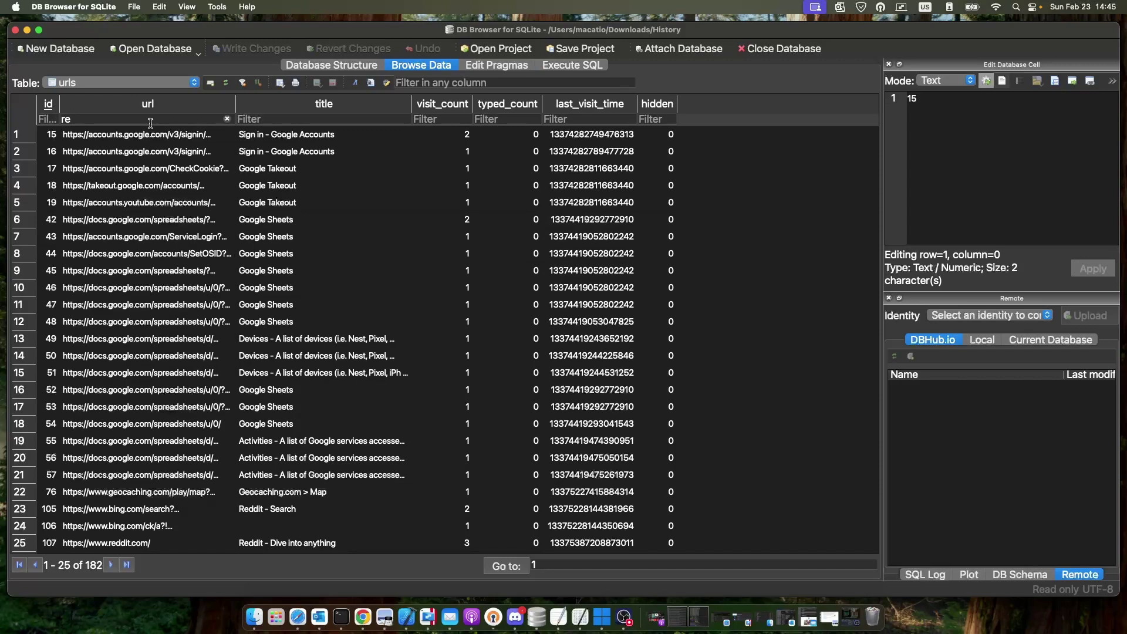
{"action": "type", "text": "d"}
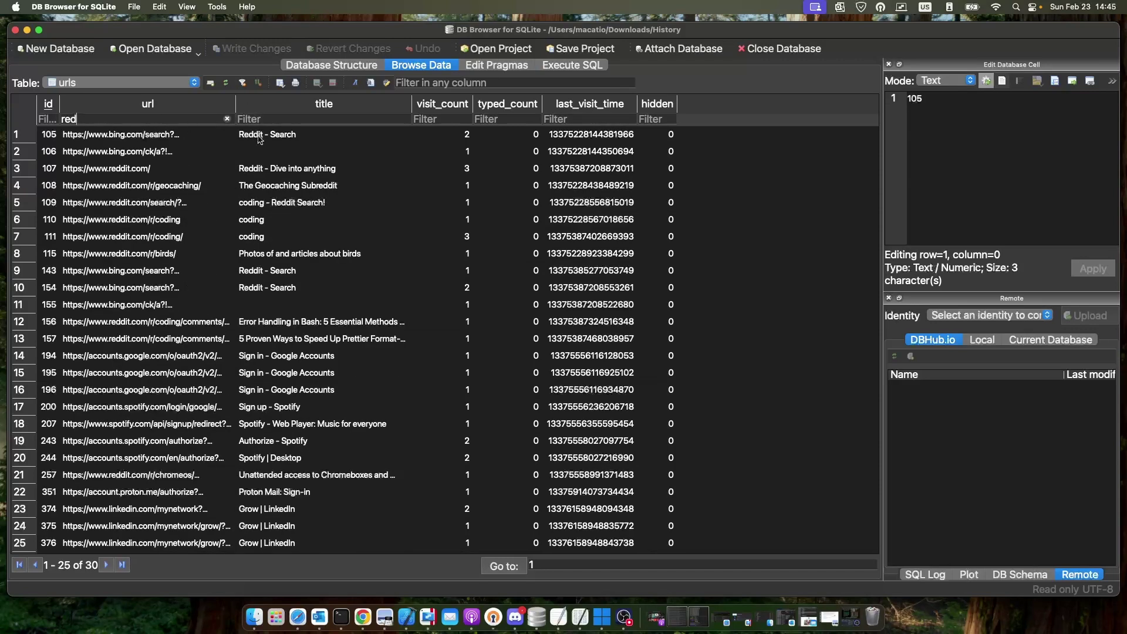
{"action": "scroll", "coordinate": [249, 174], "scroll_direction": "down", "scroll_amount": 5}
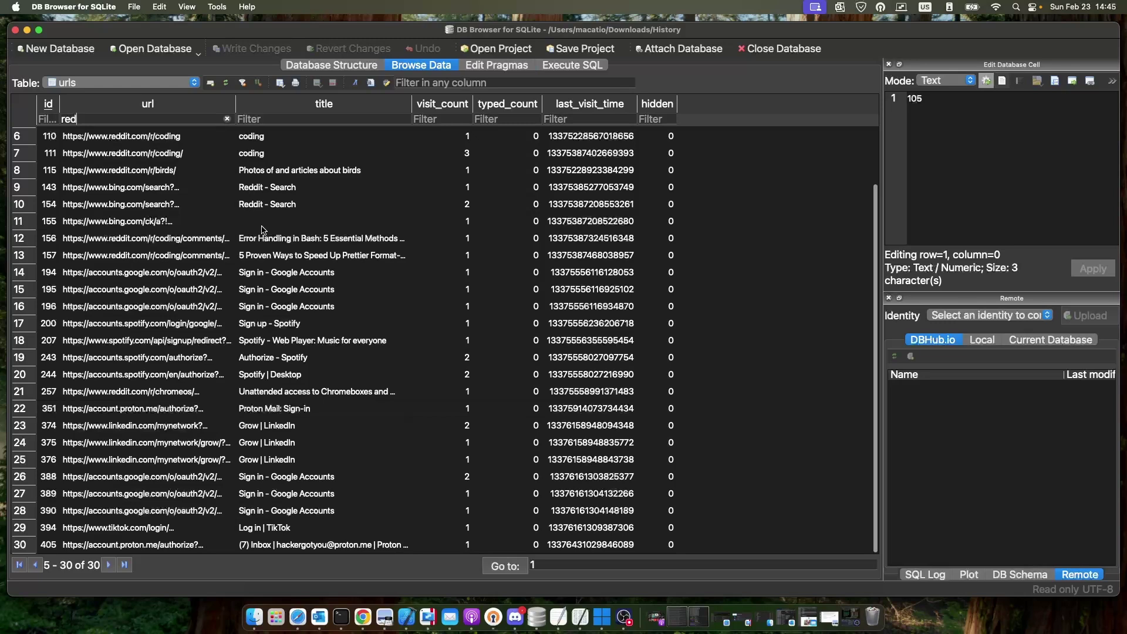
{"action": "scroll", "coordinate": [262, 230], "scroll_direction": "up", "scroll_amount": 5}
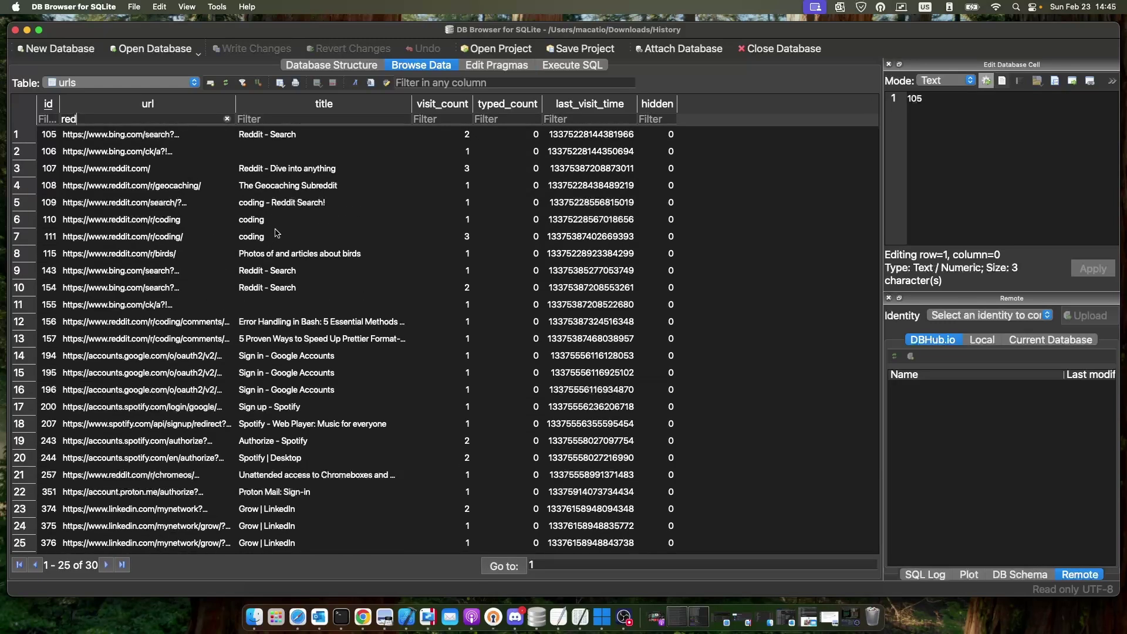
{"action": "left_click", "coordinate": [285, 209]}
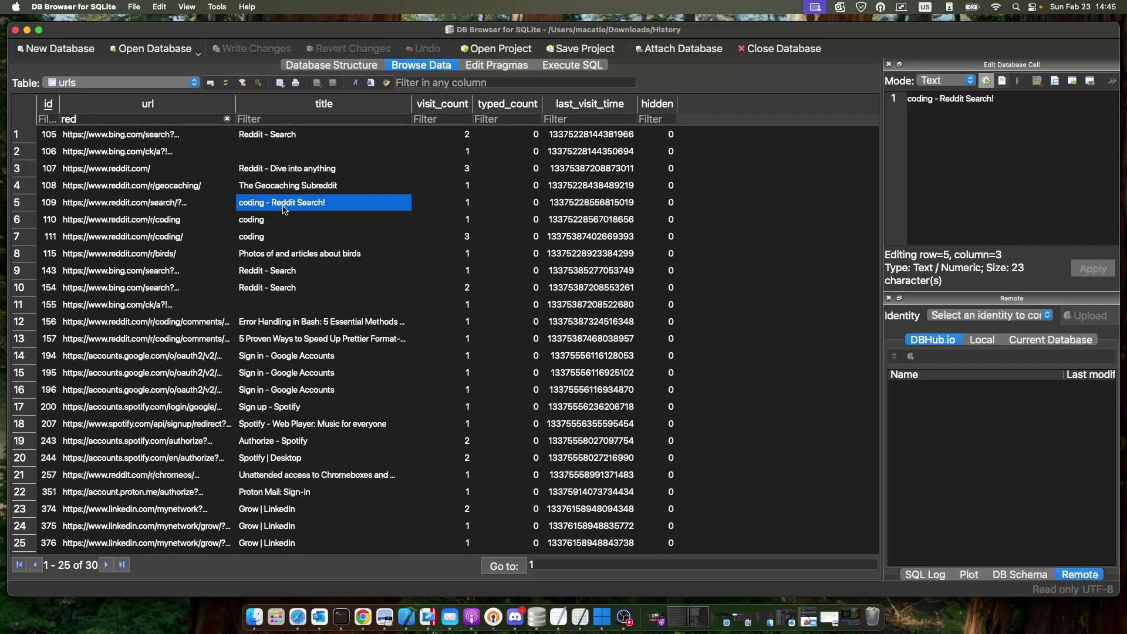
Switch to the CTF challenge page in Safari, close Follow the Thread and open the Windows 11 challenge Account Registration.
{"action": "key", "text": "ctrl+Right"}
{"action": "left_click", "coordinate": [347, 196]}
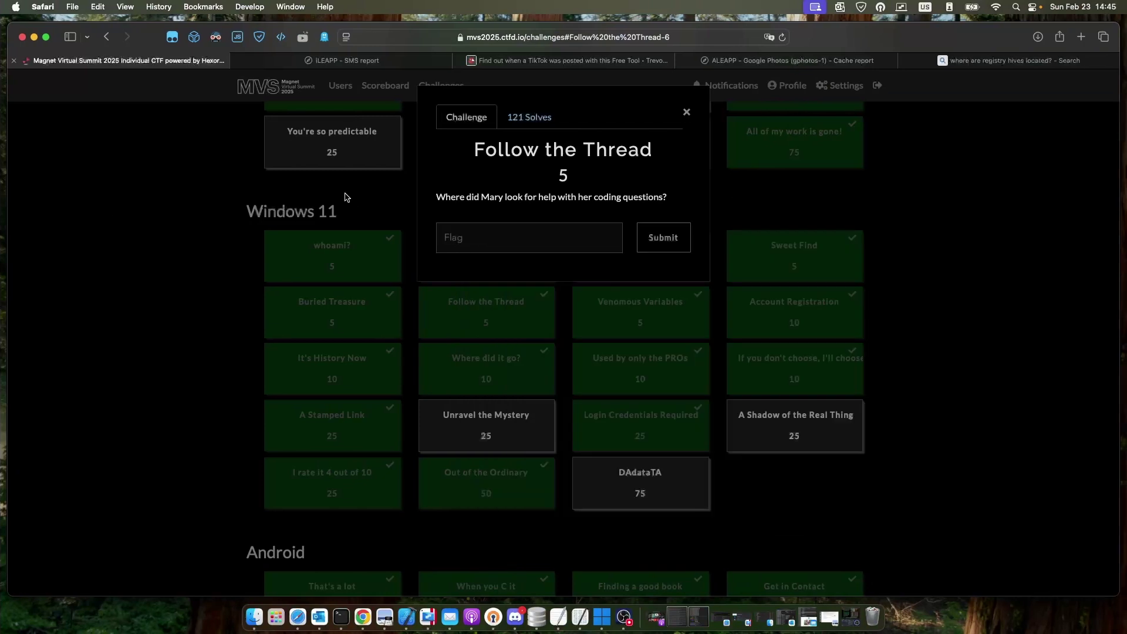
{"action": "left_click", "coordinate": [405, 300]}
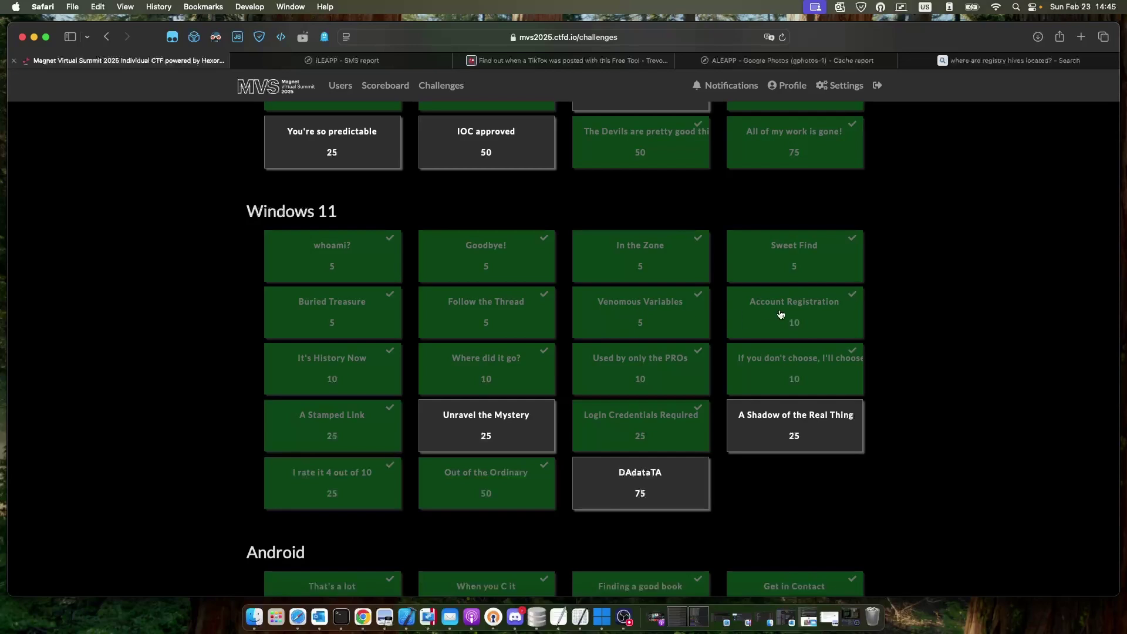
{"action": "left_click", "coordinate": [781, 315]}
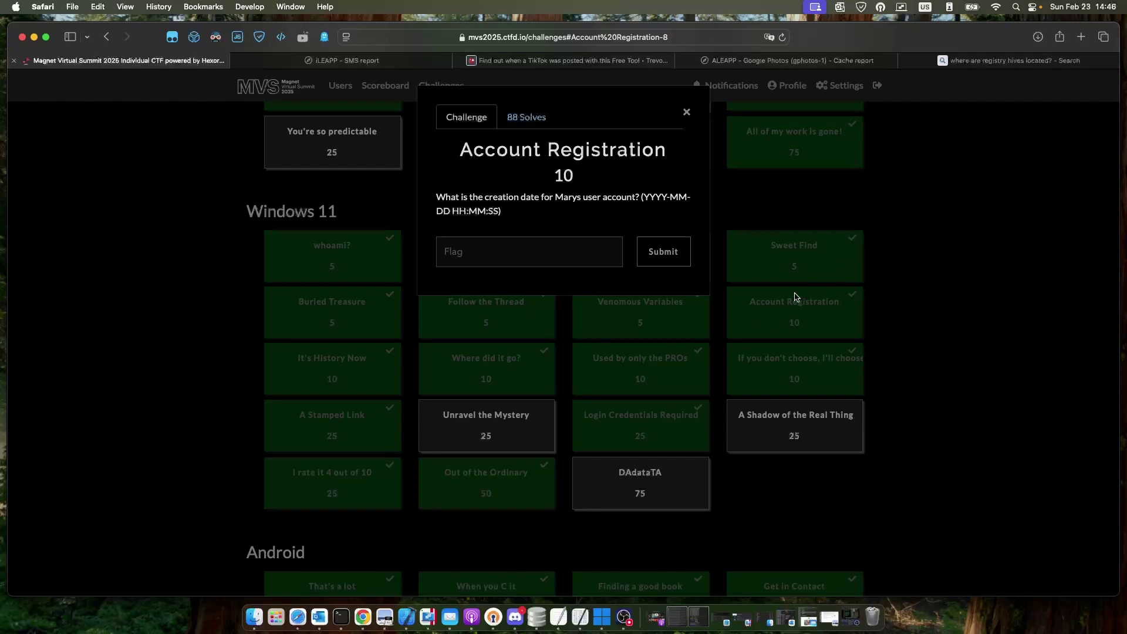
Switch to FTK Imager in the Windows machine and open the Windows/System32 folder of the disk image.
{"action": "key", "text": "super+Tab"}
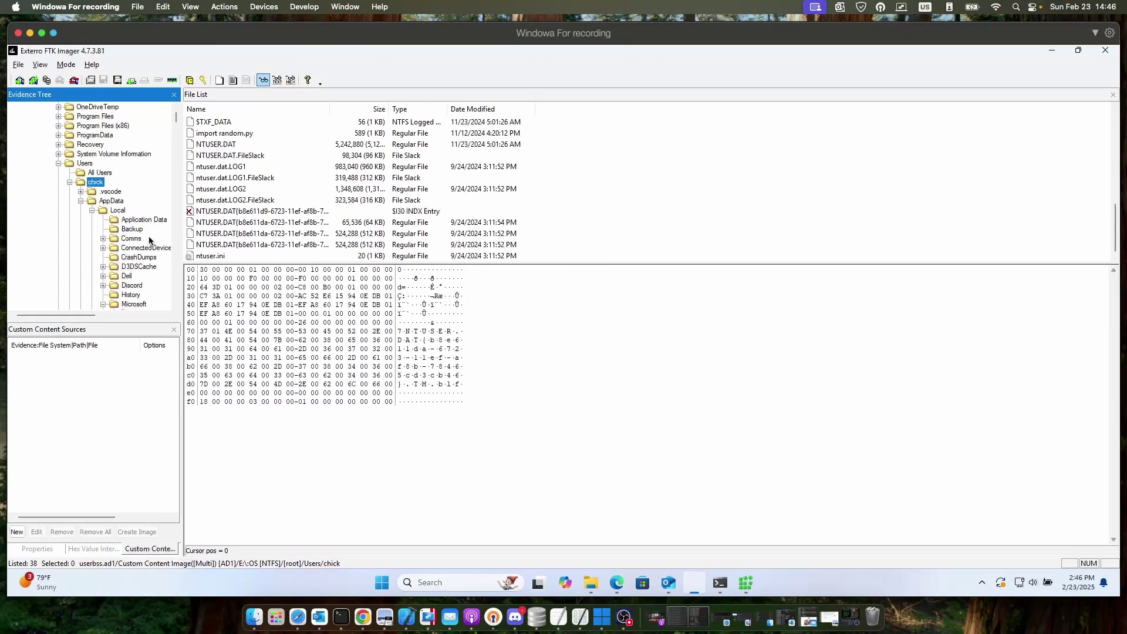
{"action": "scroll", "coordinate": [145, 242], "scroll_direction": "down", "scroll_amount": 4}
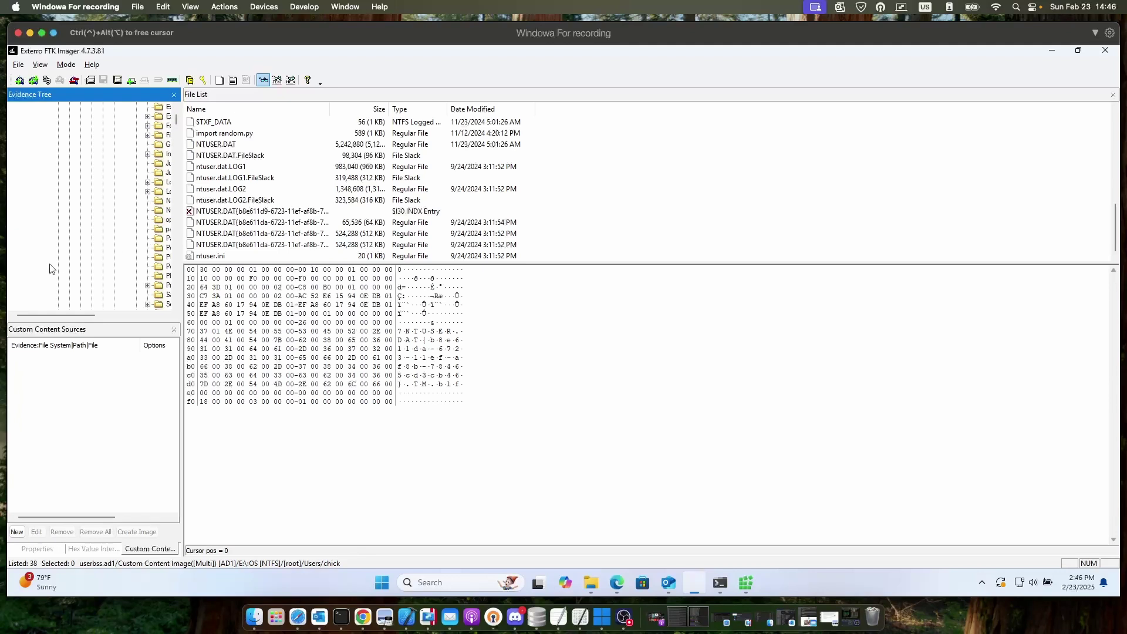
{"action": "scroll", "coordinate": [50, 269], "scroll_direction": "down", "scroll_amount": 5}
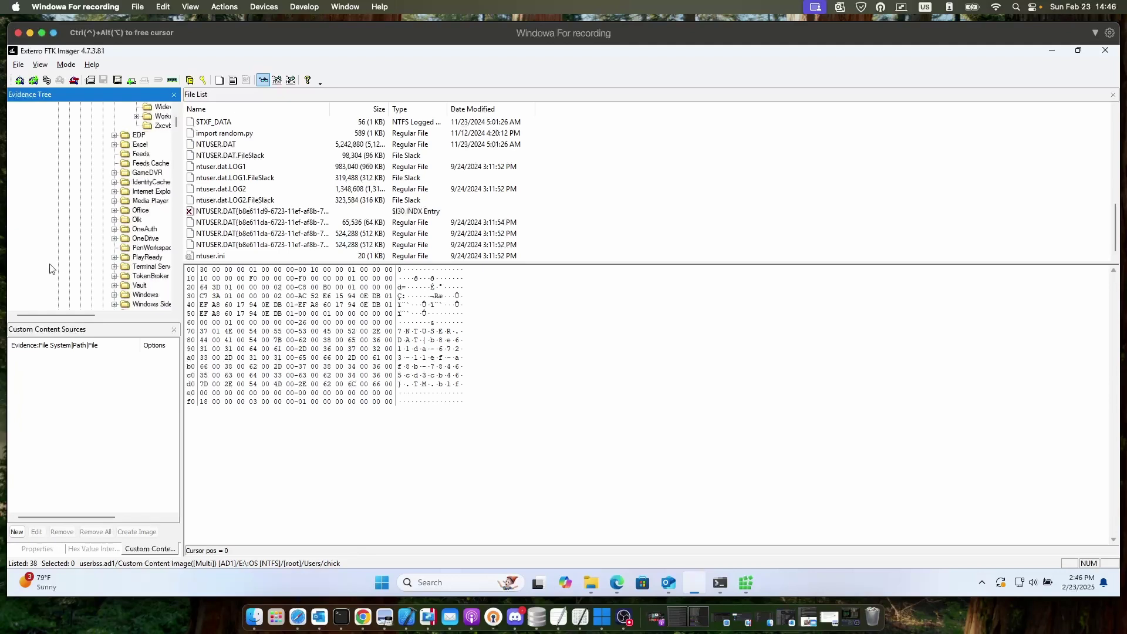
{"action": "scroll", "coordinate": [50, 269], "scroll_direction": "down", "scroll_amount": 10}
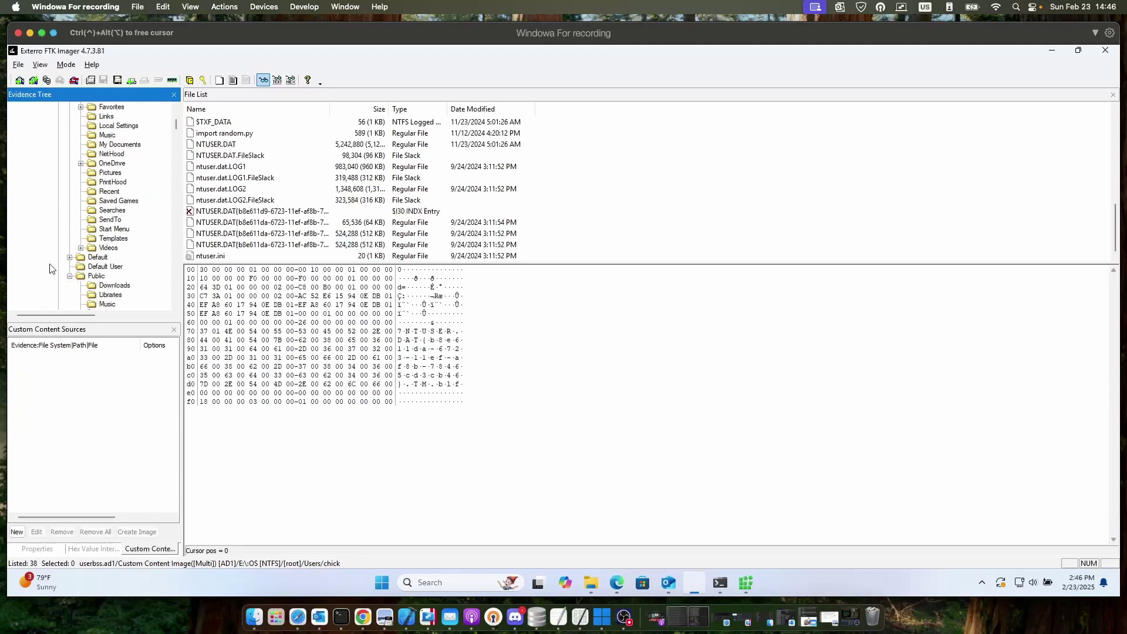
{"action": "scroll", "coordinate": [50, 269], "scroll_direction": "down", "scroll_amount": 8}
{"action": "scroll", "coordinate": [161, 295], "scroll_direction": "down", "scroll_amount": 2}
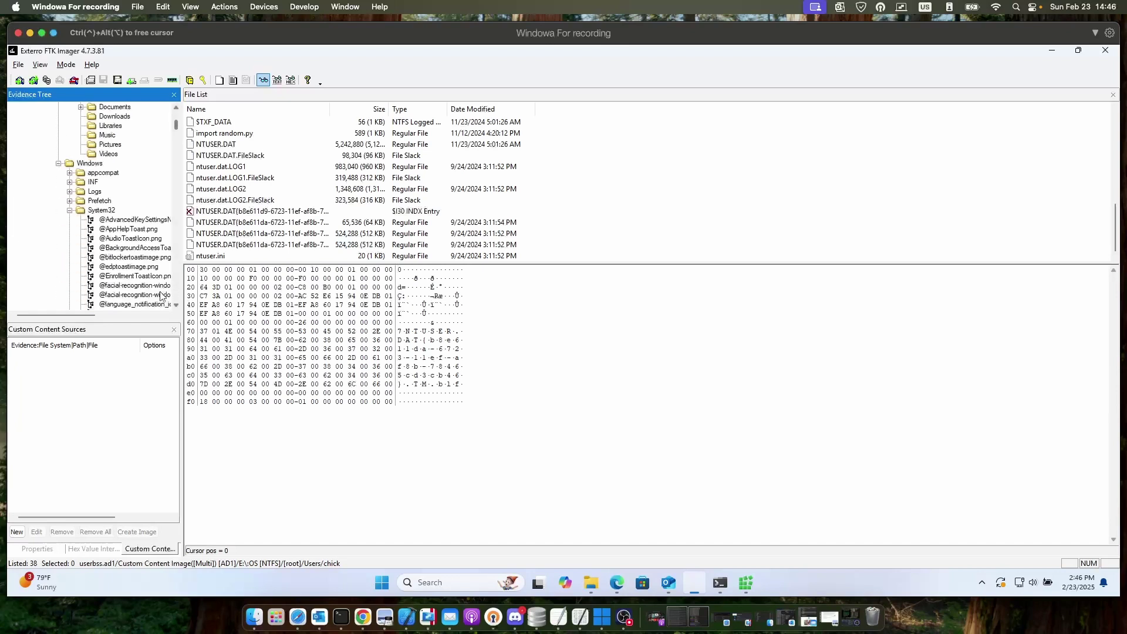
{"action": "scroll", "coordinate": [9, 224], "scroll_direction": "down", "scroll_amount": 10}
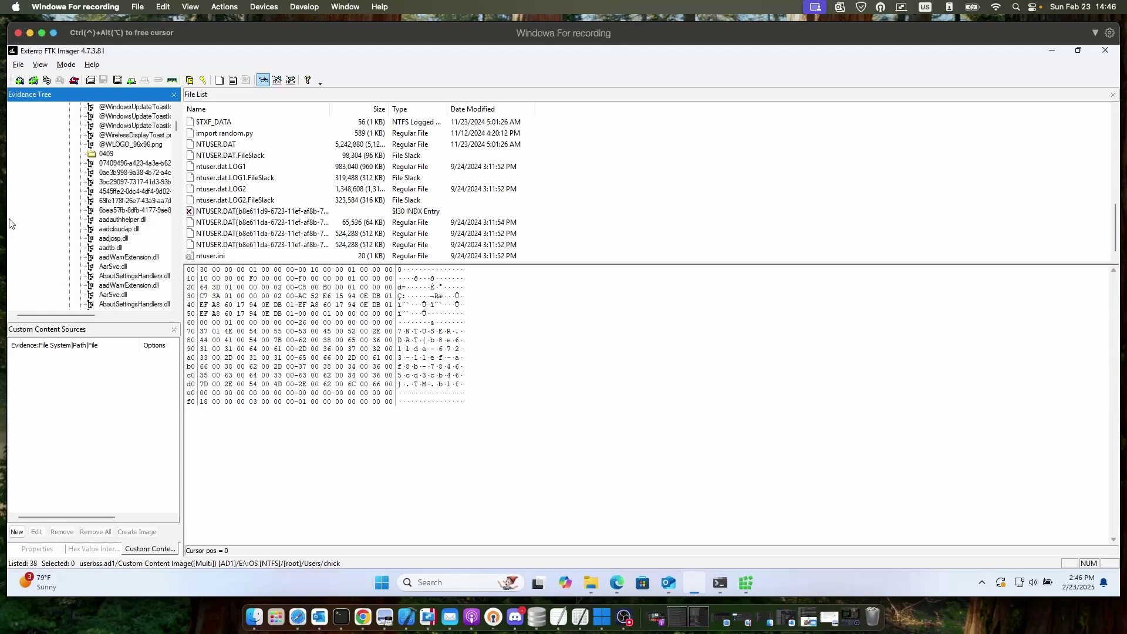
{"action": "scroll", "coordinate": [9, 224], "scroll_direction": "down", "scroll_amount": 2}
{"action": "scroll", "coordinate": [9, 224], "scroll_direction": "up", "scroll_amount": 2}
{"action": "scroll", "coordinate": [8, 224], "scroll_direction": "right", "scroll_amount": 1}
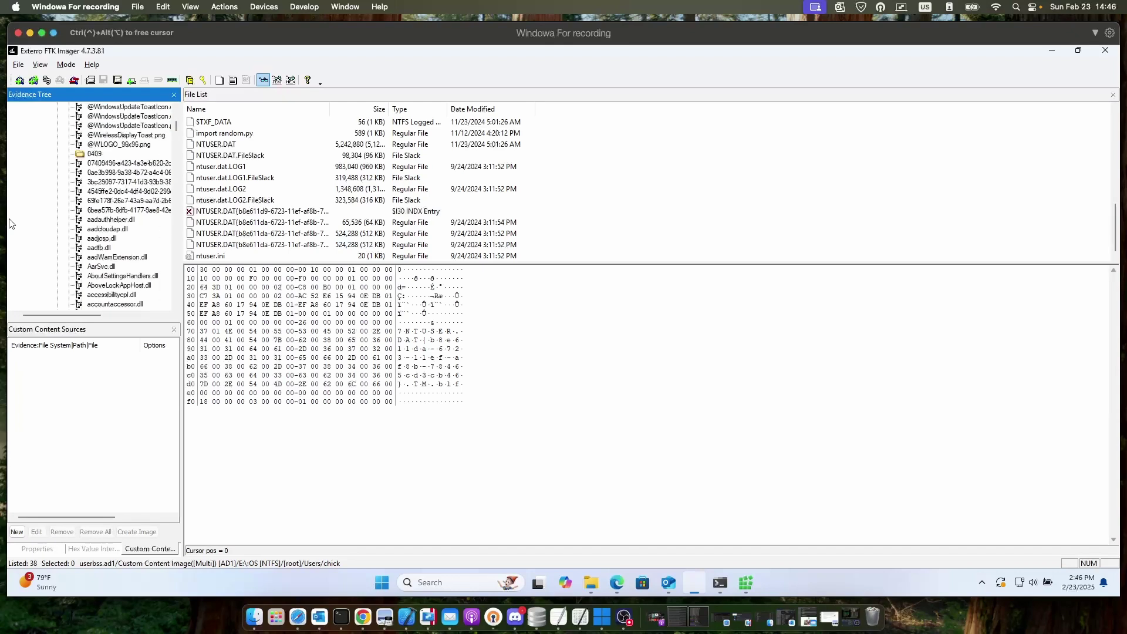
{"action": "scroll", "coordinate": [9, 224], "scroll_direction": "up", "scroll_amount": 15}
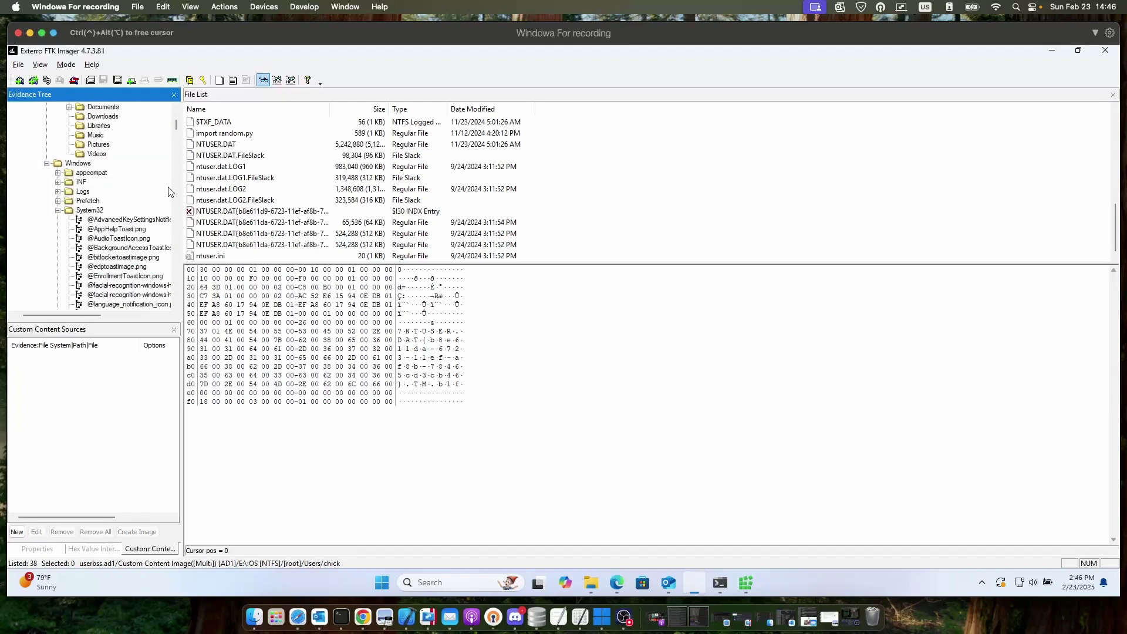
{"action": "left_click", "coordinate": [98, 209]}
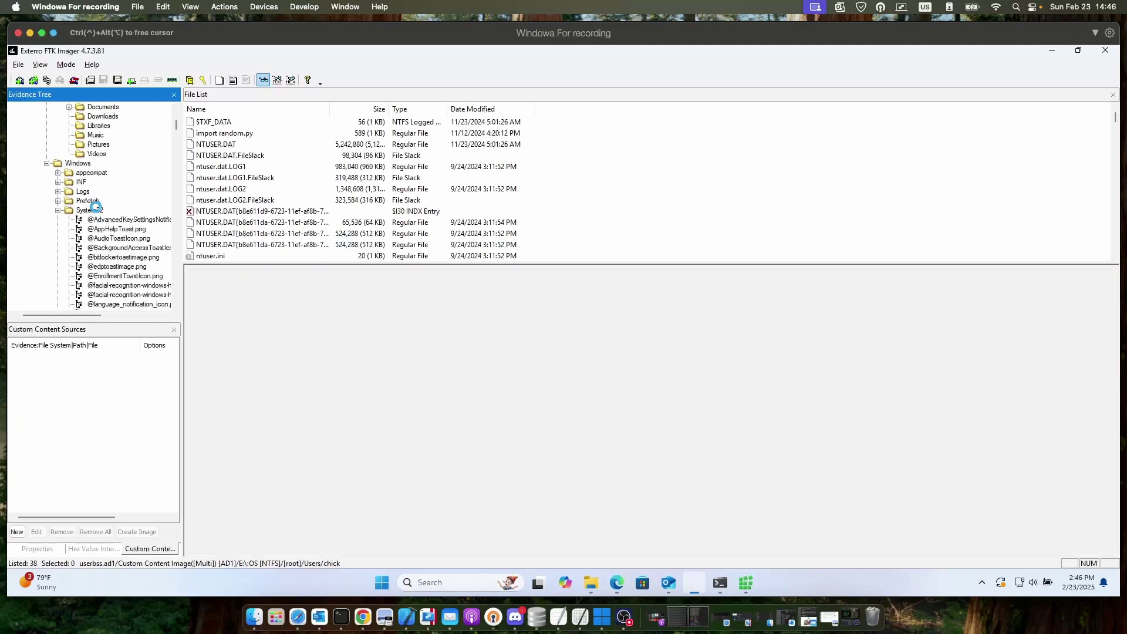
Open the config folder inside System32 to list the registry hive files.
{"action": "scroll", "coordinate": [226, 180], "scroll_direction": "down", "scroll_amount": 5}
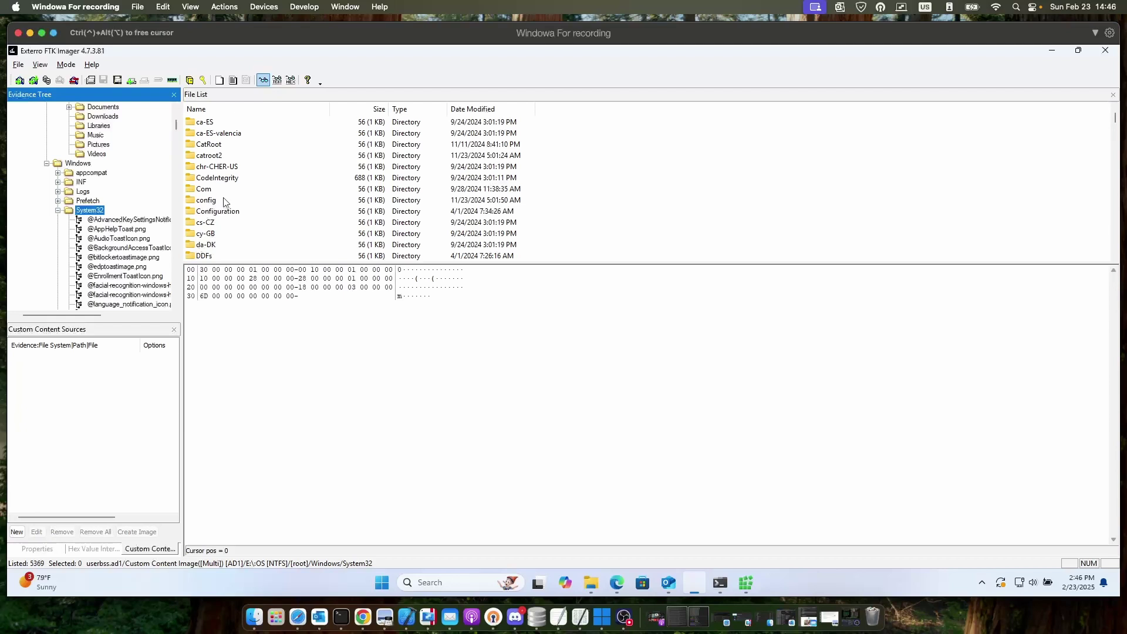
{"action": "left_click", "coordinate": [206, 204]}
{"action": "double_click", "coordinate": [205, 205]}
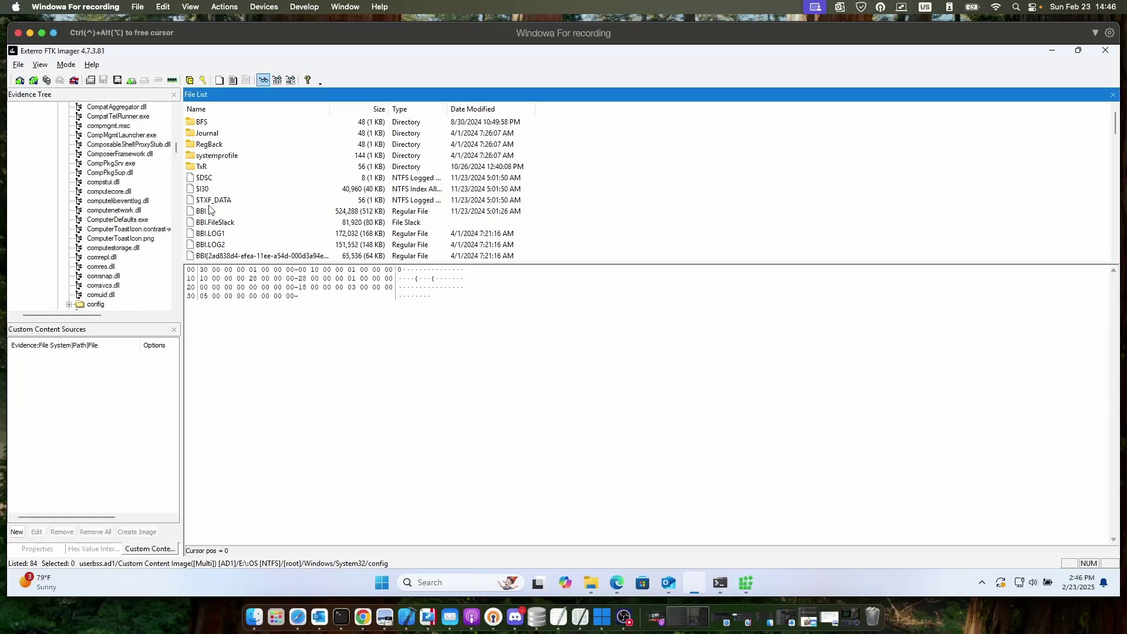
Export the SAM registry hive from the config folder to the Downloads folder.
{"action": "scroll", "coordinate": [277, 203], "scroll_direction": "down", "scroll_amount": 4}
{"action": "scroll", "coordinate": [278, 197], "scroll_direction": "down", "scroll_amount": 10}
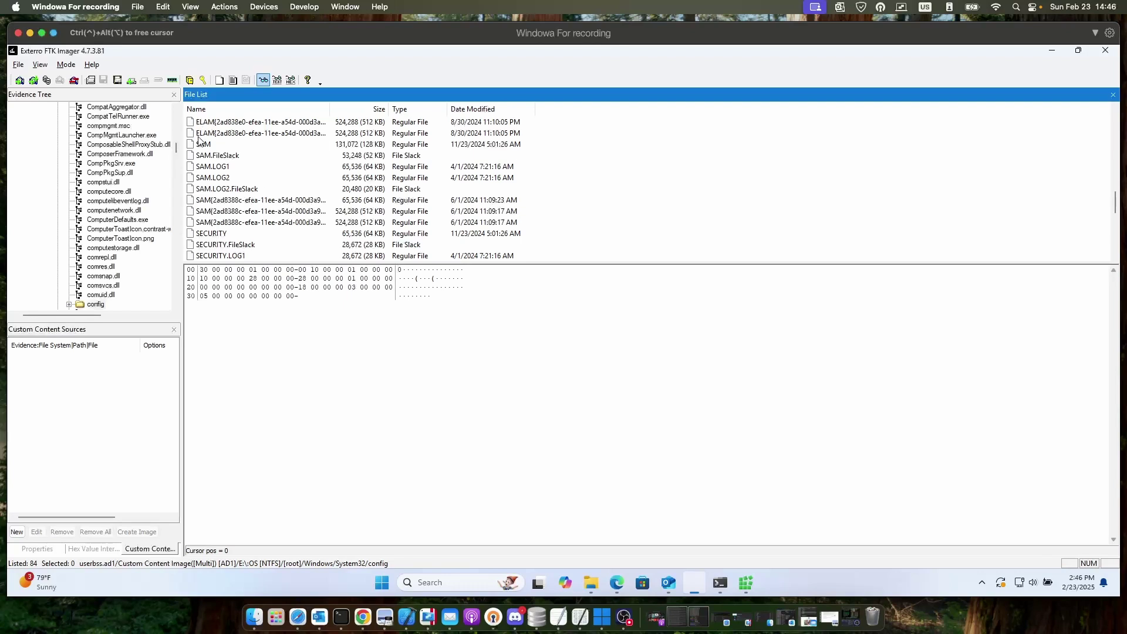
{"action": "left_click", "coordinate": [203, 145]}
{"action": "right_click", "coordinate": [206, 147]}
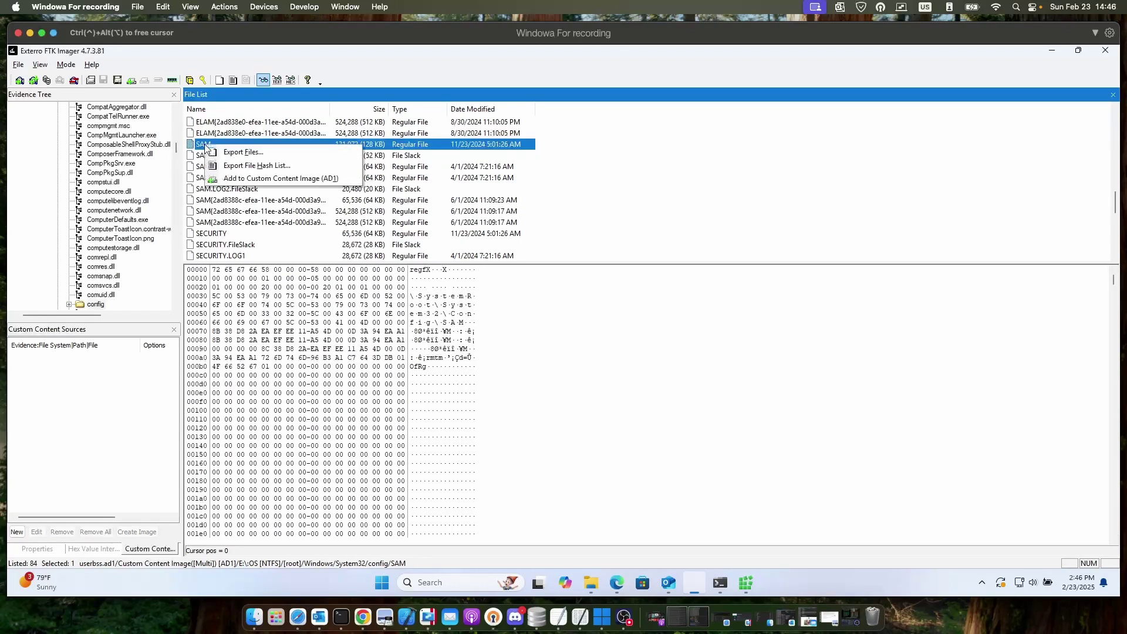
{"action": "left_click", "coordinate": [258, 152]}
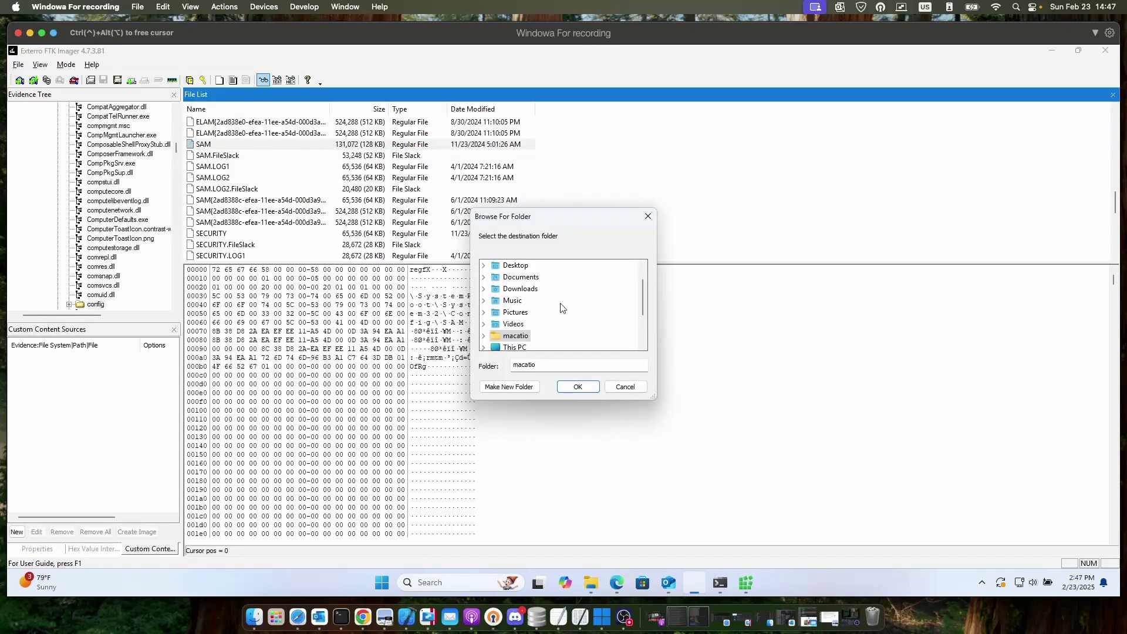
{"action": "left_click", "coordinate": [500, 289]}
{"action": "left_click", "coordinate": [579, 387]}
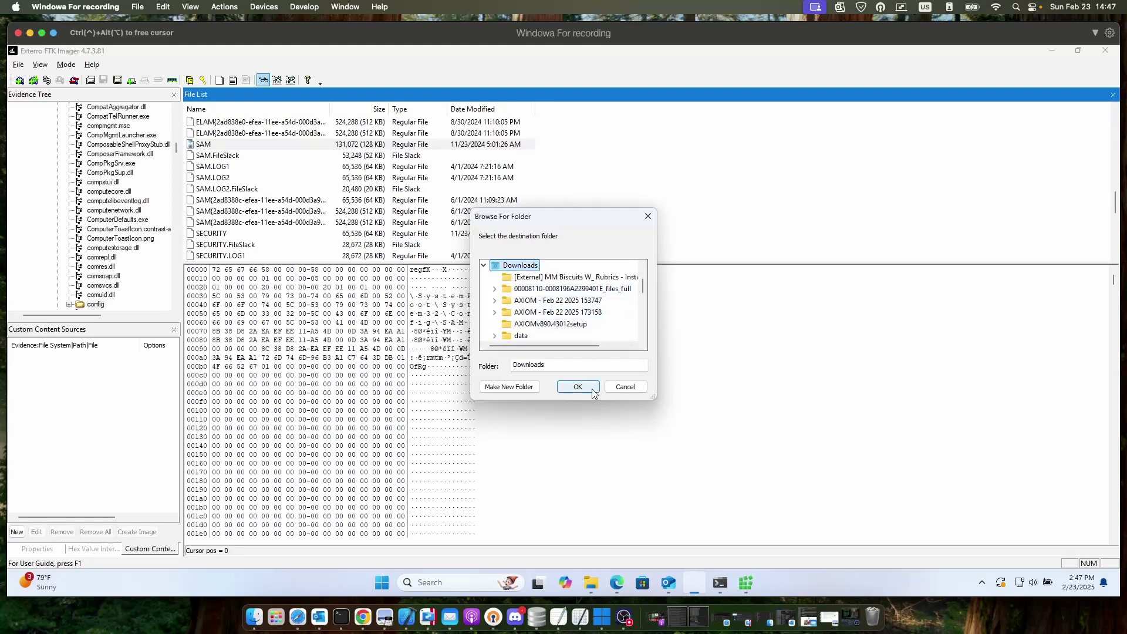
{"action": "left_click", "coordinate": [644, 336]}
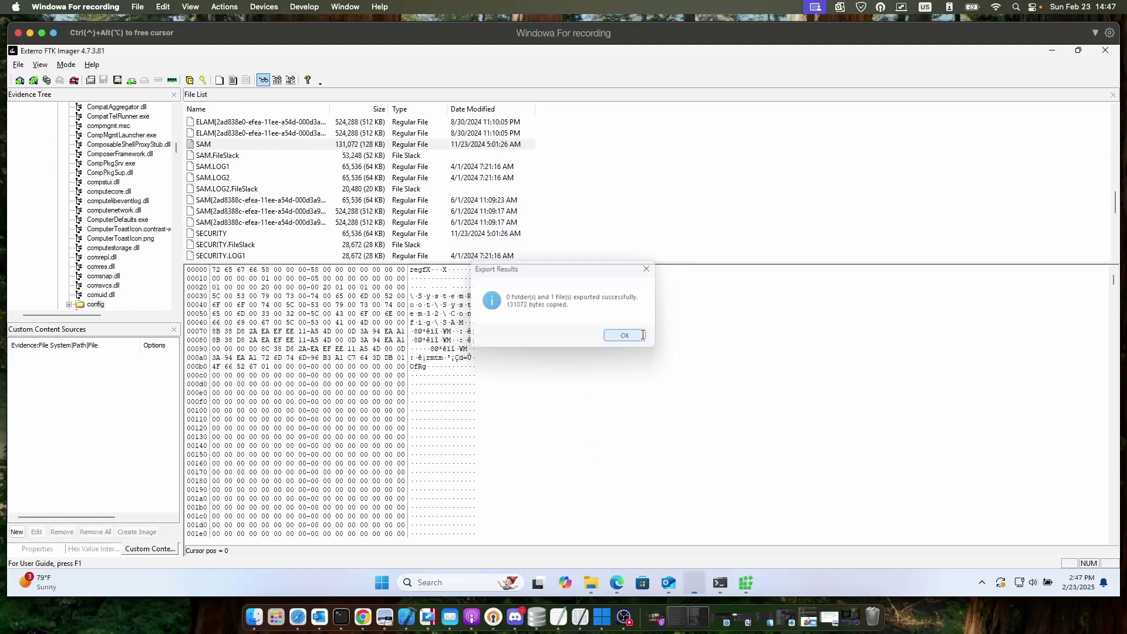
Switch to Registry Spy and open the exported SAM hive from the Downloads folder.
{"action": "left_click", "coordinate": [747, 582]}
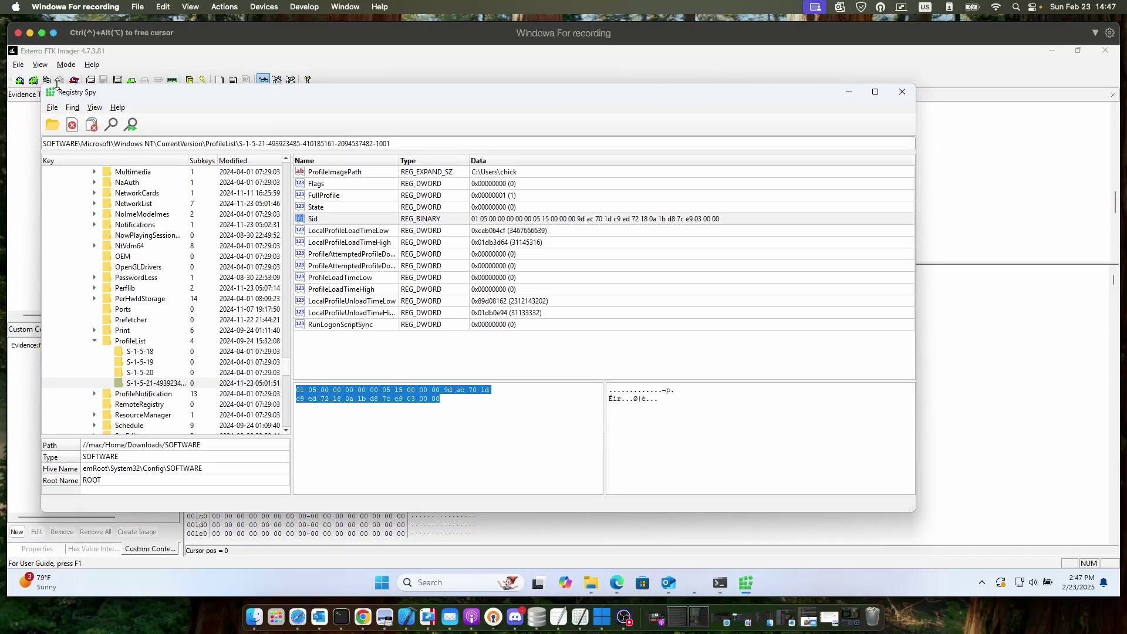
{"action": "left_click", "coordinate": [52, 108]}
{"action": "left_click", "coordinate": [73, 126]}
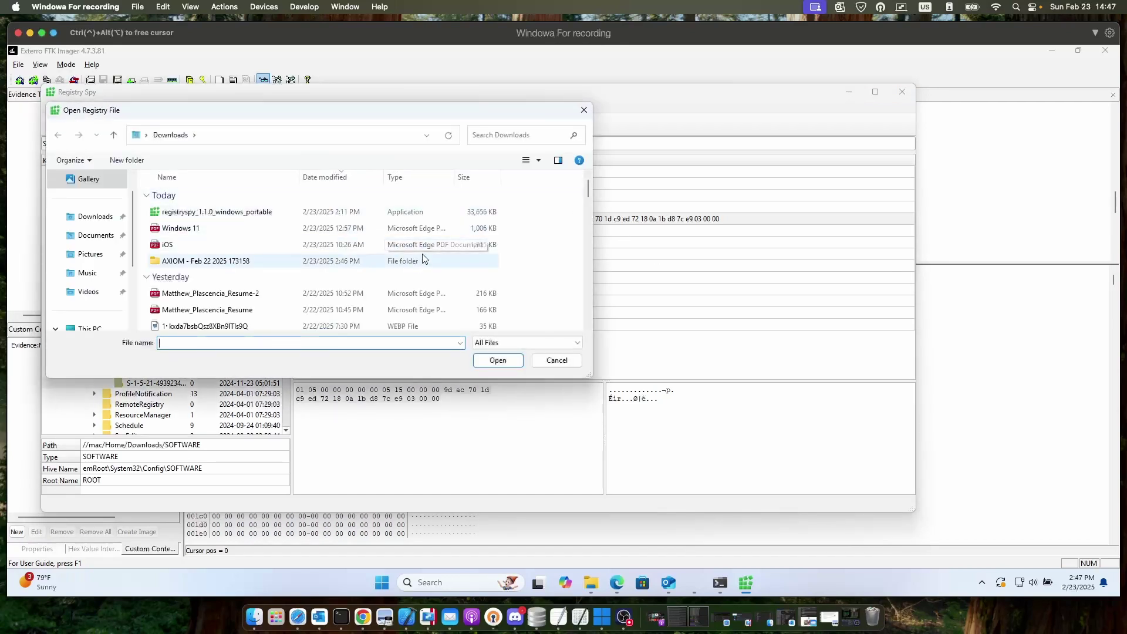
{"action": "scroll", "coordinate": [420, 252], "scroll_direction": "down", "scroll_amount": 10}
{"action": "scroll", "coordinate": [423, 259], "scroll_direction": "down", "scroll_amount": 15}
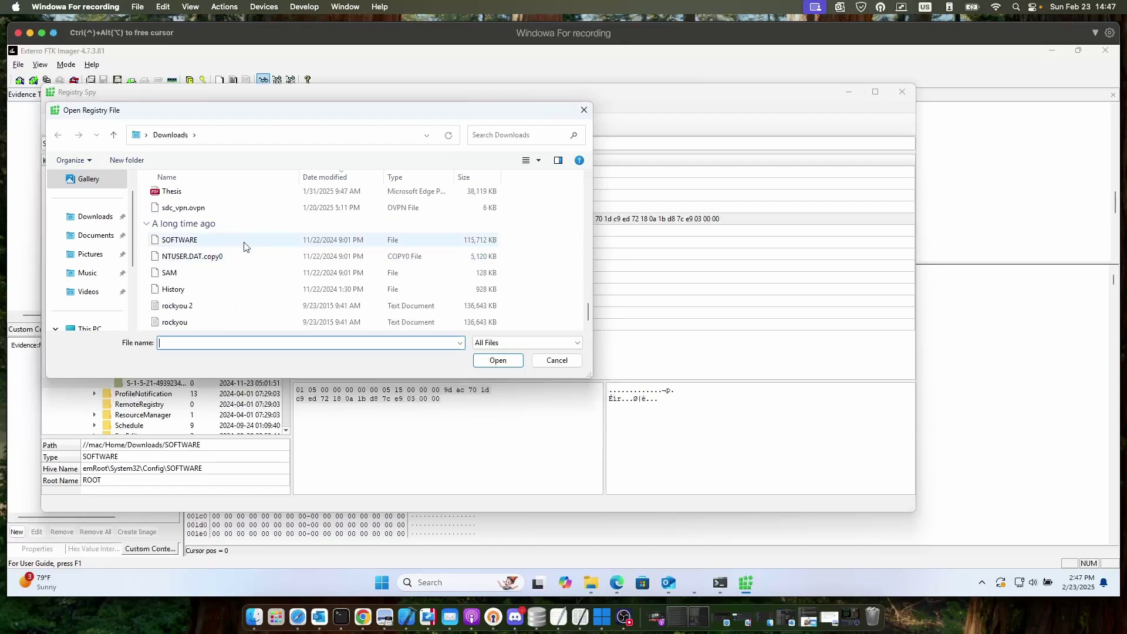
{"action": "left_click", "coordinate": [192, 274]}
{"action": "double_click", "coordinate": [192, 274]}
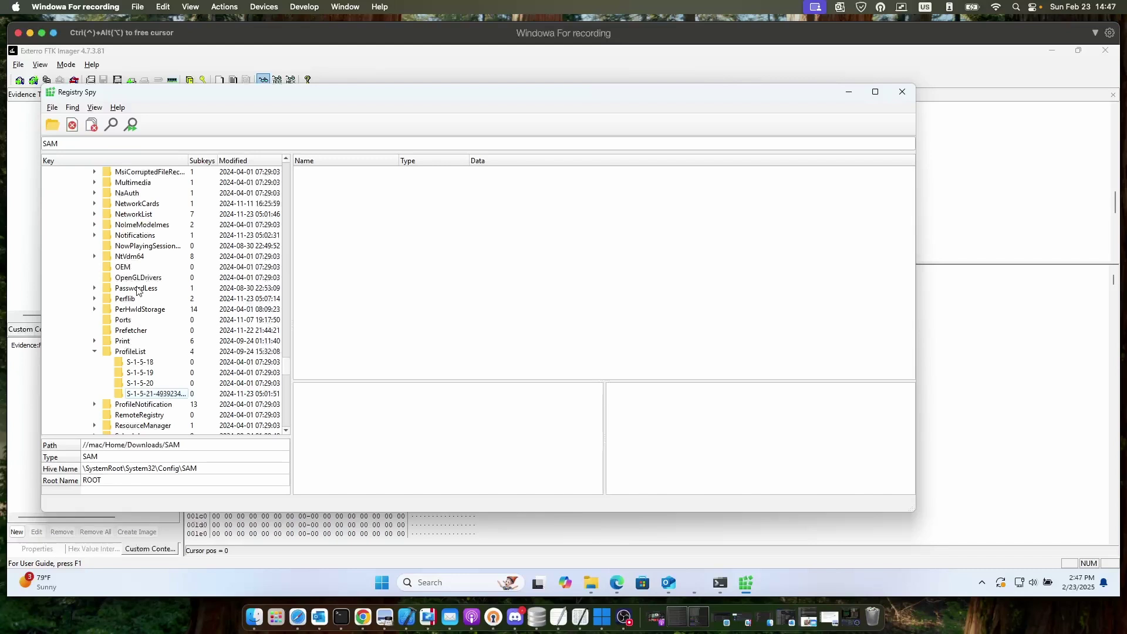
{"action": "scroll", "coordinate": [221, 320], "scroll_direction": "up", "scroll_amount": 5}
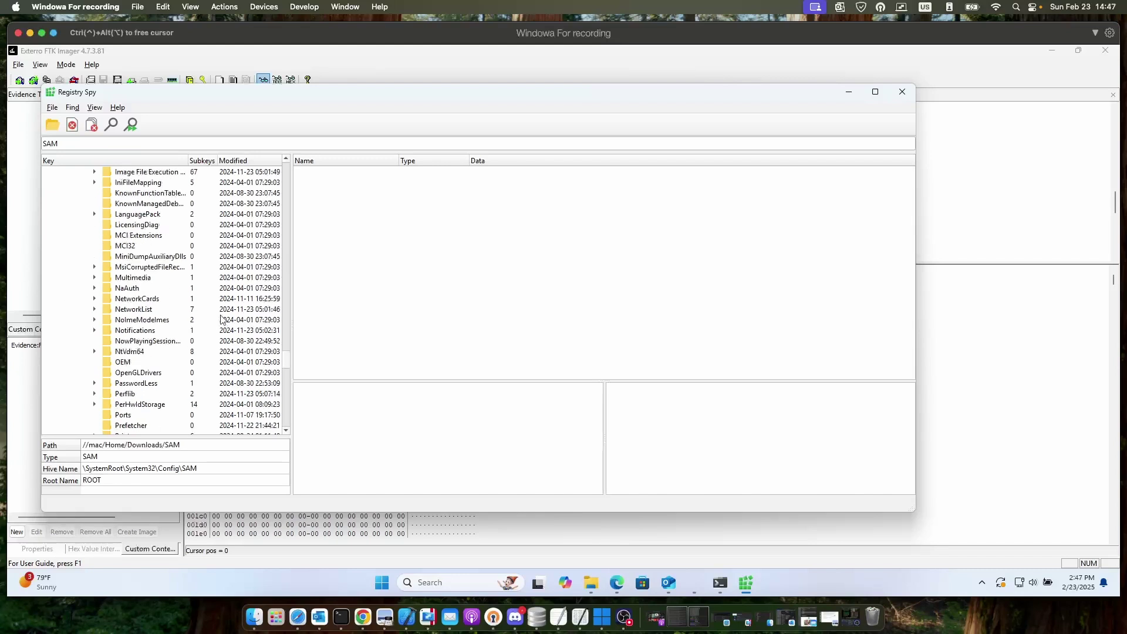
Expand the SAM hive down to the Account key under SAM\Domains.
{"action": "scroll", "coordinate": [222, 320], "scroll_direction": "up", "scroll_amount": 7}
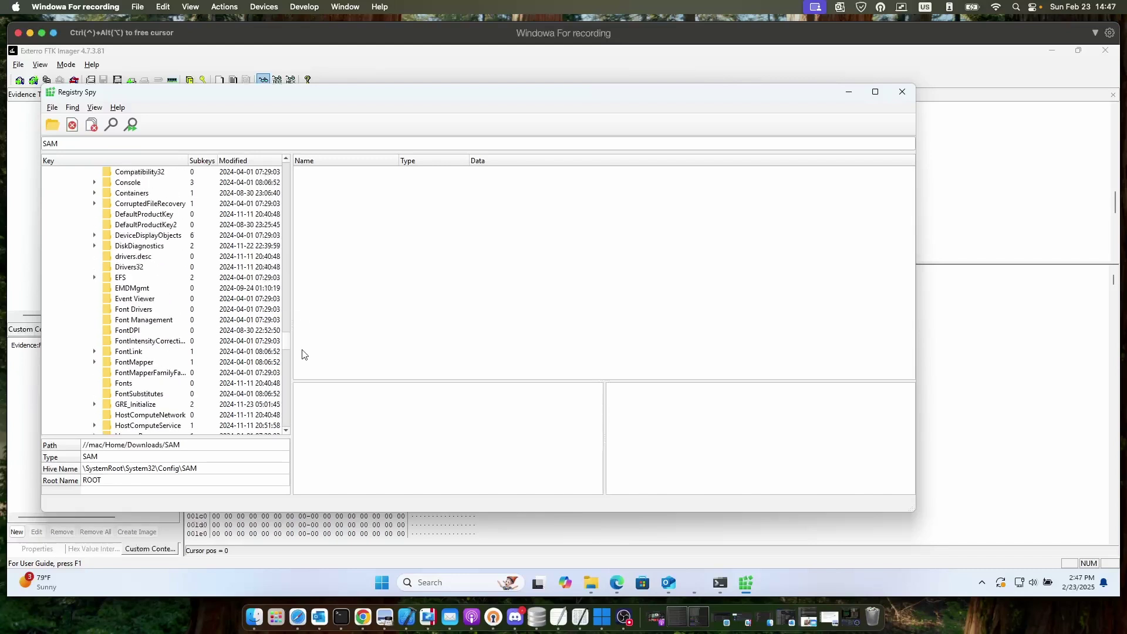
{"action": "left_click_drag", "start_coordinate": [288, 343], "coordinate": [287, 176]}
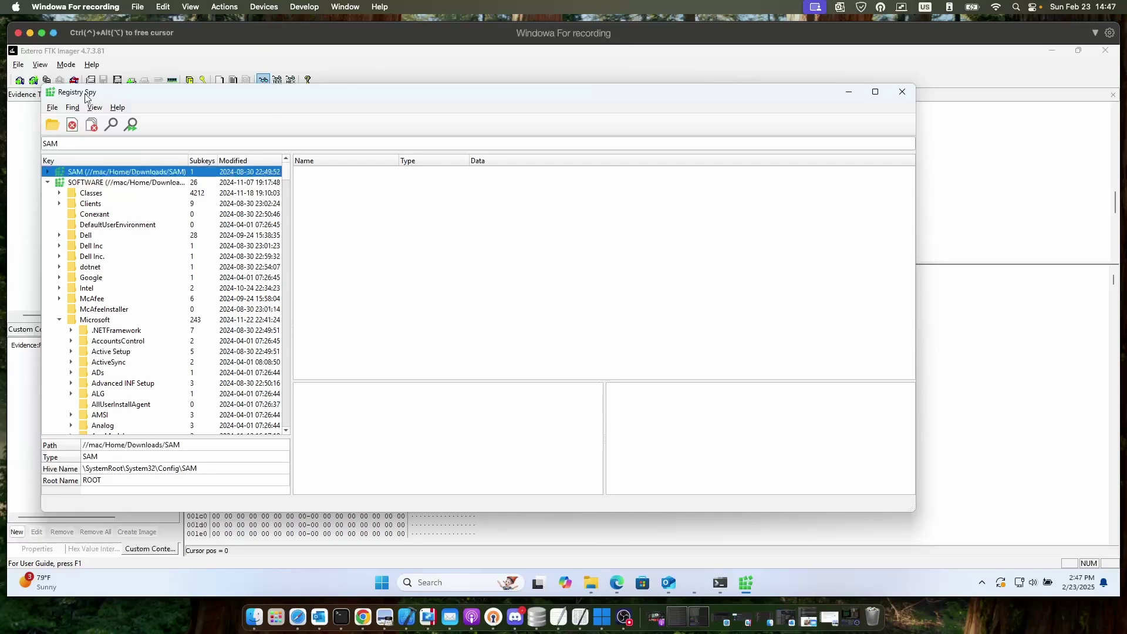
{"action": "left_click", "coordinate": [47, 171]}
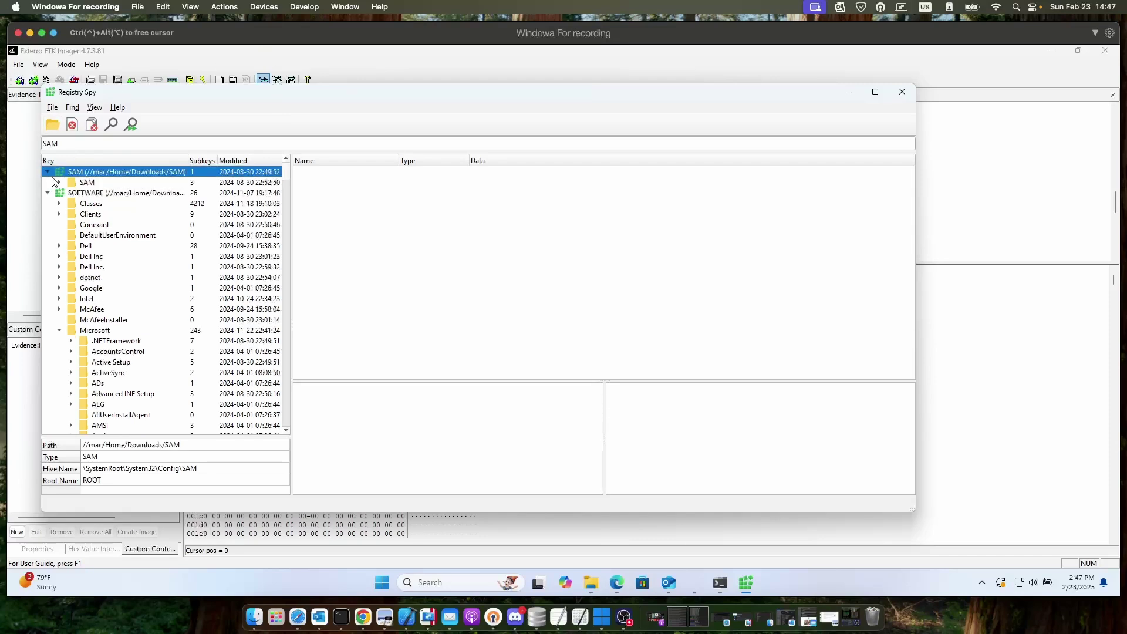
{"action": "left_click", "coordinate": [60, 184]}
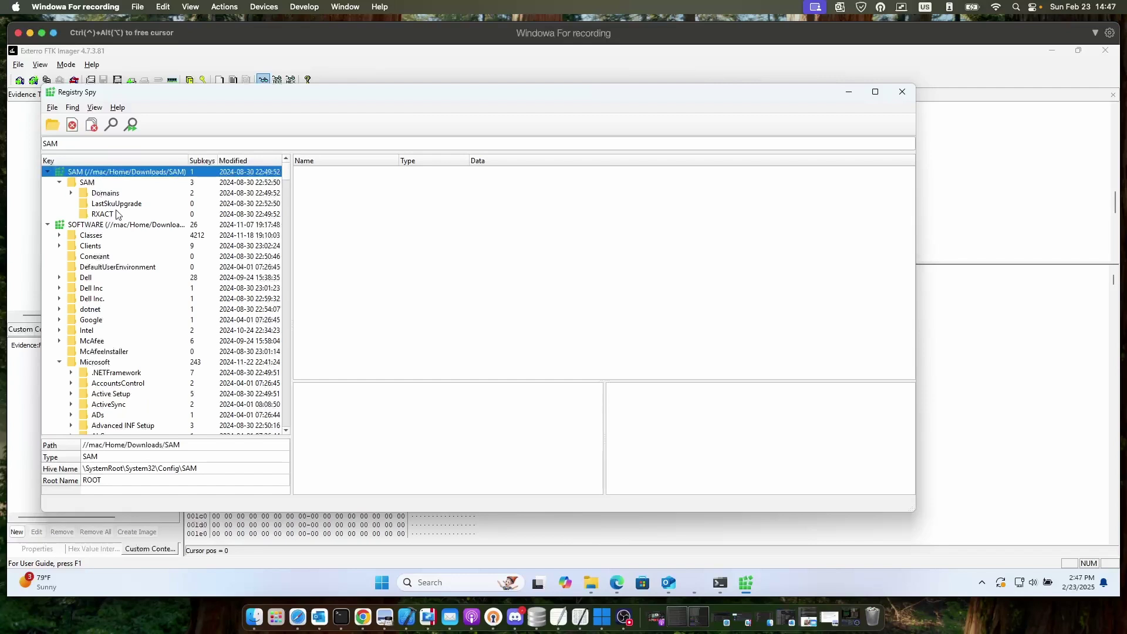
{"action": "left_click", "coordinate": [70, 194]}
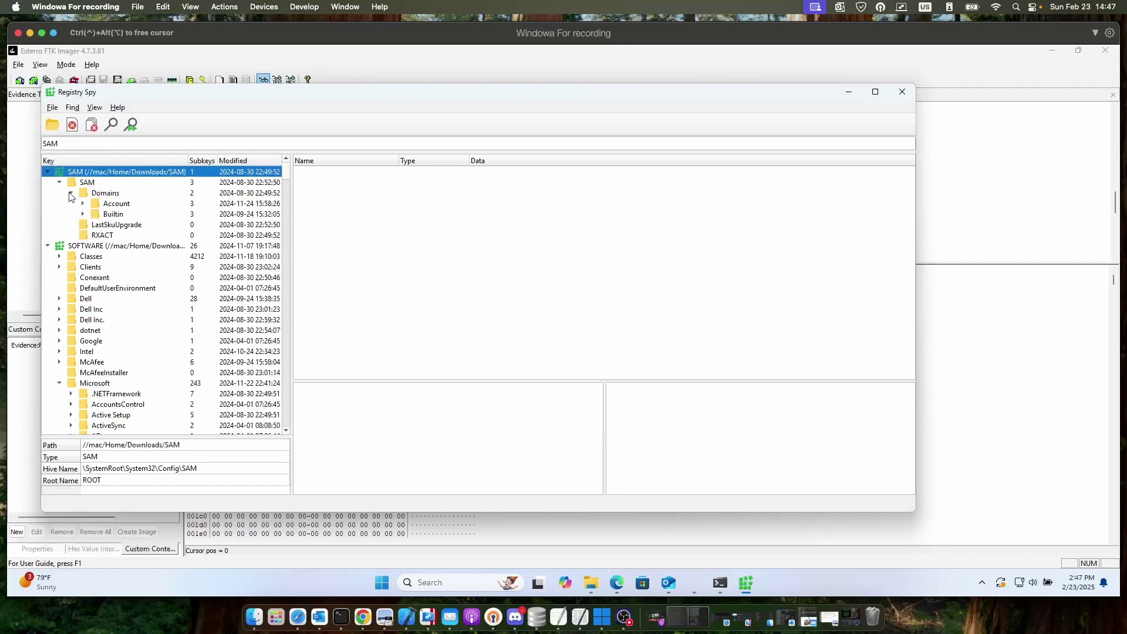
{"action": "left_click", "coordinate": [82, 204]}
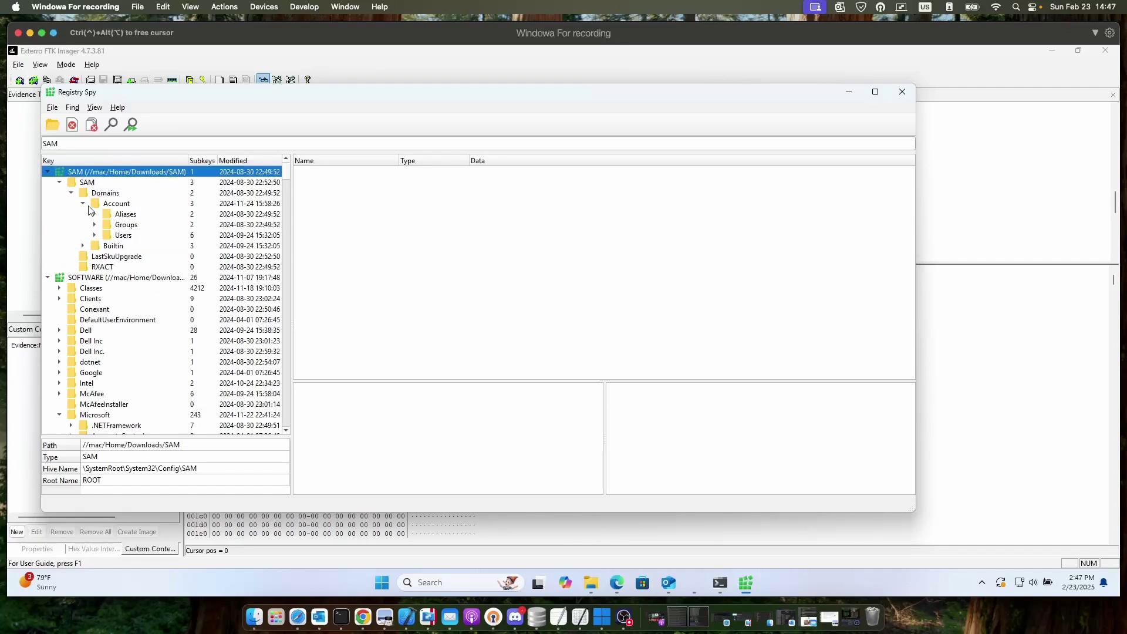
Expand the Groups key and its Names subkey under Account, and inspect the values of None, 00000201 and Names.
{"action": "left_click", "coordinate": [94, 224]}
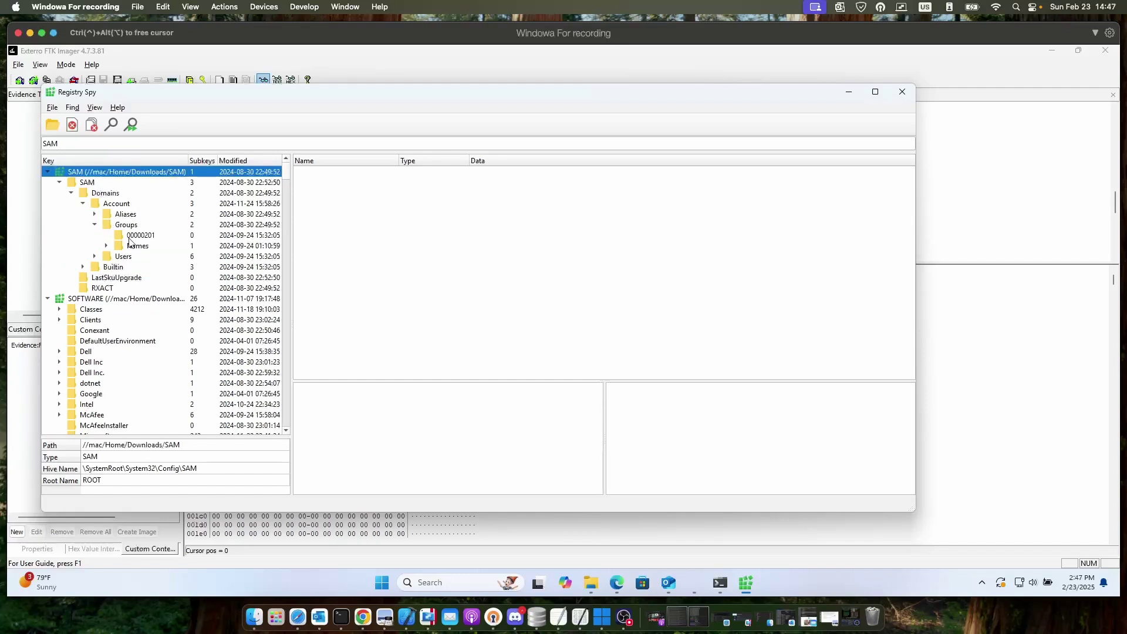
{"action": "left_click", "coordinate": [110, 246]}
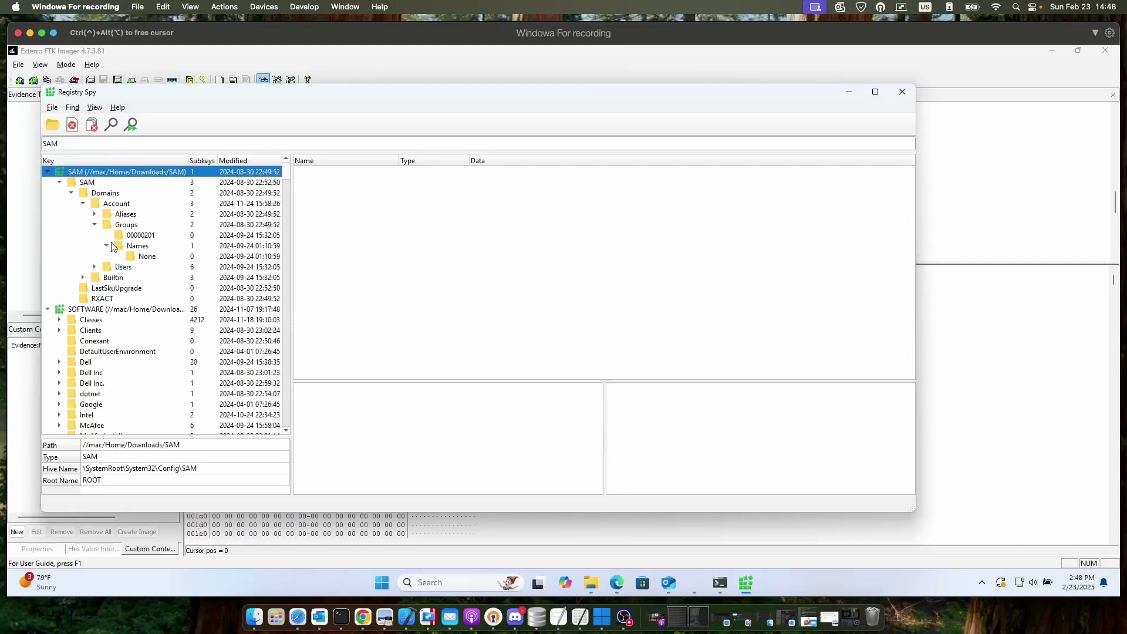
{"action": "left_click", "coordinate": [141, 257]}
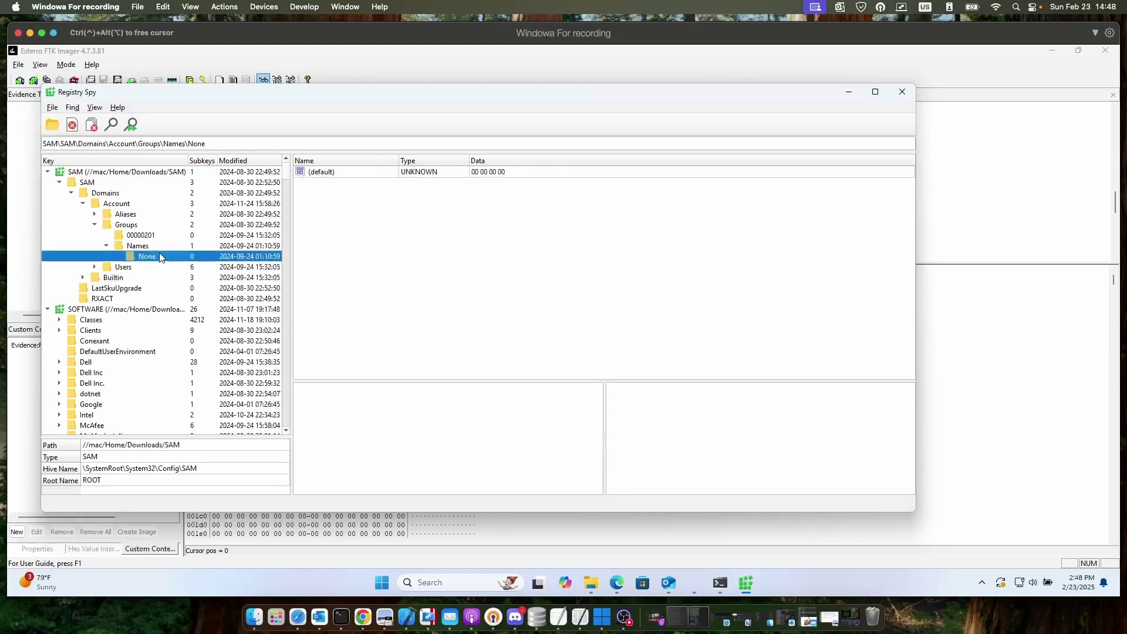
{"action": "left_click", "coordinate": [131, 237]}
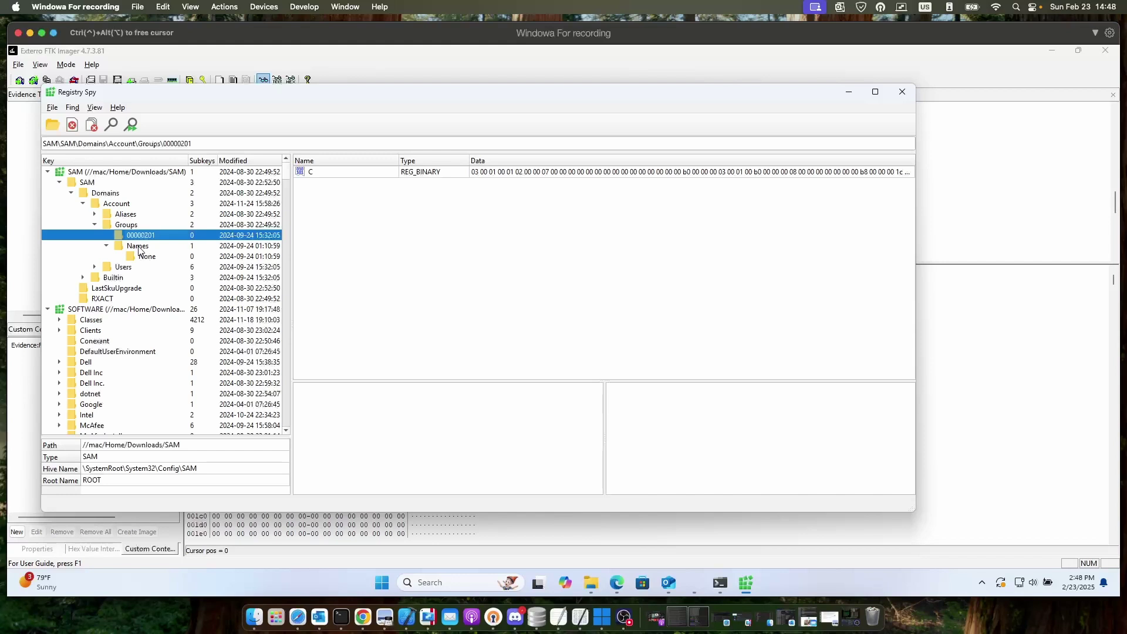
{"action": "left_click", "coordinate": [139, 247]}
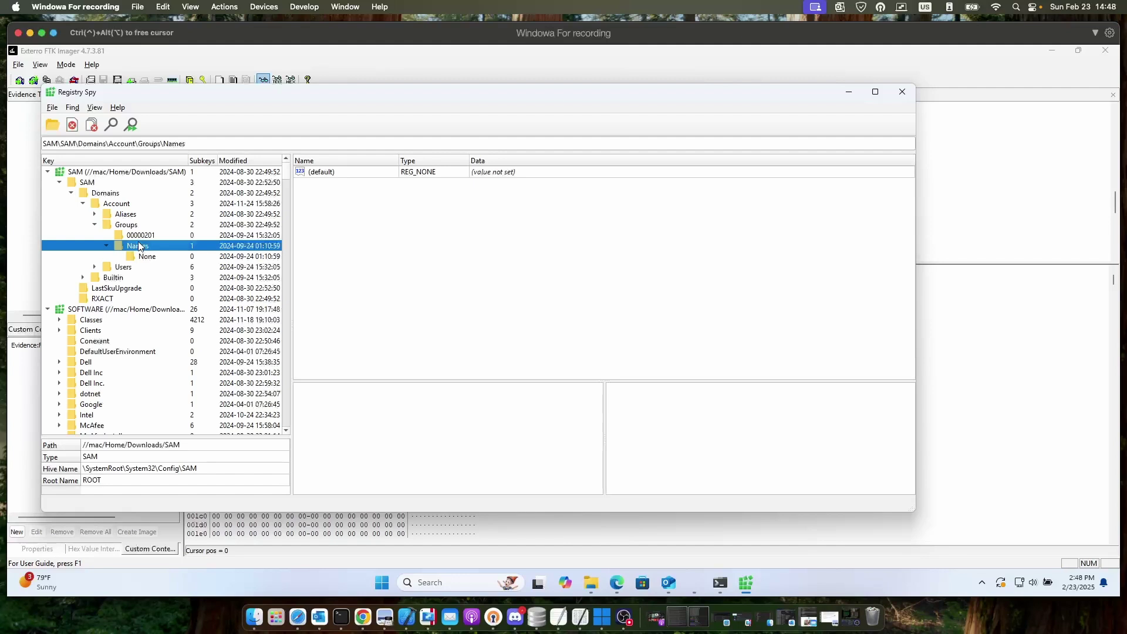
Examine the hex and text data of binary value C in the 00000201 group key.
{"action": "left_click", "coordinate": [141, 227]}
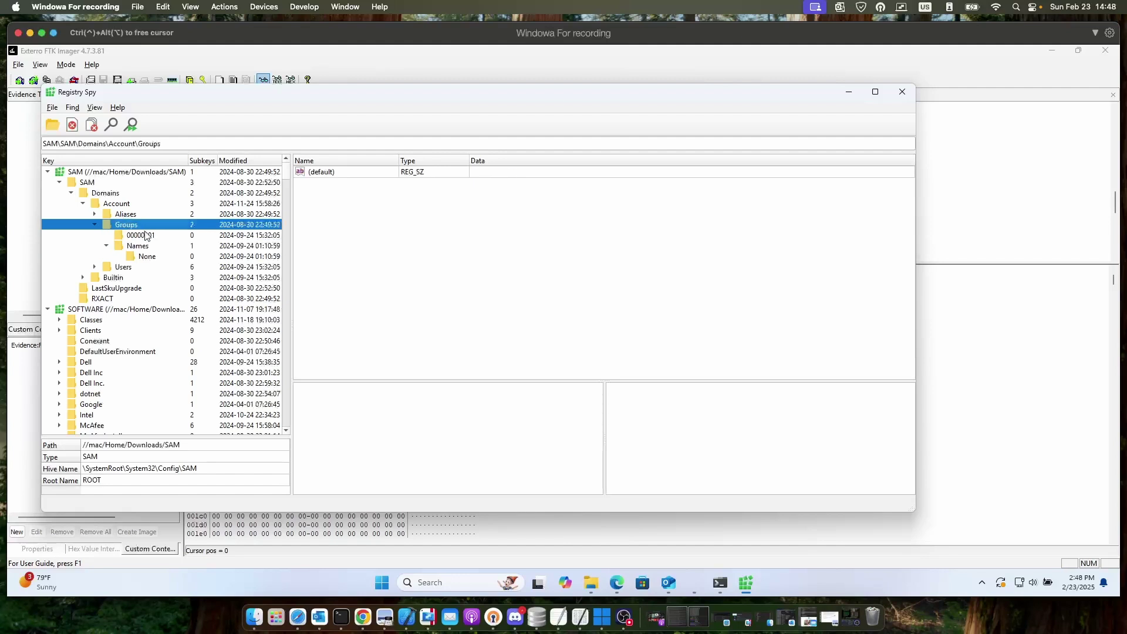
{"action": "left_click", "coordinate": [142, 235]}
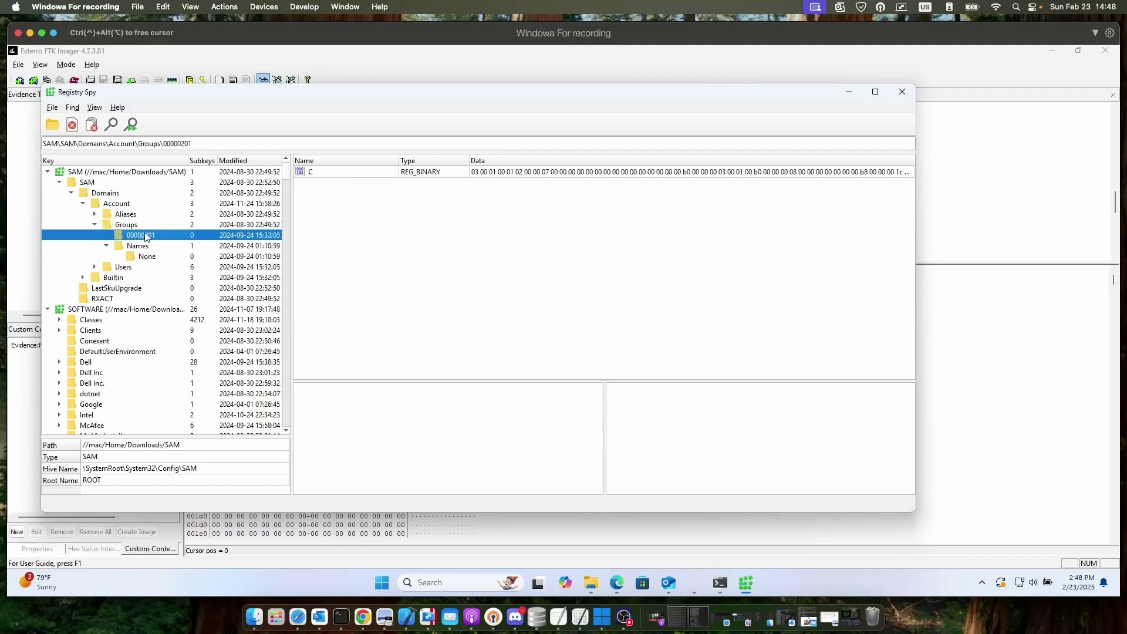
{"action": "left_click", "coordinate": [615, 172]}
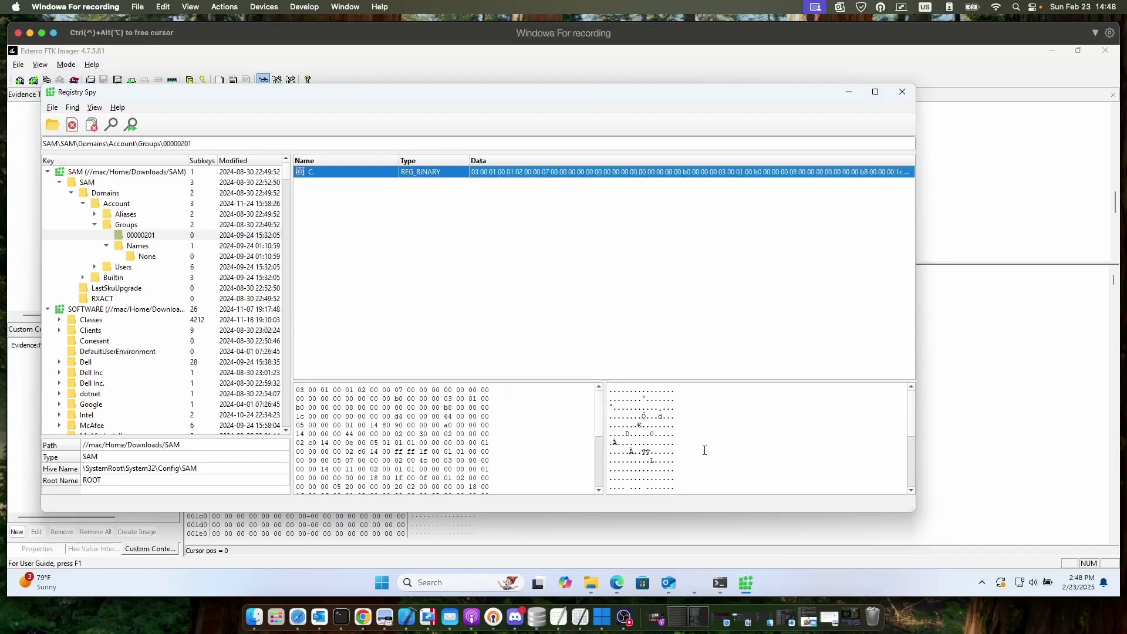
{"action": "scroll", "coordinate": [738, 424], "scroll_direction": "down", "scroll_amount": 2}
{"action": "scroll", "coordinate": [738, 424], "scroll_direction": "down", "scroll_amount": 2}
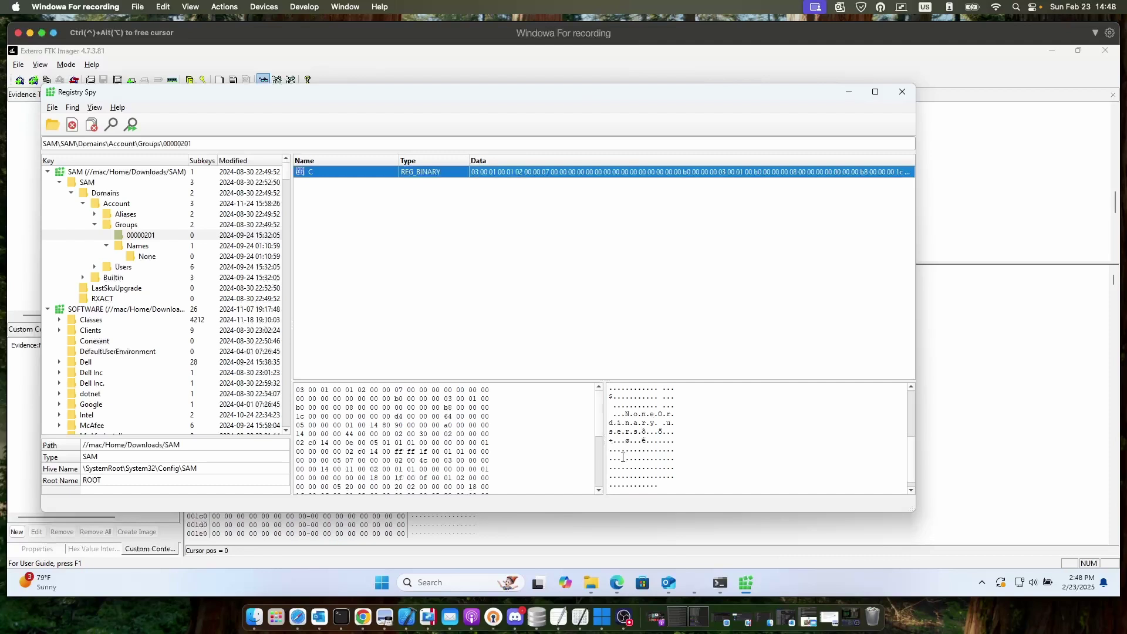
{"action": "scroll", "coordinate": [623, 458], "scroll_direction": "down", "scroll_amount": 1}
{"action": "scroll", "coordinate": [623, 458], "scroll_direction": "down", "scroll_amount": 3}
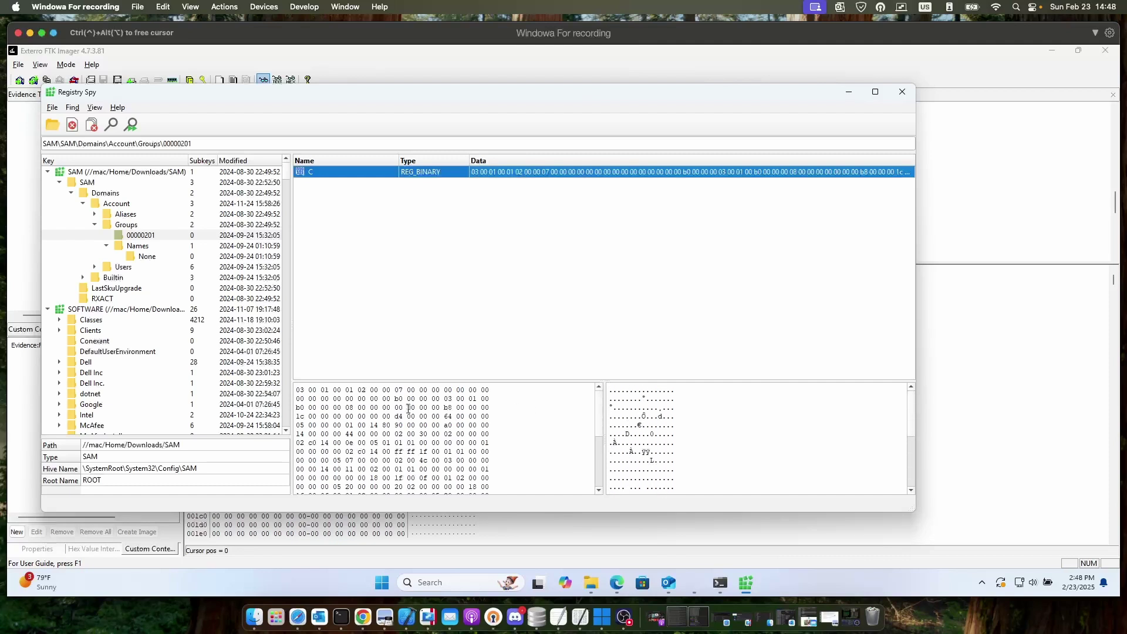
{"action": "scroll", "coordinate": [425, 469], "scroll_direction": "down", "scroll_amount": 3}
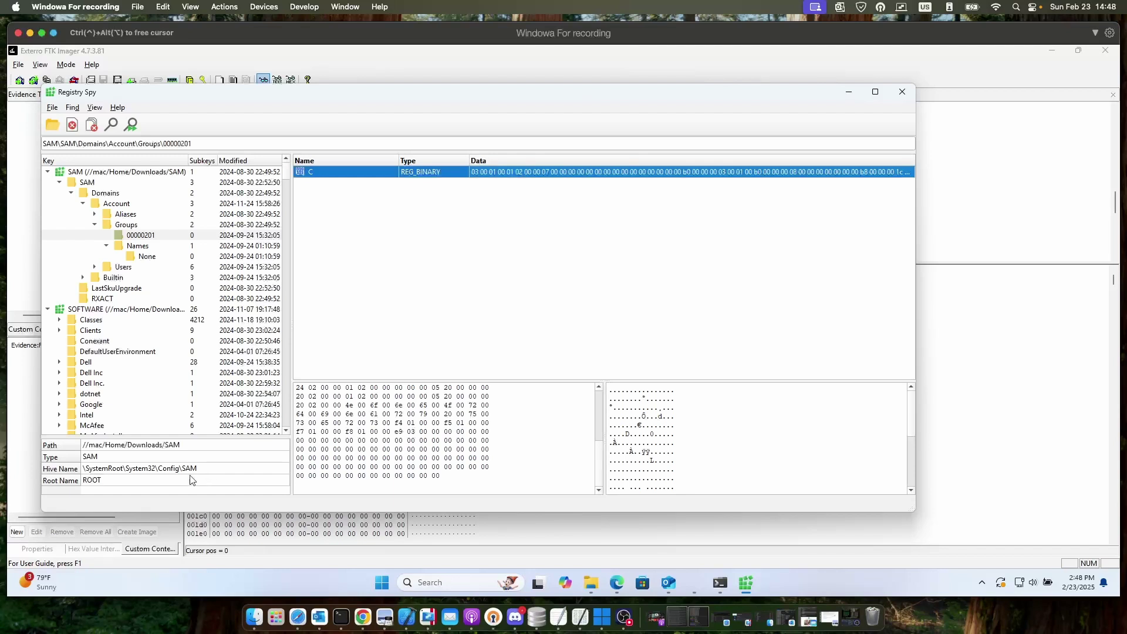
Expand the Users key and its Names subkey under Account, and inspect the account name entries and the values of user key 000003E9.
{"action": "left_click", "coordinate": [95, 266]}
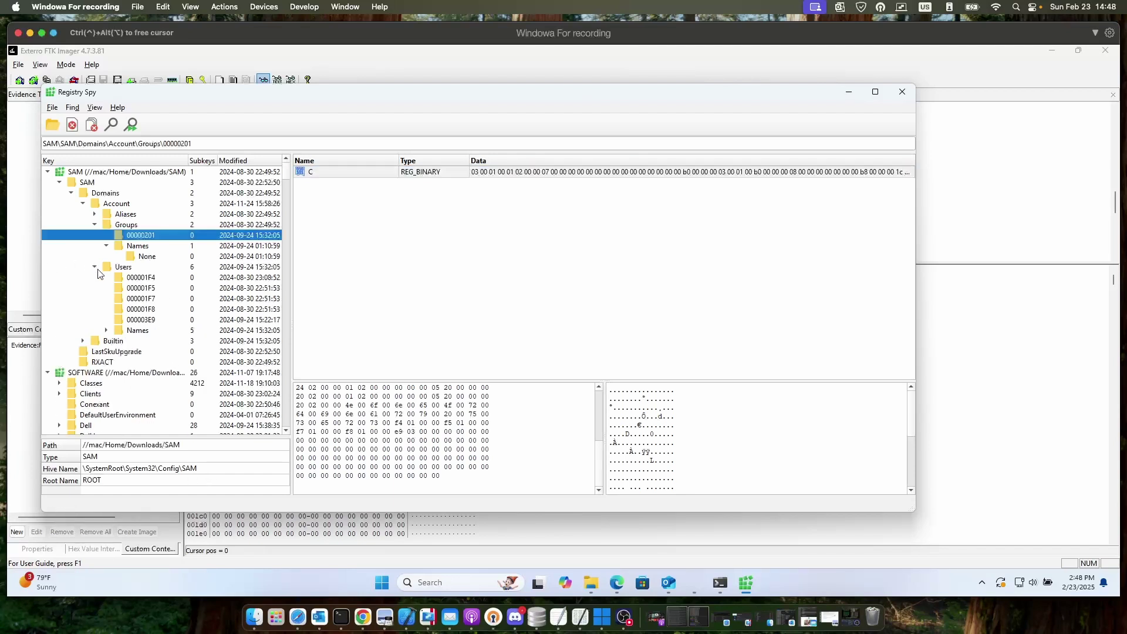
{"action": "left_click", "coordinate": [145, 332]}
{"action": "left_click", "coordinate": [106, 330]}
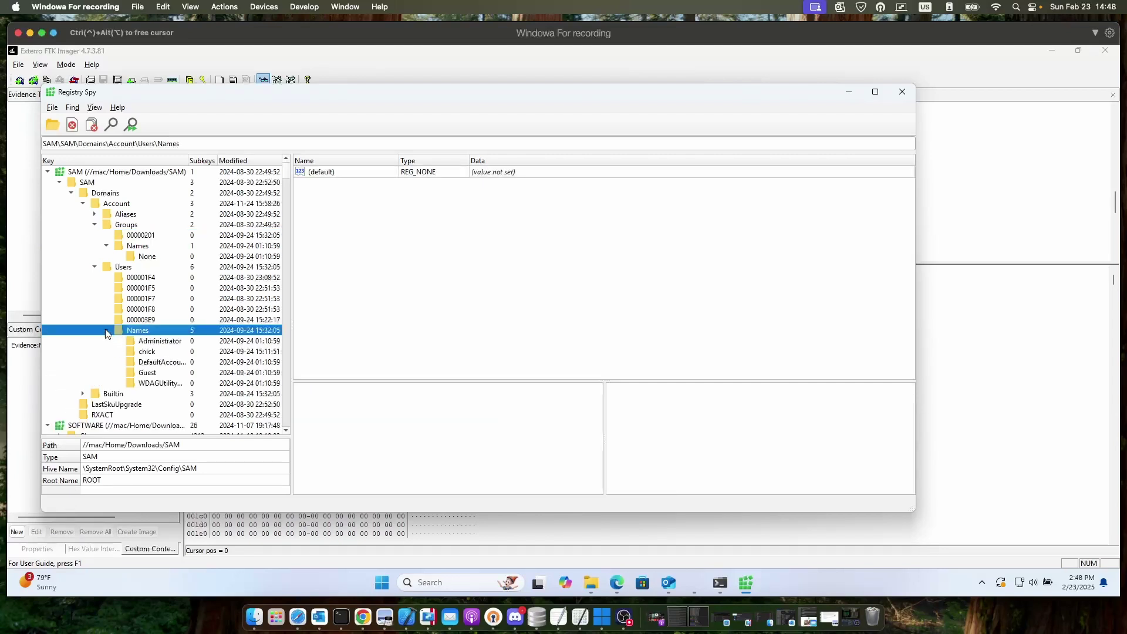
{"action": "left_click", "coordinate": [154, 352]}
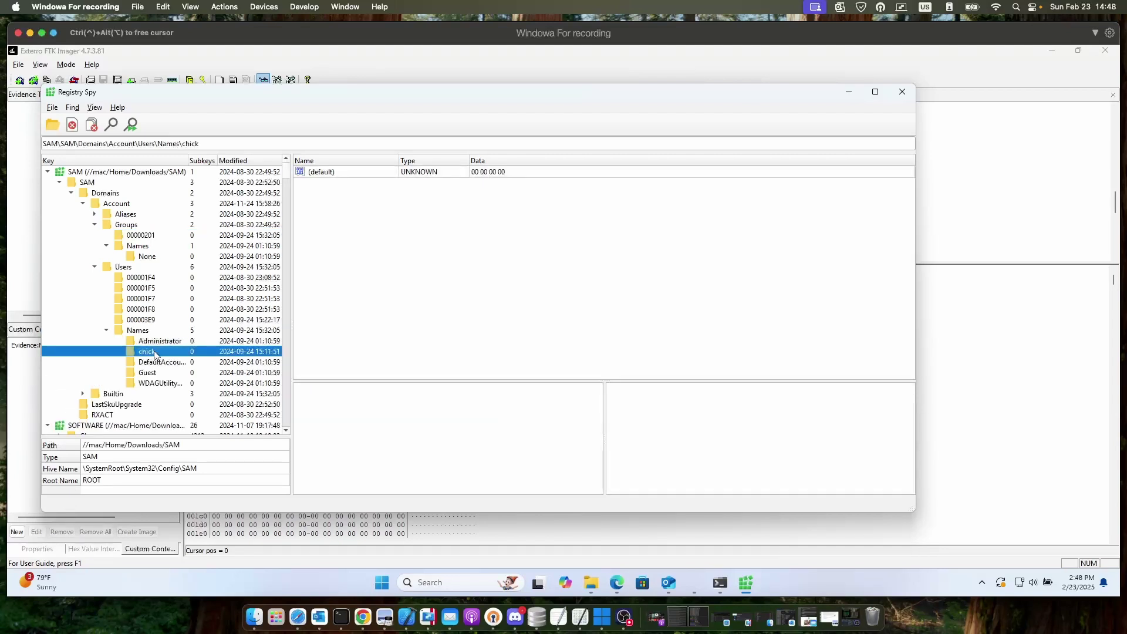
{"action": "left_click", "coordinate": [158, 383]}
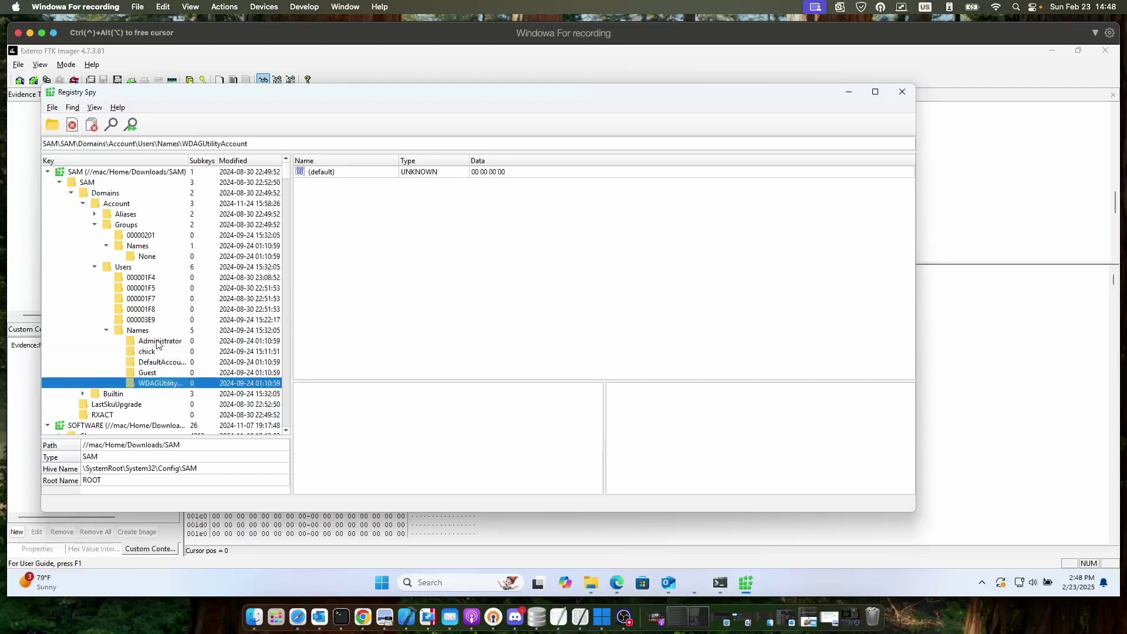
{"action": "left_click", "coordinate": [154, 323]}
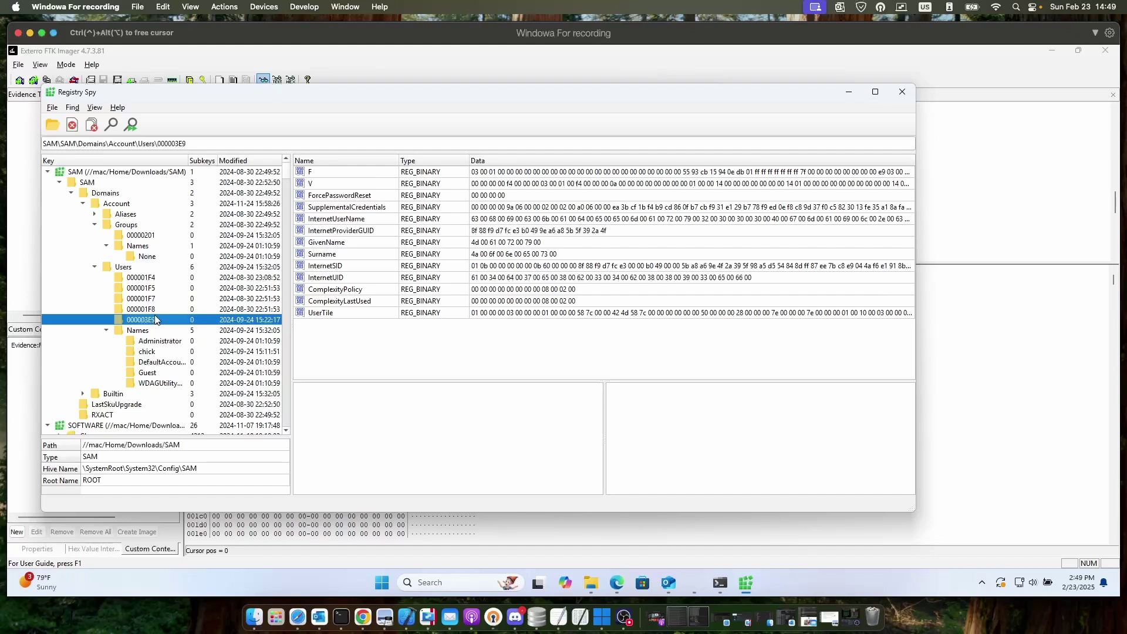
Switch to the CTF page in Safari, close the Account Registration challenge and open It's History Now.
{"action": "key", "text": "ctrl+Left"}
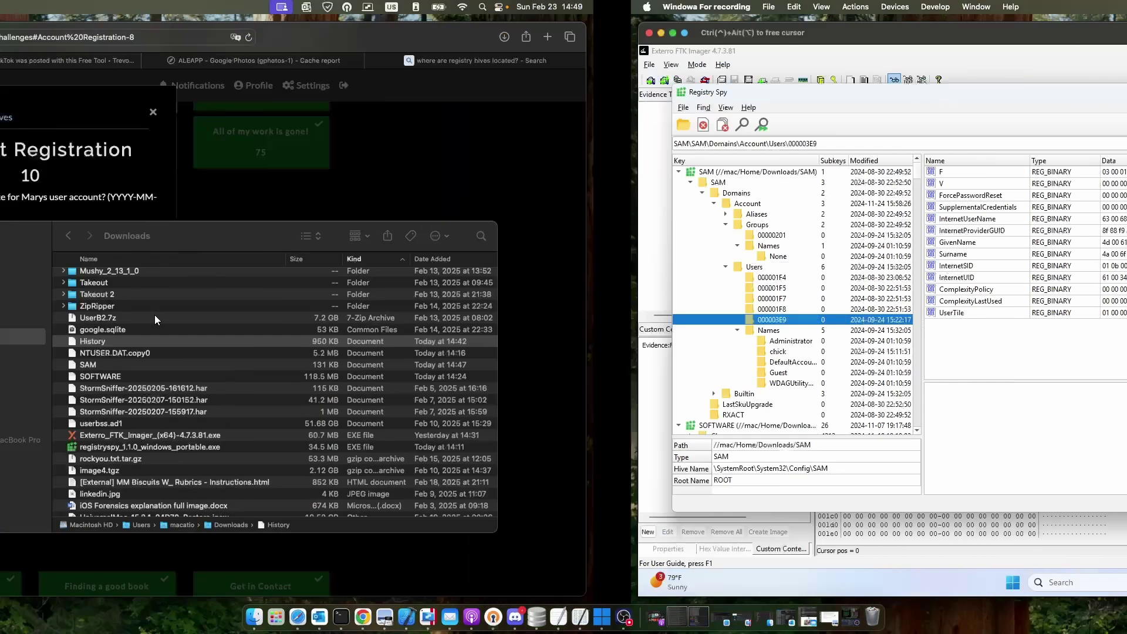
{"action": "left_click", "coordinate": [155, 316]}
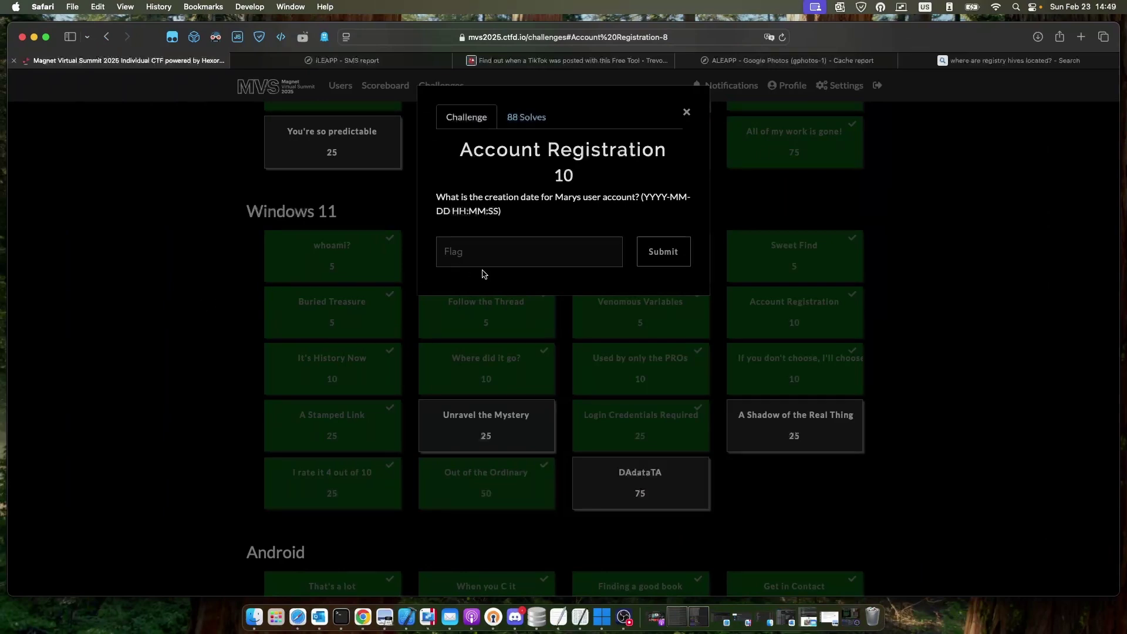
{"action": "left_click", "coordinate": [575, 323]}
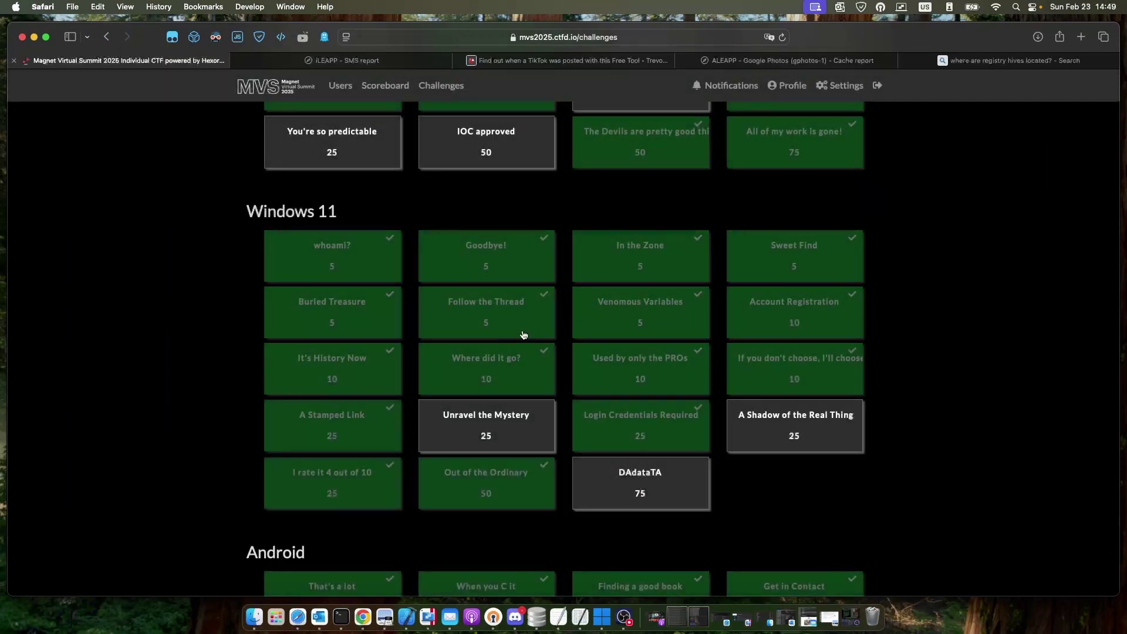
{"action": "left_click", "coordinate": [361, 371]}
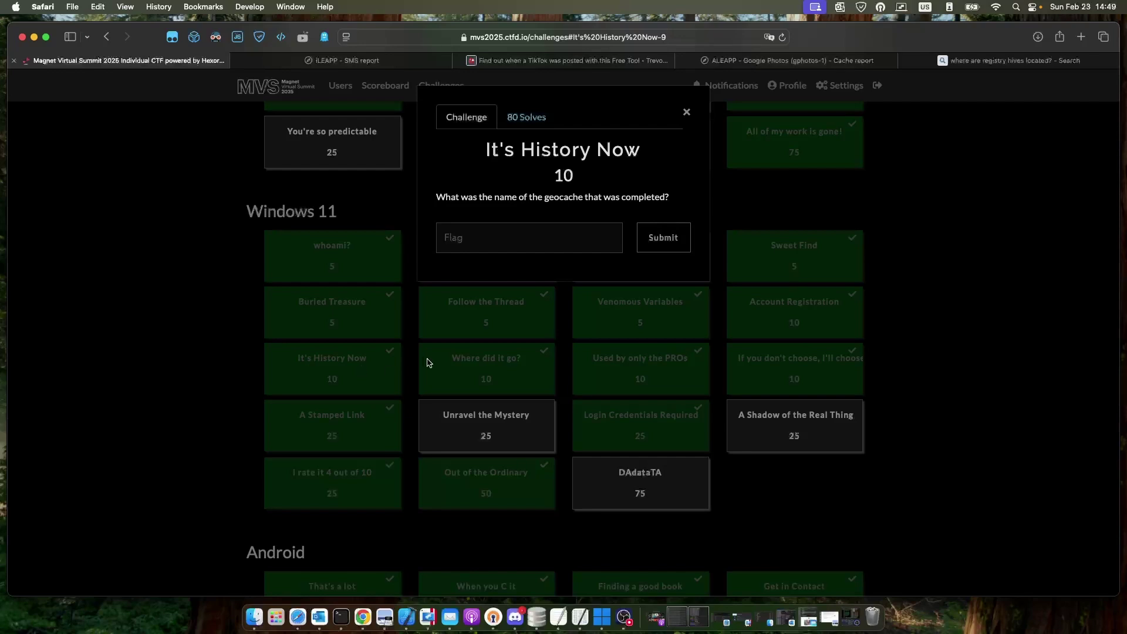
Switch to DB Browser for SQLite and replace the url filter on the urls table with the title filter "Geoc".
{"action": "key", "text": "ctrl+Left"}
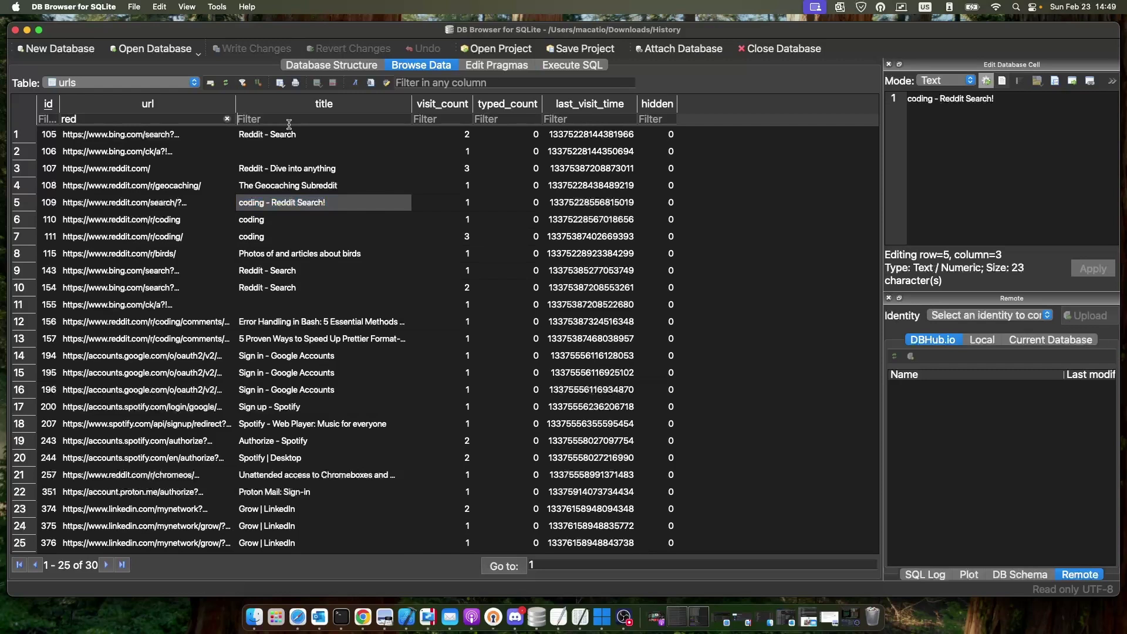
{"action": "key", "text": "super+a"}
{"action": "key", "text": "BackSpace"}
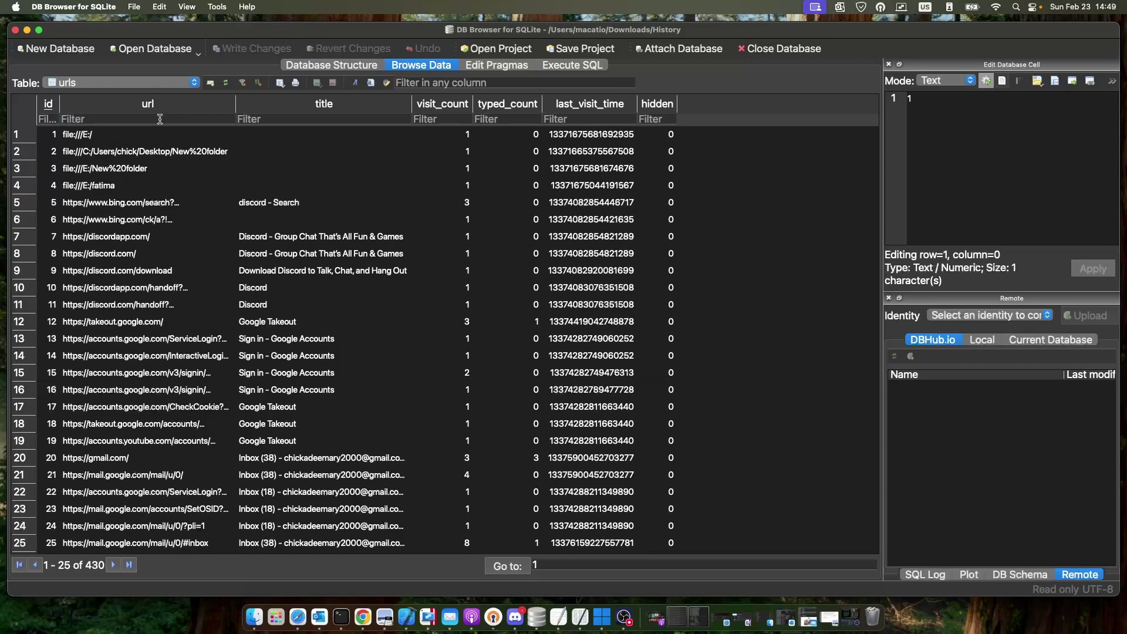
{"action": "left_click", "coordinate": [272, 117]}
{"action": "type", "text": "Geoc"}
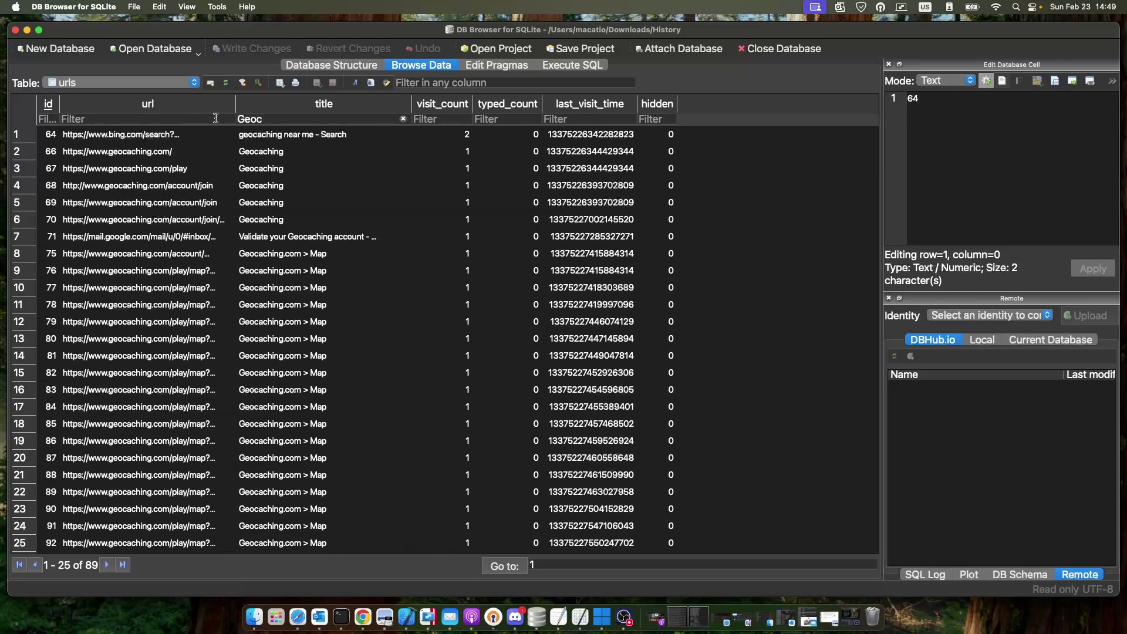
Widen the url column and look through the filtered geocaching entries for the address of a logged geocache.
{"action": "scroll", "coordinate": [304, 258], "scroll_direction": "down", "scroll_amount": 5}
{"action": "scroll", "coordinate": [305, 258], "scroll_direction": "down", "scroll_amount": 6}
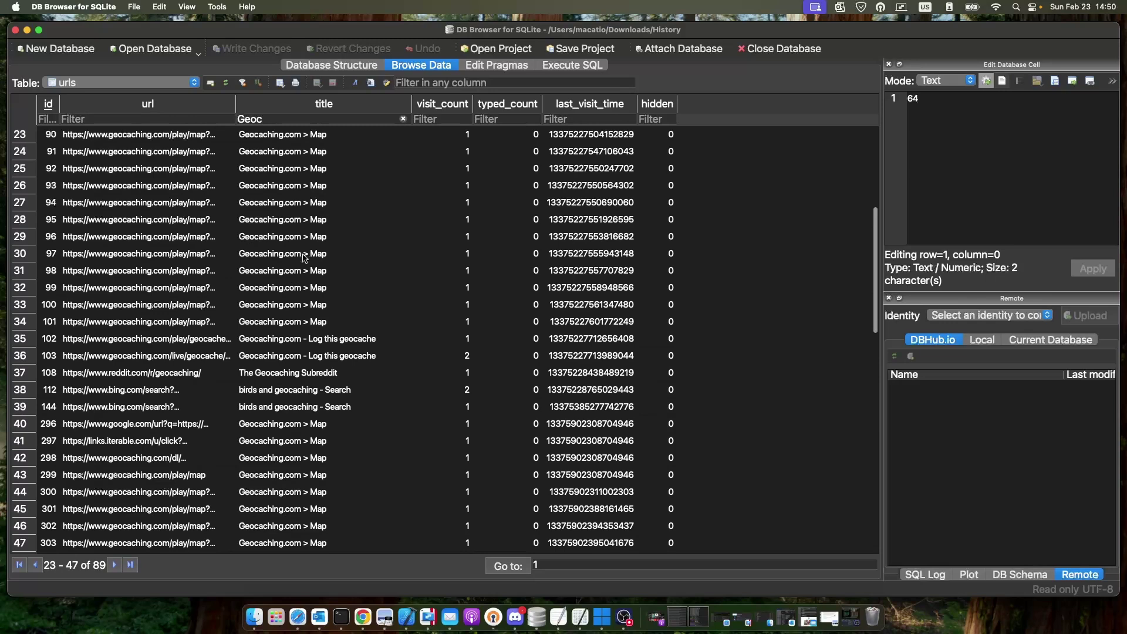
{"action": "scroll", "coordinate": [348, 272], "scroll_direction": "down", "scroll_amount": 20}
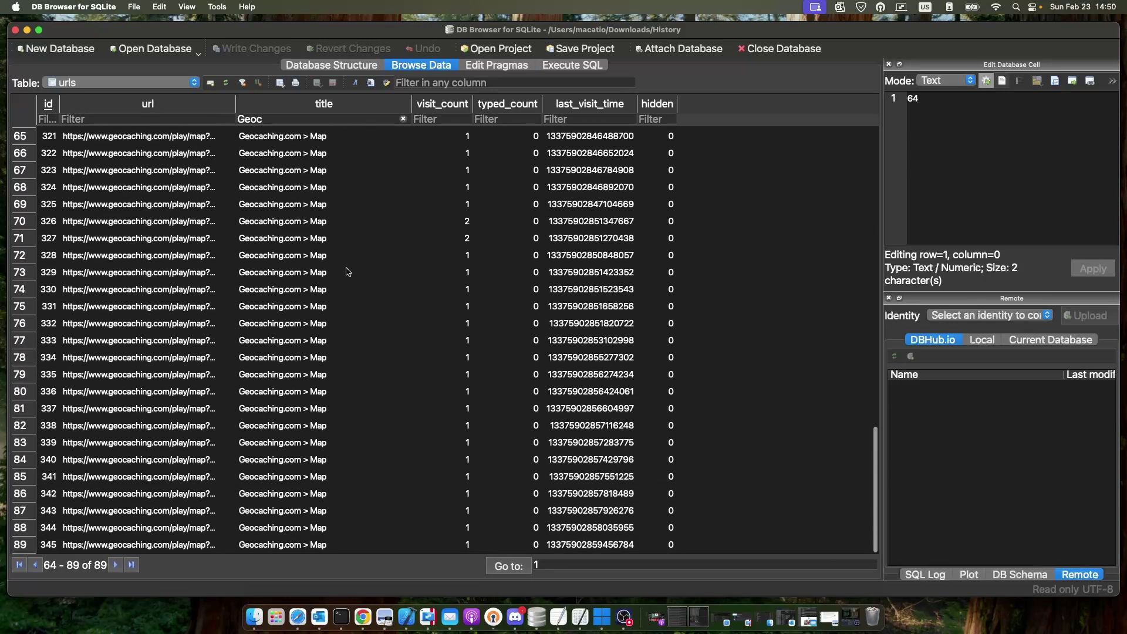
{"action": "scroll", "coordinate": [348, 272], "scroll_direction": "up", "scroll_amount": 16}
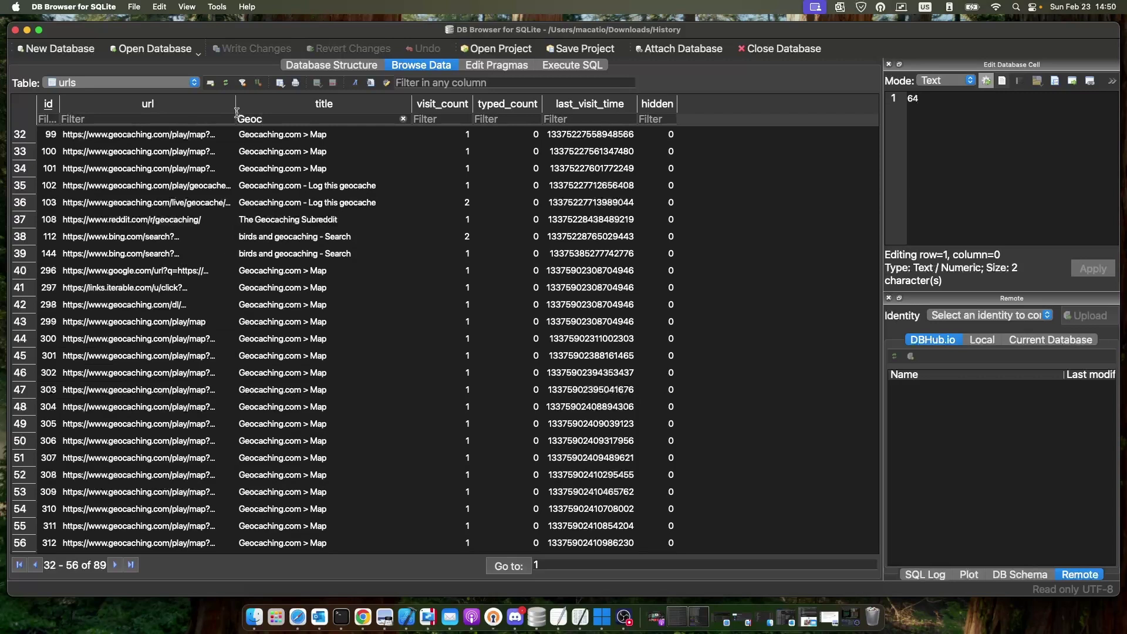
{"action": "left_click_drag", "start_coordinate": [236, 111], "coordinate": [391, 111]}
{"action": "scroll", "coordinate": [326, 191], "scroll_direction": "up", "scroll_amount": 3}
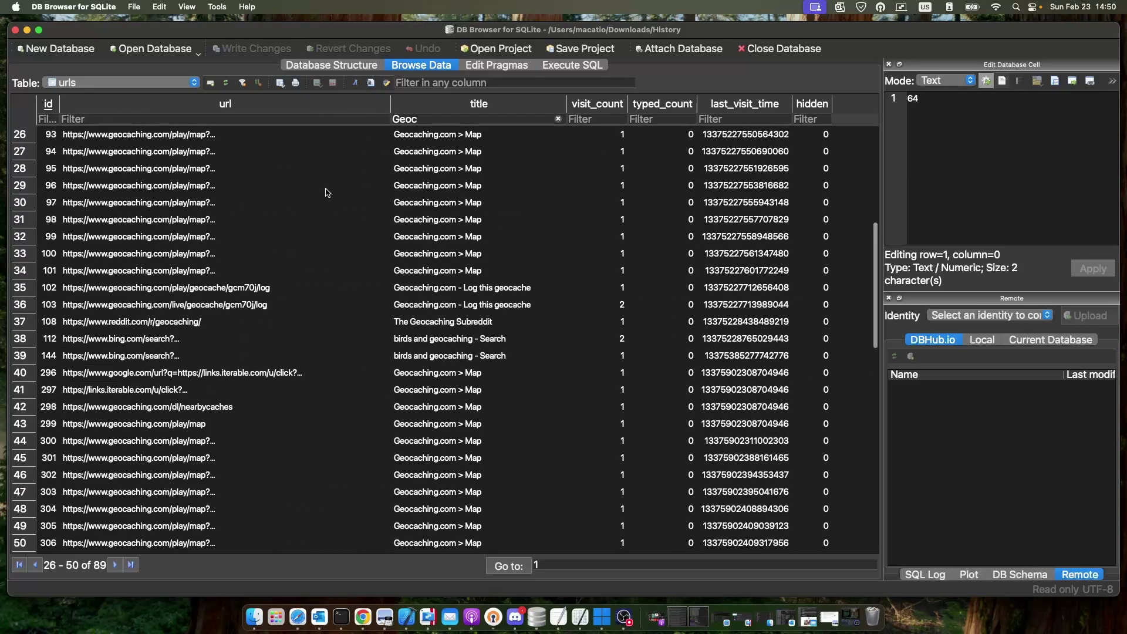
{"action": "scroll", "coordinate": [327, 192], "scroll_direction": "up", "scroll_amount": 10}
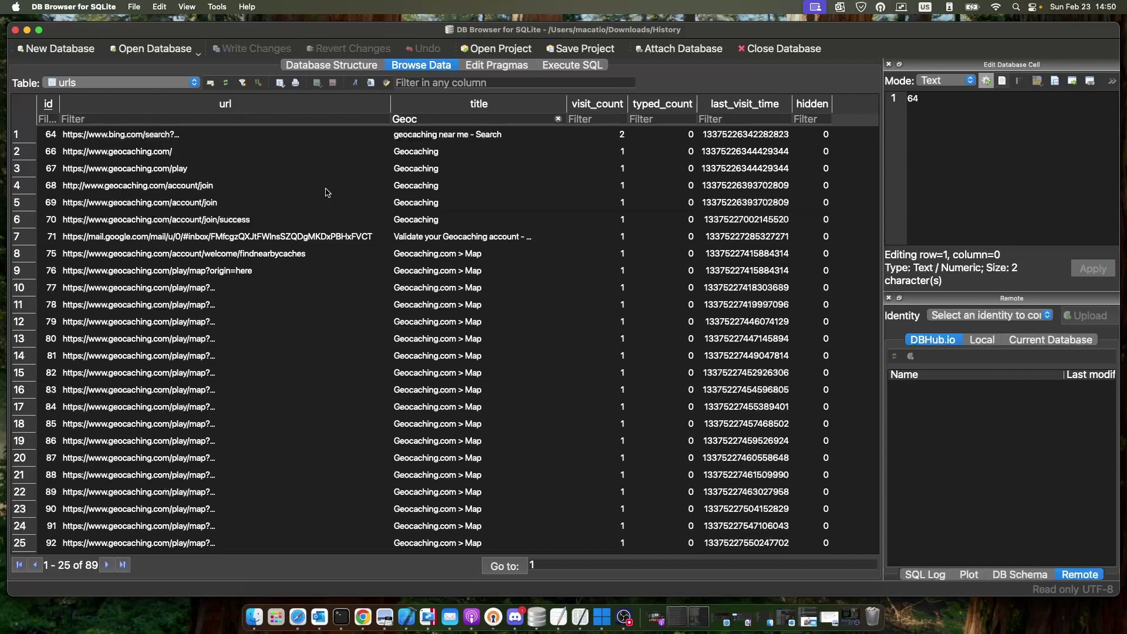
{"action": "scroll", "coordinate": [327, 194], "scroll_direction": "down", "scroll_amount": 7}
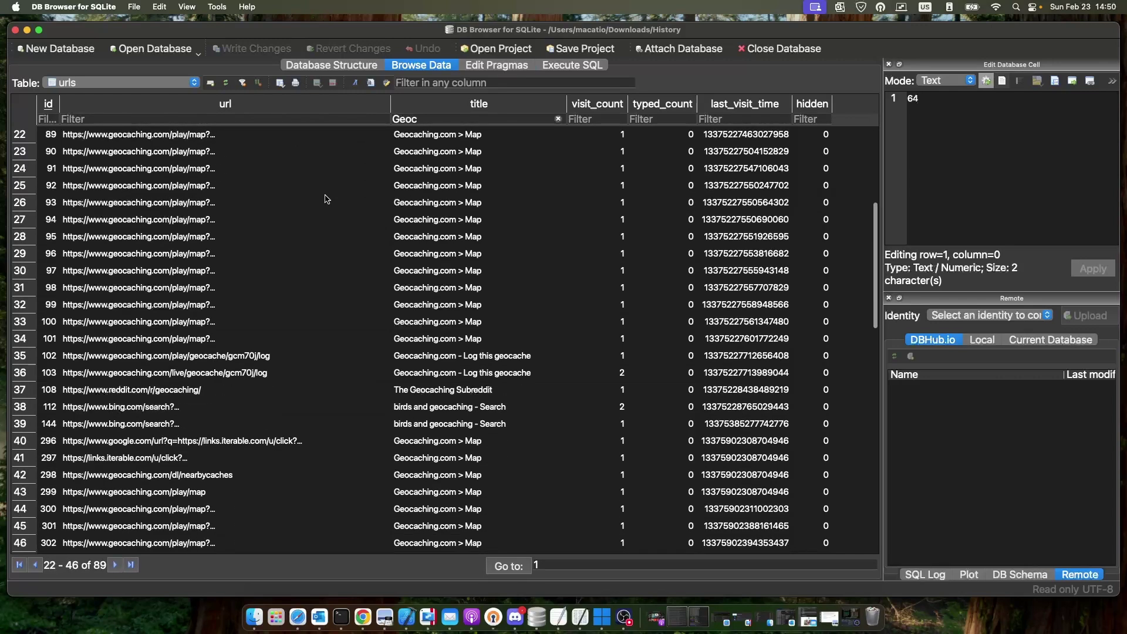
Clear the title filter on the urls table and filter the url column by "geoca" instead.
{"action": "scroll", "coordinate": [327, 200], "scroll_direction": "down", "scroll_amount": 1}
{"action": "double_click", "coordinate": [403, 119]}
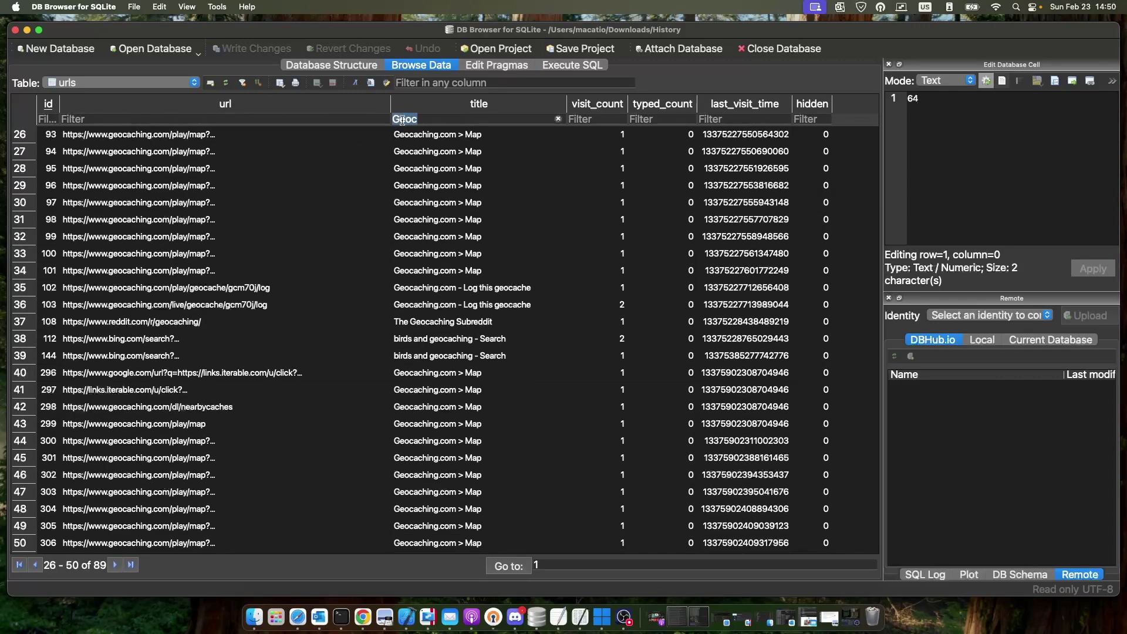
{"action": "key", "text": "BackSpace"}
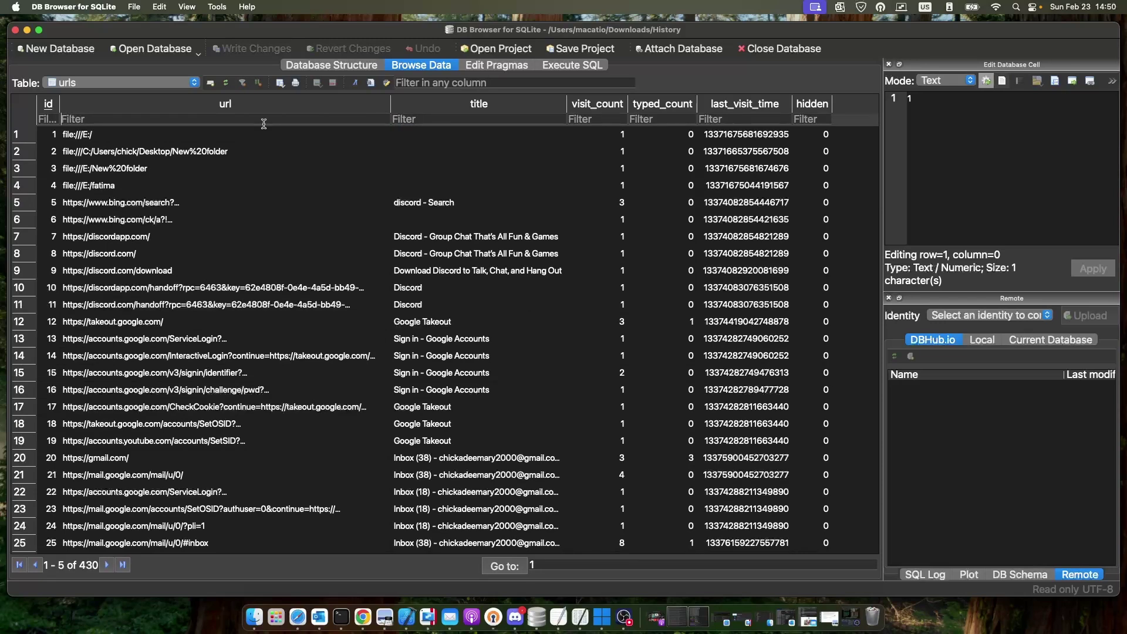
{"action": "left_click", "coordinate": [264, 124]}
{"action": "type", "text": "g"}
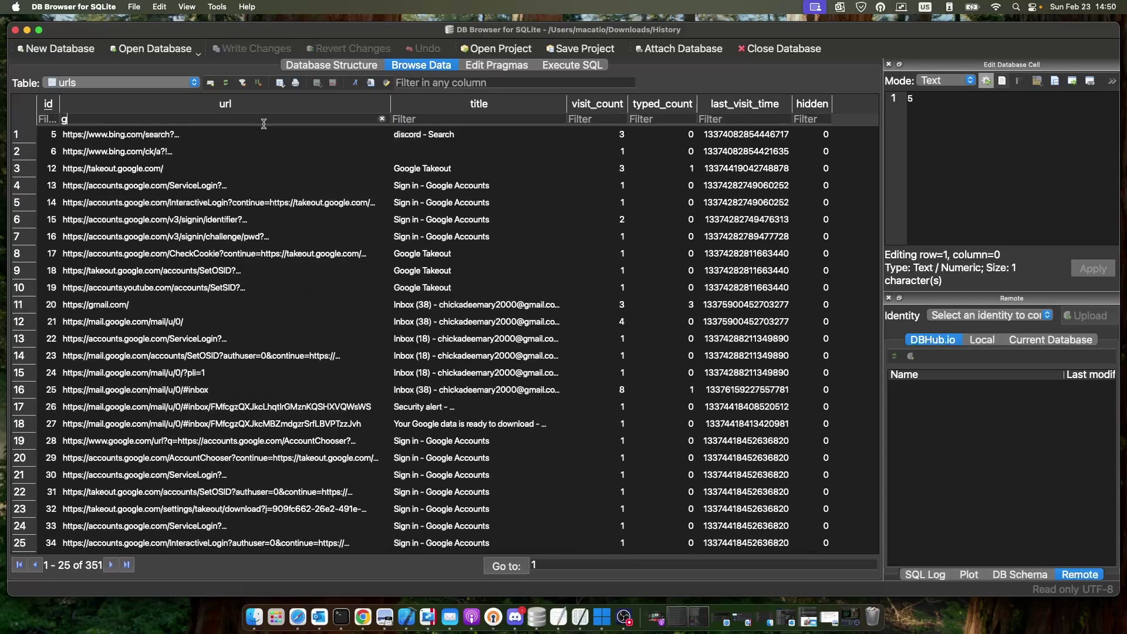
{"action": "type", "text": "eoca"}
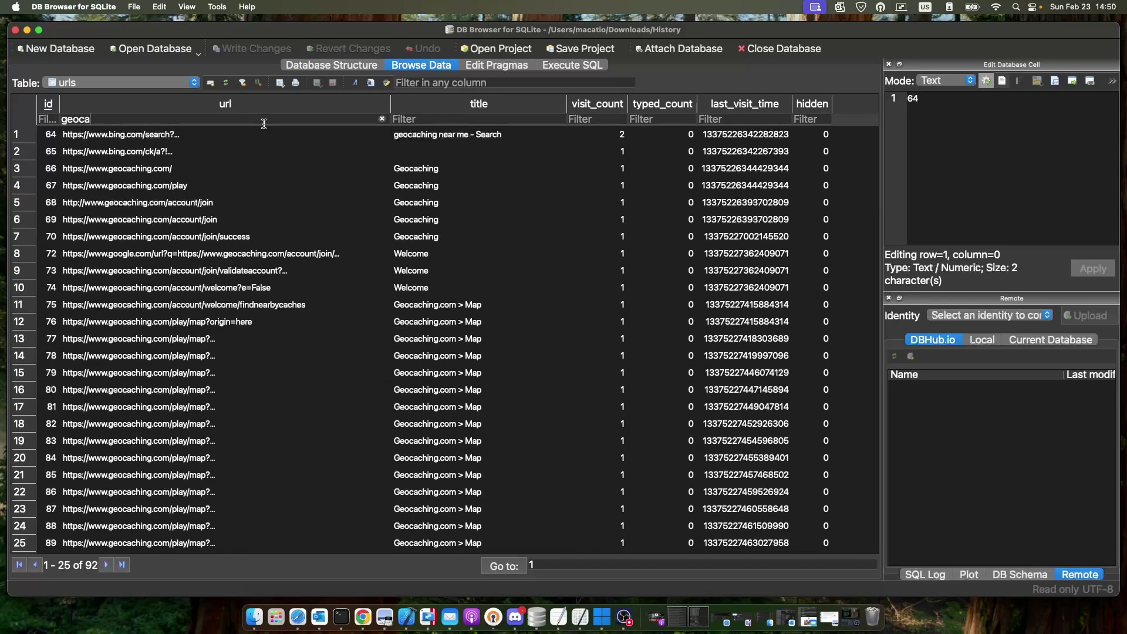
Look through the filtered geocaching entries and inspect the full page title of the GCM70J geocache visit.
{"action": "scroll", "coordinate": [453, 157], "scroll_direction": "down", "scroll_amount": 2}
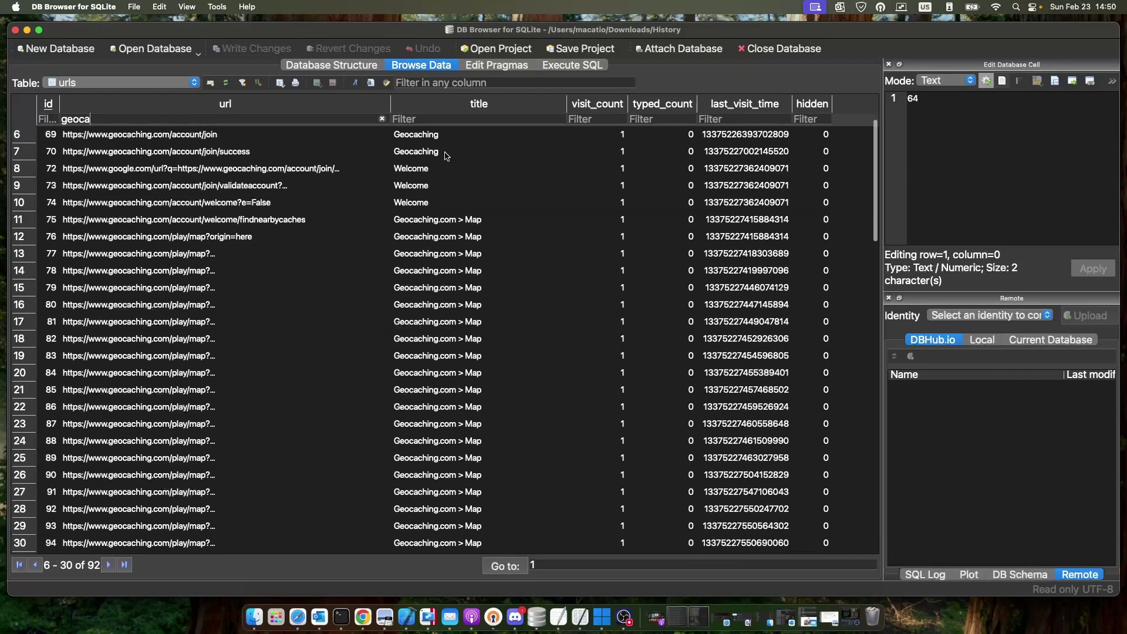
{"action": "scroll", "coordinate": [481, 216], "scroll_direction": "down", "scroll_amount": 10}
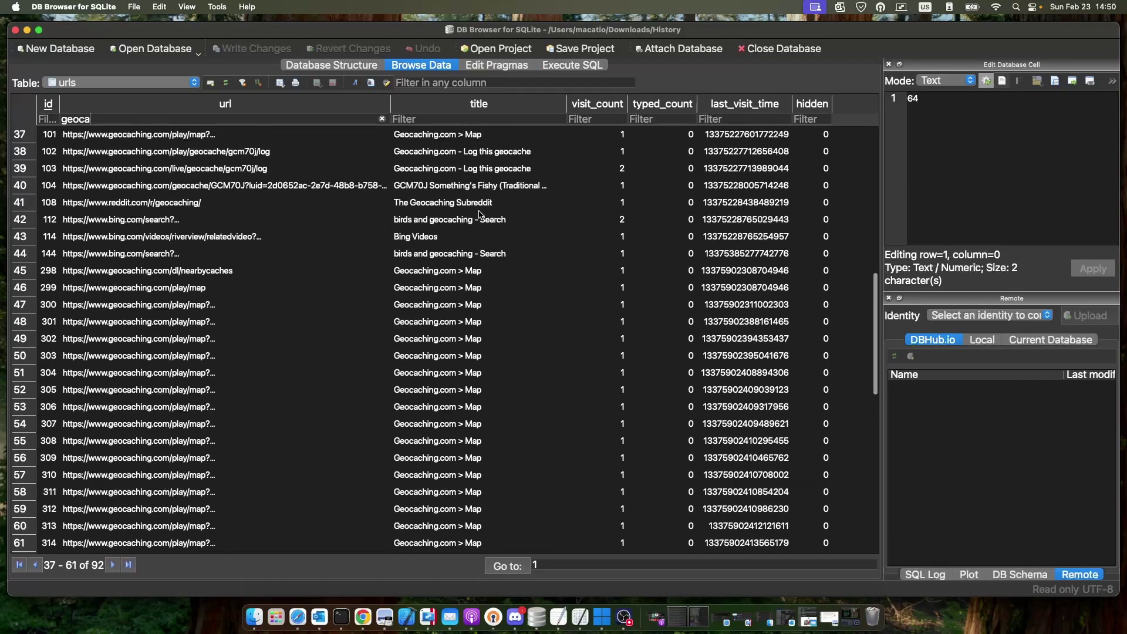
{"action": "scroll", "coordinate": [474, 220], "scroll_direction": "up", "scroll_amount": 1}
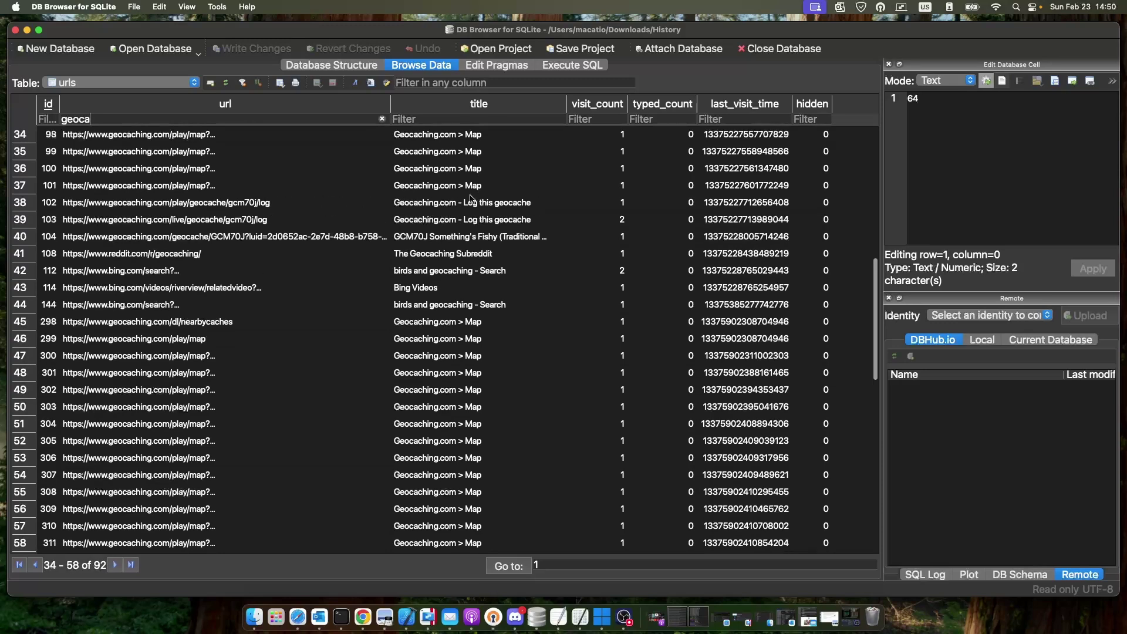
{"action": "left_click", "coordinate": [462, 236]}
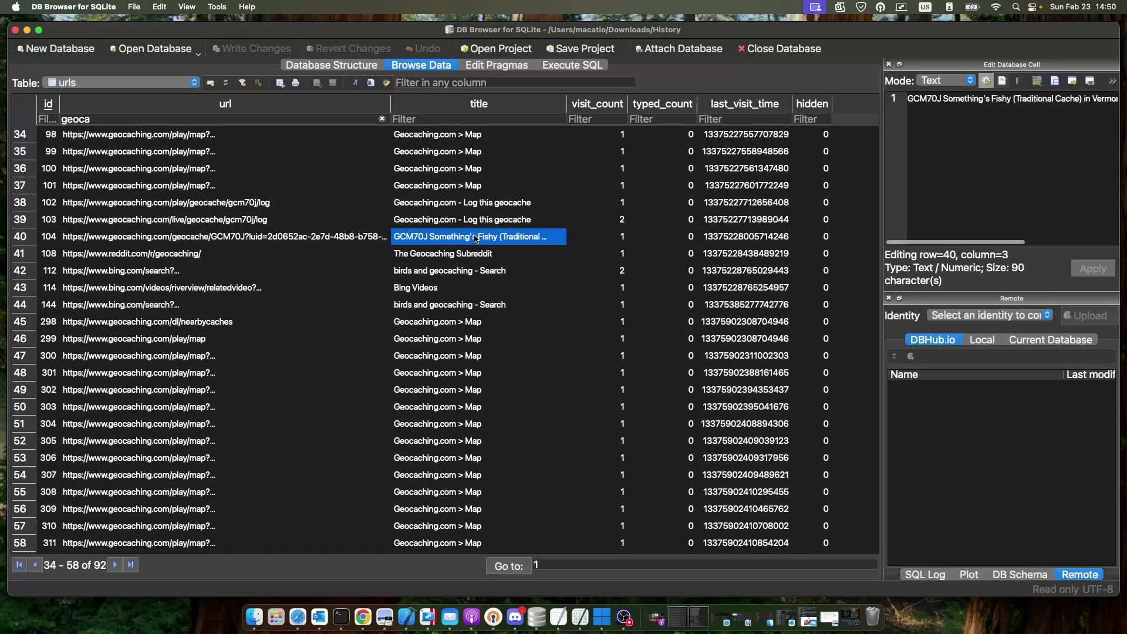
Switch to the CTF page in Safari, close It's History Now and open the Where did it go? challenge.
{"action": "key", "text": "ctrl+Right"}
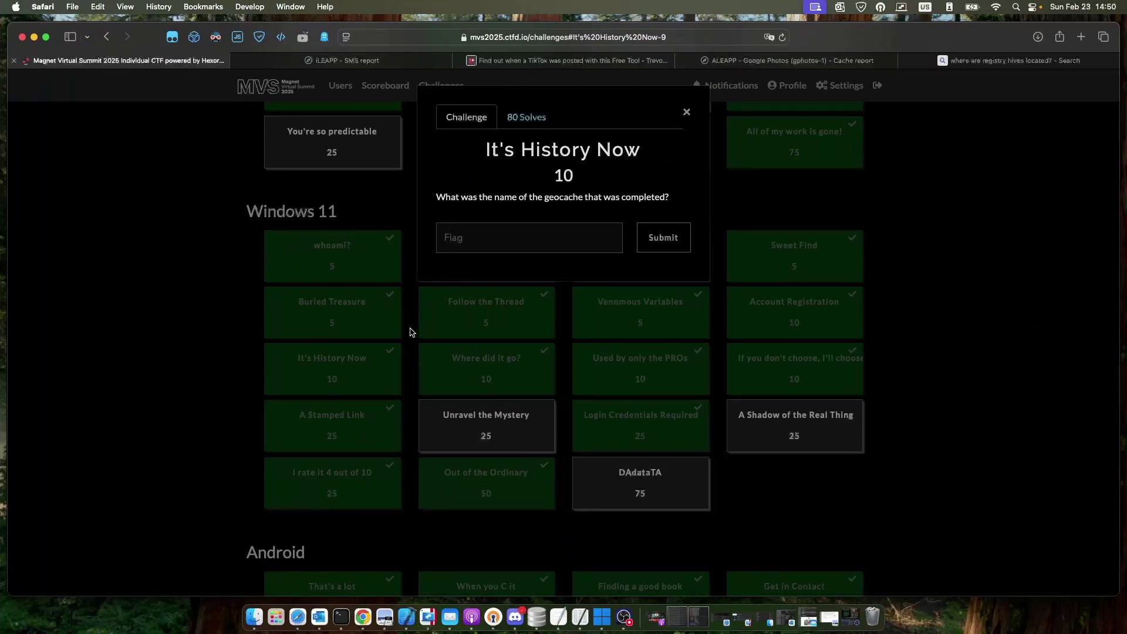
{"action": "left_click", "coordinate": [466, 359]}
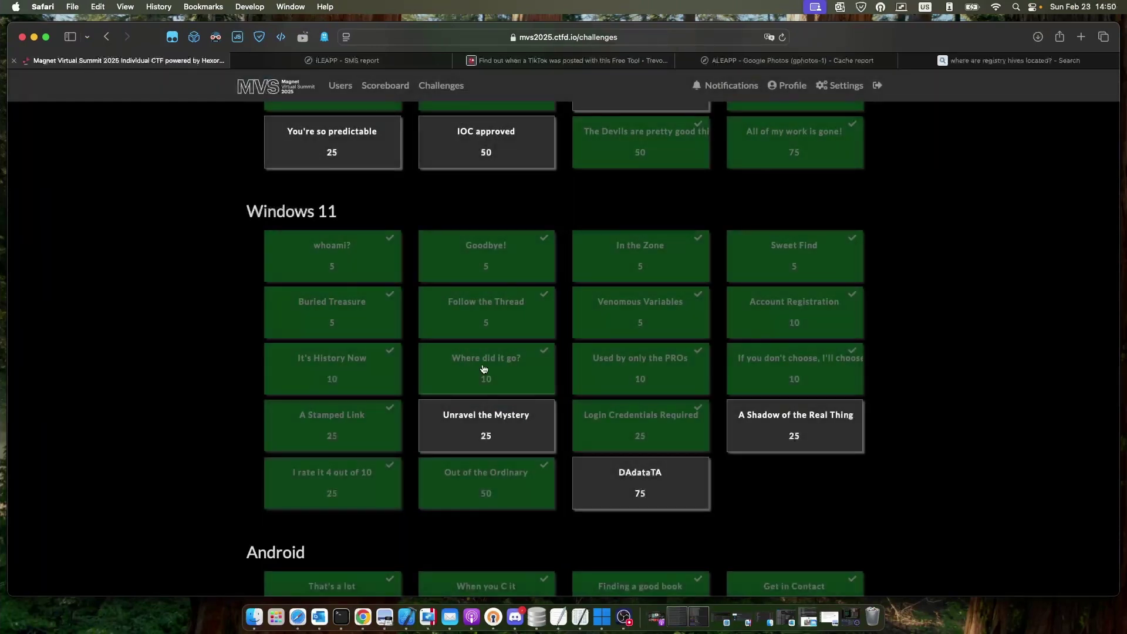
{"action": "left_click", "coordinate": [485, 369]}
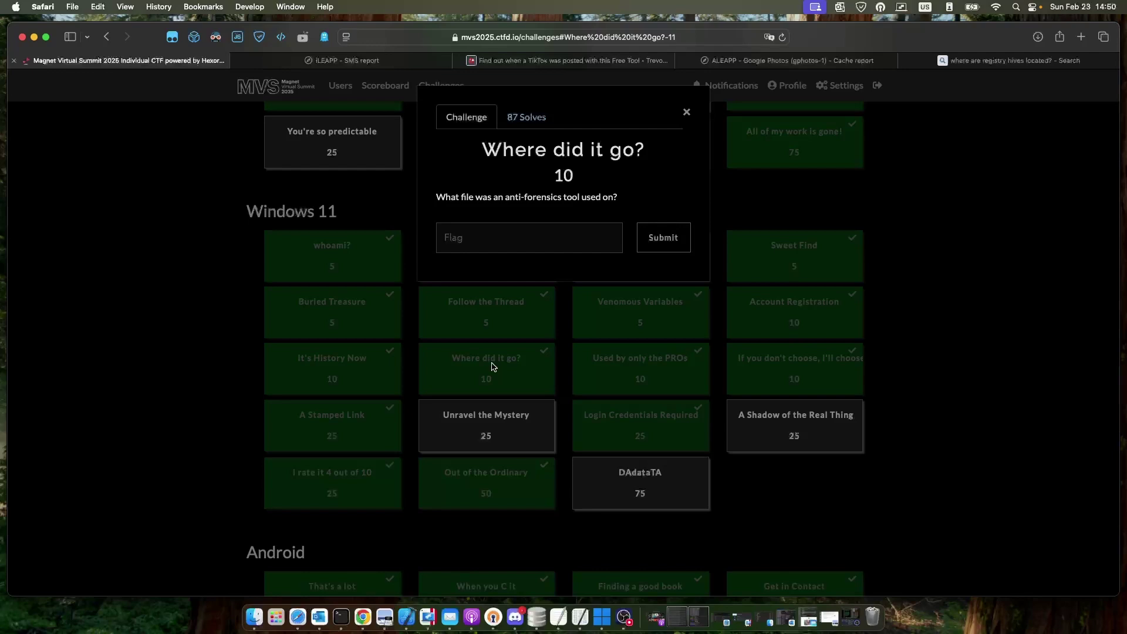
Review the Used by only the PROs challenge, then open A Stamped Link to read its TikTok question.
{"action": "left_click", "coordinate": [585, 374]}
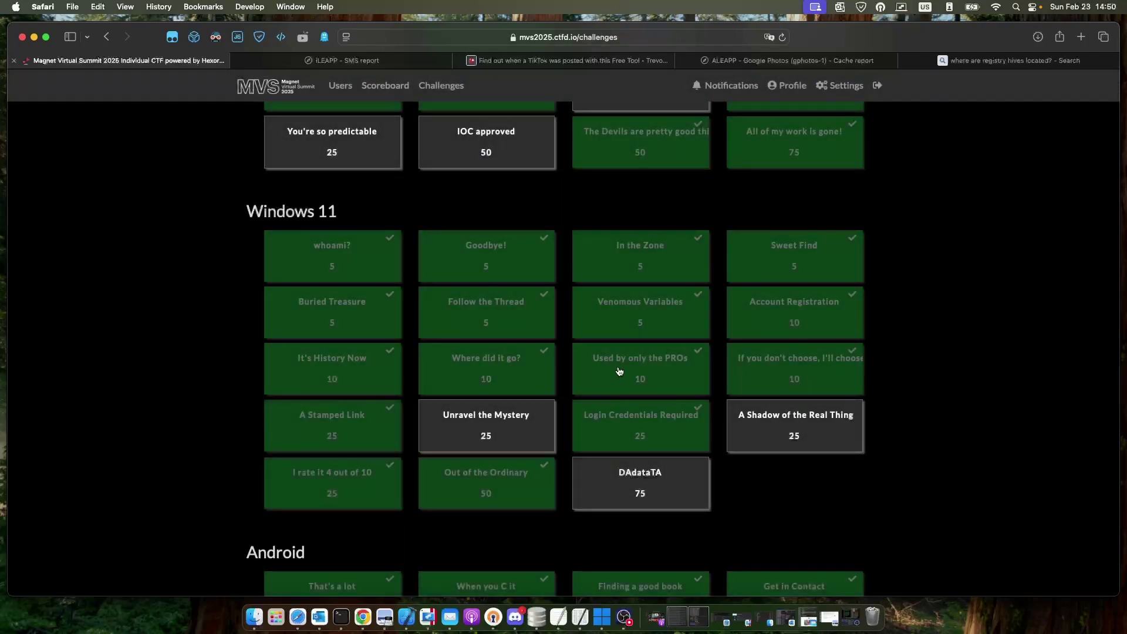
{"action": "left_click", "coordinate": [624, 371]}
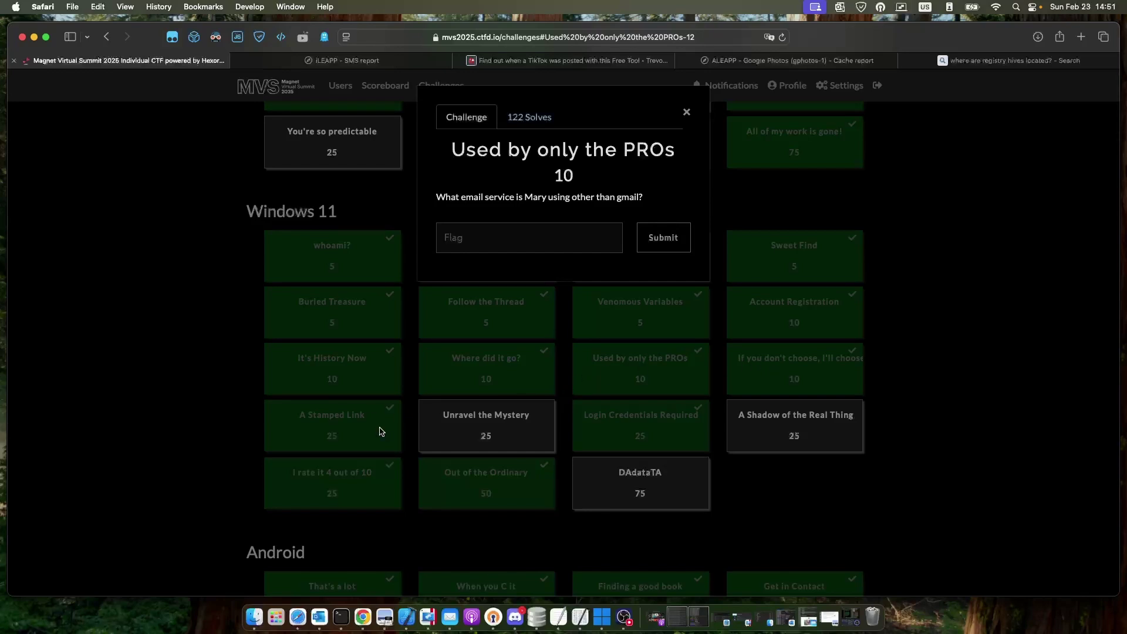
{"action": "left_click", "coordinate": [361, 430]}
{"action": "left_click", "coordinate": [362, 432]}
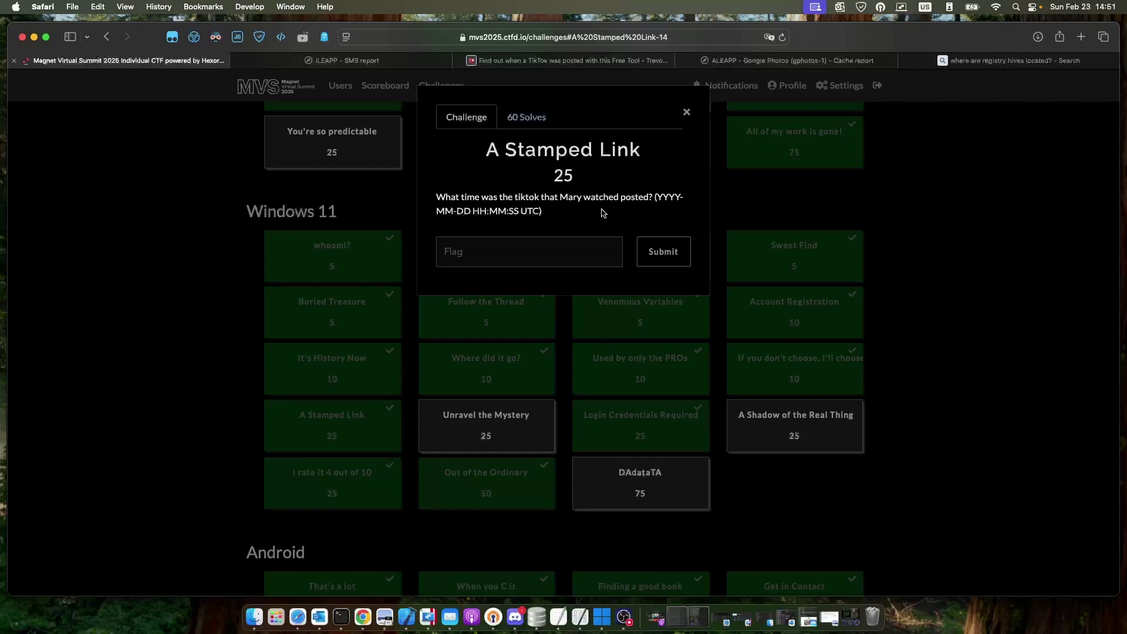
Go to the ALEAPP report and open its SMS messages report.
{"action": "left_click", "coordinate": [718, 59]}
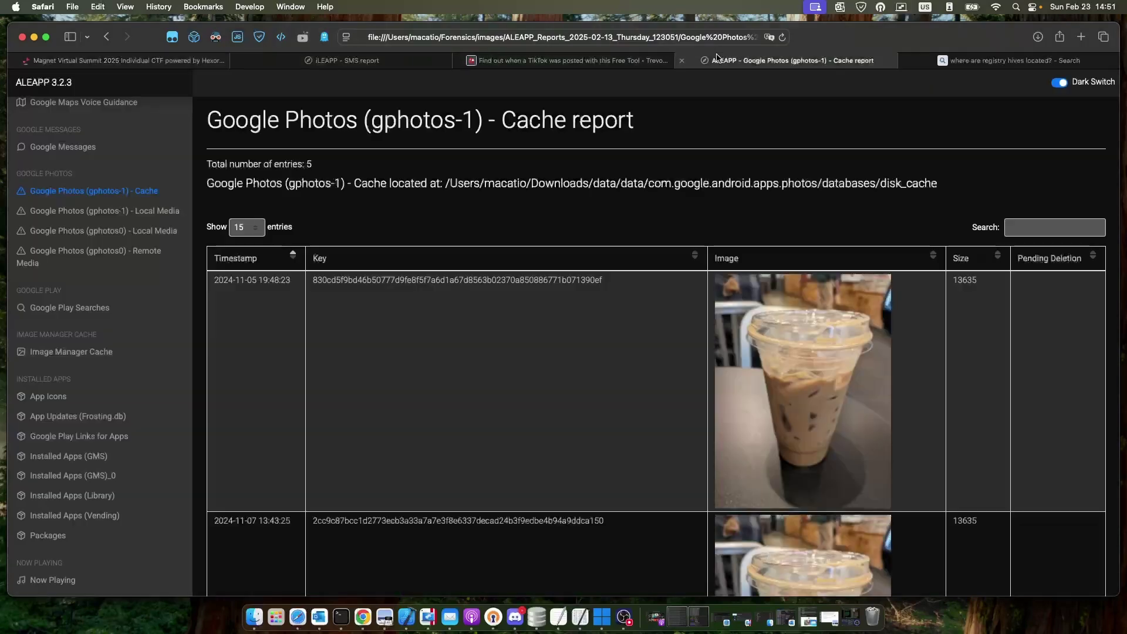
{"action": "scroll", "coordinate": [662, 269], "scroll_direction": "down", "scroll_amount": 5}
{"action": "scroll", "coordinate": [662, 269], "scroll_direction": "down", "scroll_amount": 5}
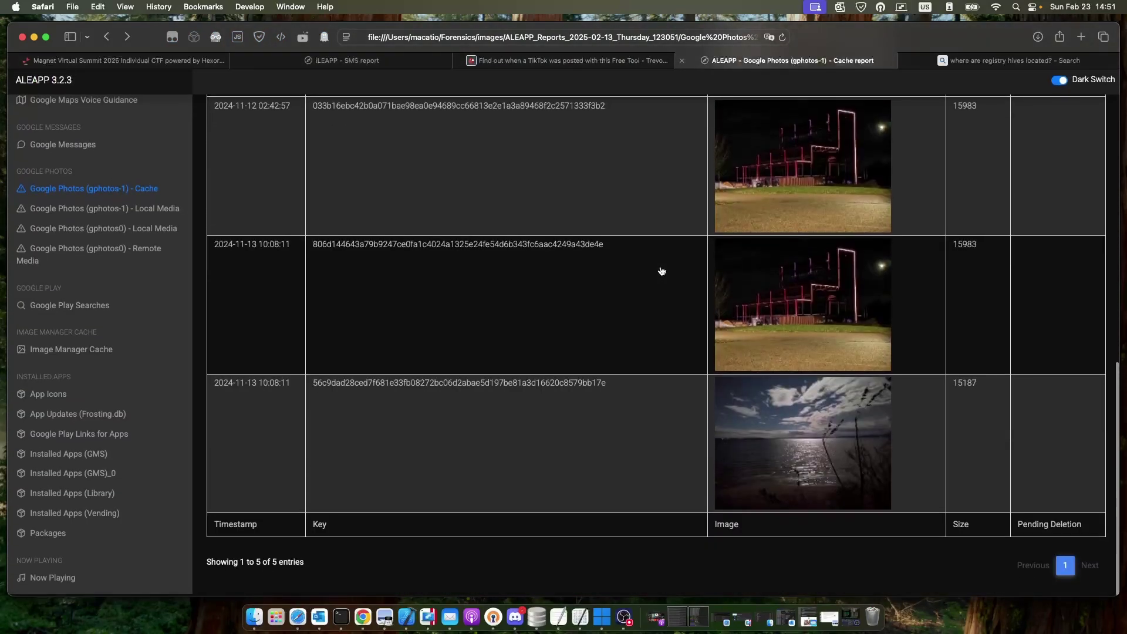
{"action": "scroll", "coordinate": [126, 399], "scroll_direction": "down", "scroll_amount": 5}
{"action": "scroll", "coordinate": [125, 403], "scroll_direction": "down", "scroll_amount": 10}
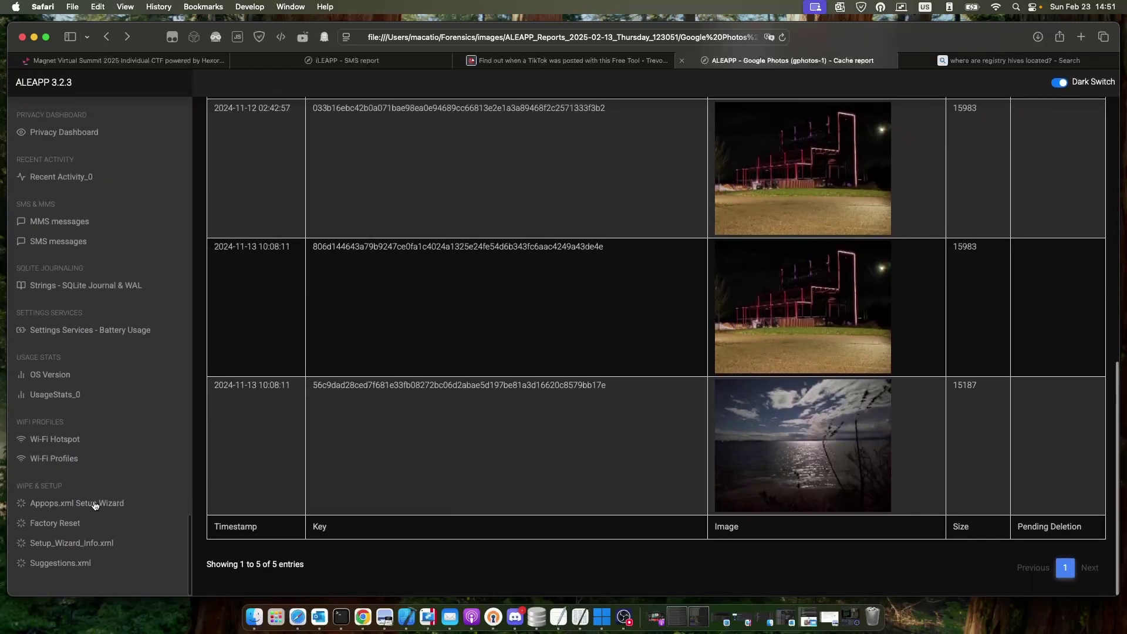
{"action": "scroll", "coordinate": [96, 442], "scroll_direction": "up", "scroll_amount": 1}
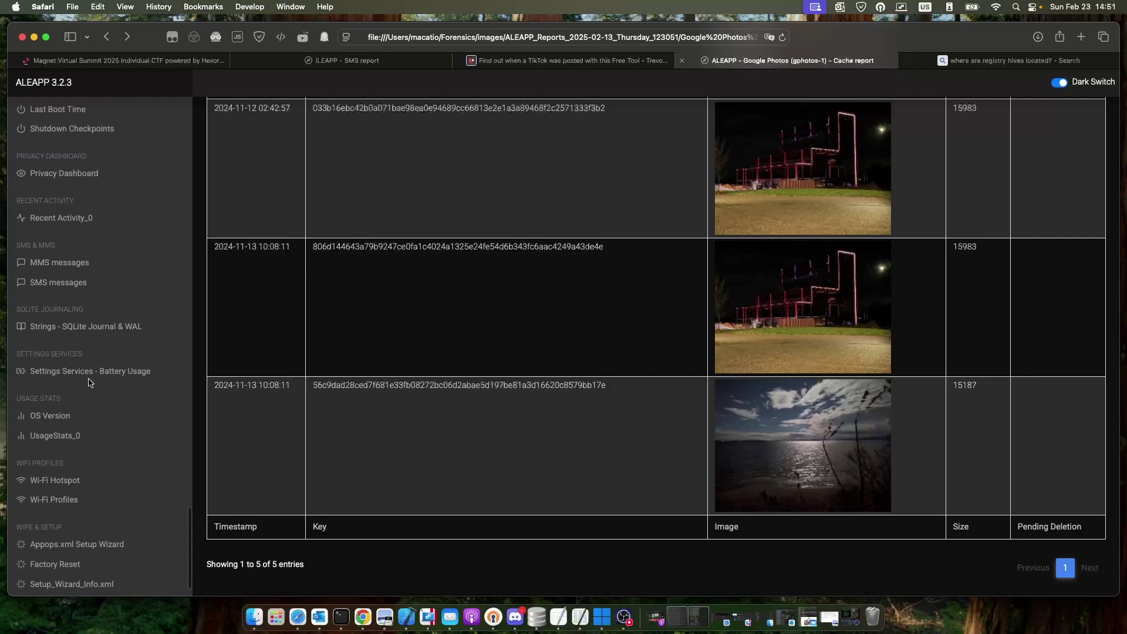
{"action": "left_click", "coordinate": [63, 287]}
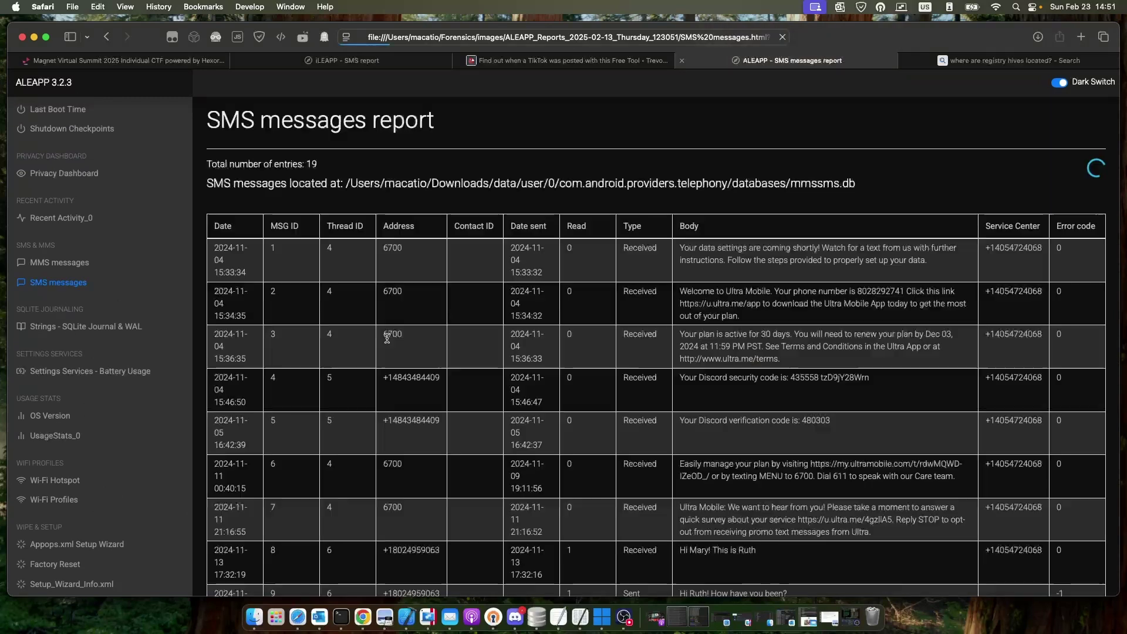
{"action": "scroll", "coordinate": [388, 340], "scroll_direction": "left", "scroll_amount": 10}
{"action": "scroll", "coordinate": [387, 341], "scroll_direction": "right", "scroll_amount": 10}
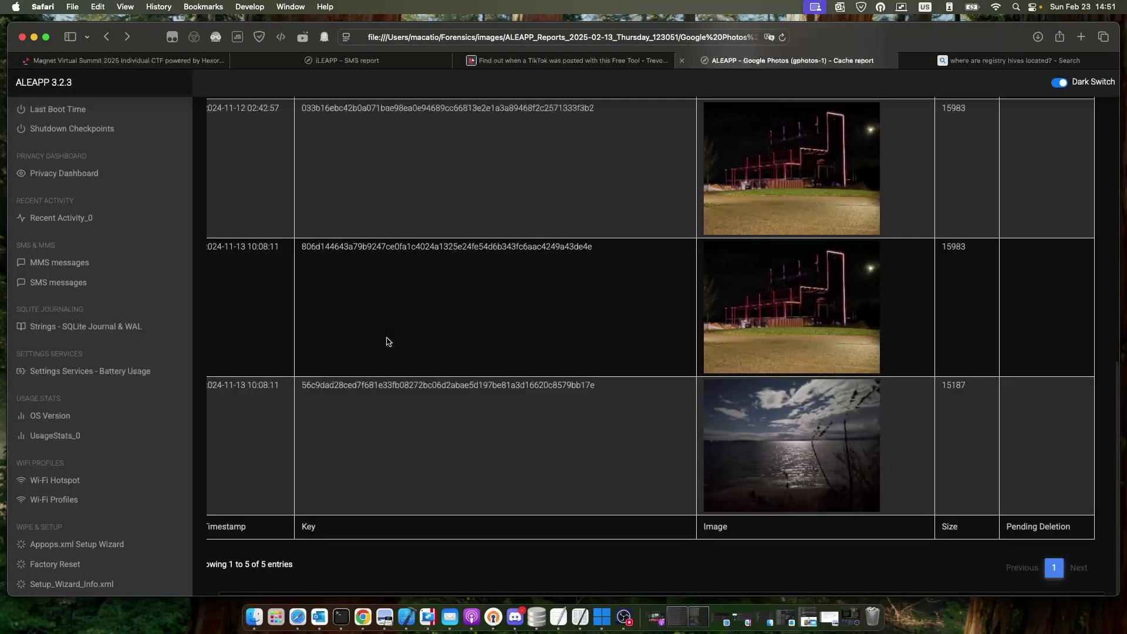
Find the sent message containing the TikTok video link, MSG ID 11, and copy the full link.
{"action": "scroll", "coordinate": [649, 407], "scroll_direction": "down", "scroll_amount": 5}
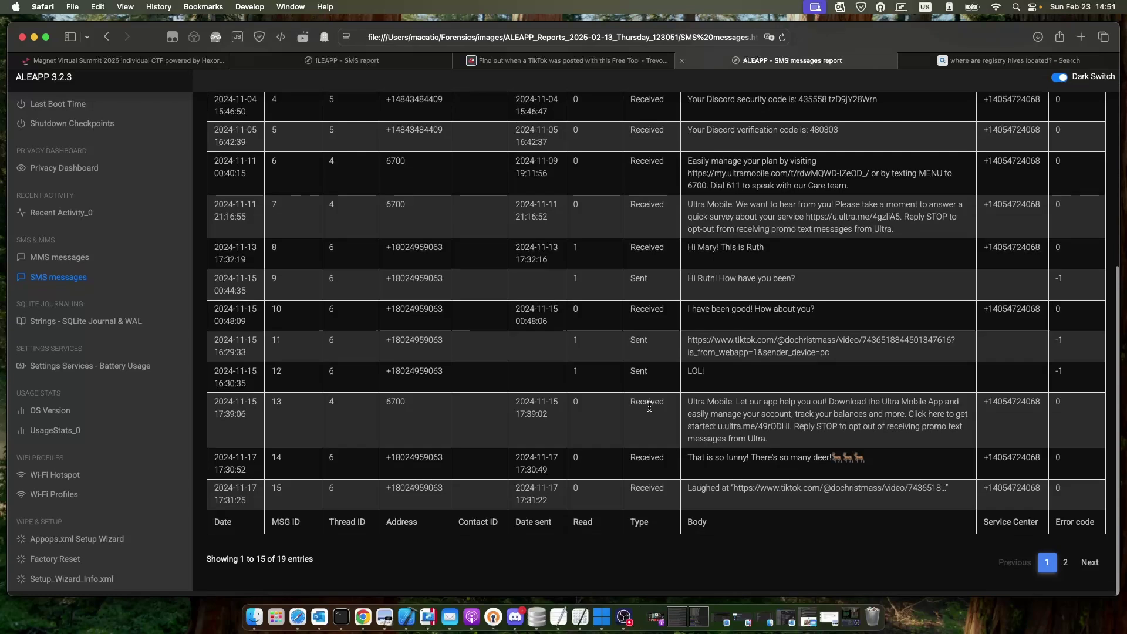
{"action": "scroll", "coordinate": [789, 432], "scroll_direction": "up", "scroll_amount": 2}
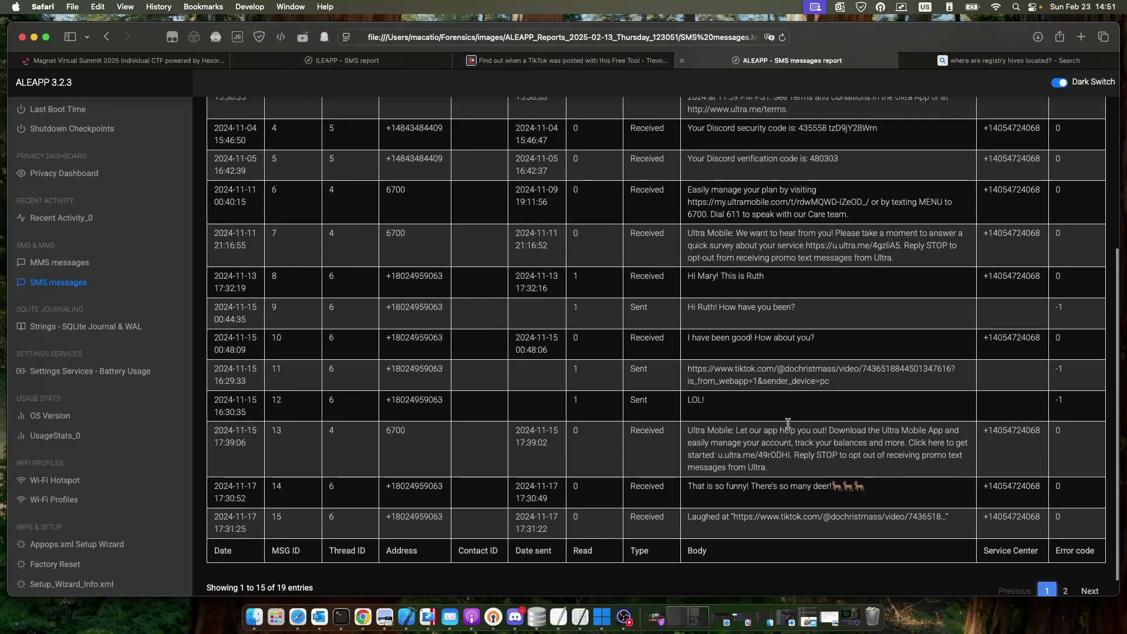
{"action": "left_click_drag", "start_coordinate": [827, 401], "coordinate": [686, 388]}
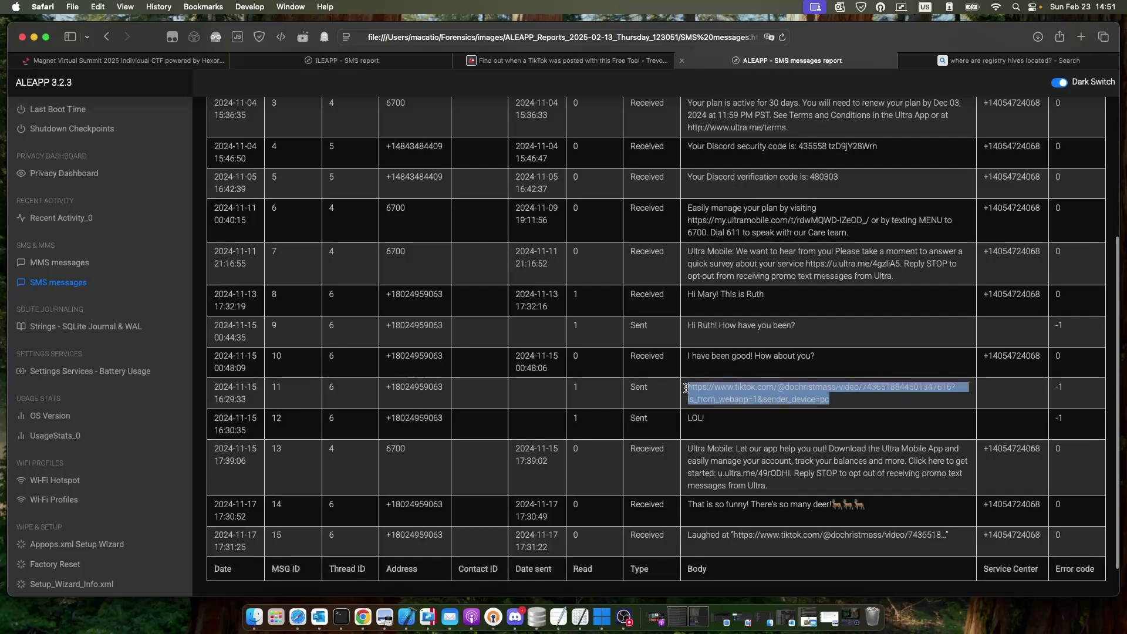
{"action": "right_click", "coordinate": [708, 391]}
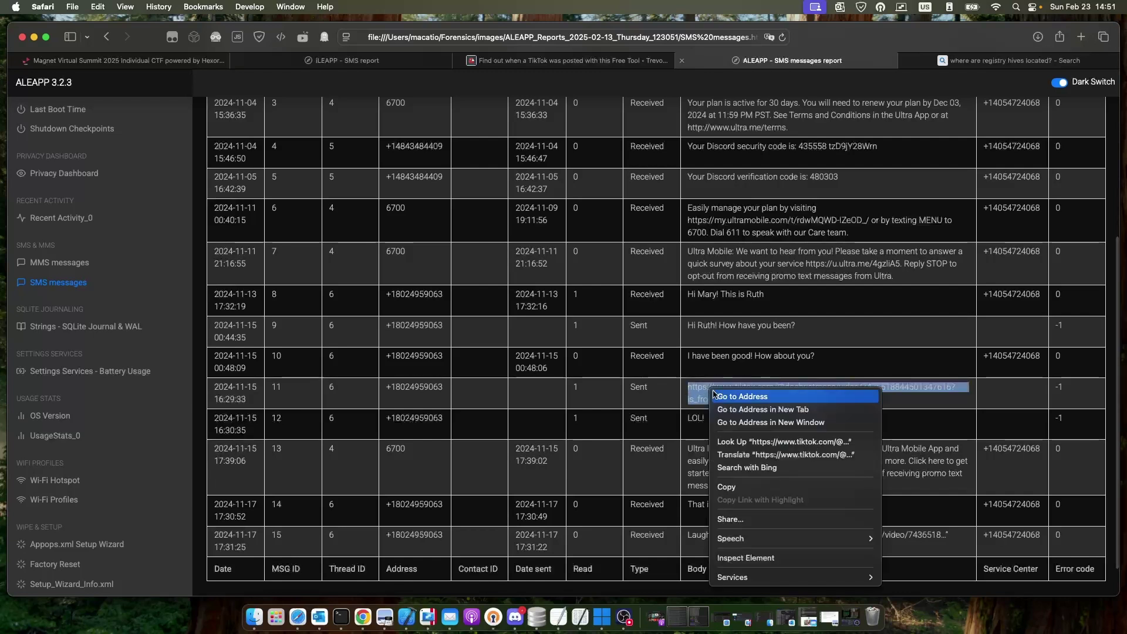
{"action": "left_click", "coordinate": [728, 487]}
Submit the copied TikTok video link to the TikTok Post Date Finder to look up its posting time.
{"action": "left_click", "coordinate": [591, 62]}
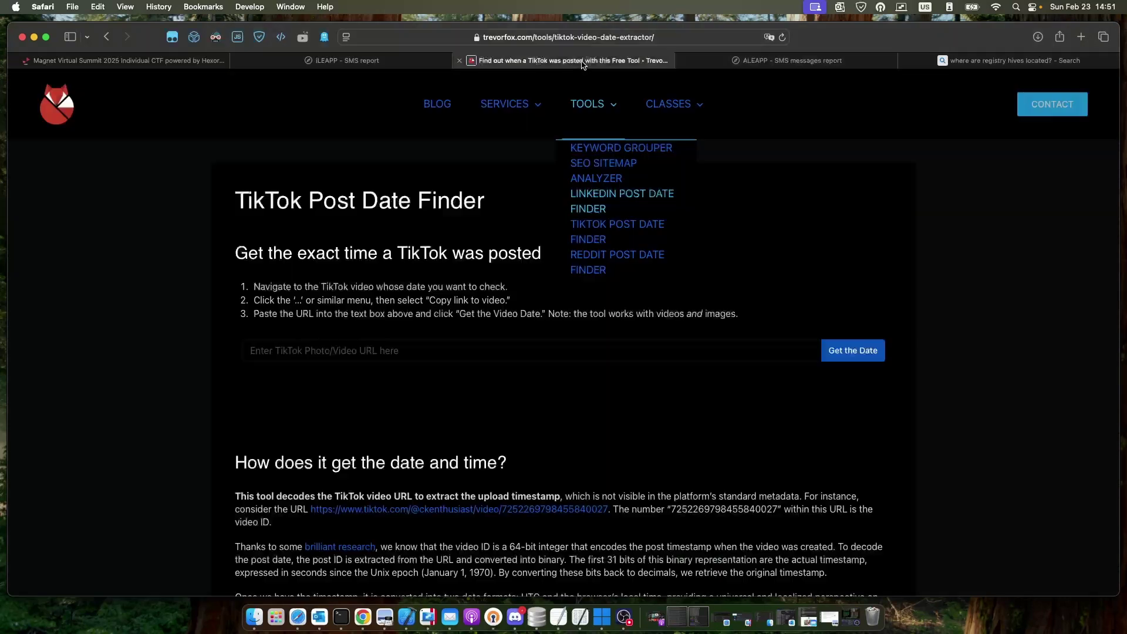
{"action": "left_click", "coordinate": [465, 351]}
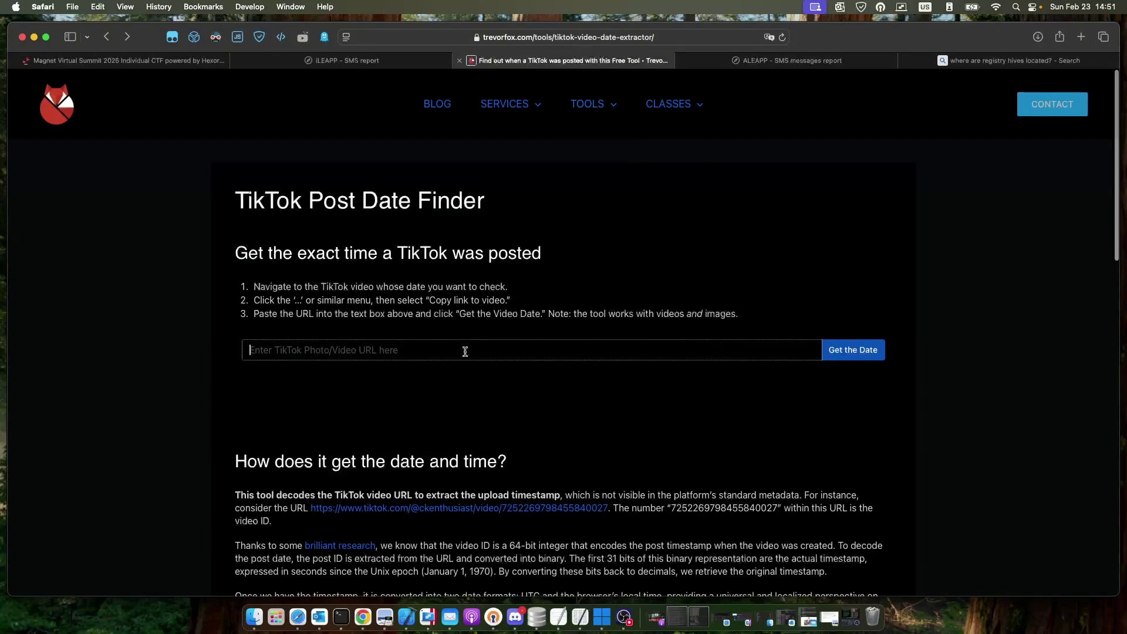
{"action": "right_click", "coordinate": [465, 351]}
{"action": "left_click", "coordinate": [483, 383]}
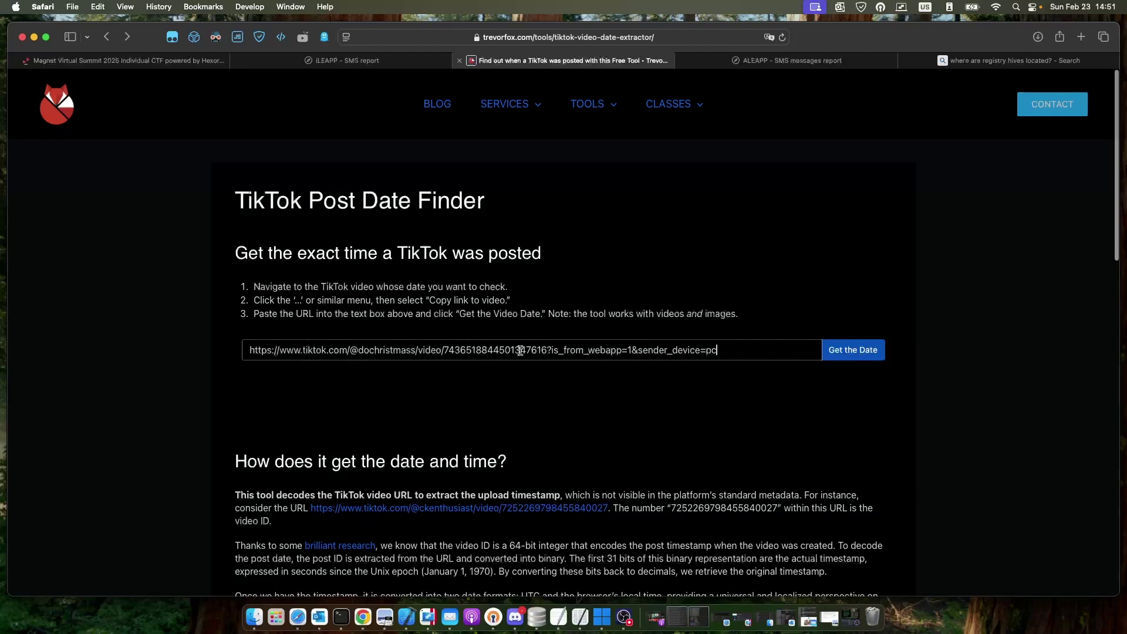
{"action": "left_click", "coordinate": [846, 351]}
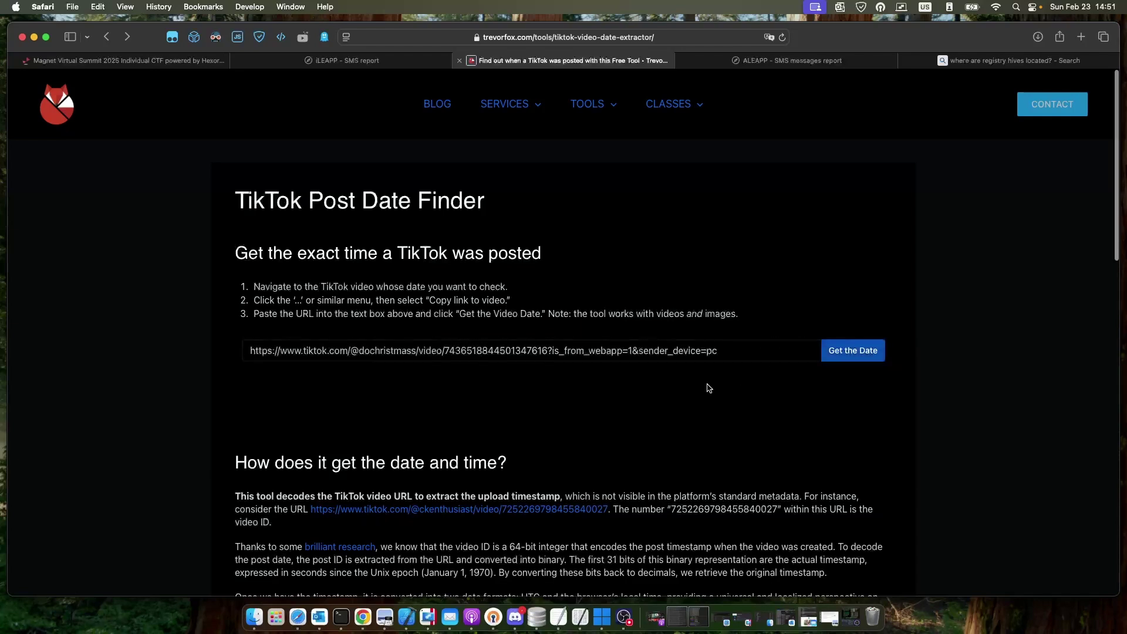
{"action": "scroll", "coordinate": [687, 396], "scroll_direction": "down", "scroll_amount": 1}
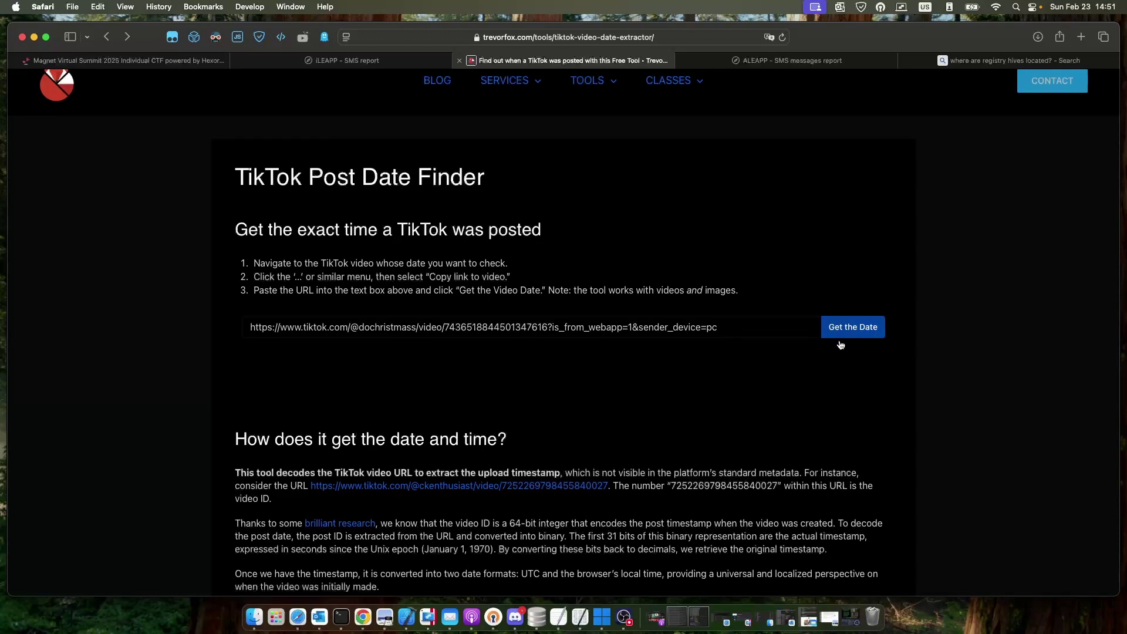
Reload the TikTok Post Date Finder page and submit the copied video link again.
{"action": "right_click", "coordinate": [815, 260]}
{"action": "left_click", "coordinate": [839, 292]}
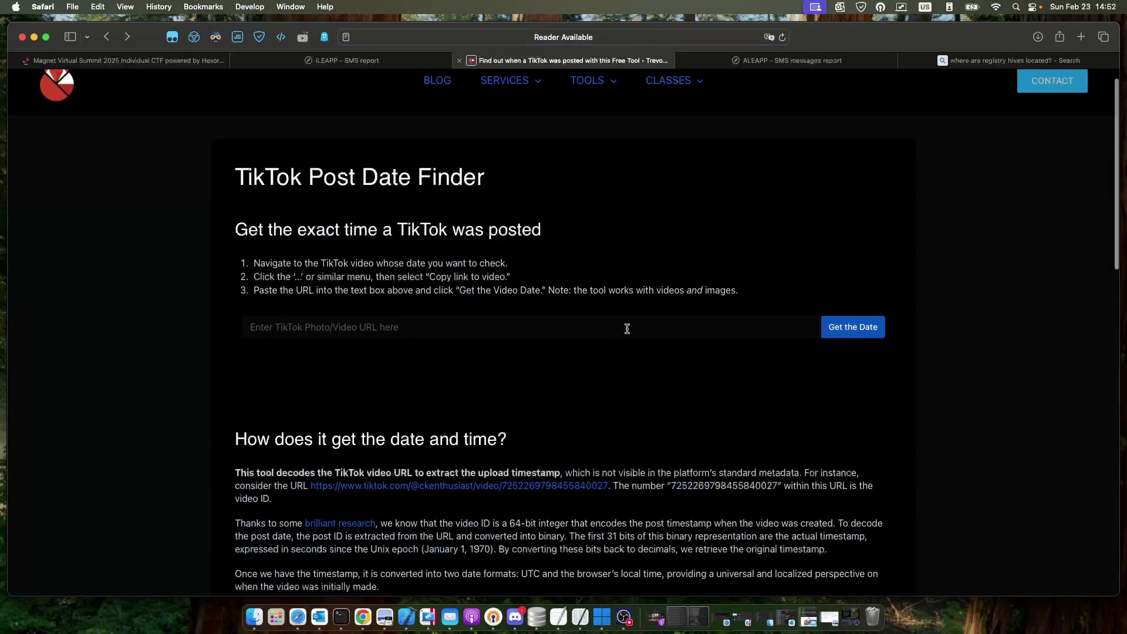
{"action": "left_click", "coordinate": [627, 327]}
{"action": "right_click", "coordinate": [629, 332]}
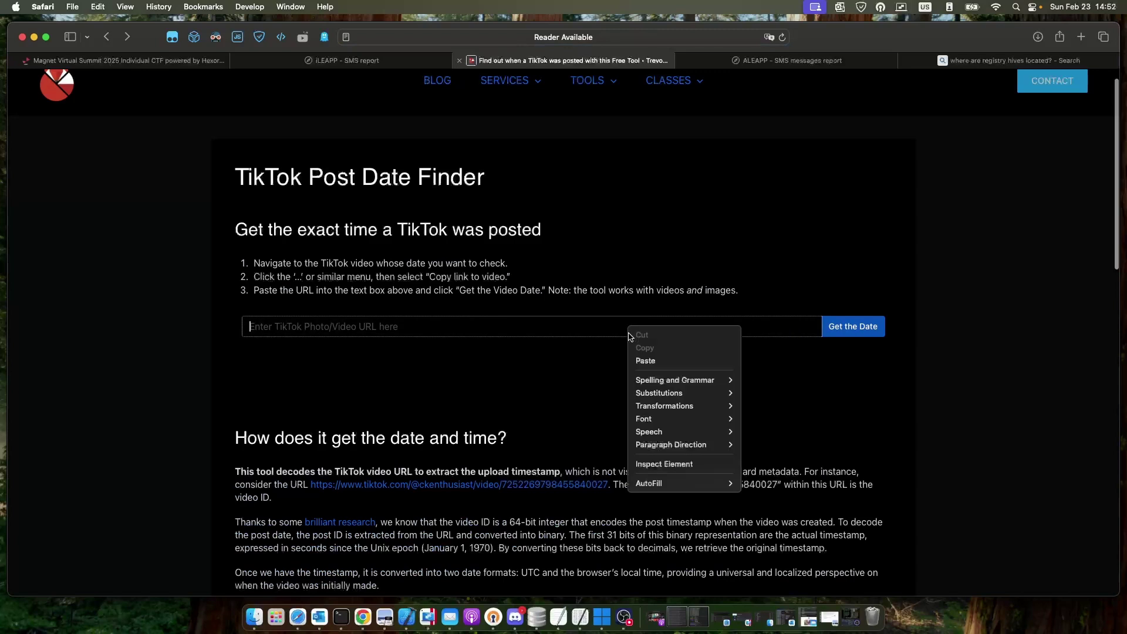
{"action": "left_click", "coordinate": [645, 360]}
{"action": "left_click", "coordinate": [838, 338]}
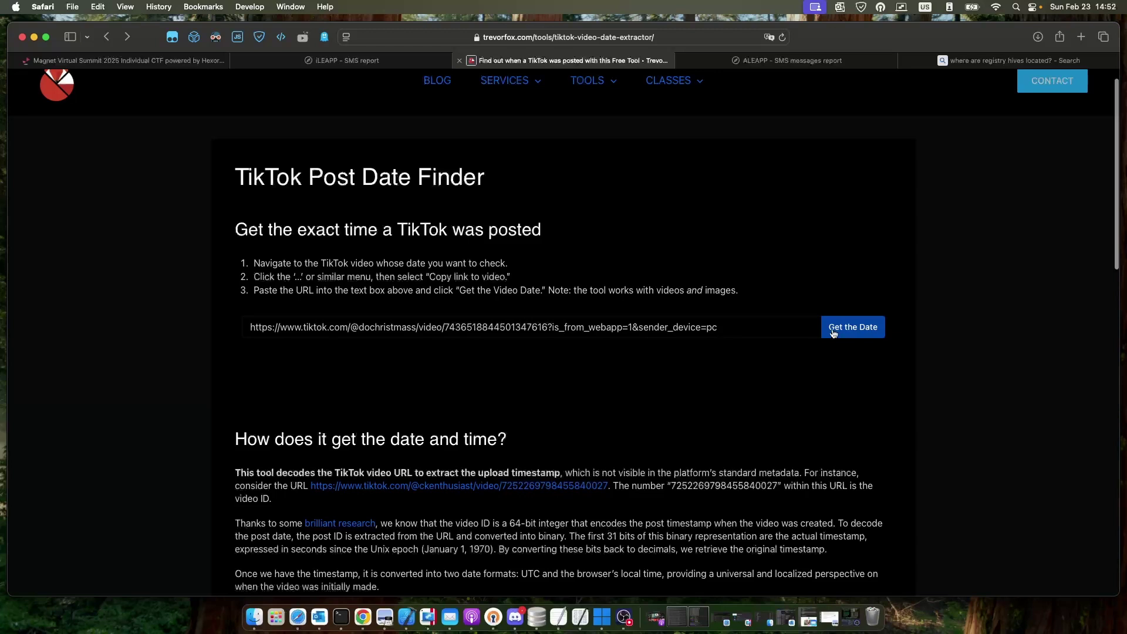
Return to the CTF page, close A Stamped Link and open the Unravel the Mystery challenge.
{"action": "left_click", "coordinate": [217, 61]}
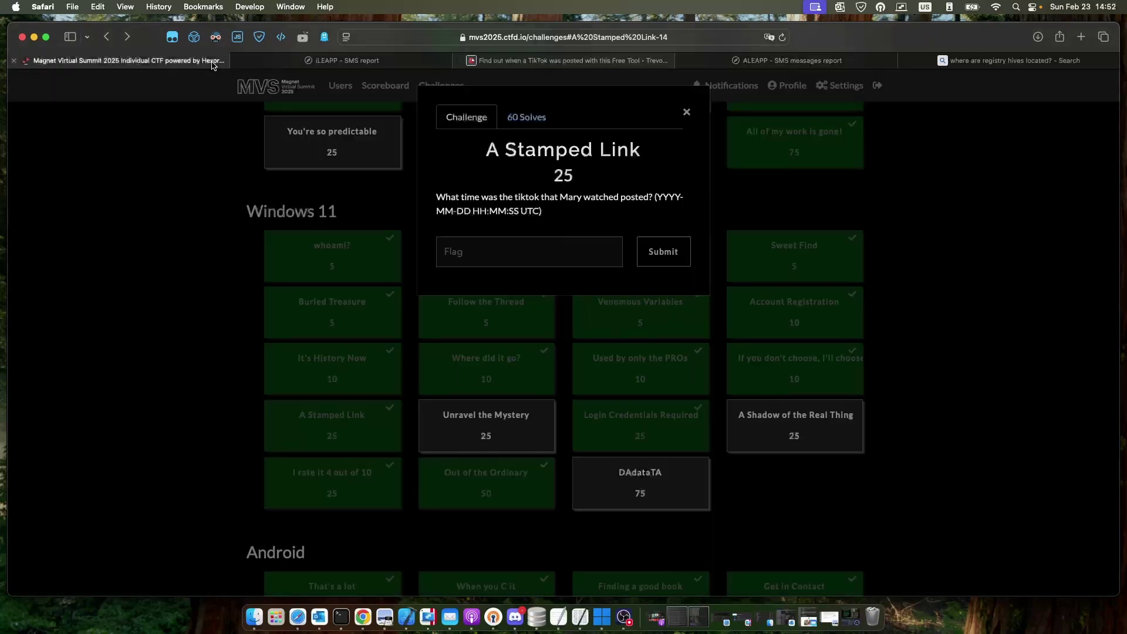
{"action": "left_click", "coordinate": [332, 273]}
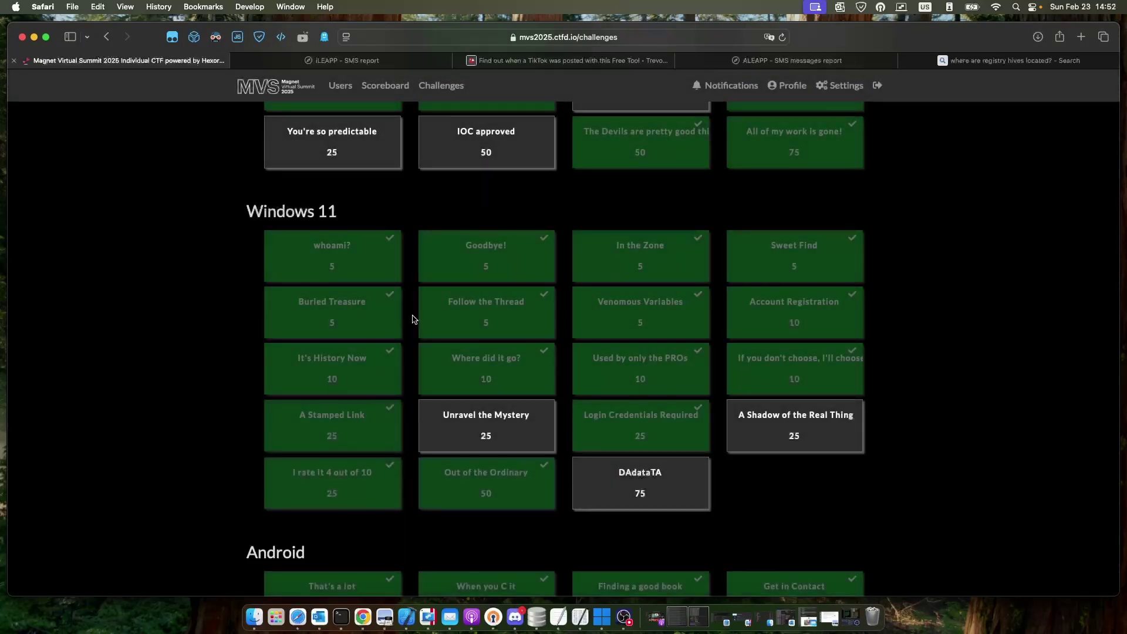
{"action": "left_click", "coordinate": [488, 409]}
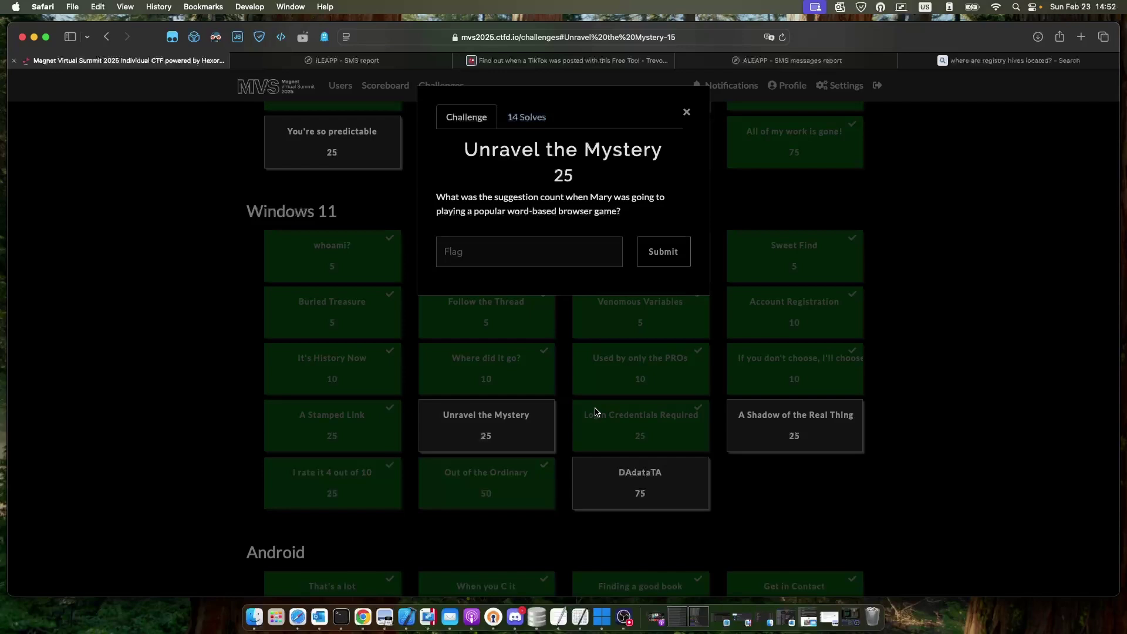
Open the Login Credentials Required challenge, check the Geocaching HQ message in Mail for the username, and minimise Mail to return to the challenge.
{"action": "left_click", "coordinate": [627, 419]}
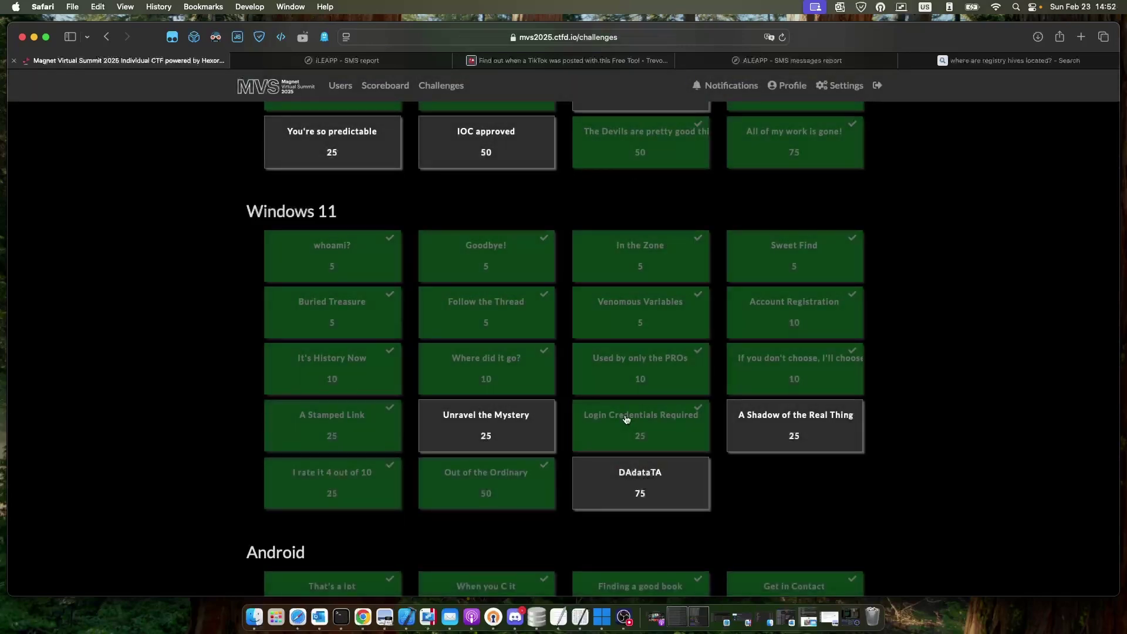
{"action": "left_click", "coordinate": [627, 418]}
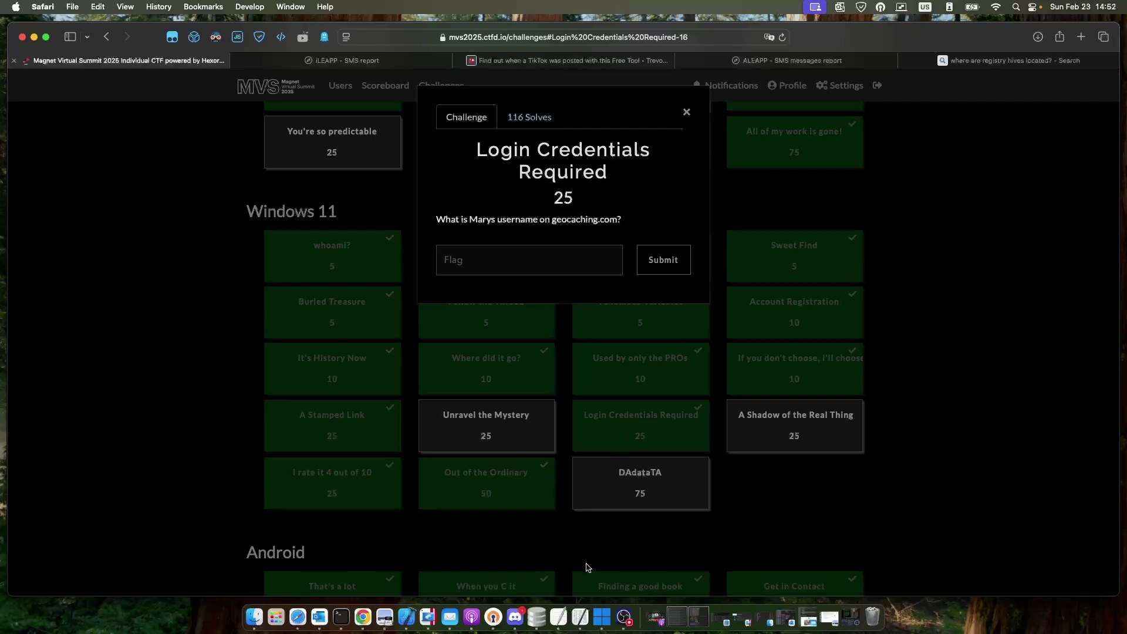
{"action": "left_click", "coordinate": [443, 614]}
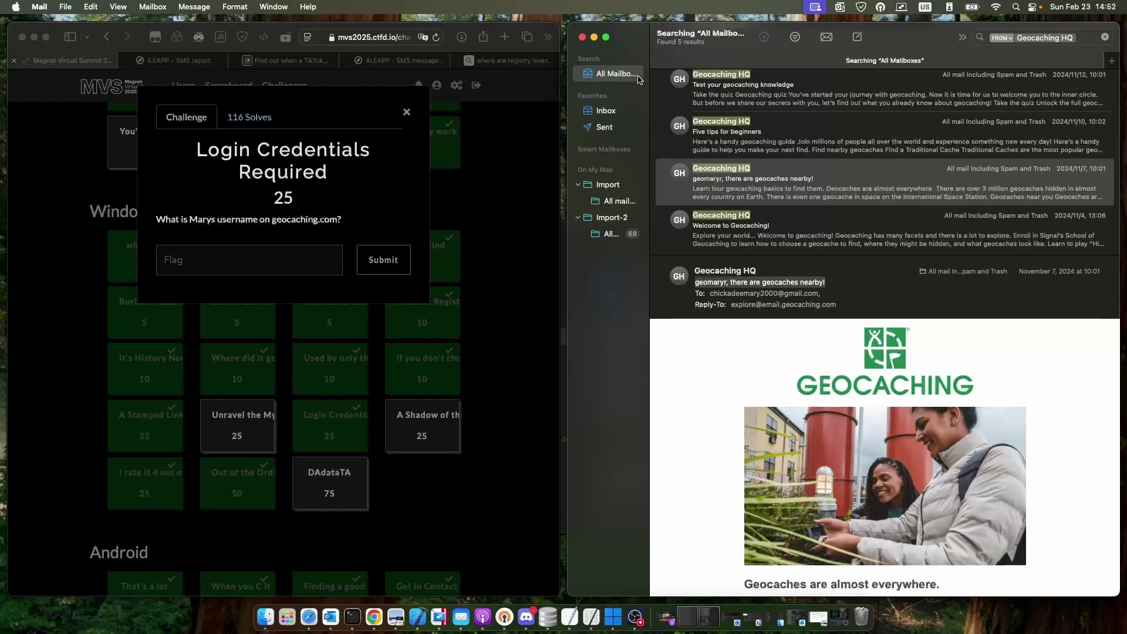
{"action": "left_click", "coordinate": [595, 38]}
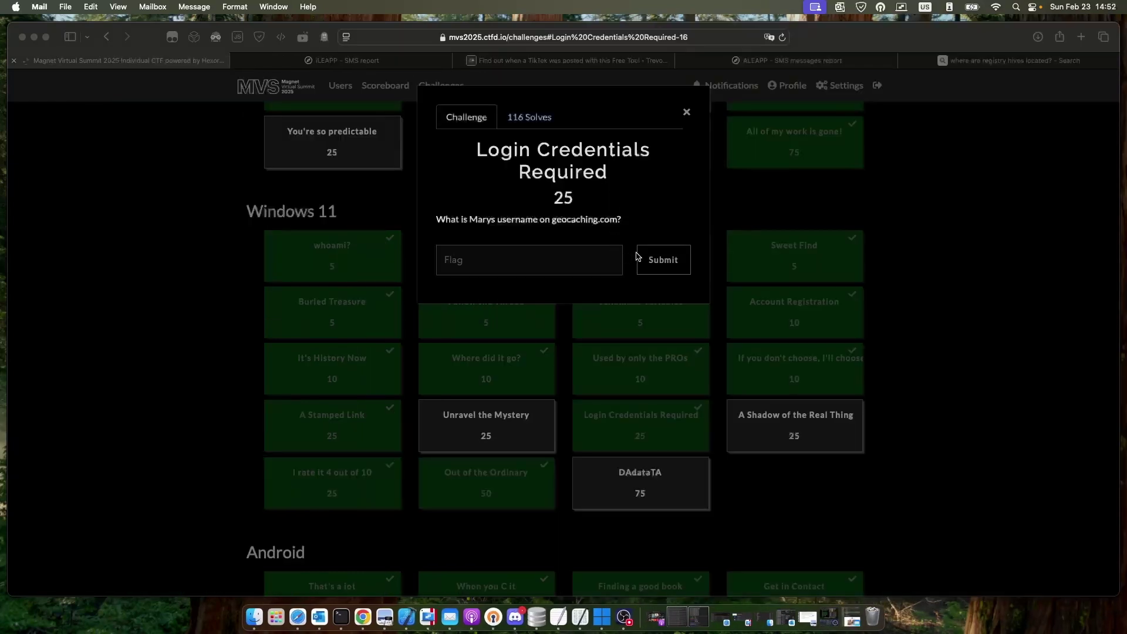
{"action": "left_click", "coordinate": [763, 212]}
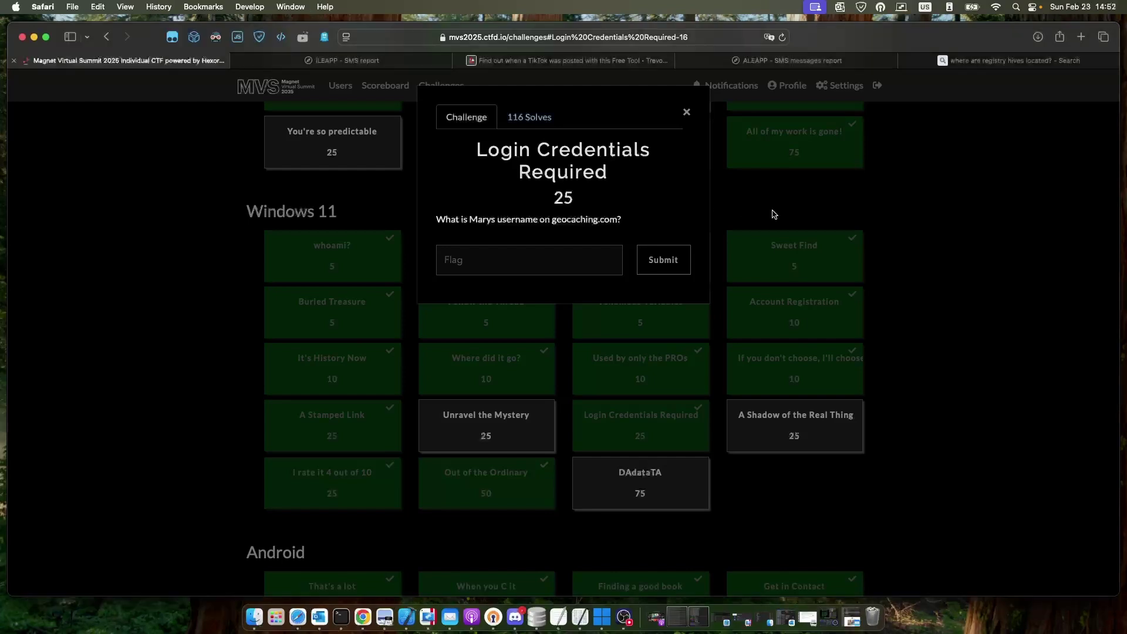
Review the A Shadow of the Real Thing challenge, close it and open the I rate it 4 out of 10 challenge.
{"action": "left_click", "coordinate": [804, 359]}
{"action": "left_click", "coordinate": [778, 413]}
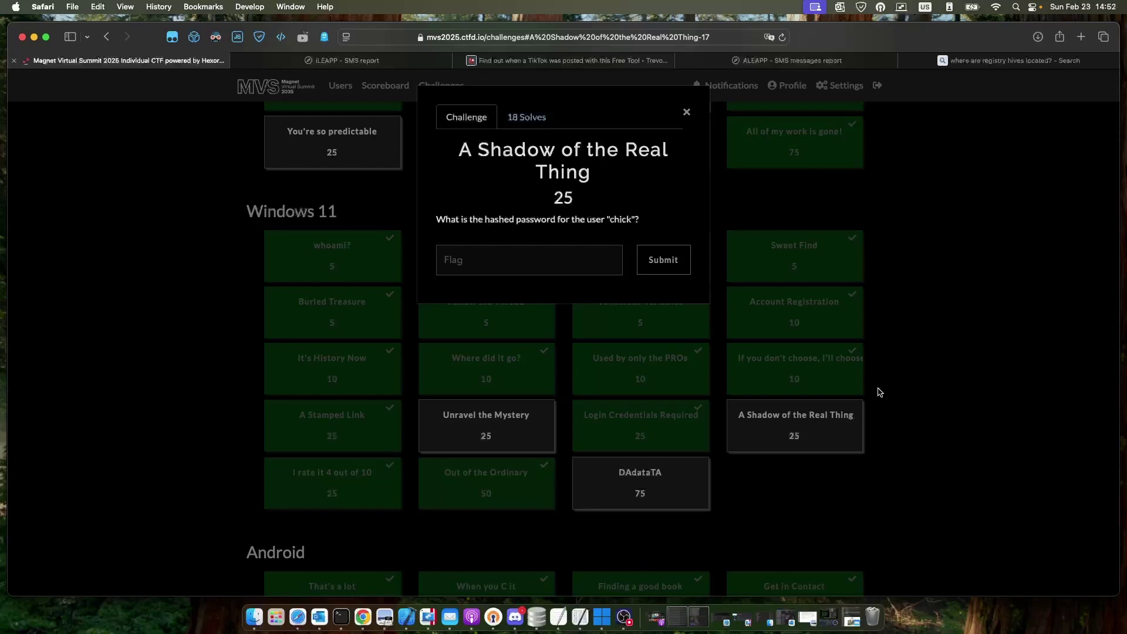
{"action": "left_click", "coordinate": [879, 393]}
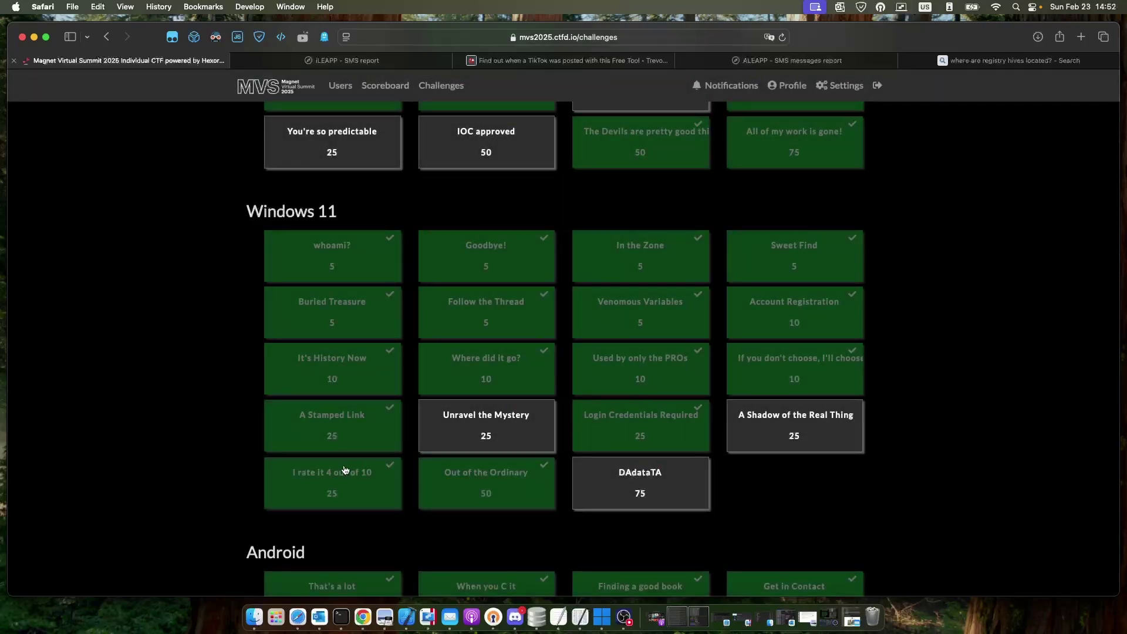
{"action": "left_click", "coordinate": [345, 470]}
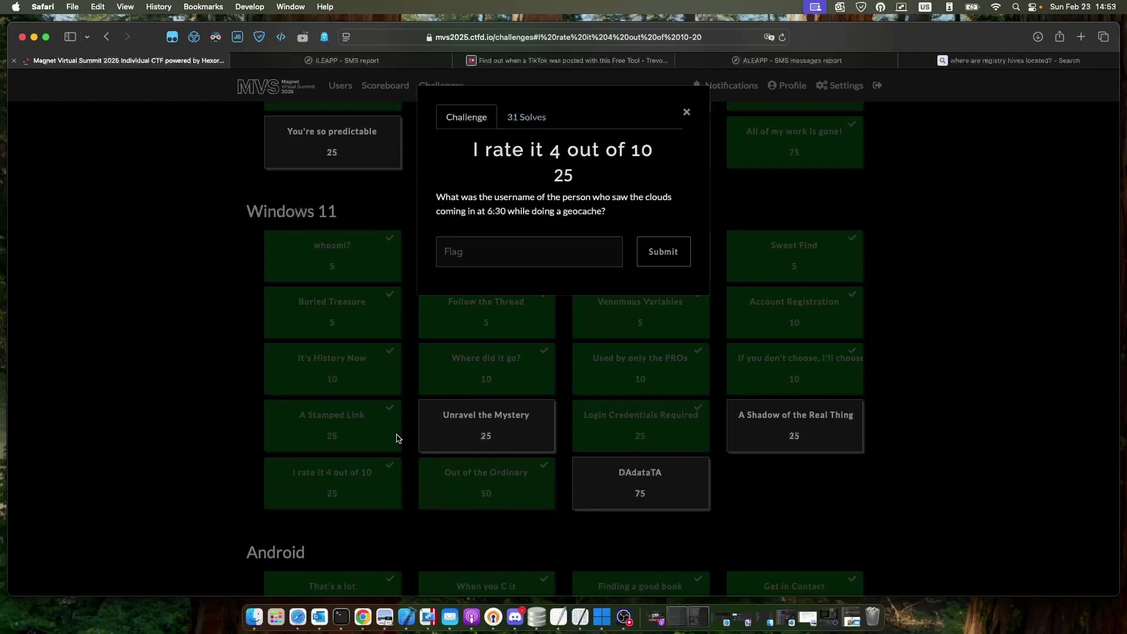
Switch to FTK Imager and open GC365HN.gpx from the Downloads folder of user chick in the evidence tree.
{"action": "key", "text": "ctrl+Right"}
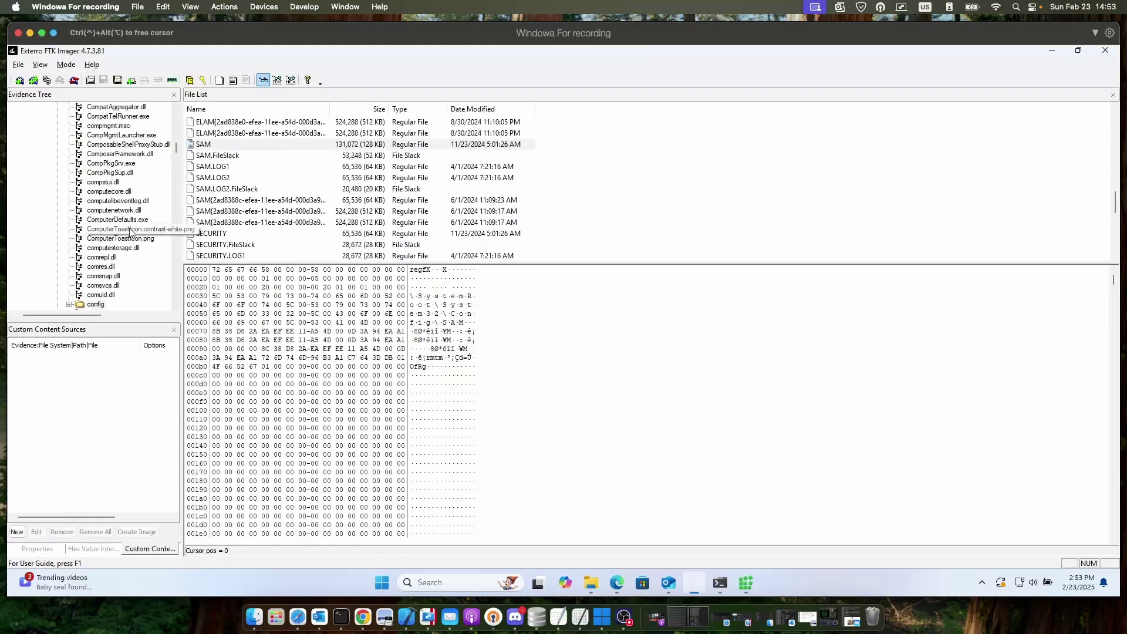
{"action": "scroll", "coordinate": [131, 234], "scroll_direction": "down", "scroll_amount": 5}
{"action": "scroll", "coordinate": [130, 234], "scroll_direction": "up", "scroll_amount": 10}
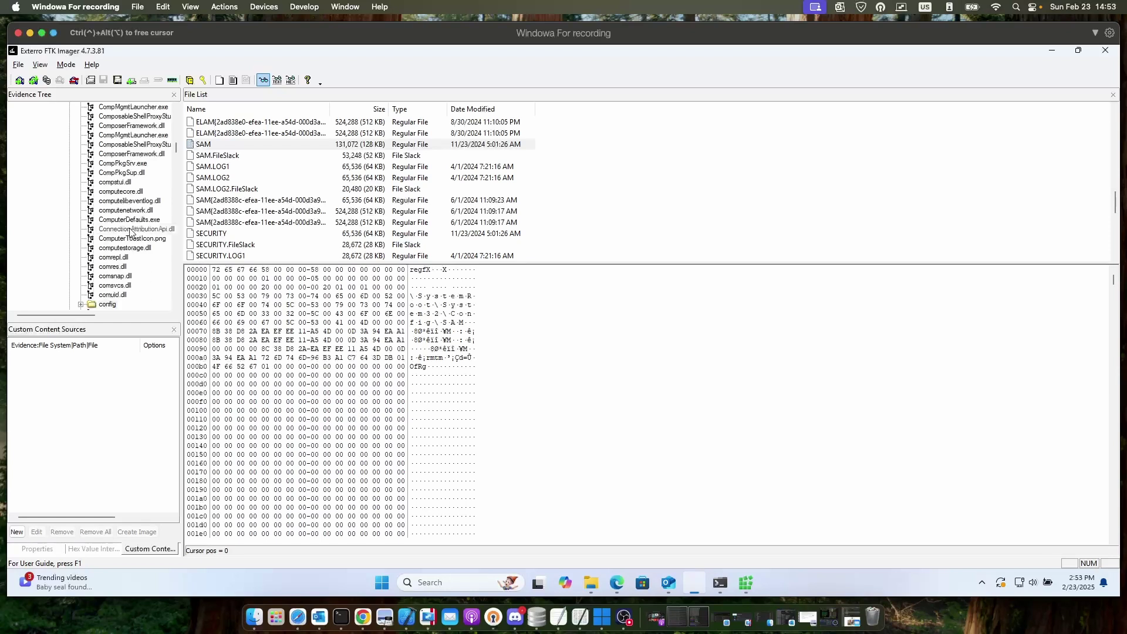
{"action": "scroll", "coordinate": [131, 233], "scroll_direction": "up", "scroll_amount": 10}
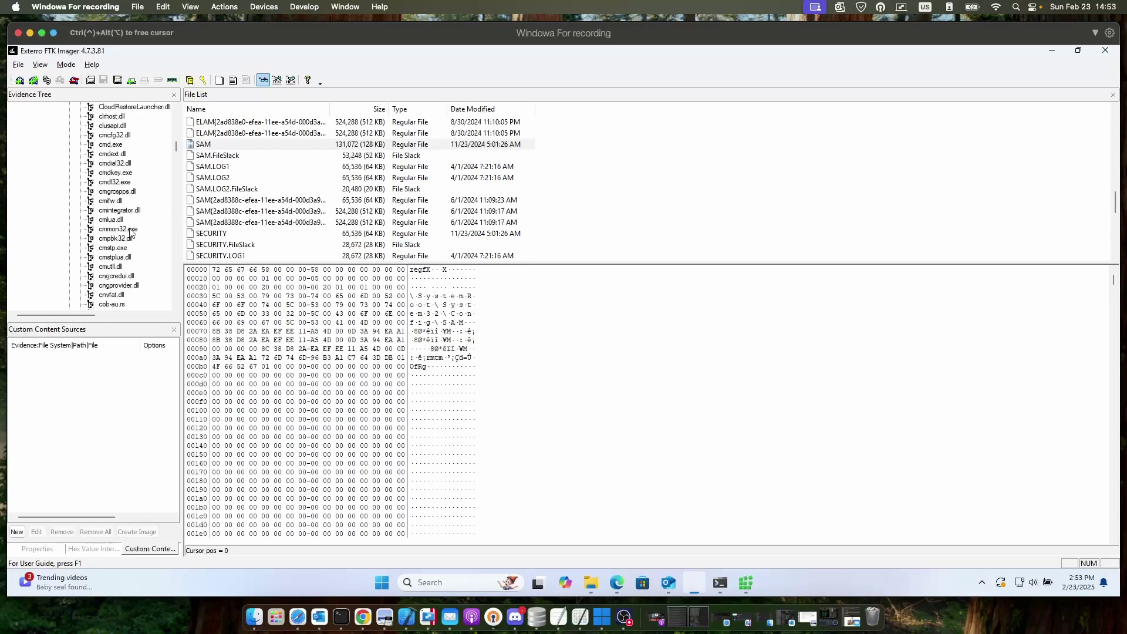
{"action": "scroll", "coordinate": [130, 234], "scroll_direction": "up", "scroll_amount": 10}
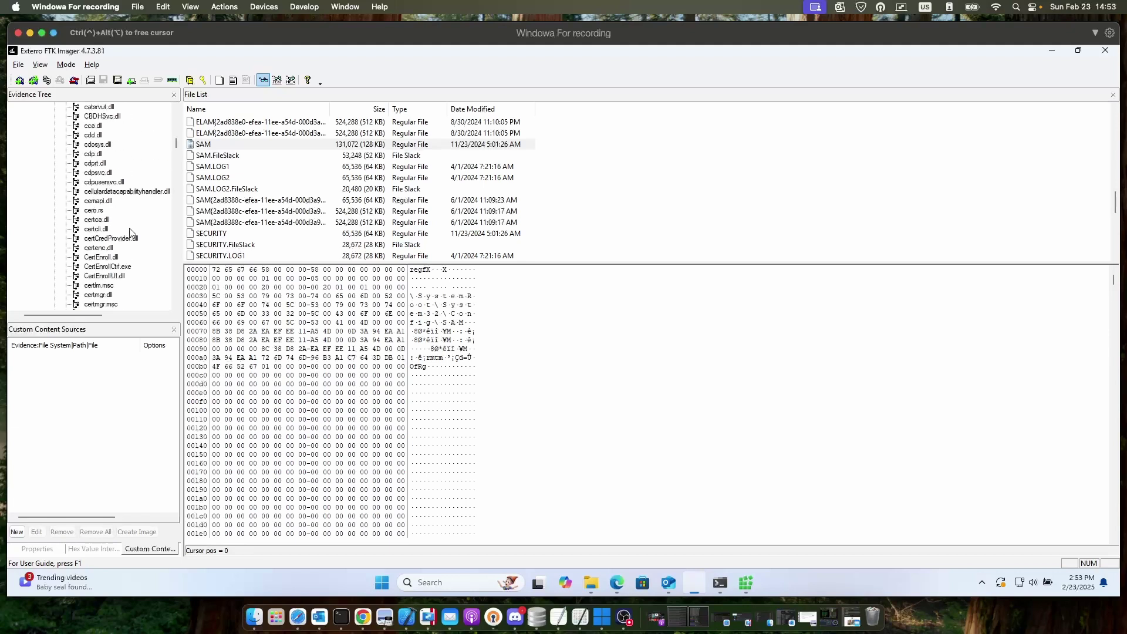
{"action": "scroll", "coordinate": [131, 234], "scroll_direction": "up", "scroll_amount": 7}
{"action": "scroll", "coordinate": [58, 150], "scroll_direction": "up", "scroll_amount": 2}
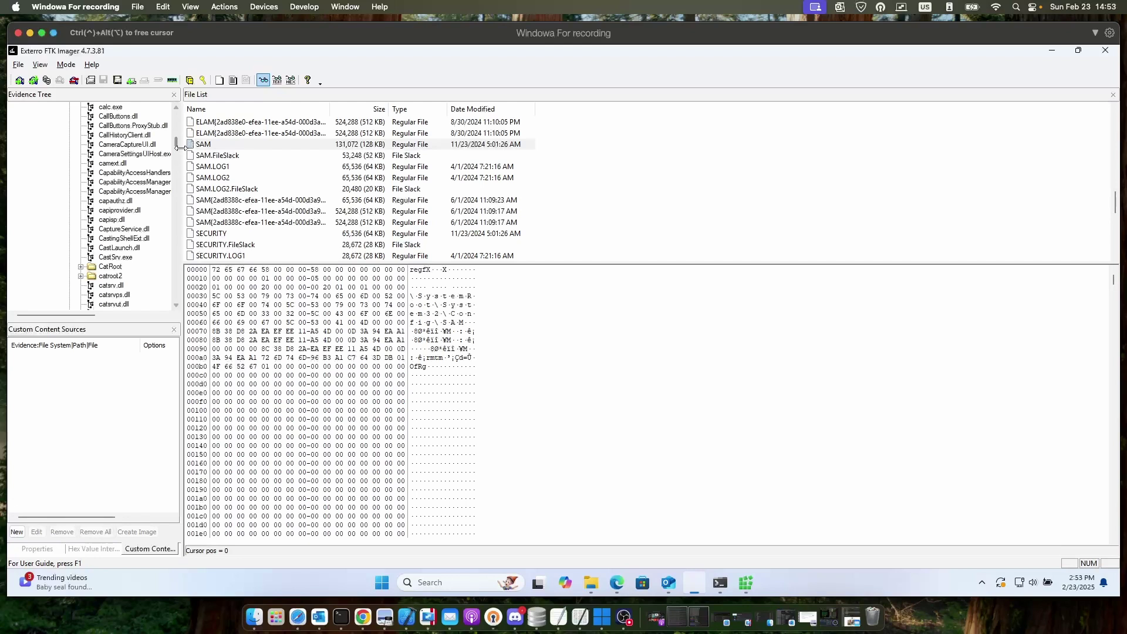
{"action": "left_click_drag", "start_coordinate": [176, 139], "coordinate": [175, 101]}
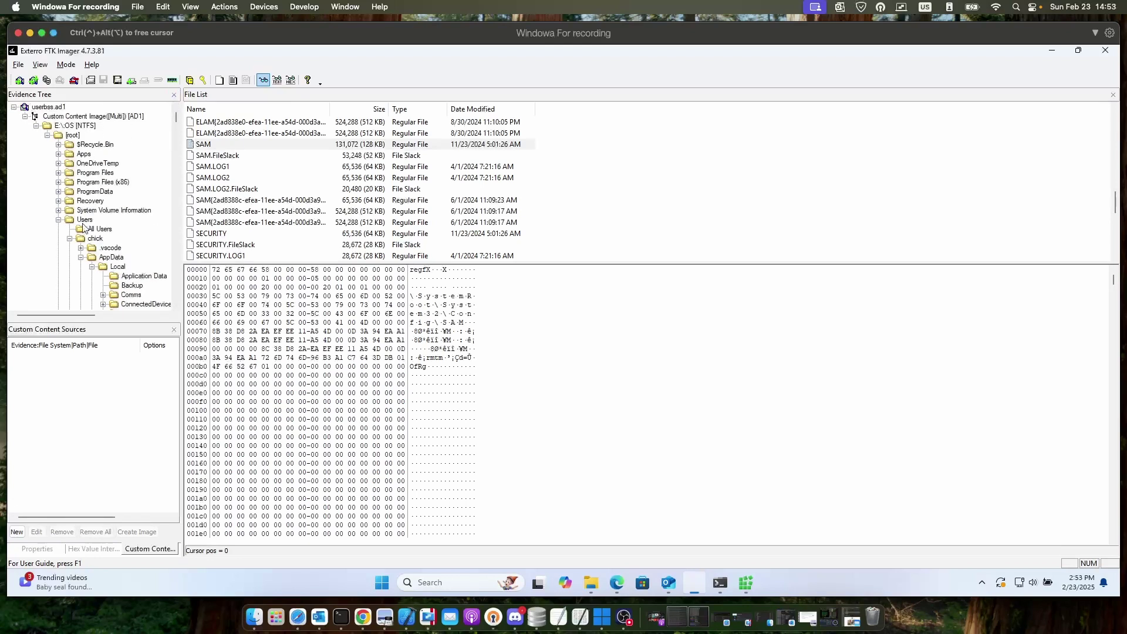
{"action": "scroll", "coordinate": [87, 229], "scroll_direction": "down", "scroll_amount": 1}
{"action": "scroll", "coordinate": [146, 265], "scroll_direction": "down", "scroll_amount": 5}
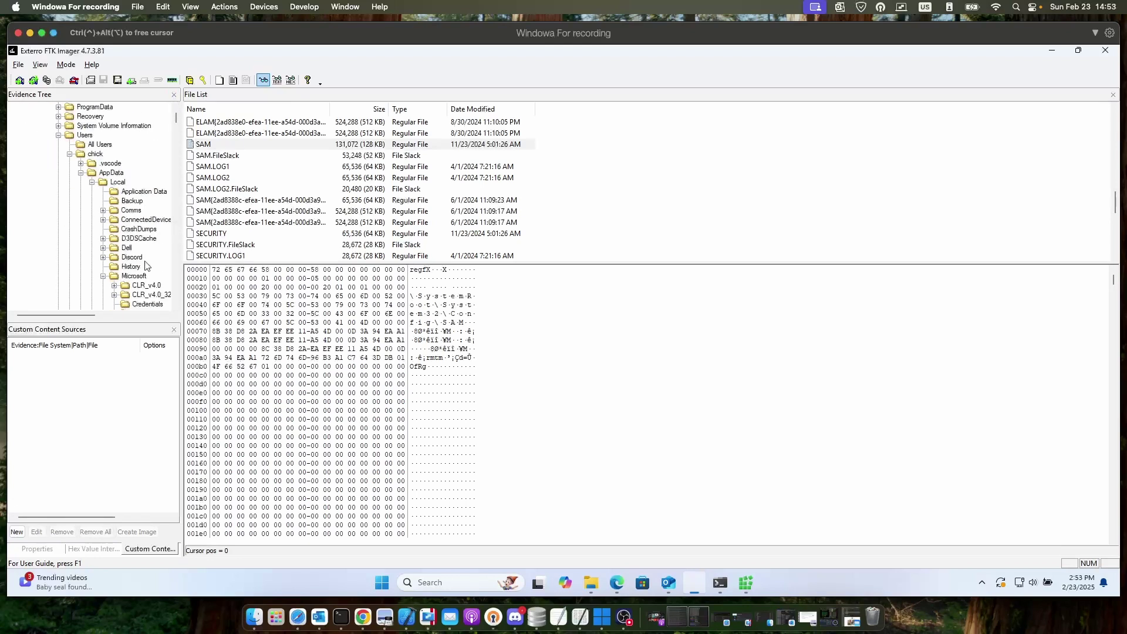
{"action": "scroll", "coordinate": [145, 266], "scroll_direction": "down", "scroll_amount": 6}
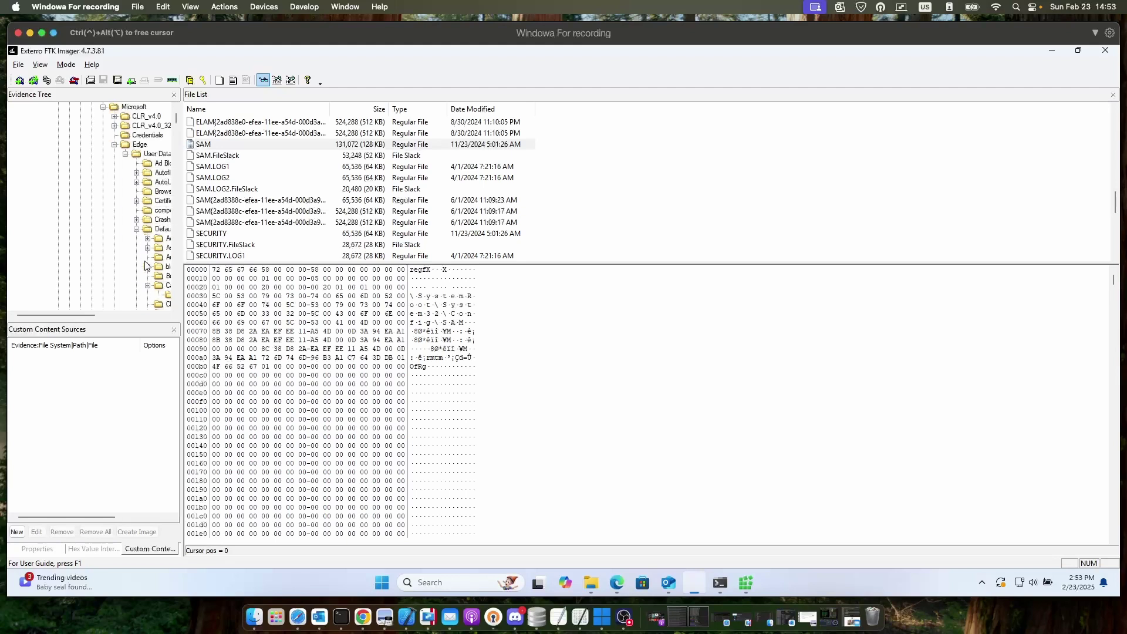
{"action": "scroll", "coordinate": [103, 222], "scroll_direction": "down", "scroll_amount": 8}
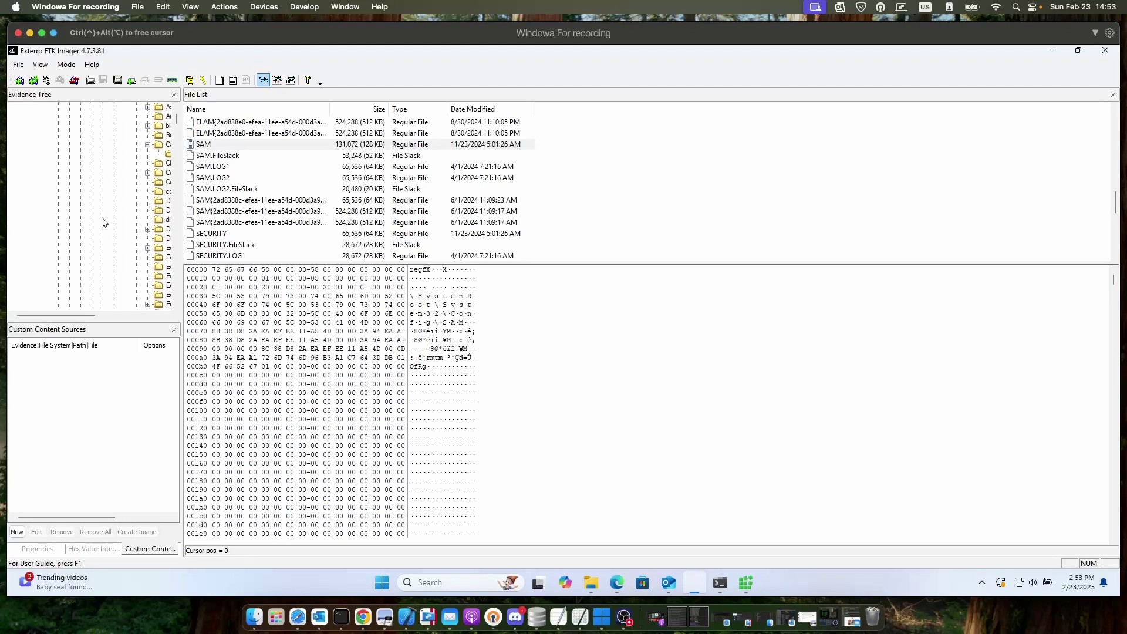
{"action": "scroll", "coordinate": [102, 222], "scroll_direction": "down", "scroll_amount": 5}
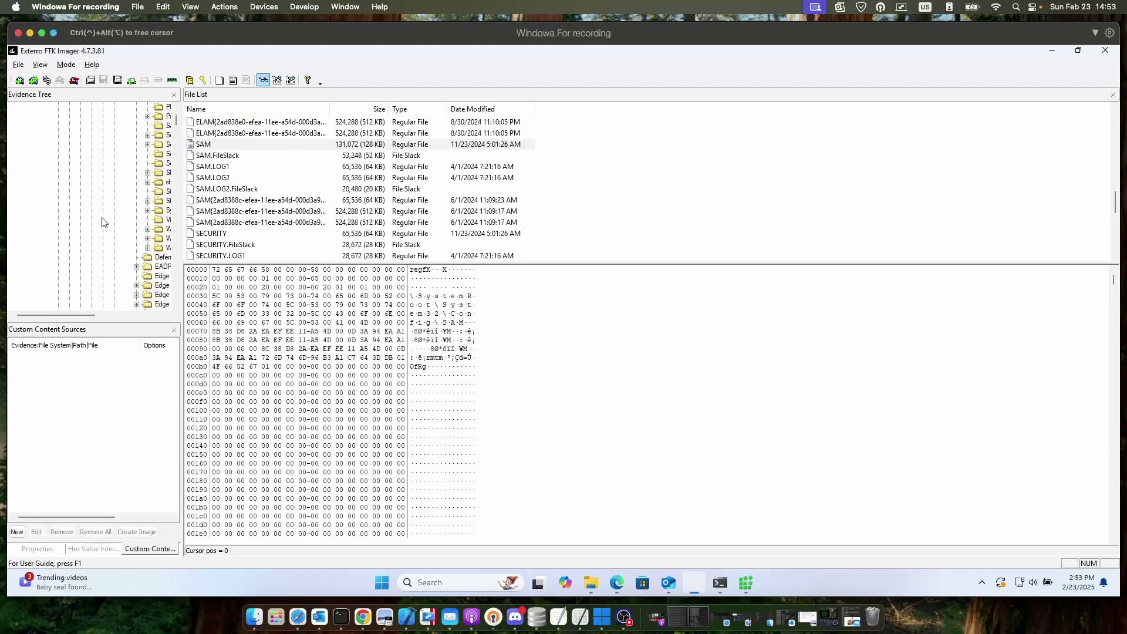
{"action": "scroll", "coordinate": [102, 222], "scroll_direction": "down", "scroll_amount": 10}
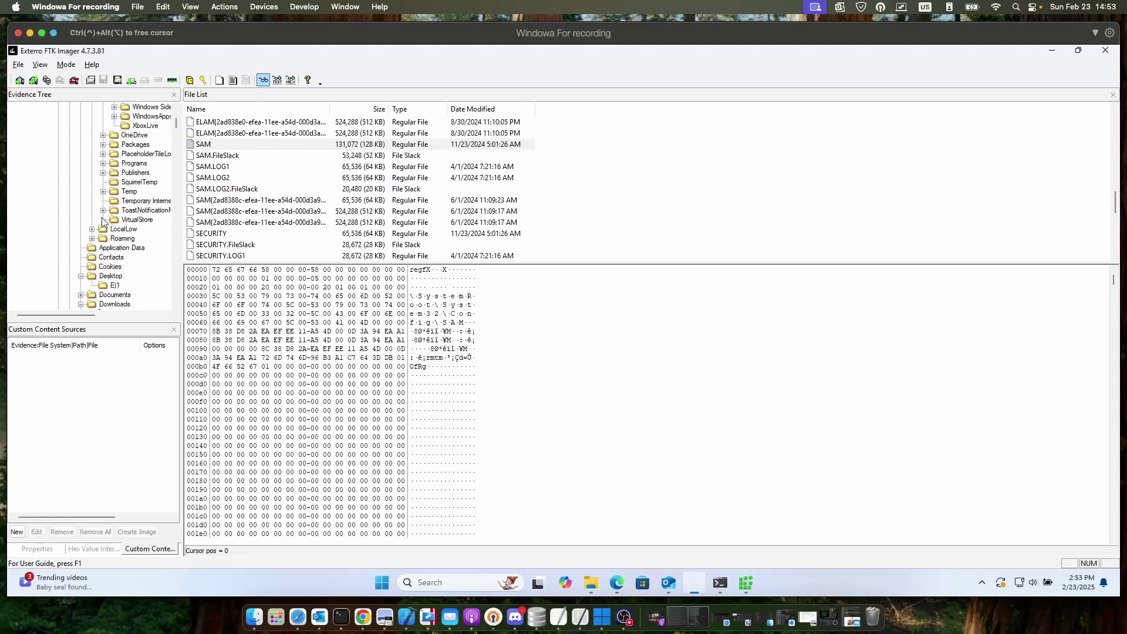
{"action": "scroll", "coordinate": [86, 285], "scroll_direction": "down", "scroll_amount": 2}
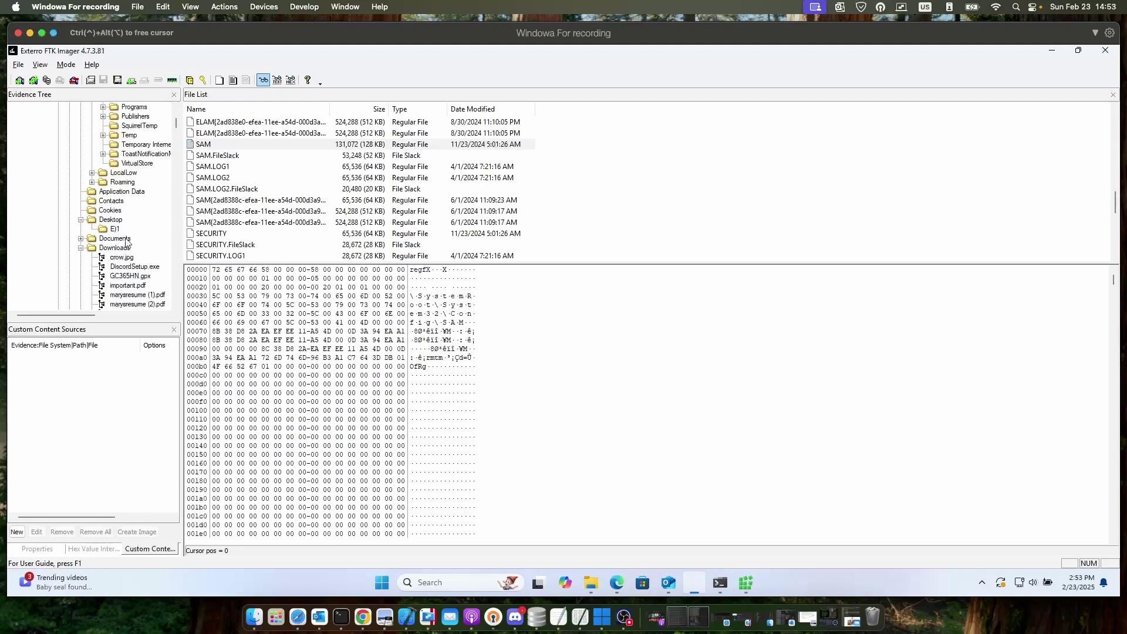
{"action": "left_click", "coordinate": [135, 276]}
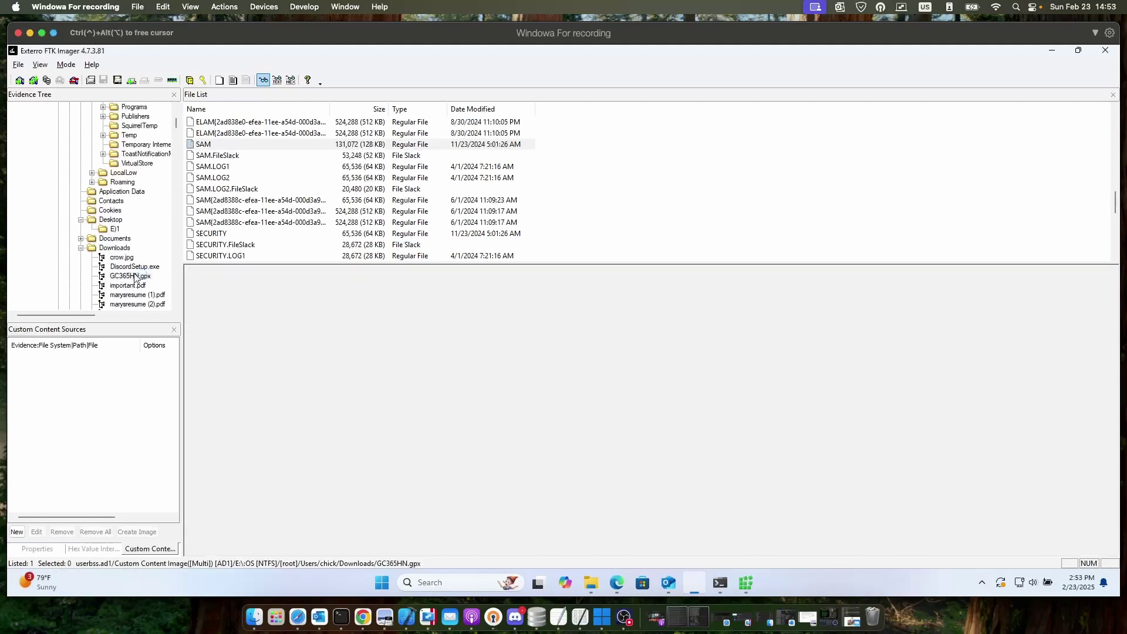
{"action": "left_click", "coordinate": [135, 276]}
Find the geocache log mentioning clouds coming in at 6:30pm and highlight the finder's username in that entry.
{"action": "scroll", "coordinate": [492, 346], "scroll_direction": "down", "scroll_amount": 4}
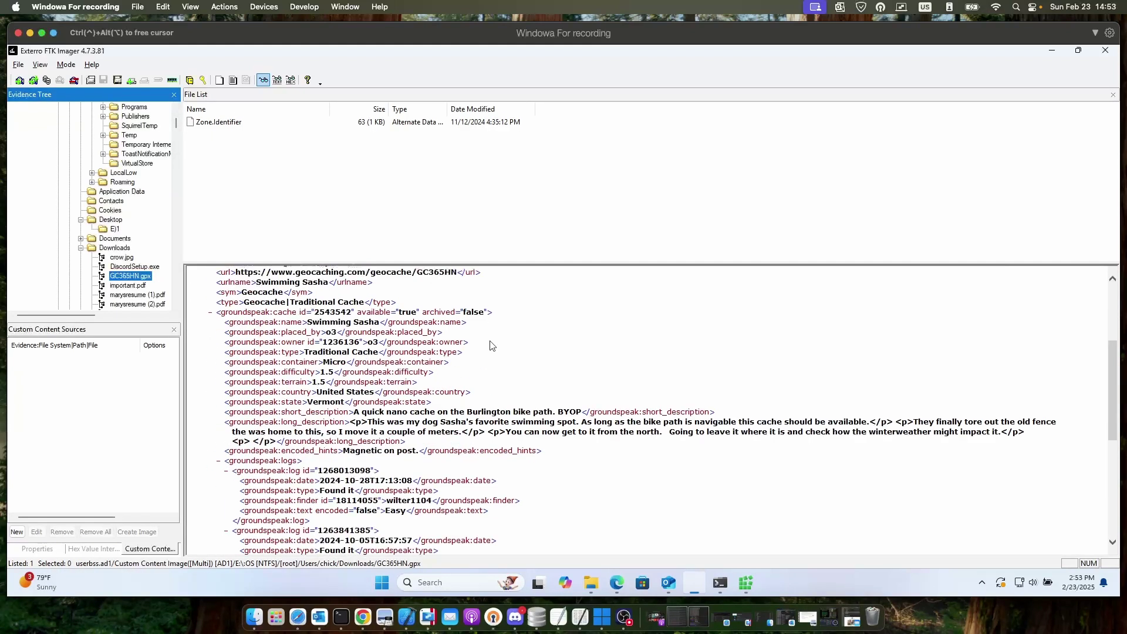
{"action": "scroll", "coordinate": [492, 345], "scroll_direction": "down", "scroll_amount": 2}
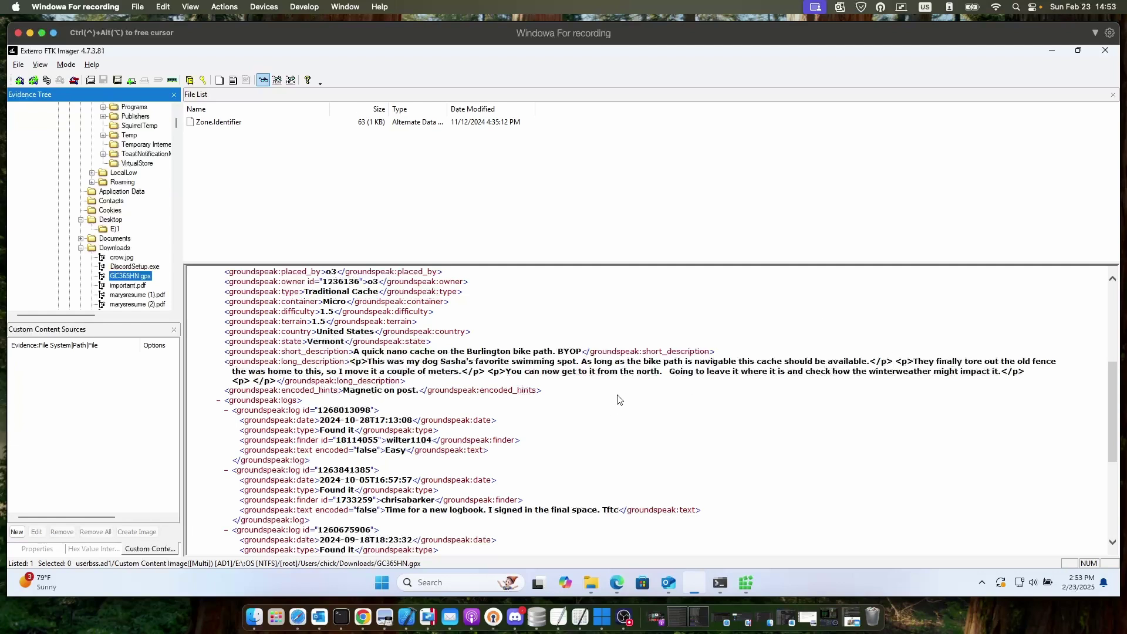
{"action": "scroll", "coordinate": [615, 393], "scroll_direction": "down", "scroll_amount": 6}
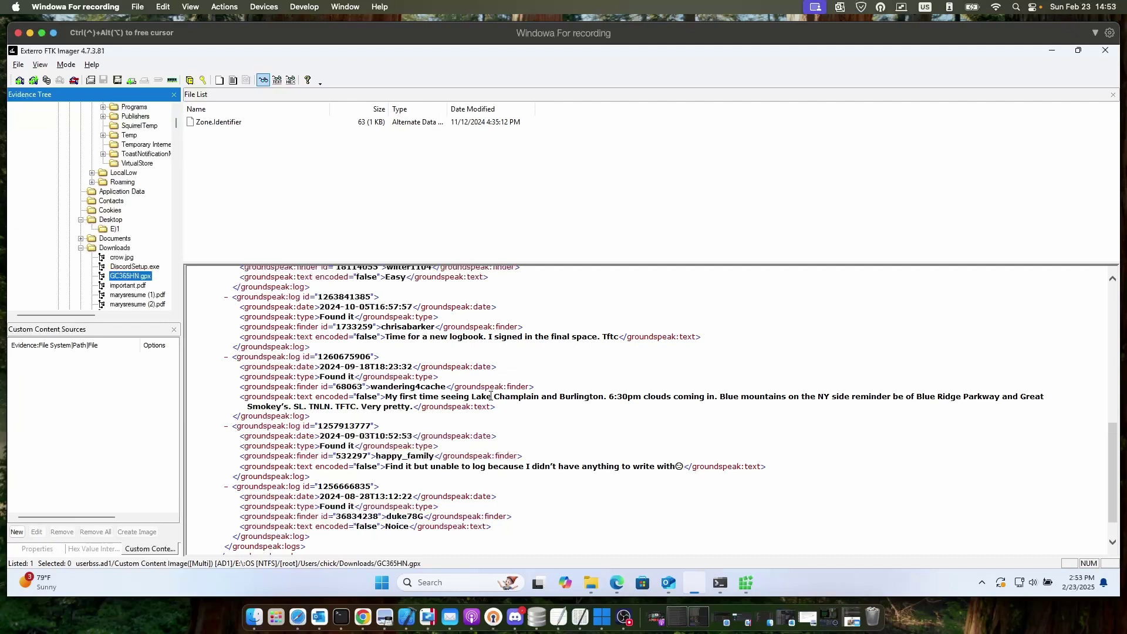
{"action": "left_click", "coordinate": [631, 396]}
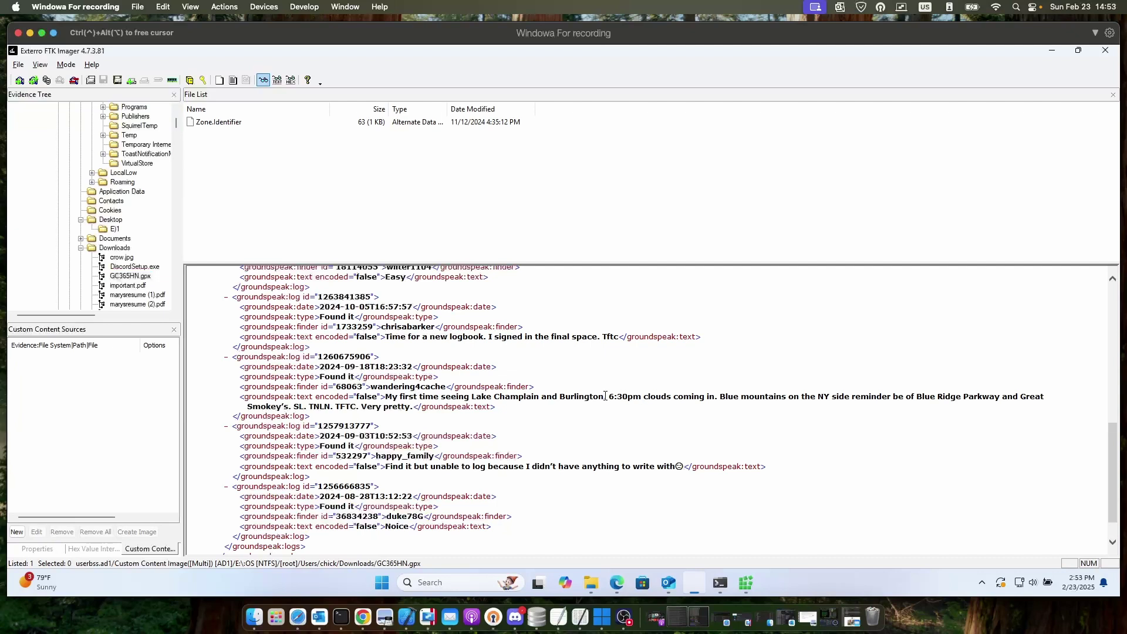
{"action": "left_click_drag", "start_coordinate": [606, 397], "coordinate": [787, 397]}
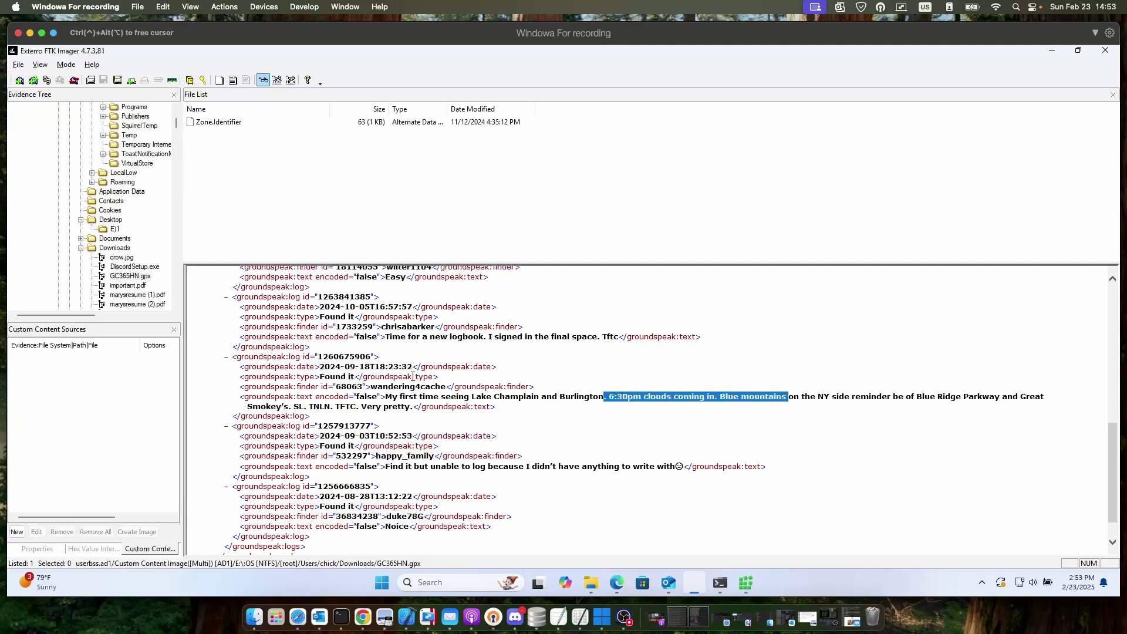
{"action": "left_click", "coordinate": [372, 387]}
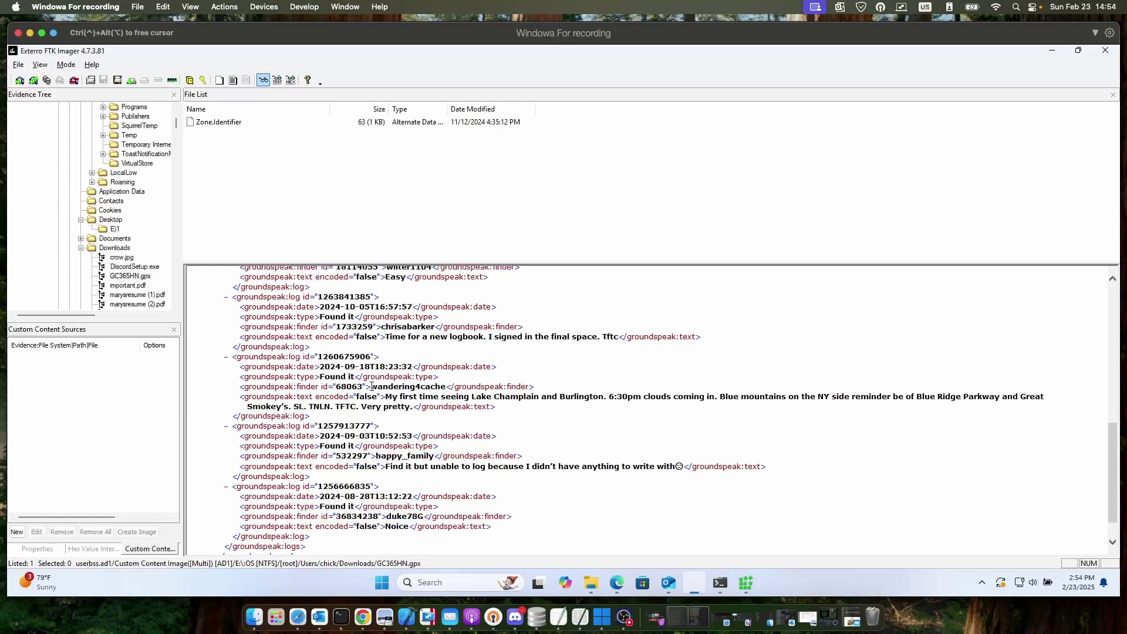
{"action": "left_click_drag", "start_coordinate": [371, 386], "coordinate": [451, 387]}
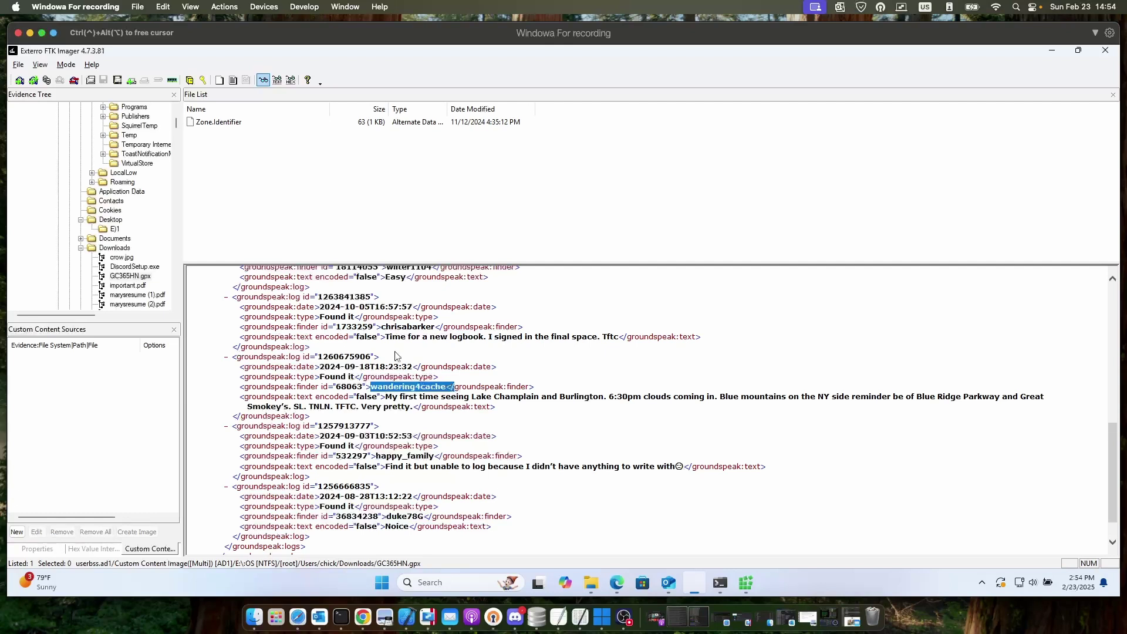
Return to the CTF page, close I rate it 4 out of 10 and open the Out of the Ordinary challenge.
{"action": "key", "text": "ctrl+Left"}
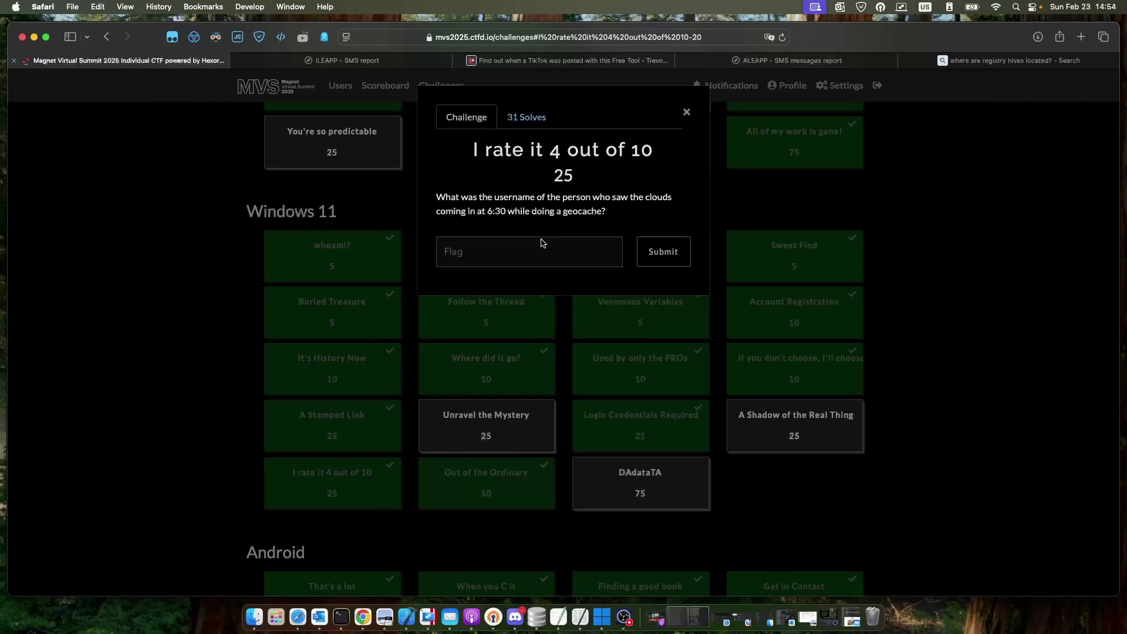
{"action": "left_click", "coordinate": [415, 295]}
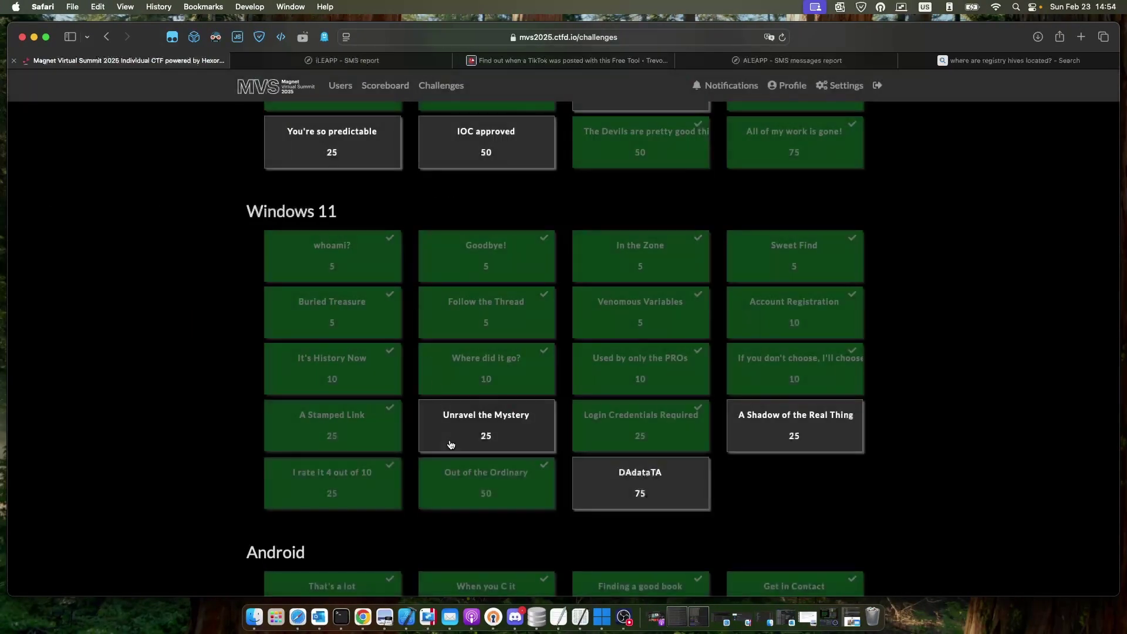
{"action": "left_click", "coordinate": [460, 485]}
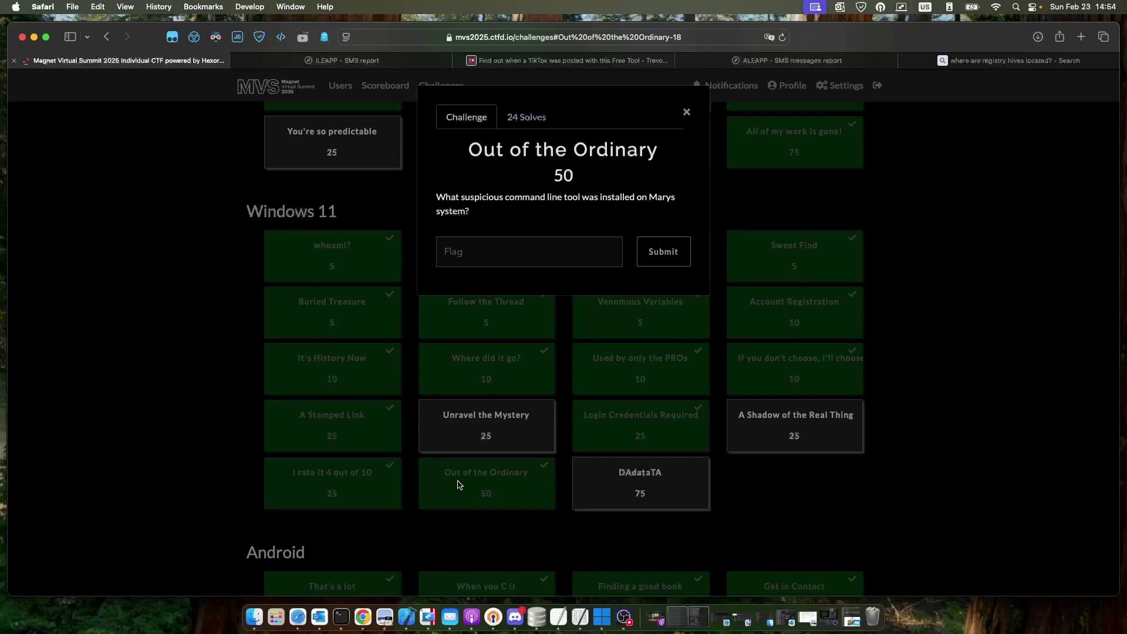
Switch to FTK Imager and list the contents of the Program Files folder at the root of the userbss.ad1 image.
{"action": "key", "text": "ctrl+Right"}
{"action": "left_click", "coordinate": [264, 433]}
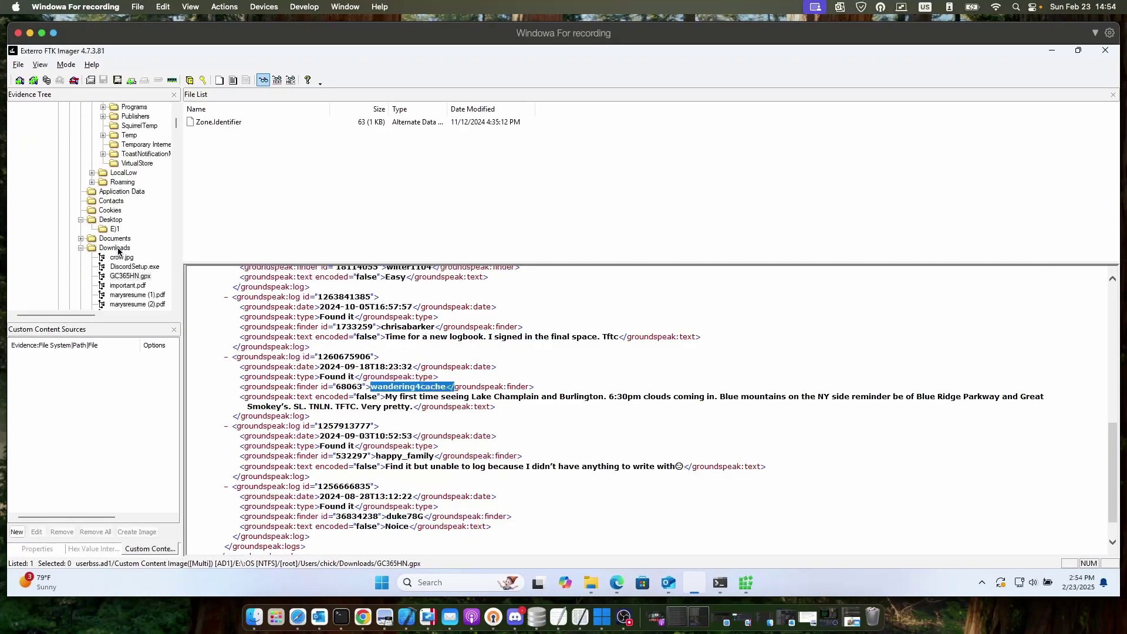
{"action": "scroll", "coordinate": [133, 206], "scroll_direction": "up", "scroll_amount": 4}
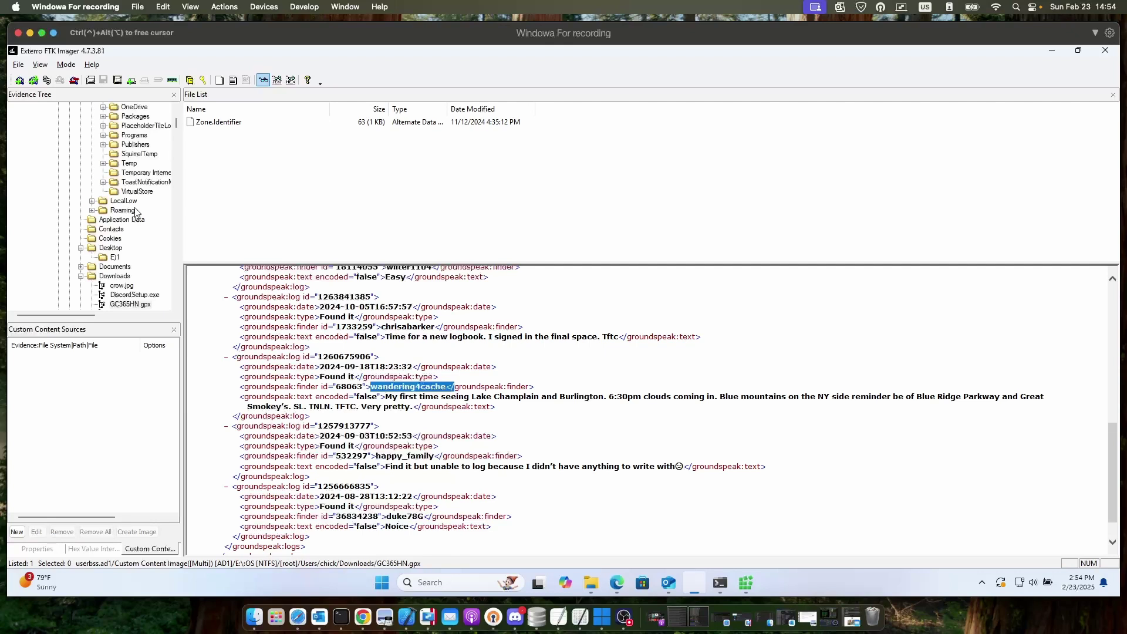
{"action": "scroll", "coordinate": [135, 211], "scroll_direction": "up", "scroll_amount": 5}
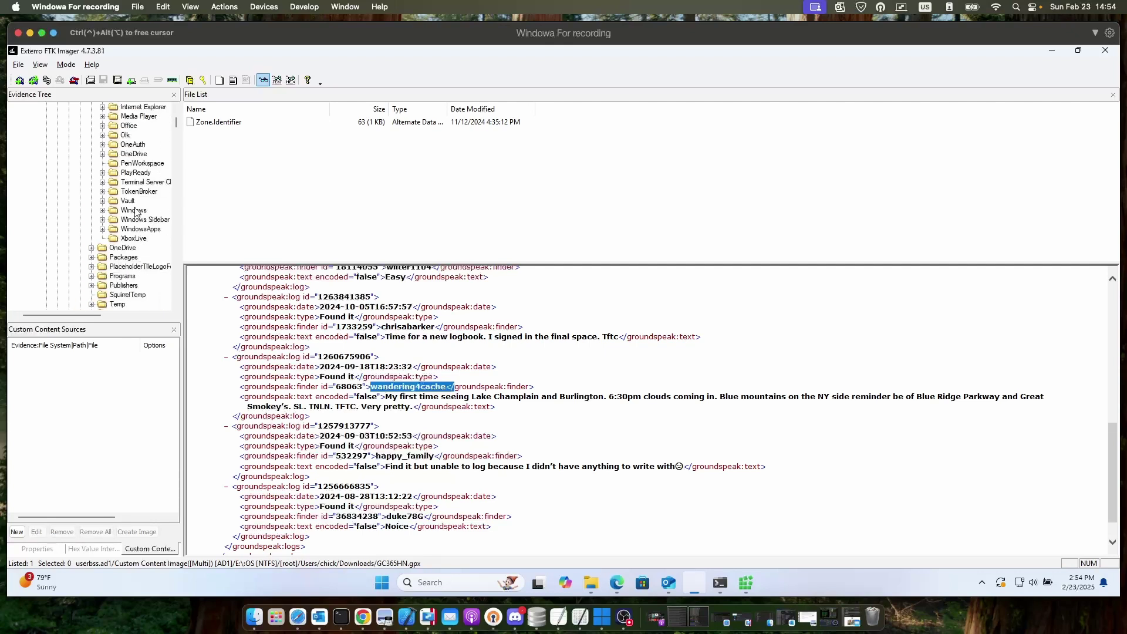
{"action": "scroll", "coordinate": [135, 211], "scroll_direction": "right", "scroll_amount": 1}
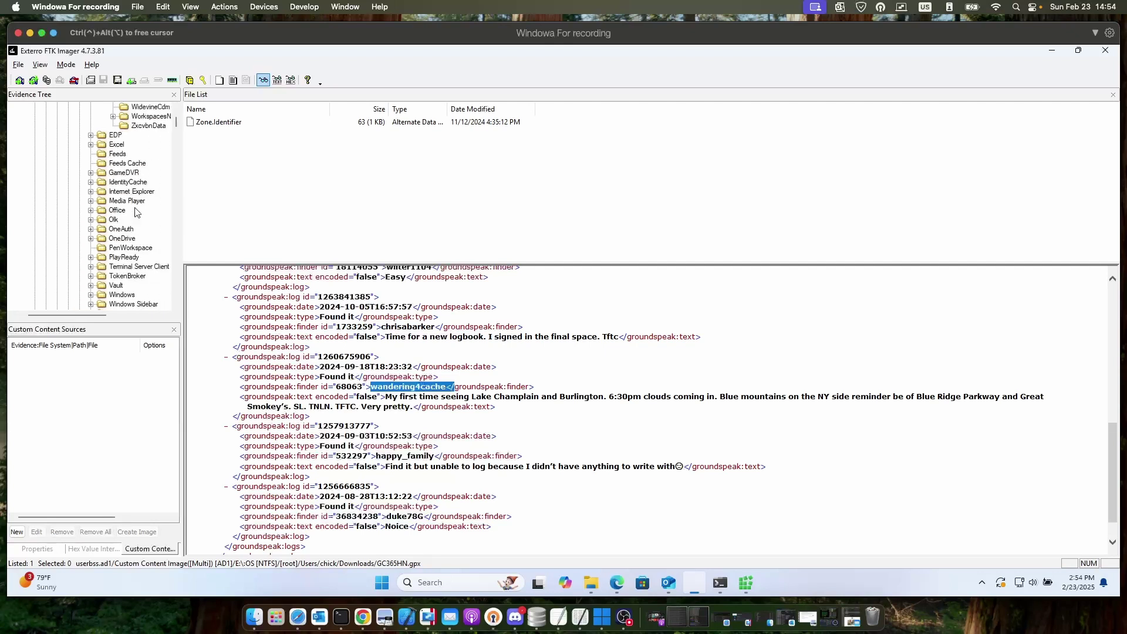
{"action": "scroll", "coordinate": [135, 212], "scroll_direction": "up", "scroll_amount": 3}
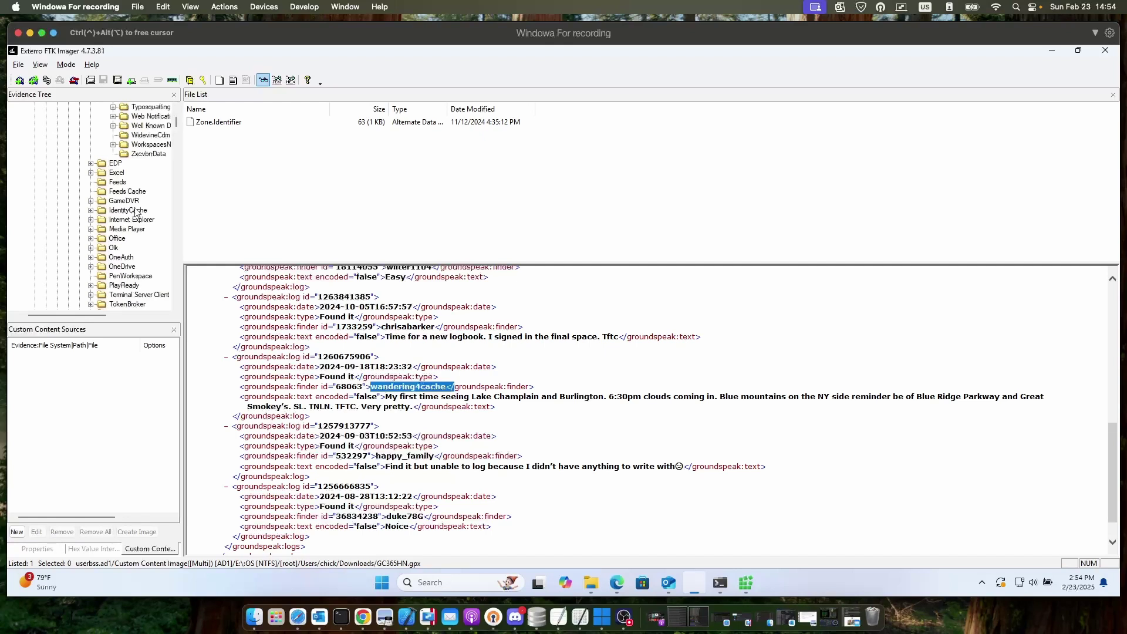
{"action": "scroll", "coordinate": [136, 212], "scroll_direction": "up", "scroll_amount": 6}
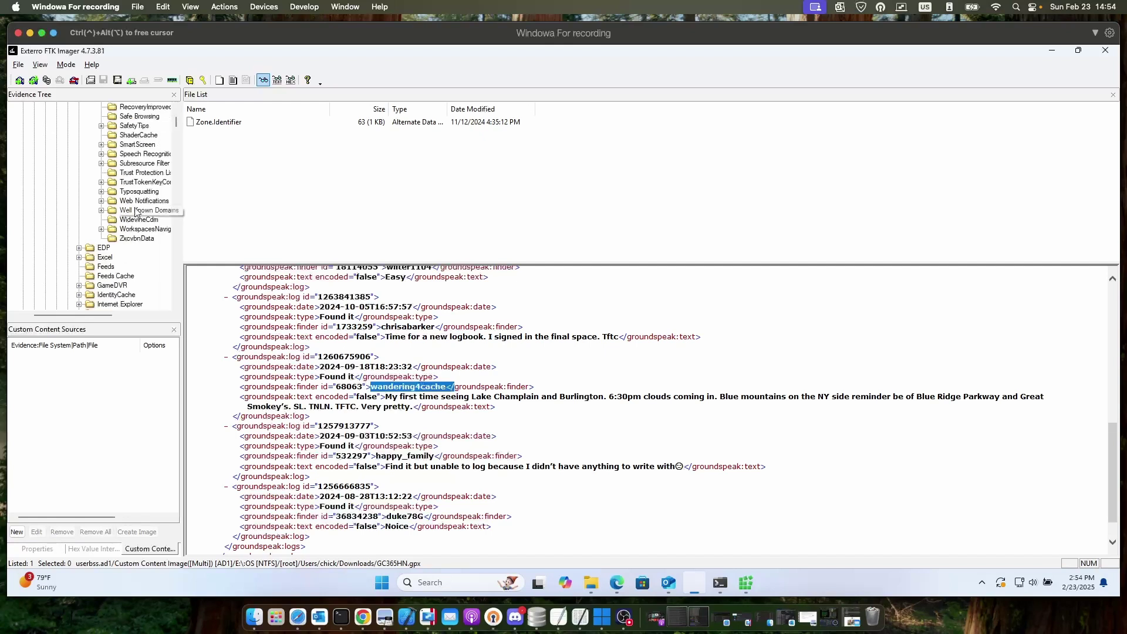
{"action": "scroll", "coordinate": [136, 213], "scroll_direction": "up", "scroll_amount": 1}
{"action": "scroll", "coordinate": [136, 212], "scroll_direction": "left", "scroll_amount": 2}
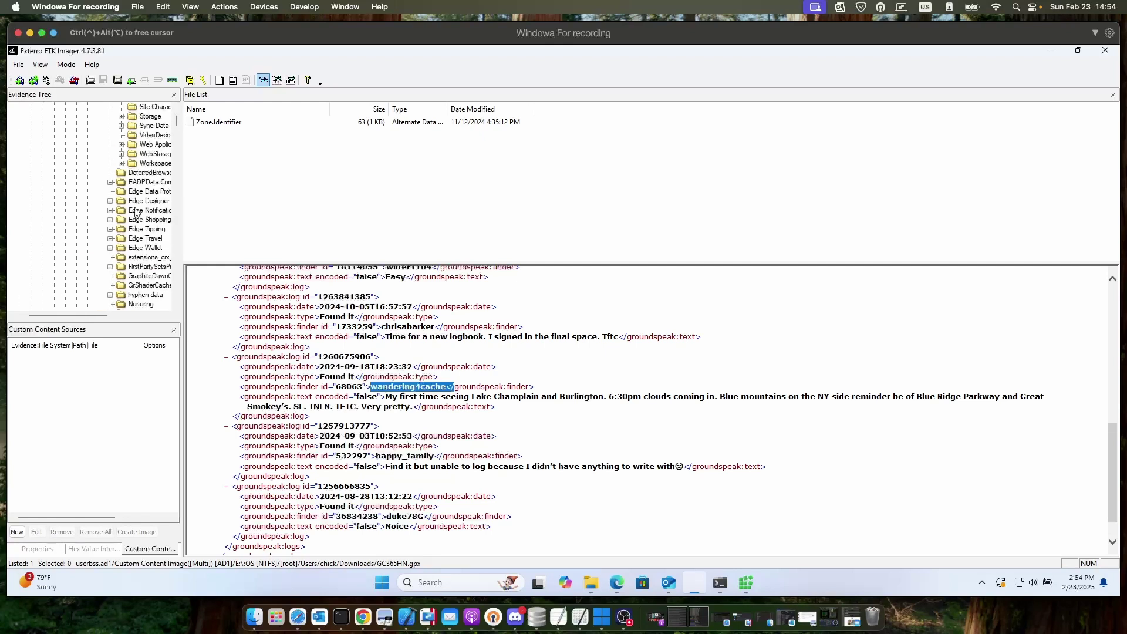
{"action": "left_click", "coordinate": [66, 145]}
{"action": "scroll", "coordinate": [86, 318], "scroll_direction": "up", "scroll_amount": 10}
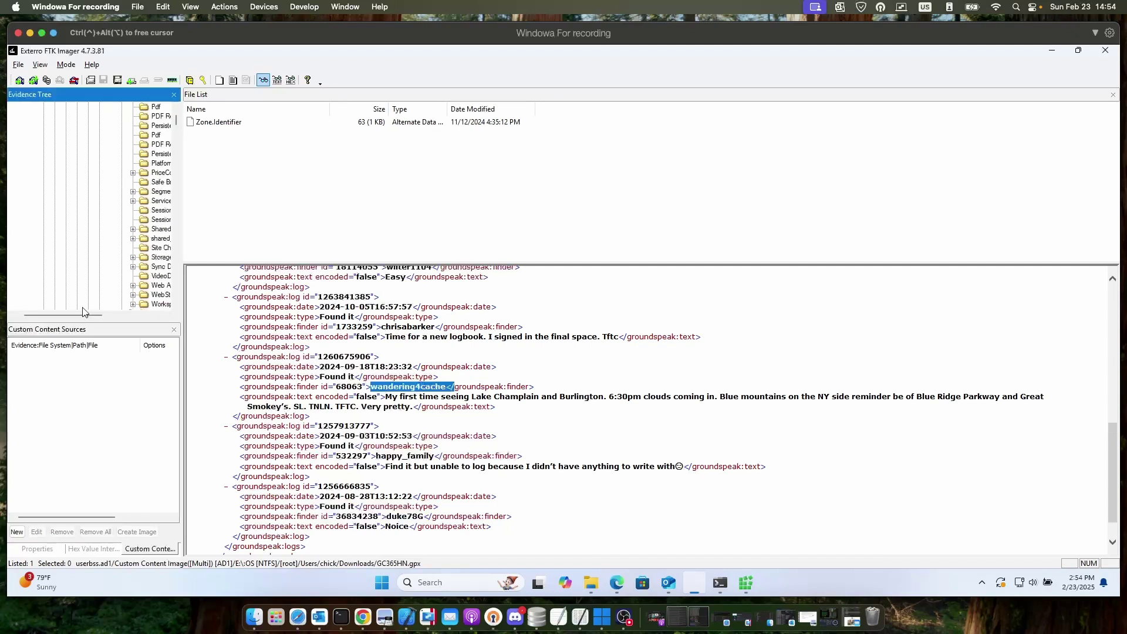
{"action": "scroll", "coordinate": [83, 312], "scroll_direction": "up", "scroll_amount": 3}
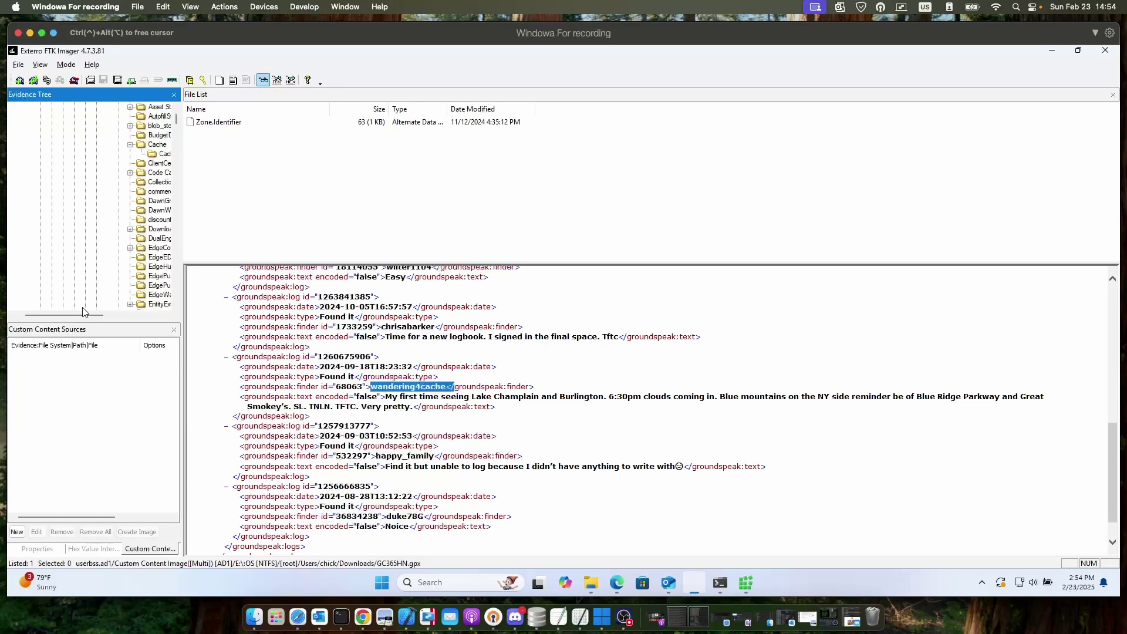
{"action": "scroll", "coordinate": [118, 181], "scroll_direction": "up", "scroll_amount": 4}
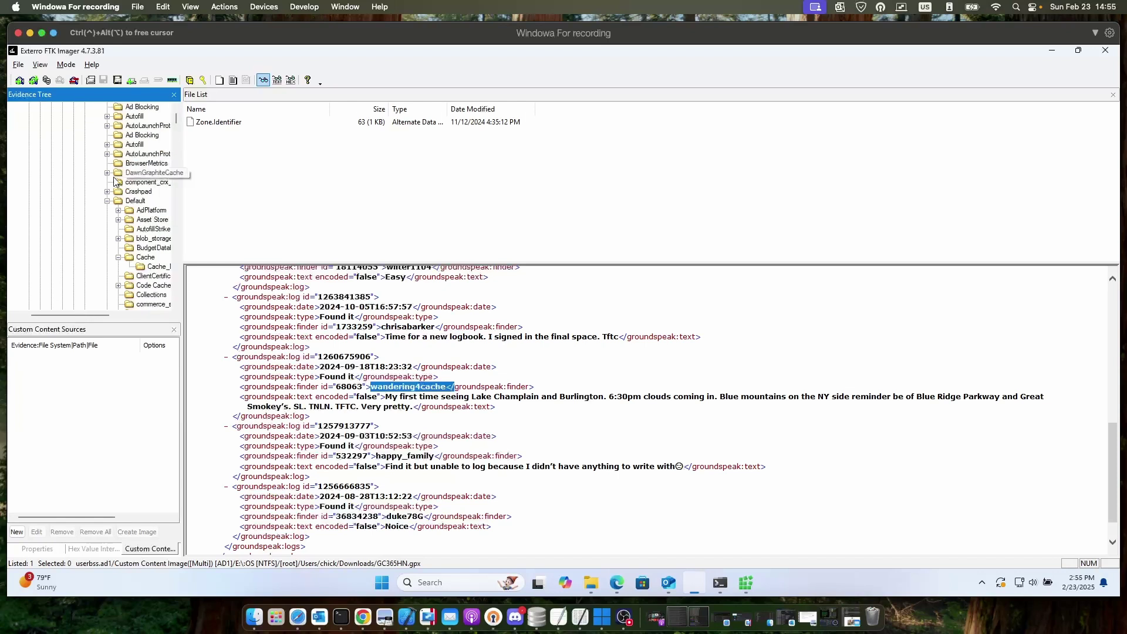
{"action": "scroll", "coordinate": [85, 109], "scroll_direction": "up", "scroll_amount": 3}
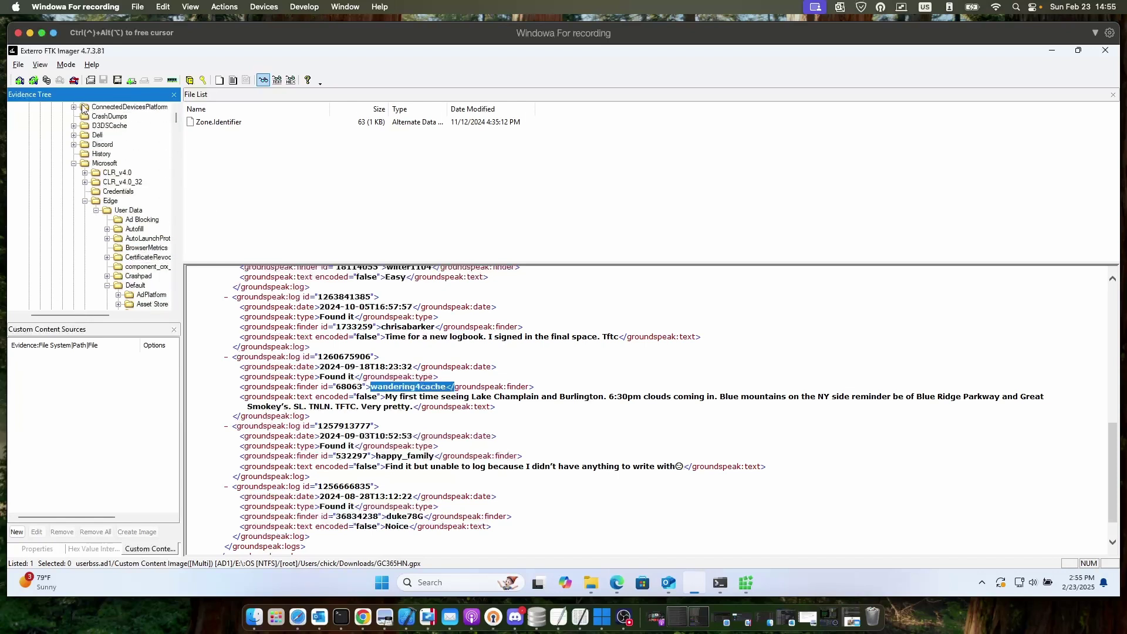
{"action": "scroll", "coordinate": [92, 172], "scroll_direction": "up", "scroll_amount": 3}
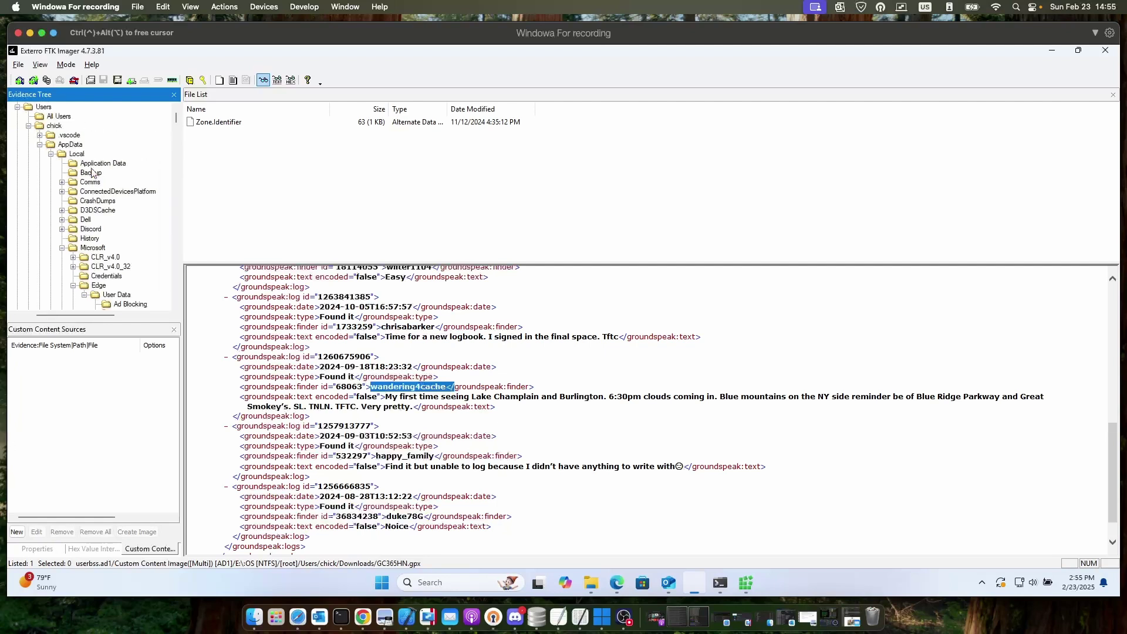
{"action": "scroll", "coordinate": [92, 172], "scroll_direction": "up", "scroll_amount": 4}
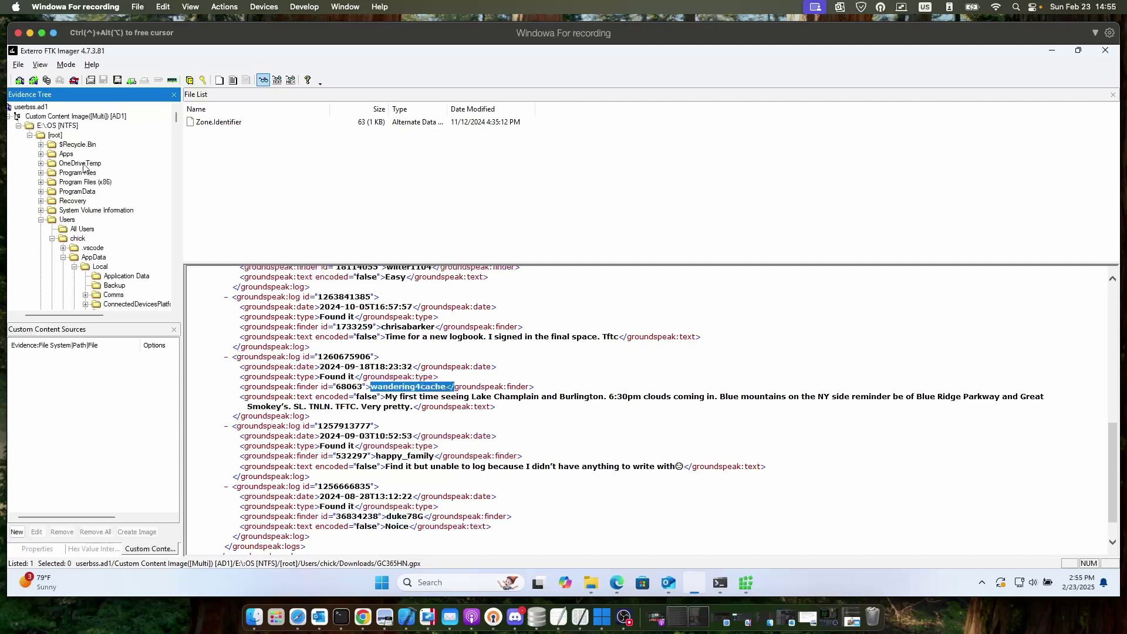
{"action": "left_click", "coordinate": [80, 163]}
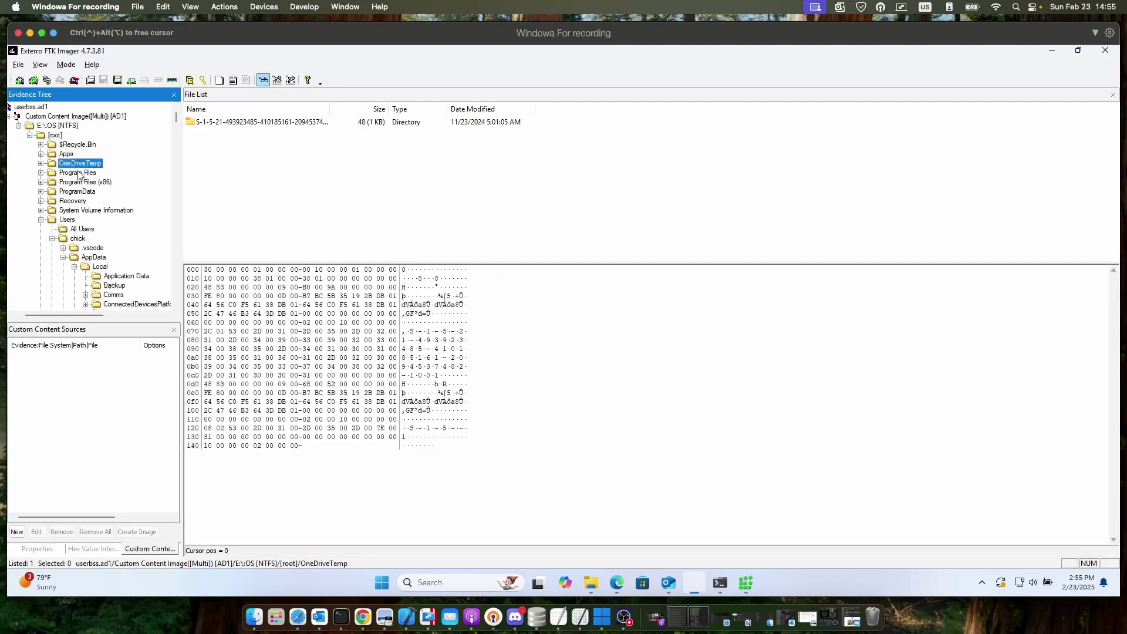
{"action": "left_click", "coordinate": [81, 172]}
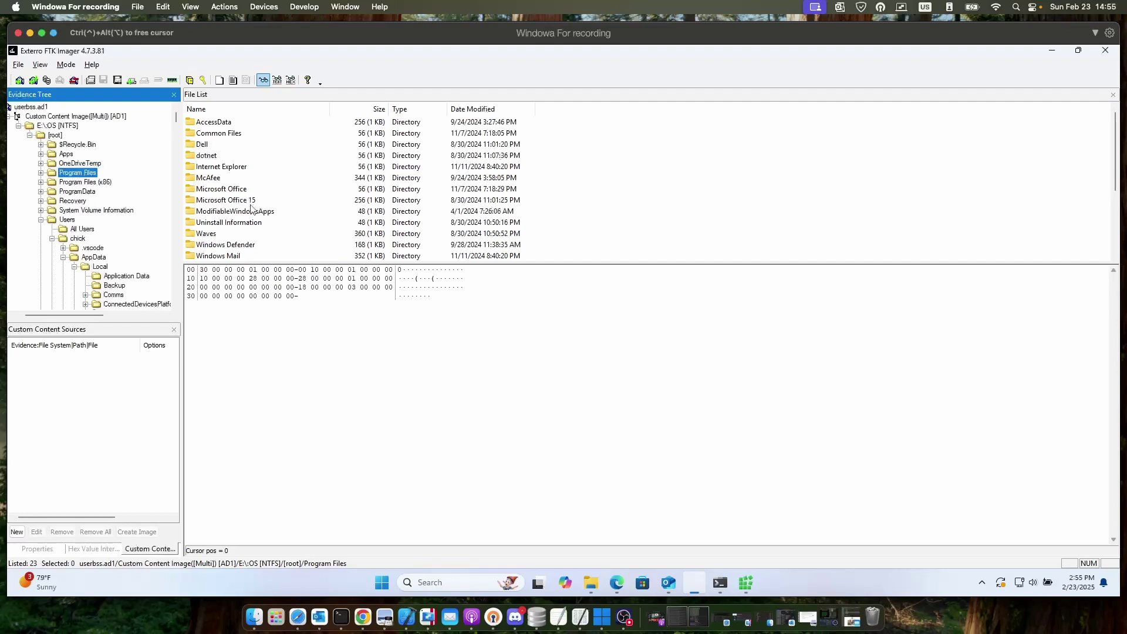
Find the WSL folder inside Program Files and open it.
{"action": "scroll", "coordinate": [256, 218], "scroll_direction": "down", "scroll_amount": 1}
{"action": "scroll", "coordinate": [256, 218], "scroll_direction": "down", "scroll_amount": 1}
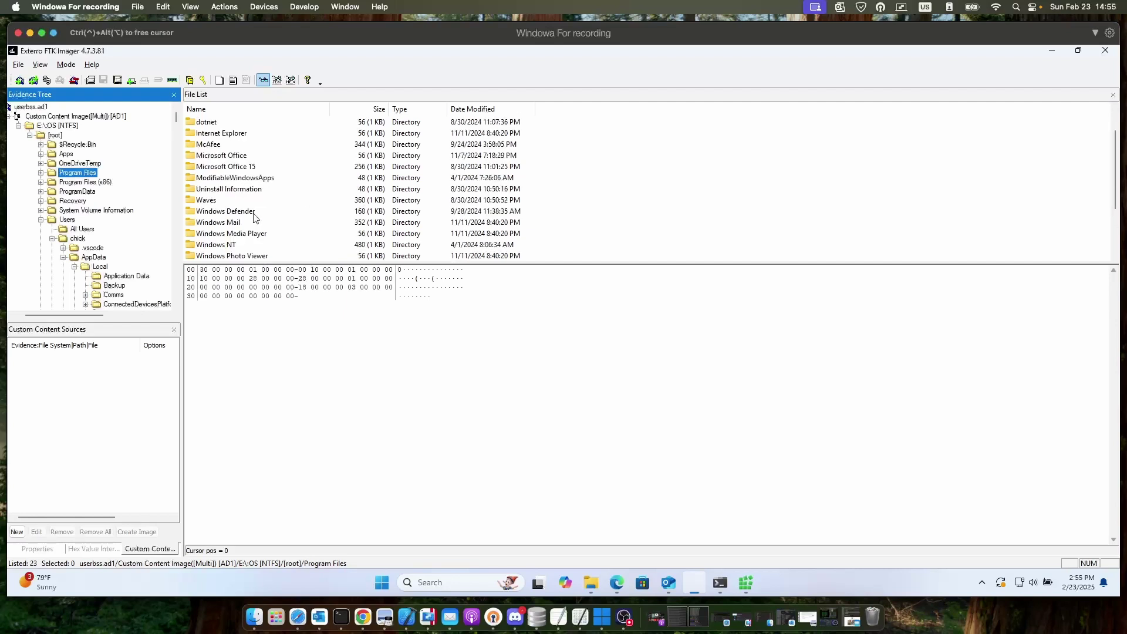
{"action": "scroll", "coordinate": [256, 218], "scroll_direction": "down", "scroll_amount": 2}
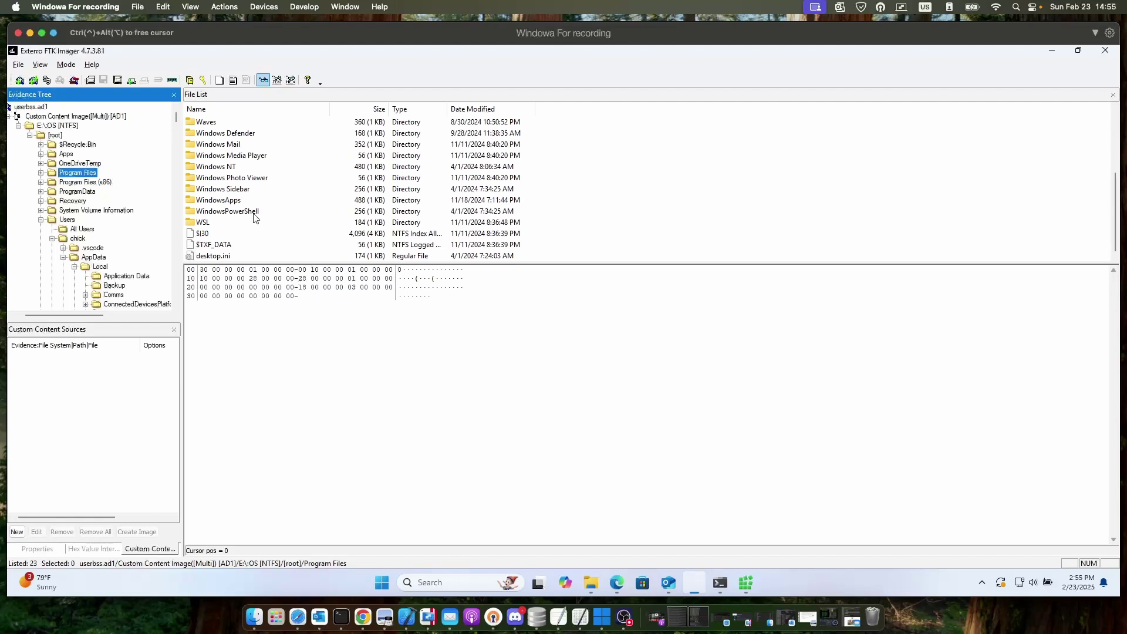
{"action": "double_click", "coordinate": [197, 222]}
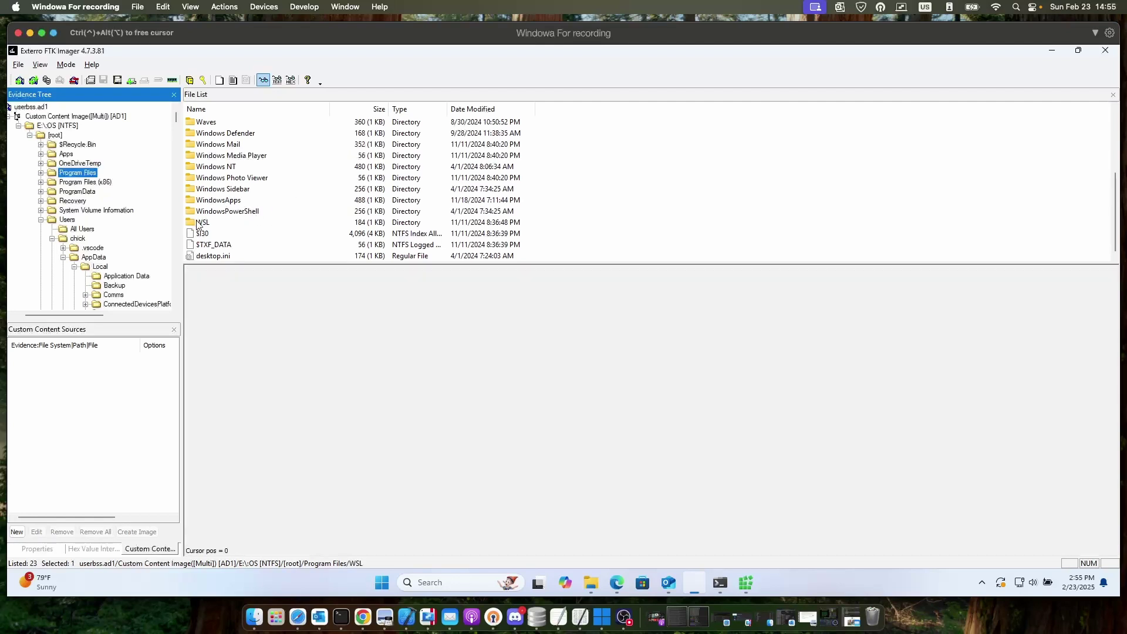
Look through the files in the WSL folder and display the contents of system.vhd.
{"action": "scroll", "coordinate": [294, 155], "scroll_direction": "down", "scroll_amount": 3}
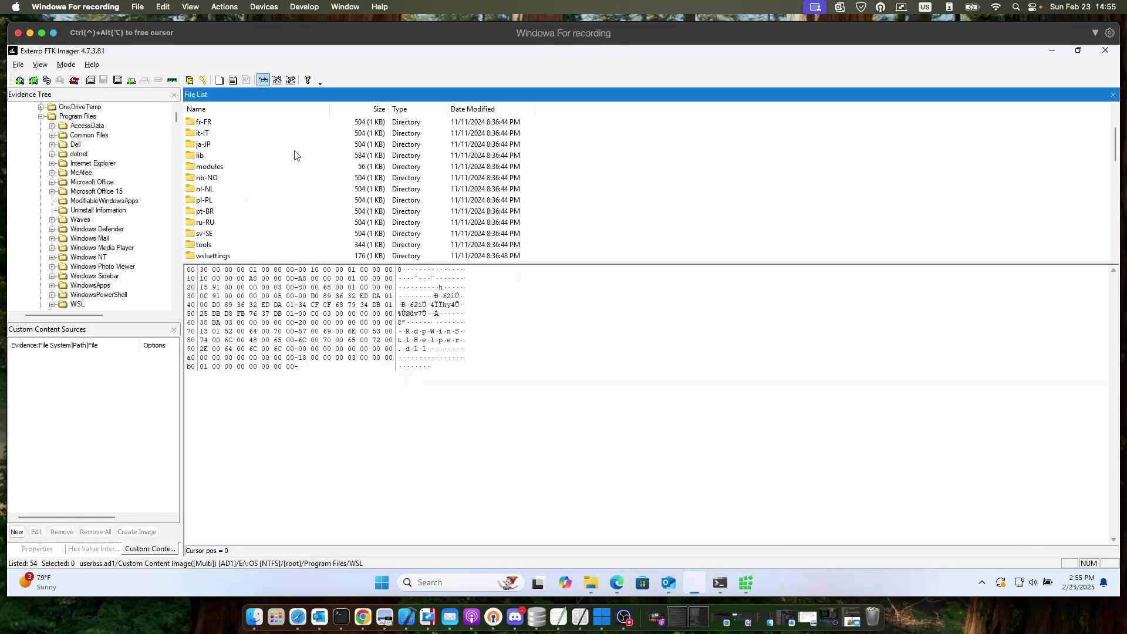
{"action": "scroll", "coordinate": [295, 155], "scroll_direction": "up", "scroll_amount": 1}
{"action": "scroll", "coordinate": [295, 155], "scroll_direction": "down", "scroll_amount": 1}
{"action": "scroll", "coordinate": [295, 155], "scroll_direction": "up", "scroll_amount": 1}
{"action": "scroll", "coordinate": [295, 155], "scroll_direction": "down", "scroll_amount": 2}
{"action": "scroll", "coordinate": [294, 155], "scroll_direction": "down", "scroll_amount": 1}
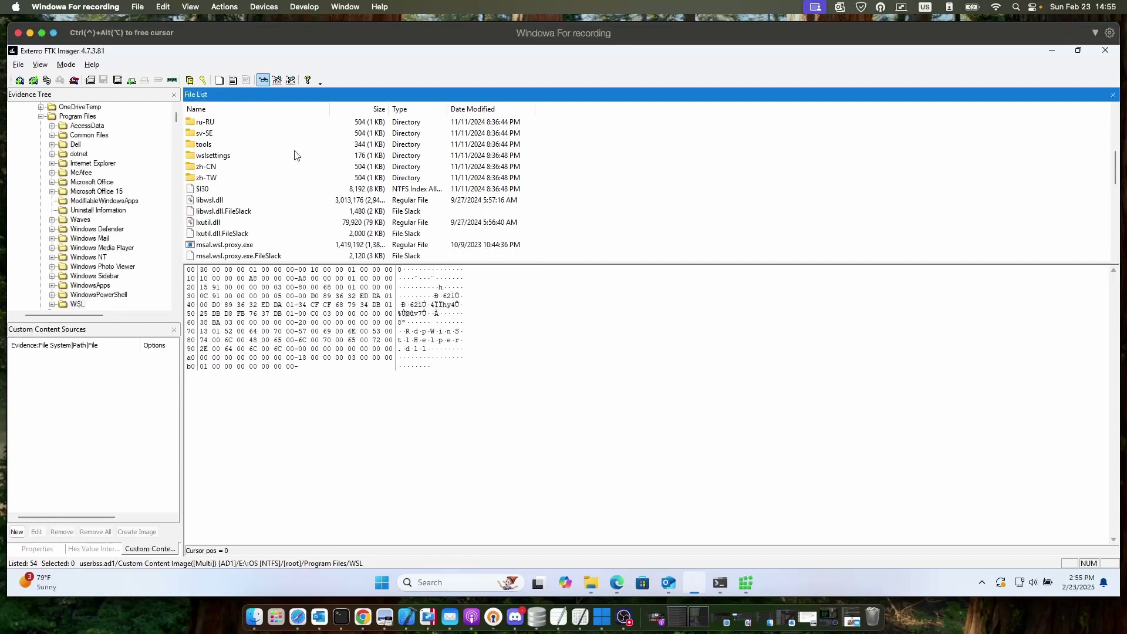
{"action": "scroll", "coordinate": [280, 221], "scroll_direction": "down", "scroll_amount": 1}
{"action": "scroll", "coordinate": [281, 222], "scroll_direction": "down", "scroll_amount": 1}
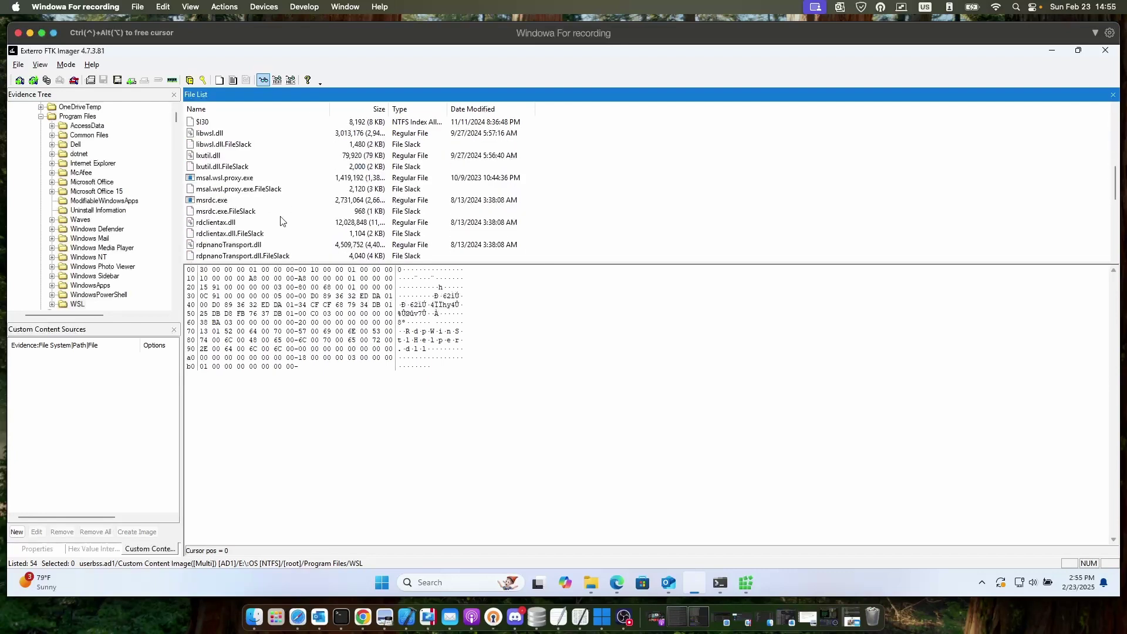
{"action": "scroll", "coordinate": [281, 222], "scroll_direction": "down", "scroll_amount": 1}
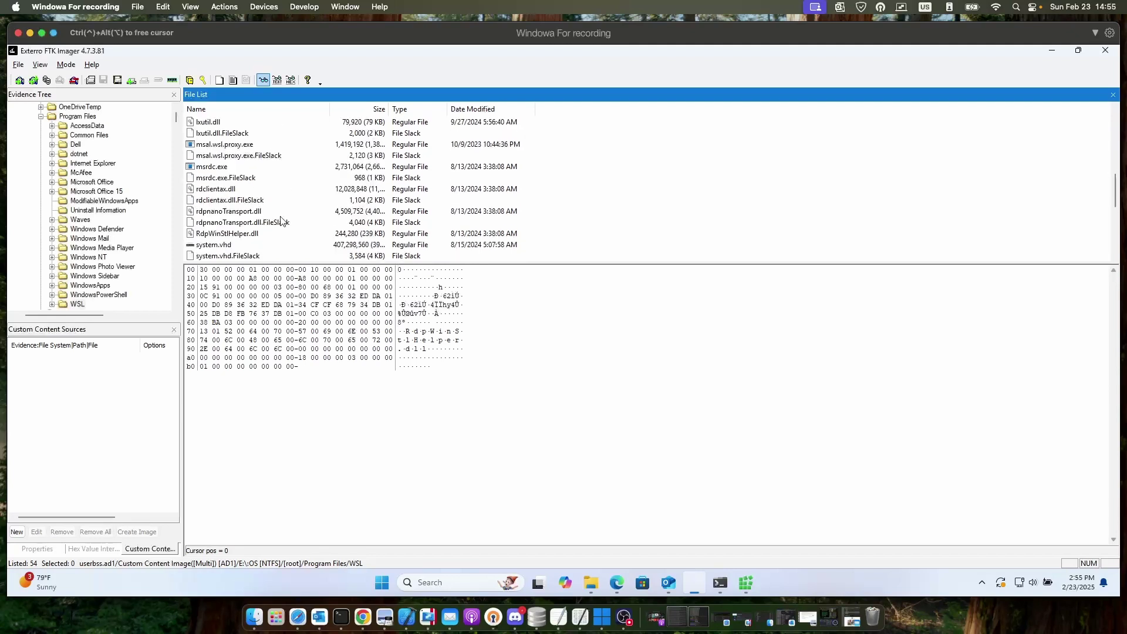
{"action": "left_click", "coordinate": [233, 246]}
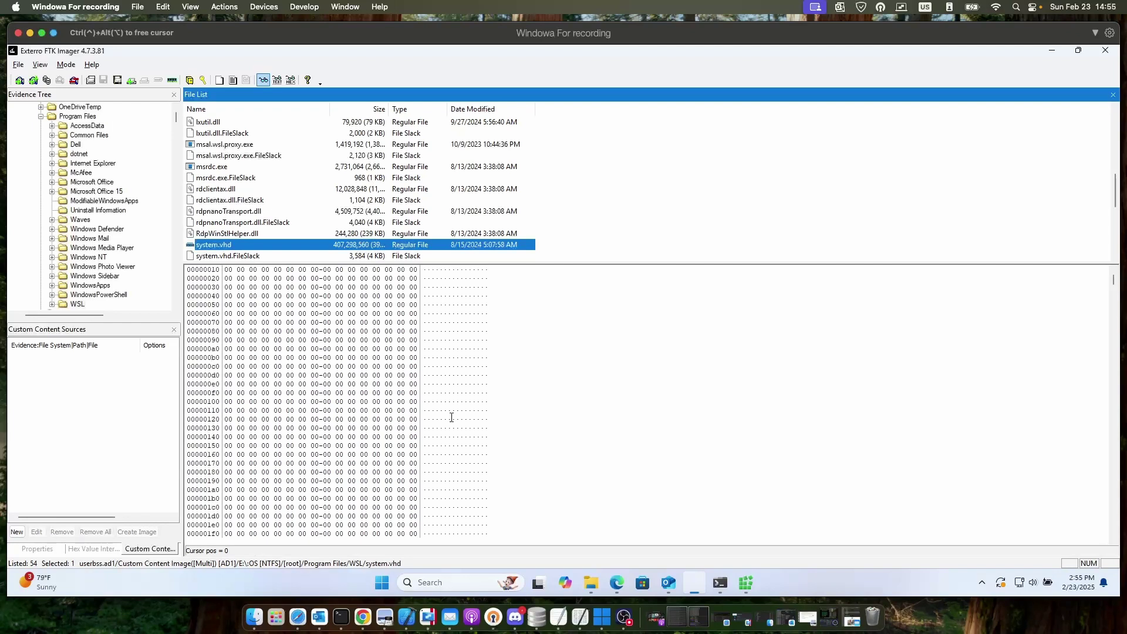
Review the remaining files in the WSL folder, including the wsl, wslg, wslhost, wslrelay and wslservice executables.
{"action": "scroll", "coordinate": [451, 418], "scroll_direction": "down", "scroll_amount": 1}
{"action": "scroll", "coordinate": [465, 414], "scroll_direction": "down", "scroll_amount": 3}
{"action": "scroll", "coordinate": [534, 396], "scroll_direction": "up", "scroll_amount": 2}
{"action": "scroll", "coordinate": [375, 182], "scroll_direction": "down", "scroll_amount": 1}
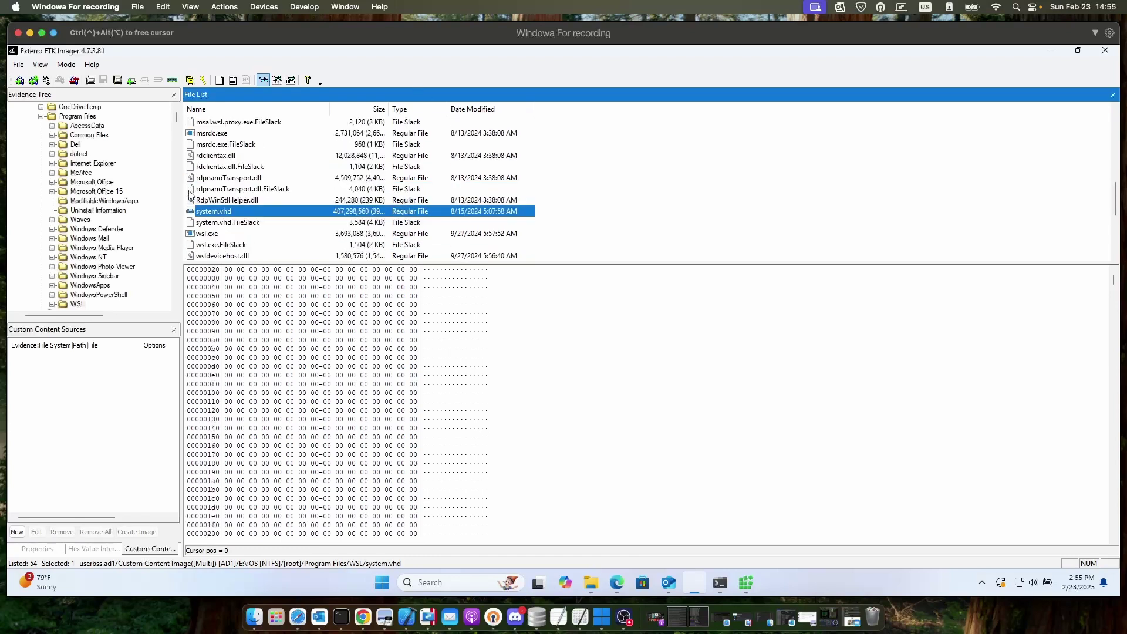
{"action": "scroll", "coordinate": [286, 228], "scroll_direction": "down", "scroll_amount": 1}
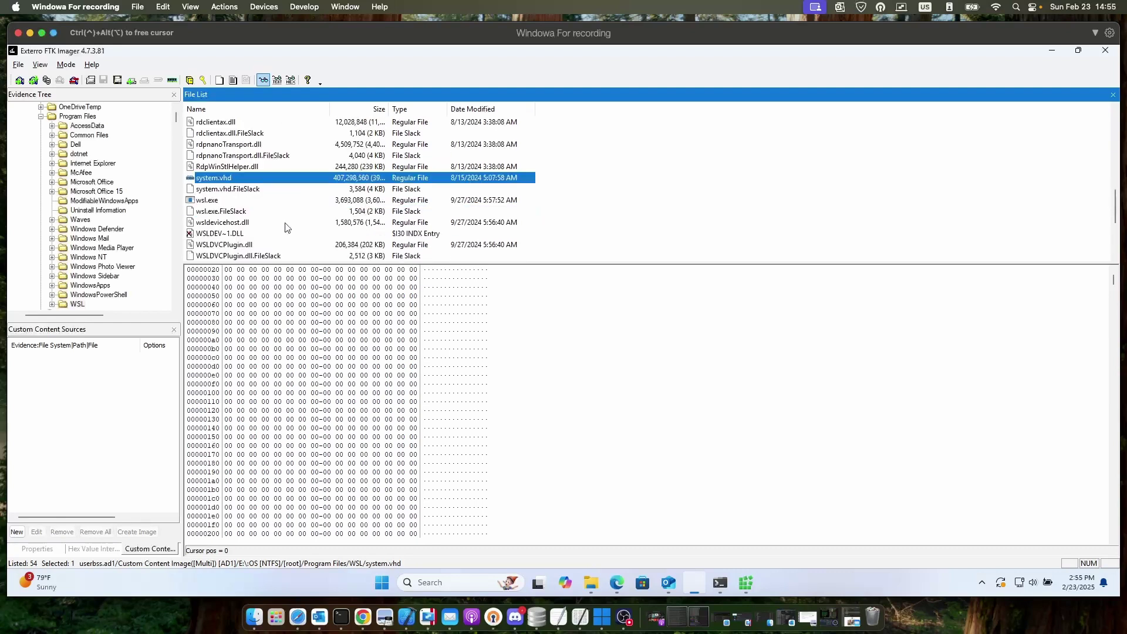
{"action": "scroll", "coordinate": [286, 228], "scroll_direction": "down", "scroll_amount": 3}
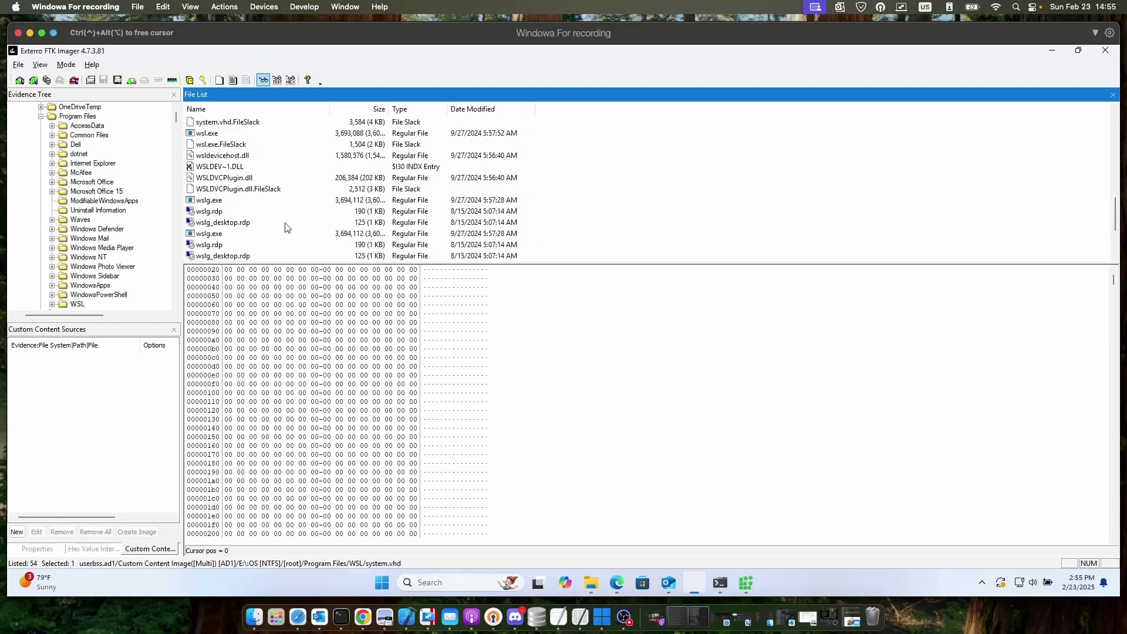
{"action": "scroll", "coordinate": [286, 227], "scroll_direction": "down", "scroll_amount": 1}
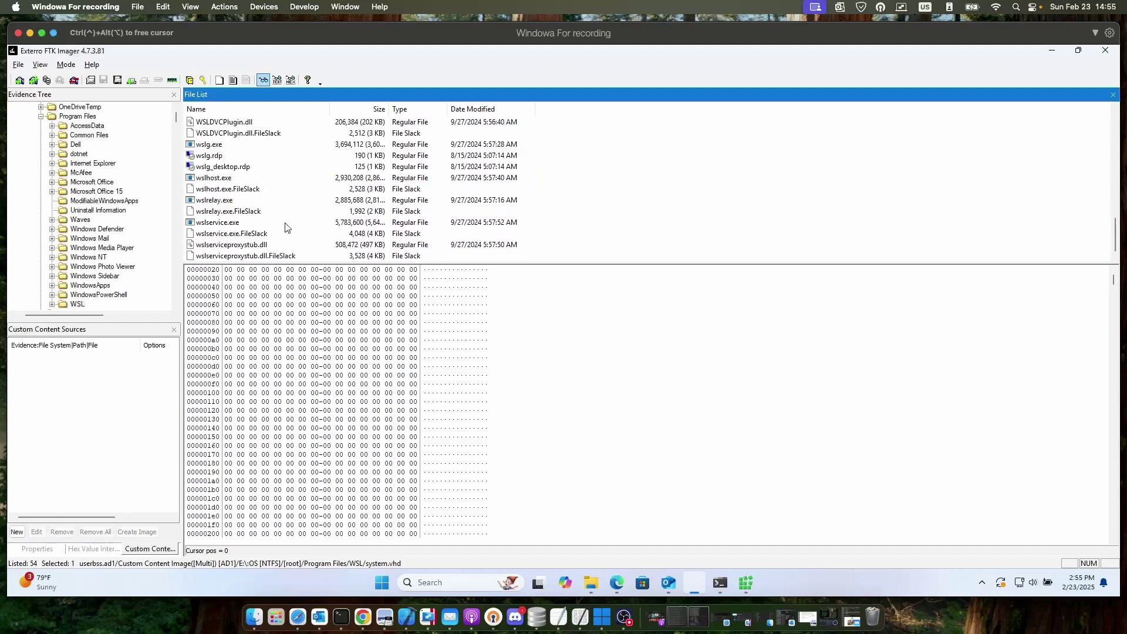
{"action": "scroll", "coordinate": [286, 228], "scroll_direction": "up", "scroll_amount": 6}
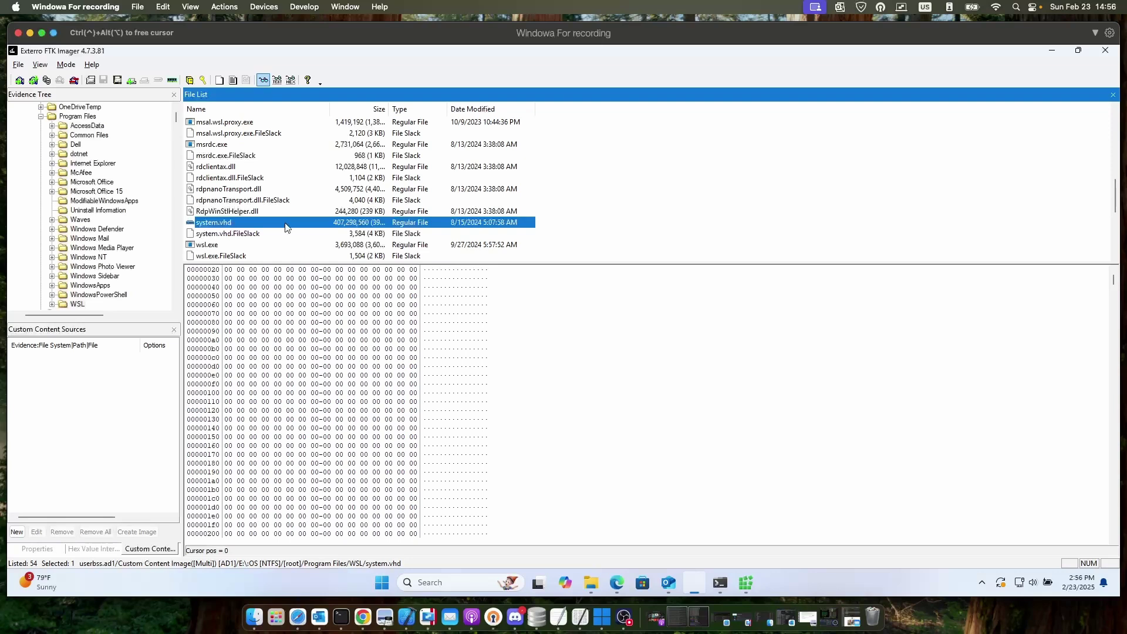
{"action": "scroll", "coordinate": [286, 228], "scroll_direction": "up", "scroll_amount": 8}
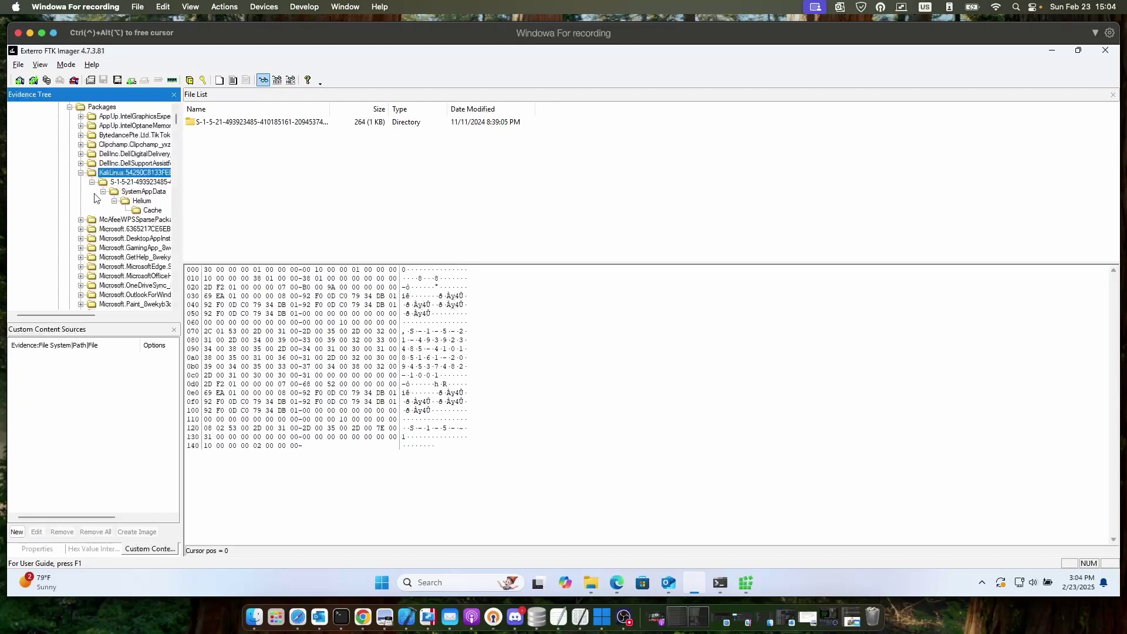
Examine the ProgramData folders around Packages and the KaliLinux package folder in the evidence tree.
{"action": "scroll", "coordinate": [96, 197], "scroll_direction": "up", "scroll_amount": 2}
{"action": "scroll", "coordinate": [96, 198], "scroll_direction": "up", "scroll_amount": 1}
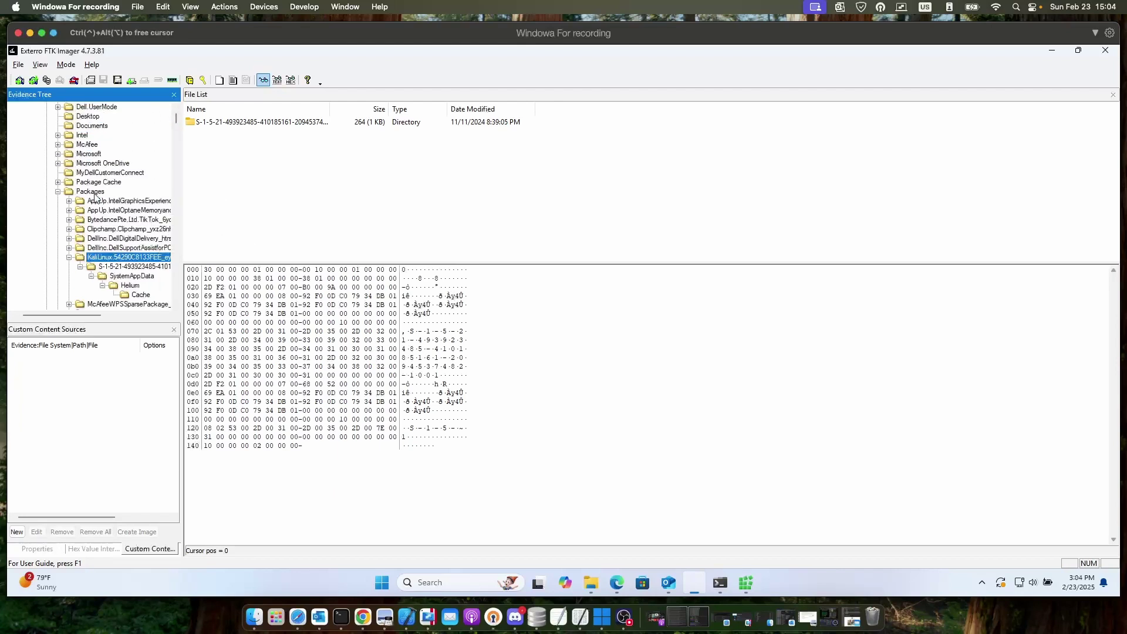
{"action": "scroll", "coordinate": [96, 198], "scroll_direction": "up", "scroll_amount": 1}
{"action": "scroll", "coordinate": [95, 198], "scroll_direction": "up", "scroll_amount": 3}
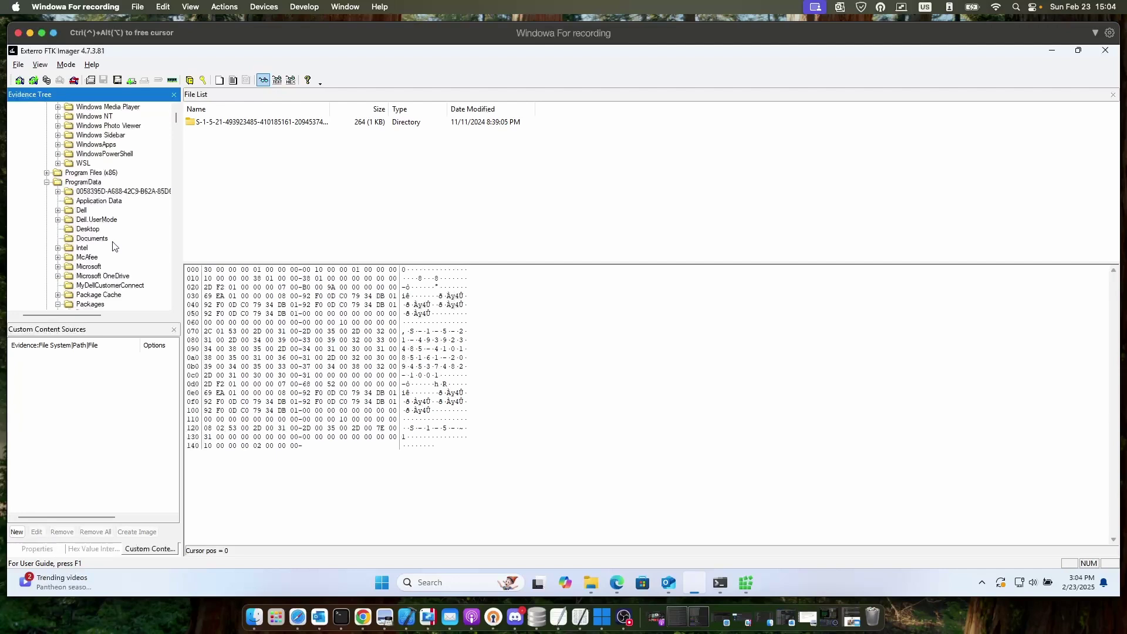
{"action": "scroll", "coordinate": [121, 199], "scroll_direction": "down", "scroll_amount": 3}
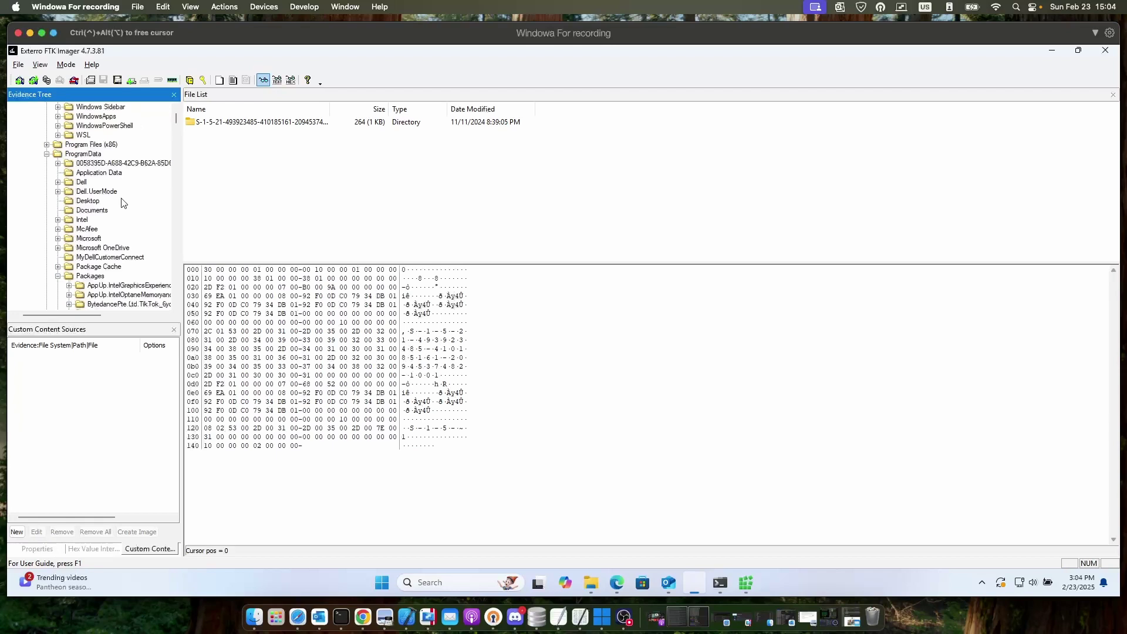
{"action": "scroll", "coordinate": [121, 199], "scroll_direction": "left", "scroll_amount": 1}
{"action": "scroll", "coordinate": [122, 203], "scroll_direction": "up", "scroll_amount": 1}
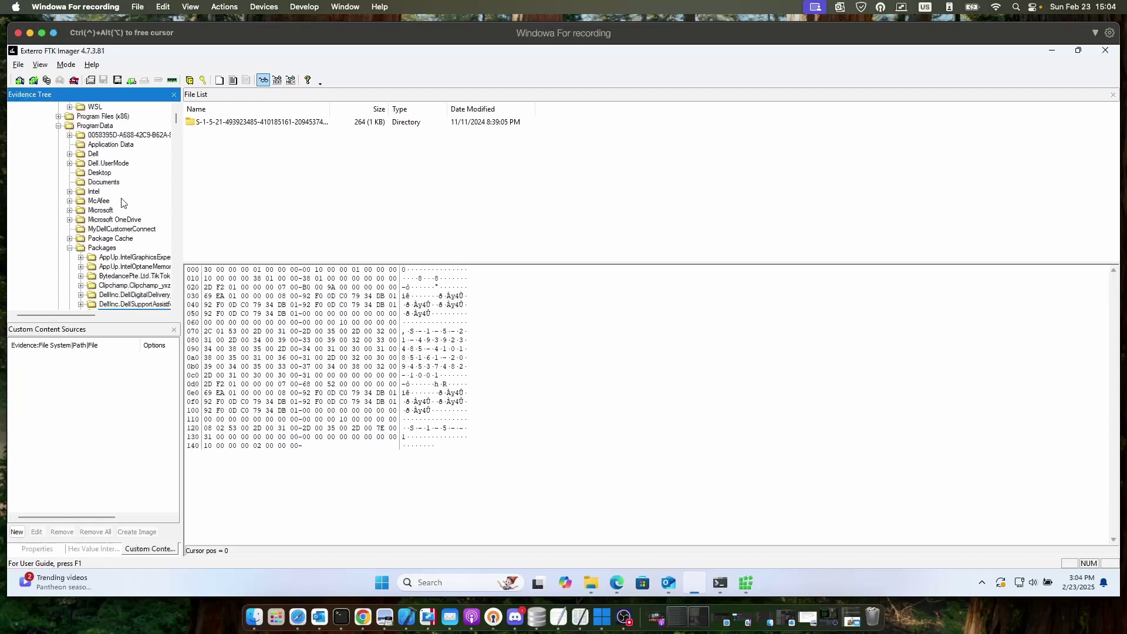
{"action": "scroll", "coordinate": [122, 203], "scroll_direction": "down", "scroll_amount": 2}
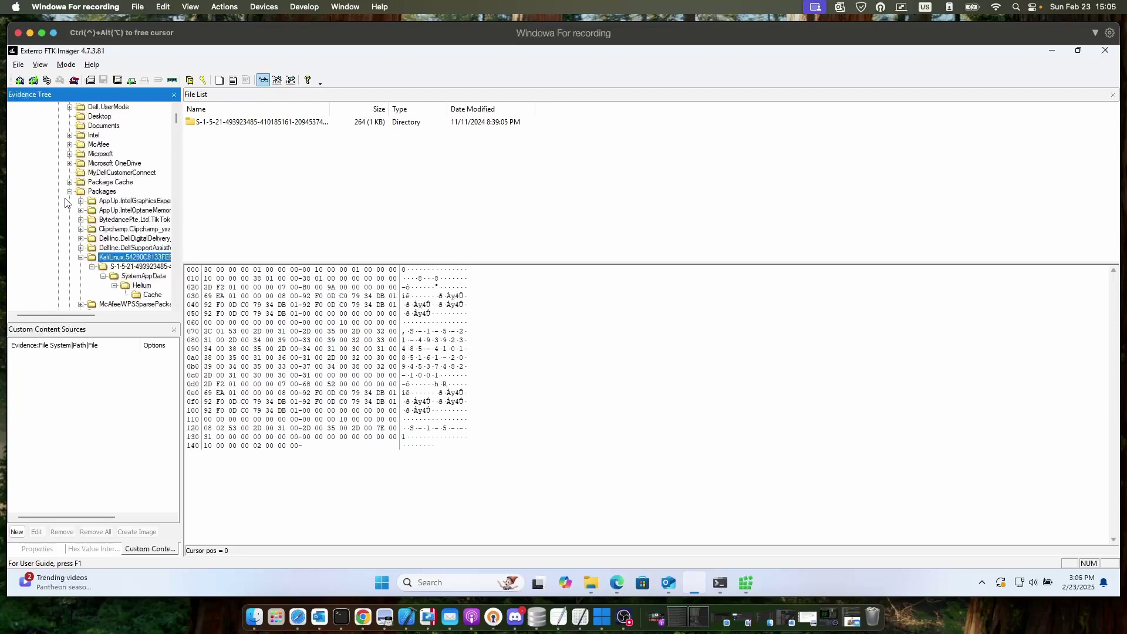
Look through the remaining Packages folders and the user profile's AppData\Local folders, including Microsoft and Edge, in the evidence tree.
{"action": "scroll", "coordinate": [65, 202], "scroll_direction": "down", "scroll_amount": 10}
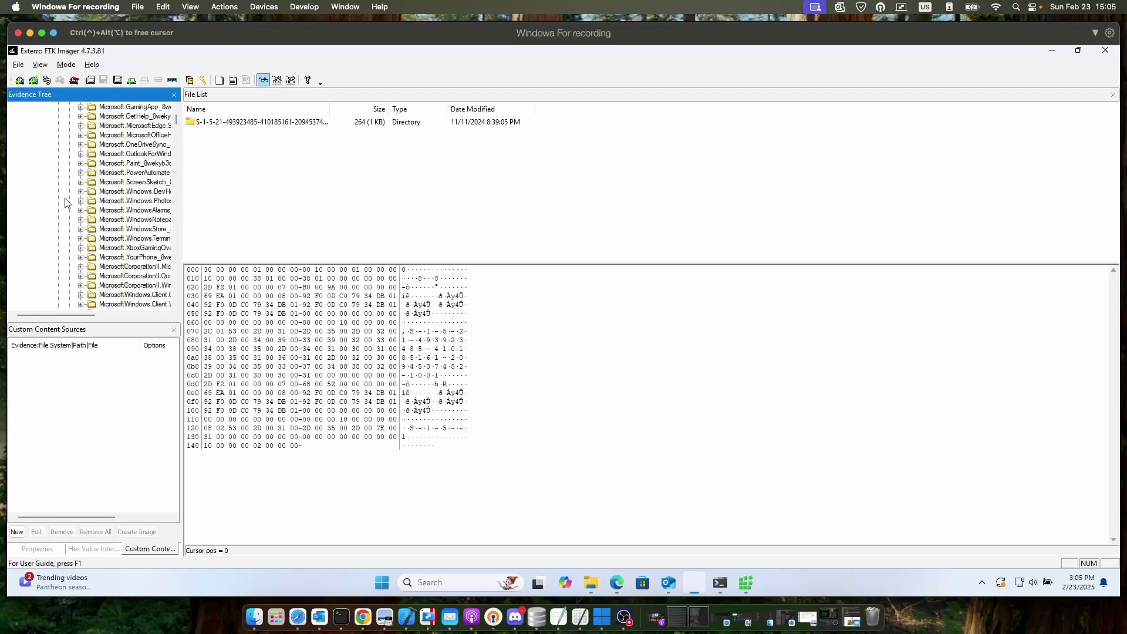
{"action": "scroll", "coordinate": [65, 203], "scroll_direction": "down", "scroll_amount": 7}
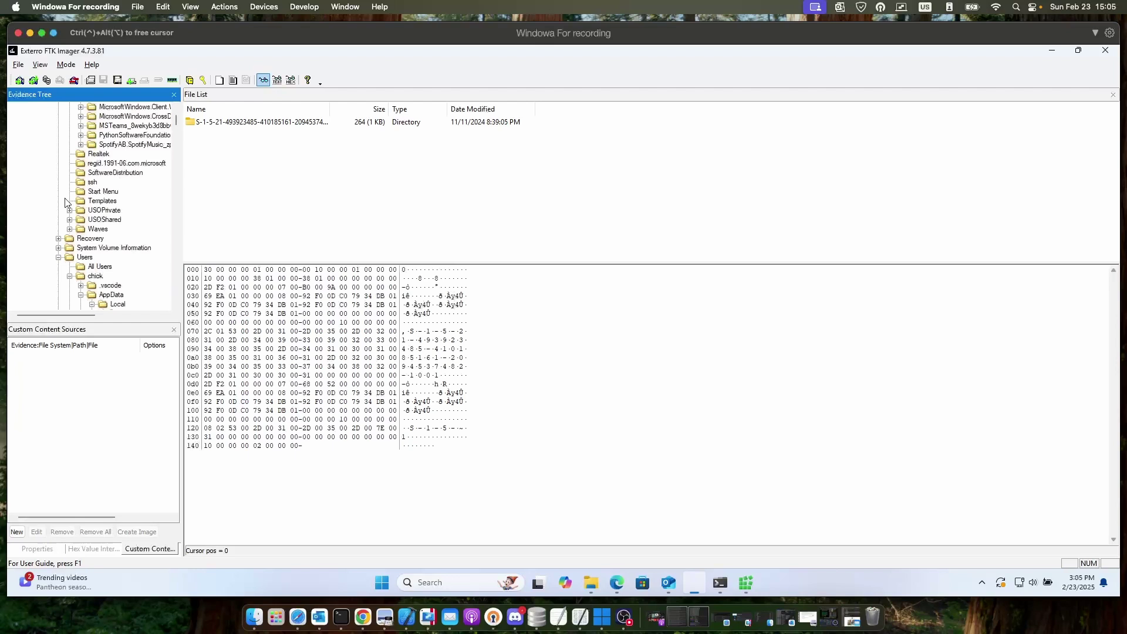
{"action": "scroll", "coordinate": [65, 202], "scroll_direction": "down", "scroll_amount": 3}
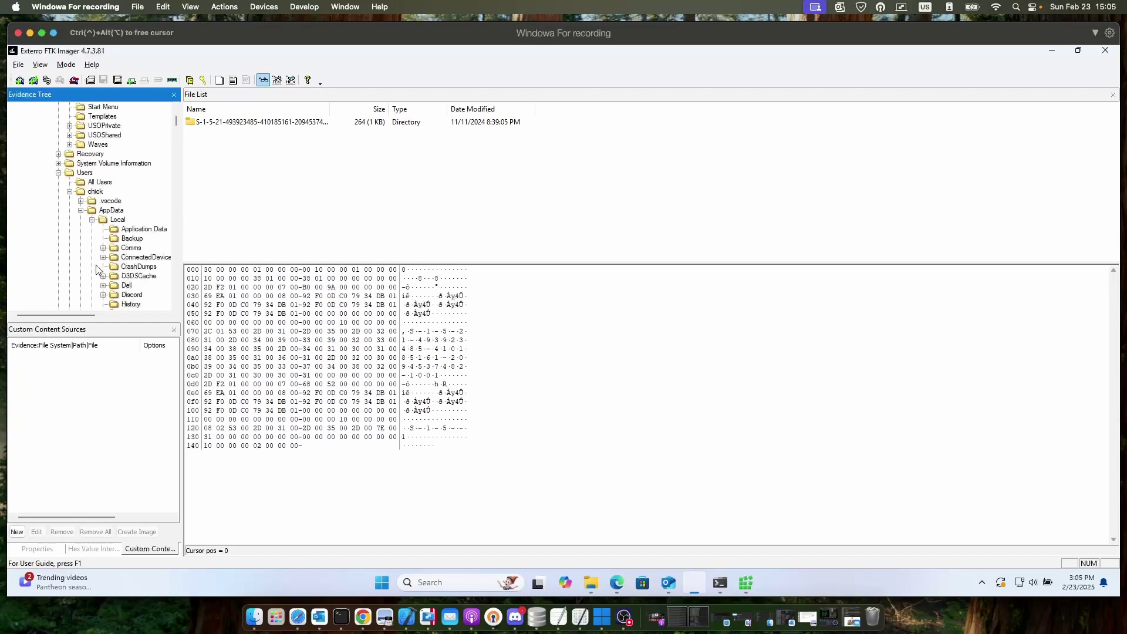
{"action": "scroll", "coordinate": [112, 223], "scroll_direction": "down", "scroll_amount": 3}
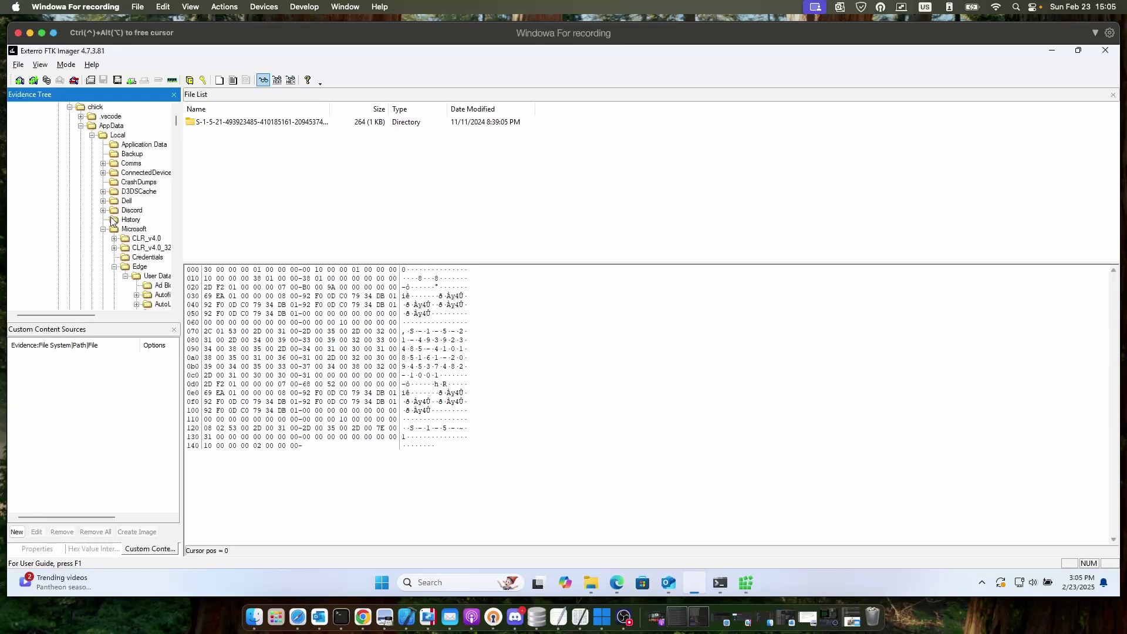
{"action": "scroll", "coordinate": [113, 222], "scroll_direction": "down", "scroll_amount": 1}
{"action": "scroll", "coordinate": [111, 221], "scroll_direction": "down", "scroll_amount": 7}
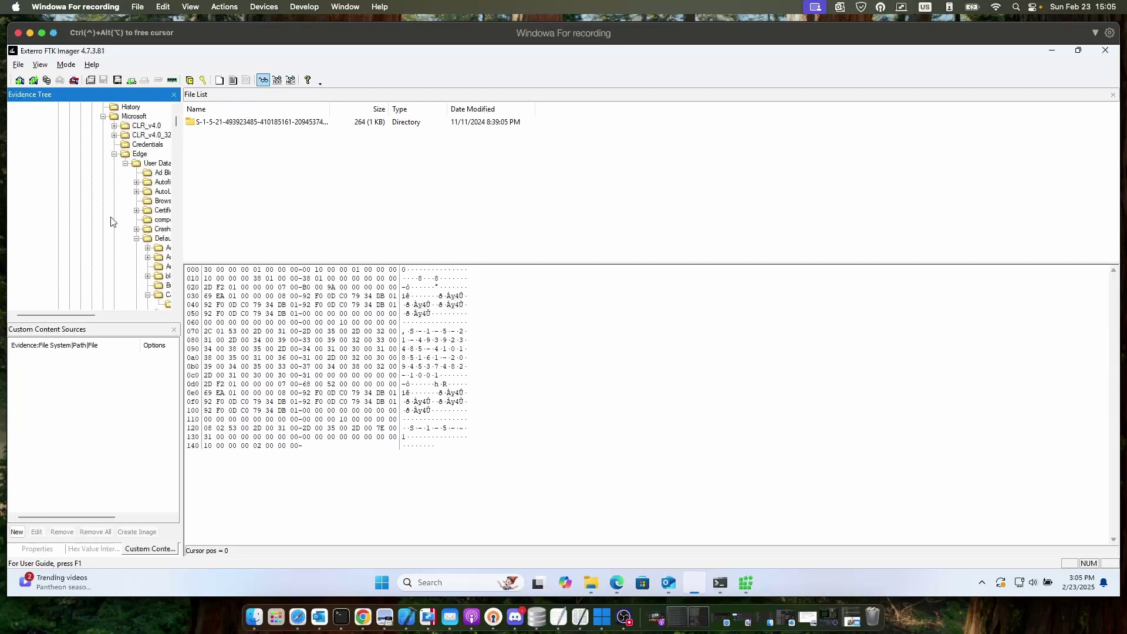
{"action": "scroll", "coordinate": [112, 222], "scroll_direction": "down", "scroll_amount": 10}
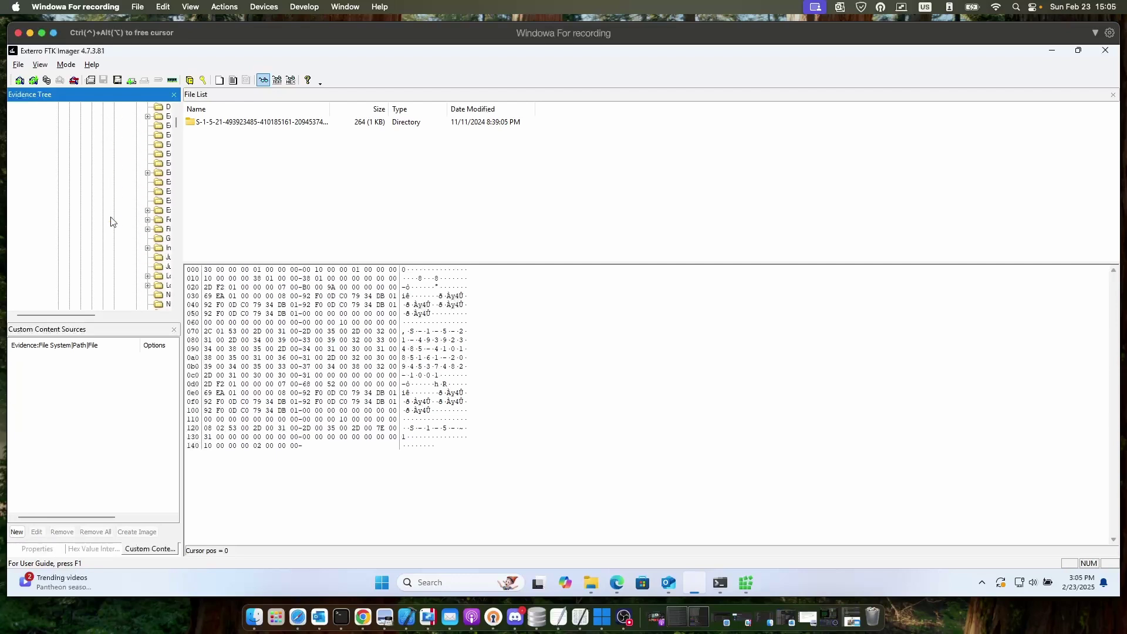
{"action": "scroll", "coordinate": [113, 222], "scroll_direction": "down", "scroll_amount": 10}
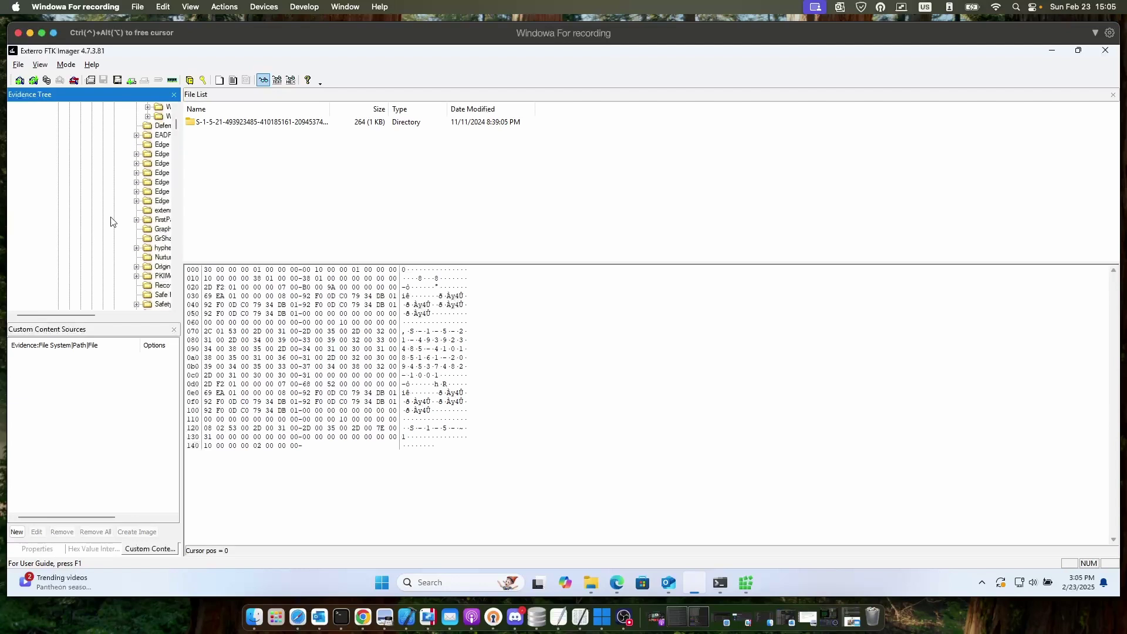
{"action": "scroll", "coordinate": [113, 222], "scroll_direction": "down", "scroll_amount": 3}
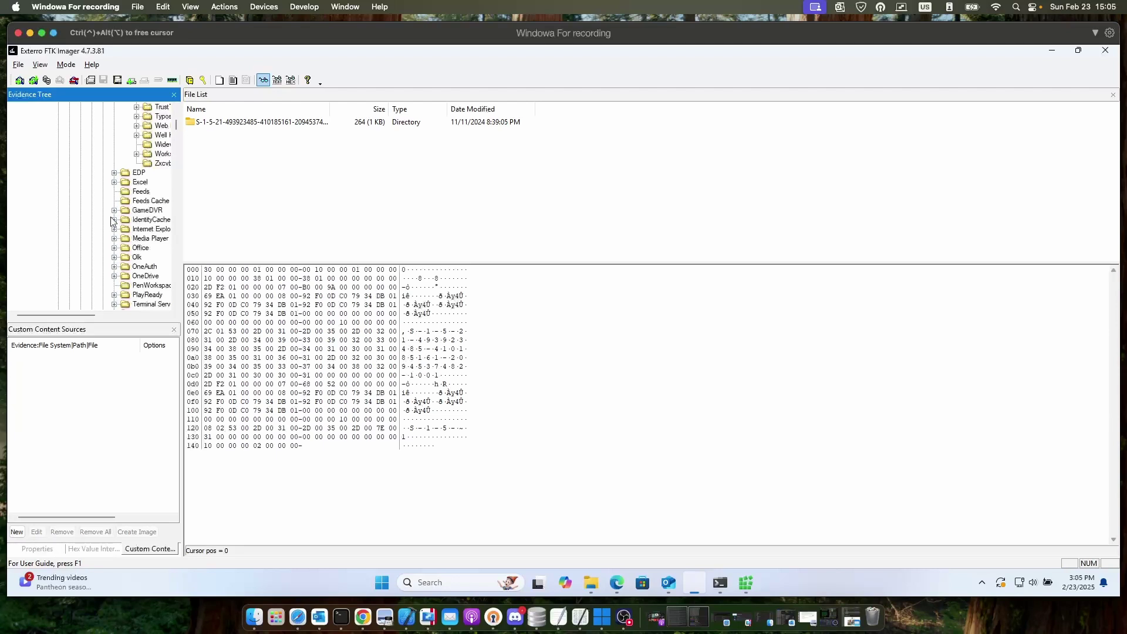
Switch to Safari, close the Out of the Ordinary challenge and read the 75-point DAdataTA challenge question.
{"action": "key", "text": "ctrl+Left"}
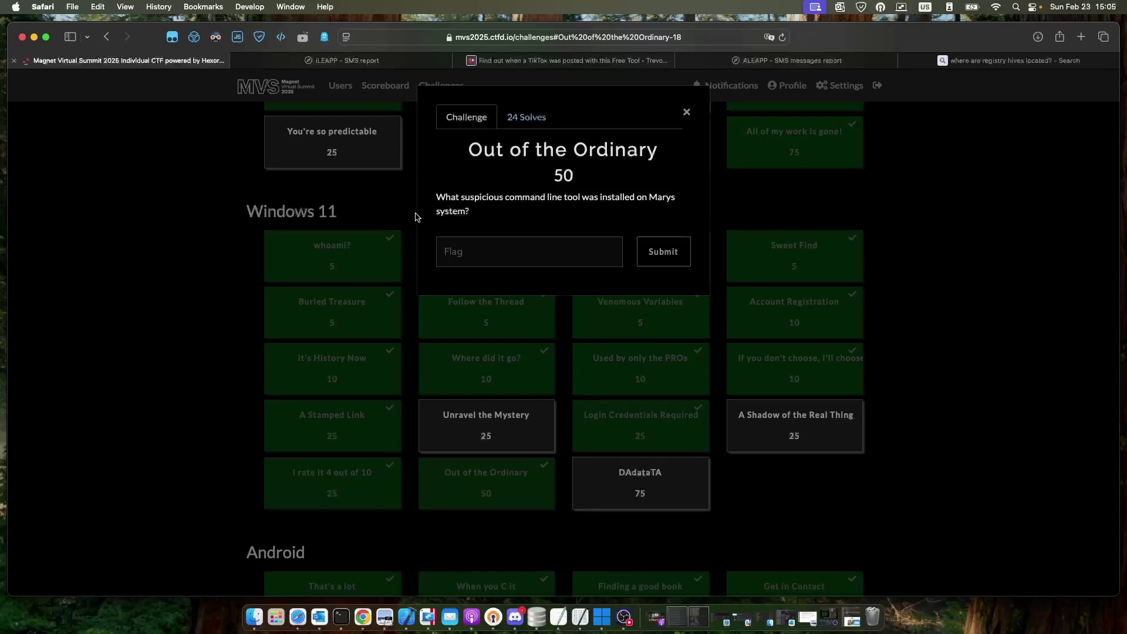
{"action": "left_click", "coordinate": [562, 449]}
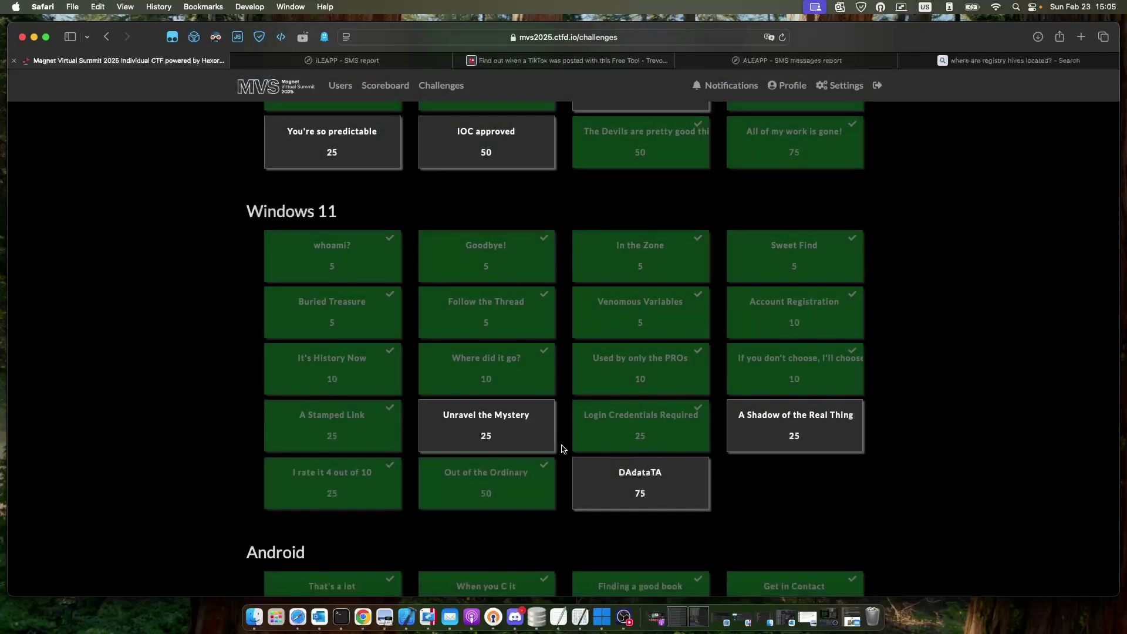
{"action": "left_click", "coordinate": [610, 473]}
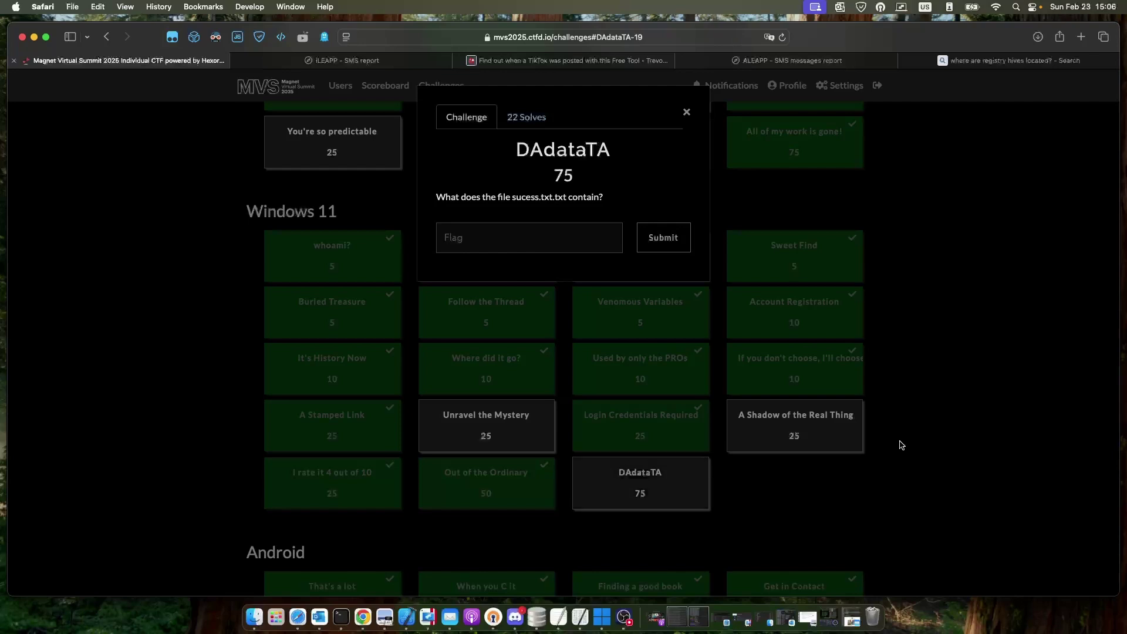
{"action": "left_click", "coordinate": [738, 479]}
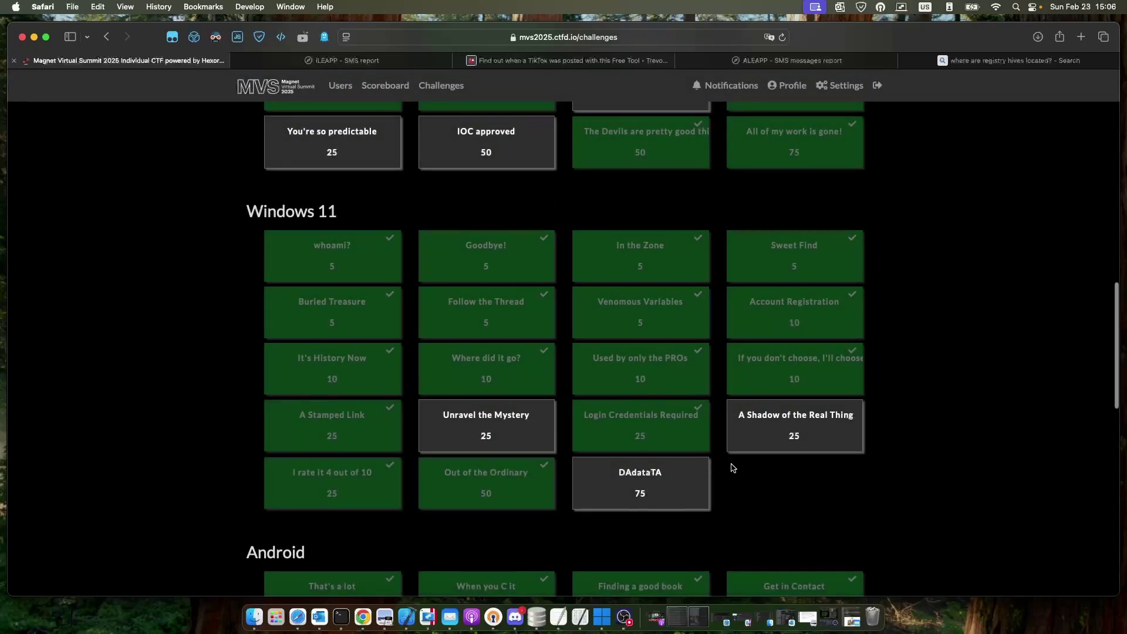
Compare the "Where did it go?" challenge question with DAdataTA's, highlighting the file name sucess.txt.txt.
{"action": "scroll", "coordinate": [735, 472], "scroll_direction": "up", "scroll_amount": 1}
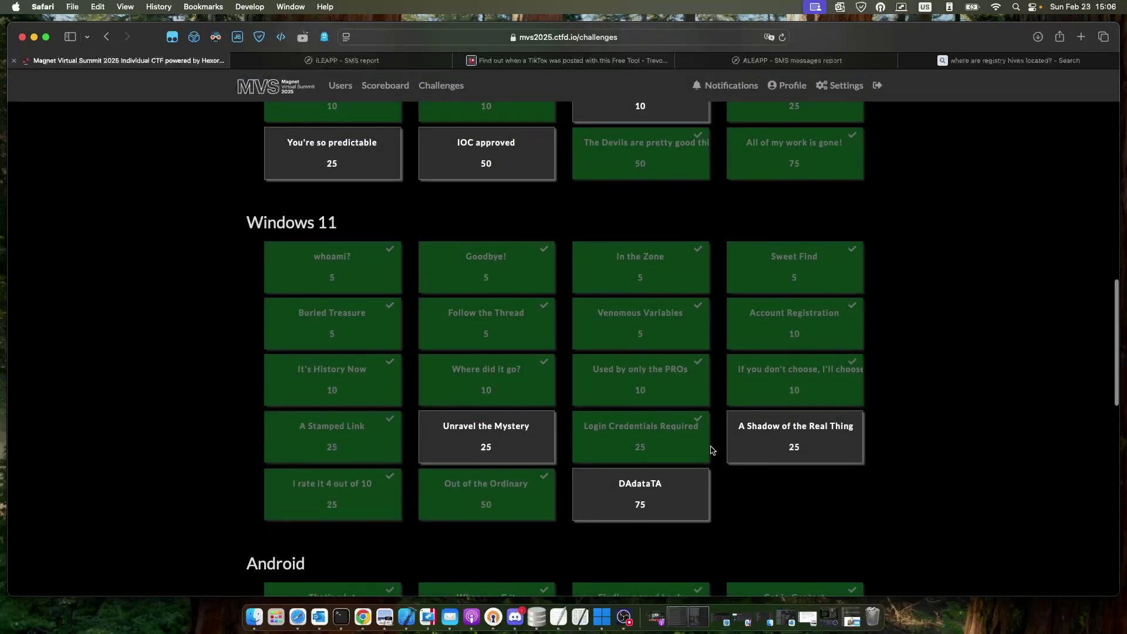
{"action": "left_click", "coordinate": [516, 389]}
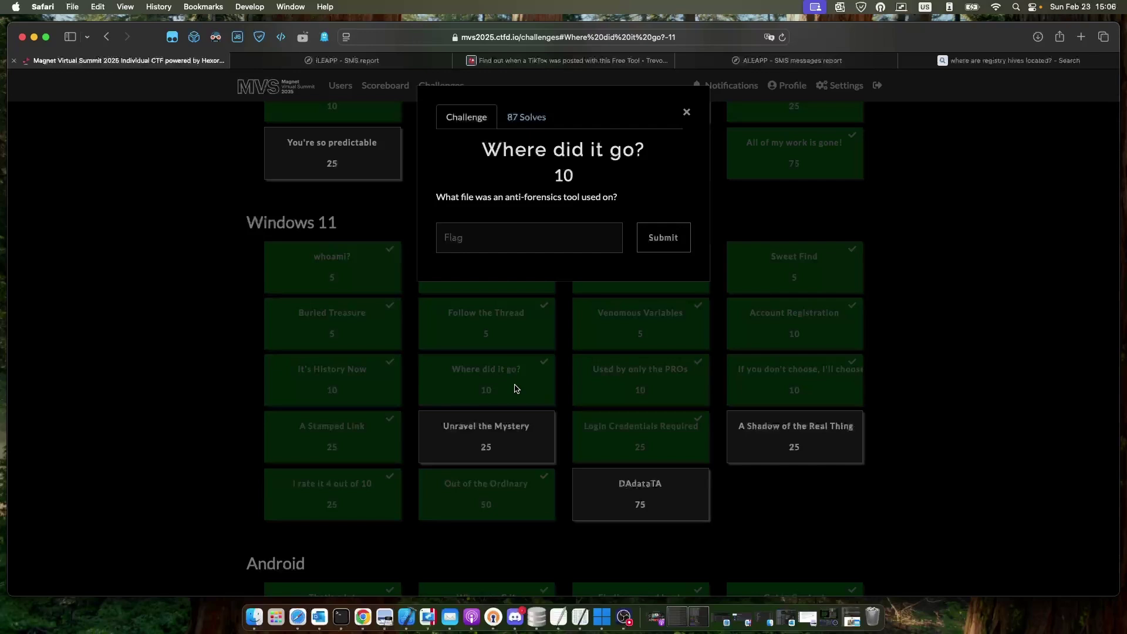
{"action": "left_click", "coordinate": [662, 497]}
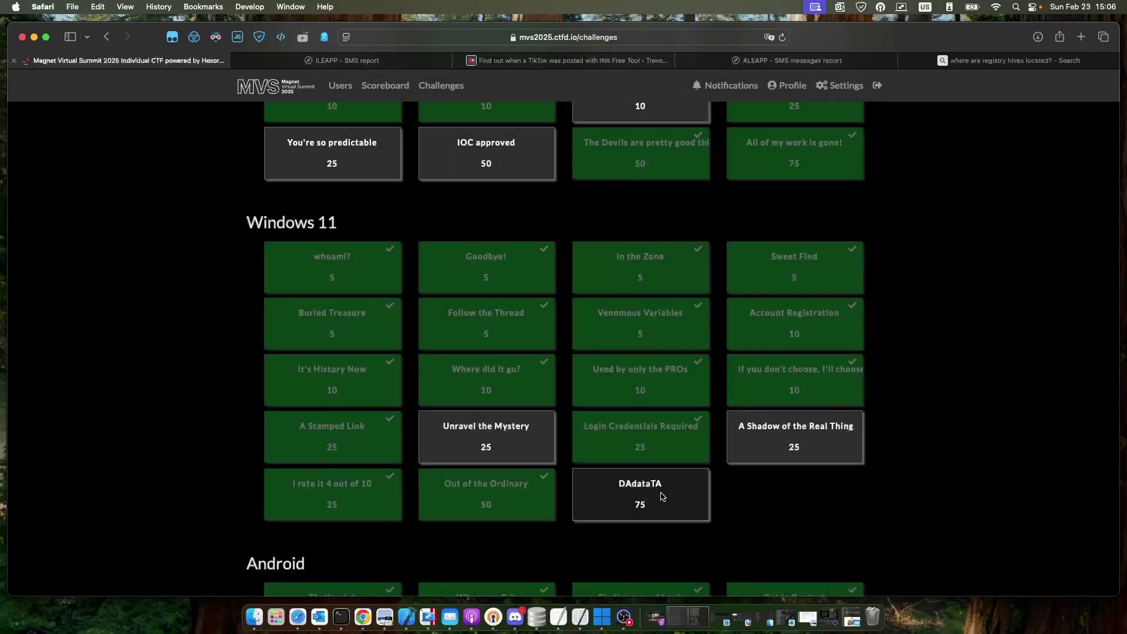
{"action": "left_click", "coordinate": [661, 497]}
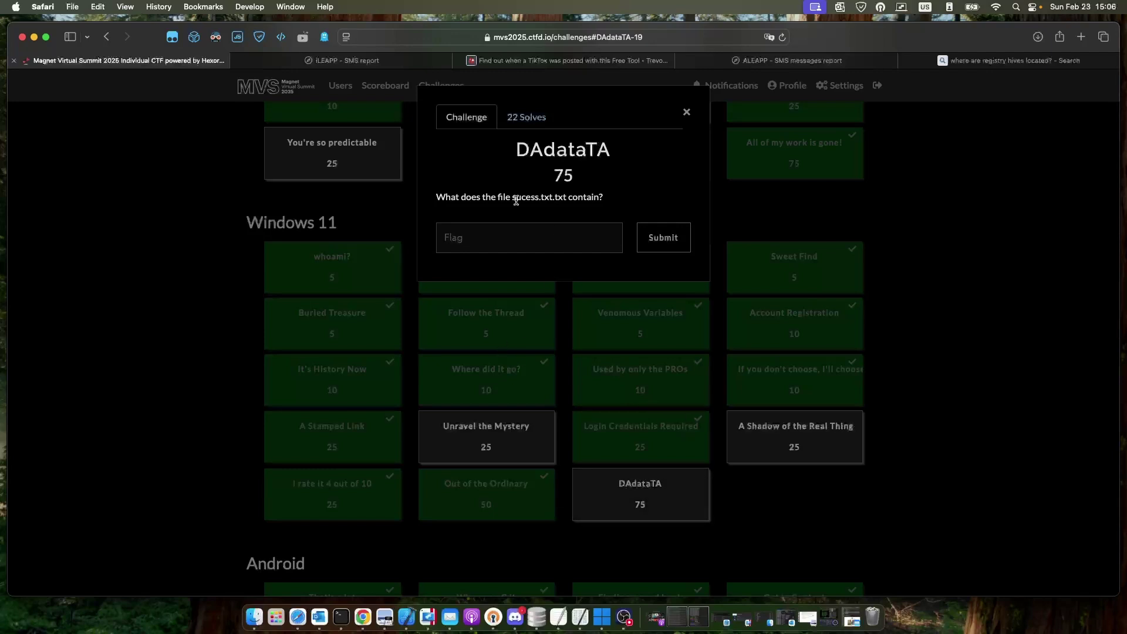
{"action": "left_click_drag", "start_coordinate": [513, 198], "coordinate": [568, 199]}
{"action": "left_click", "coordinate": [933, 238]}
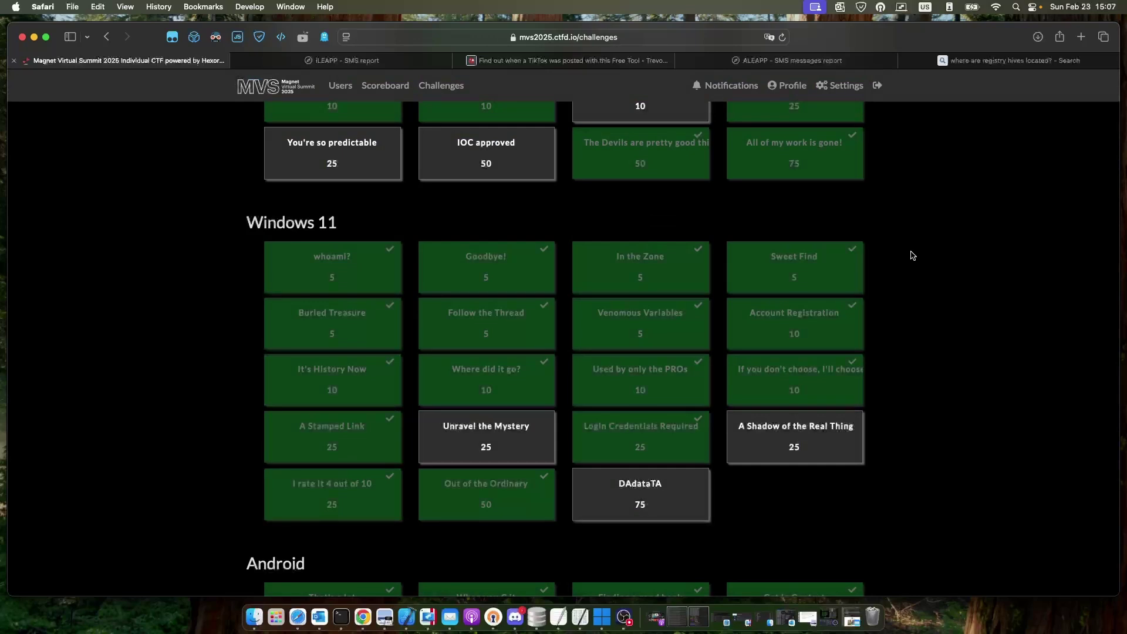
{"action": "left_click", "coordinate": [512, 399]}
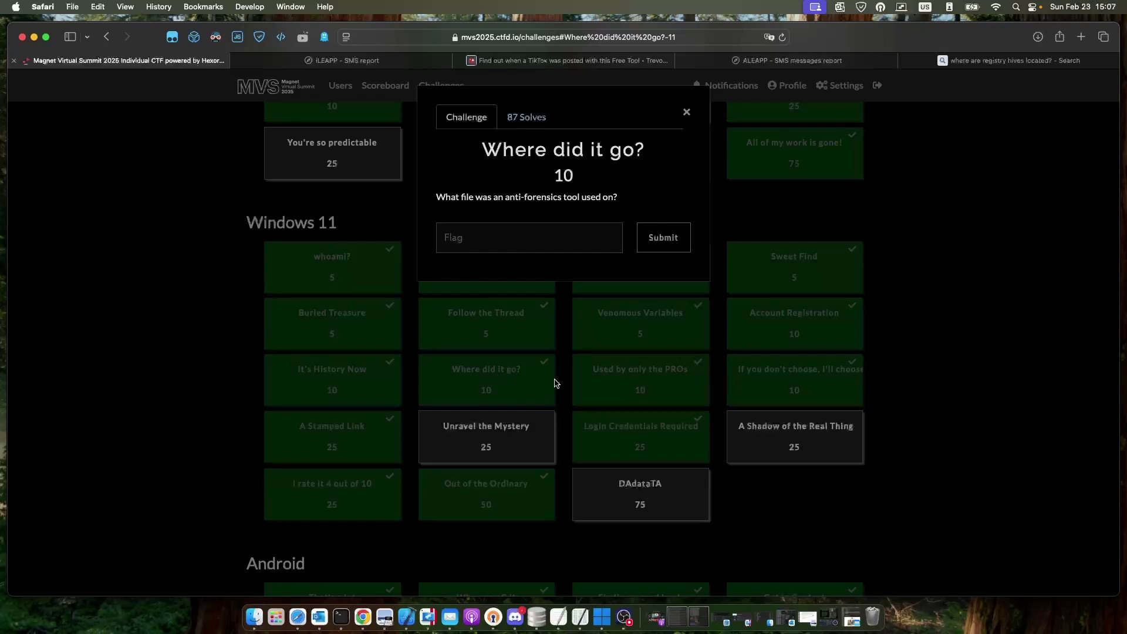
{"action": "left_click", "coordinate": [912, 389]}
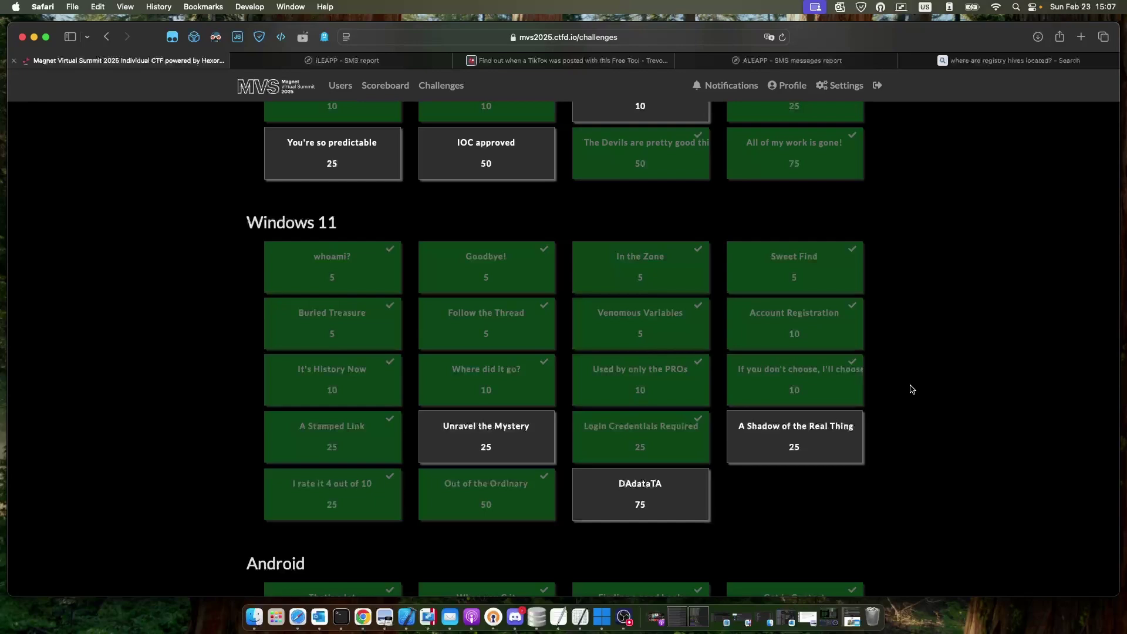
Review the challenge board from Chromebook through Chromebook Takeout and return to the Windows 11 section.
{"action": "scroll", "coordinate": [912, 389], "scroll_direction": "up", "scroll_amount": 4}
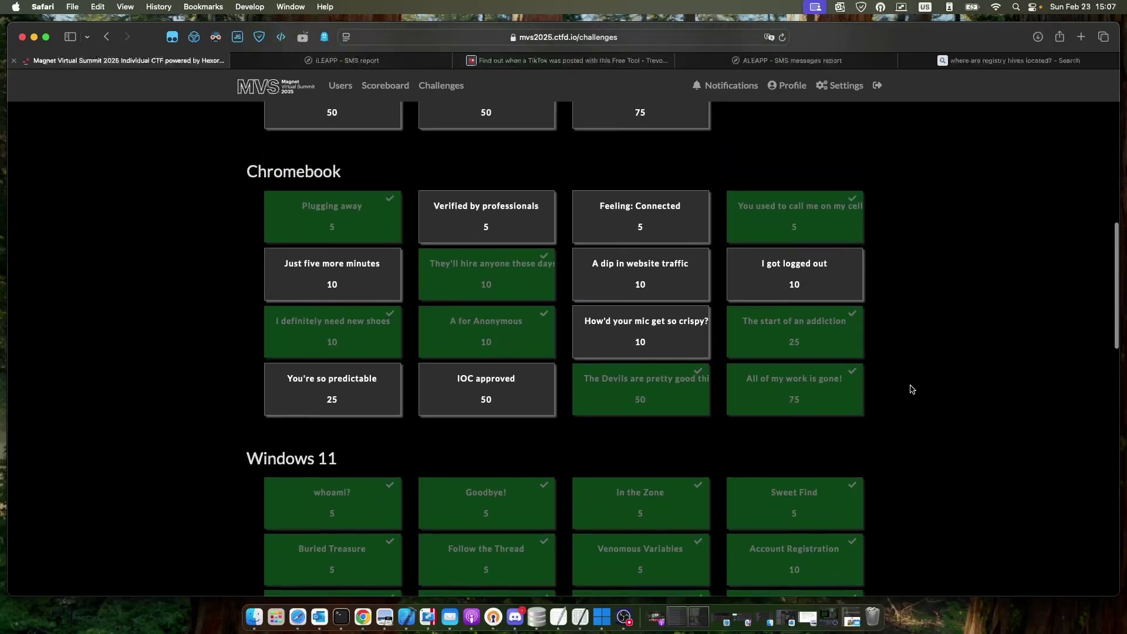
{"action": "scroll", "coordinate": [912, 389], "scroll_direction": "down", "scroll_amount": 7}
{"action": "scroll", "coordinate": [912, 389], "scroll_direction": "down", "scroll_amount": 10}
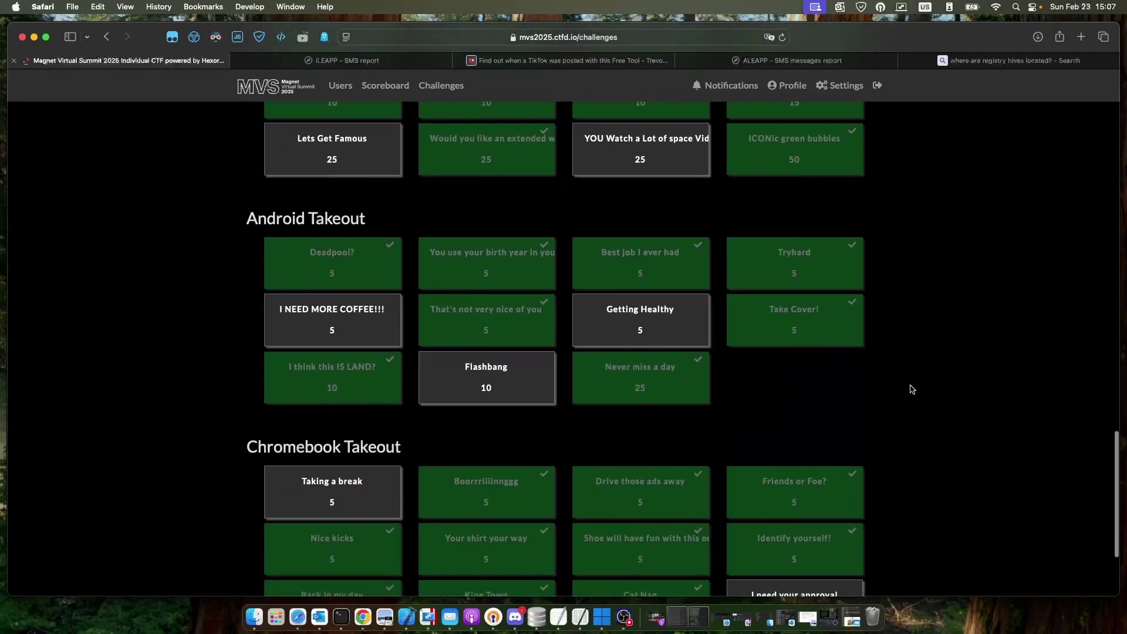
{"action": "scroll", "coordinate": [912, 389], "scroll_direction": "down", "scroll_amount": 1}
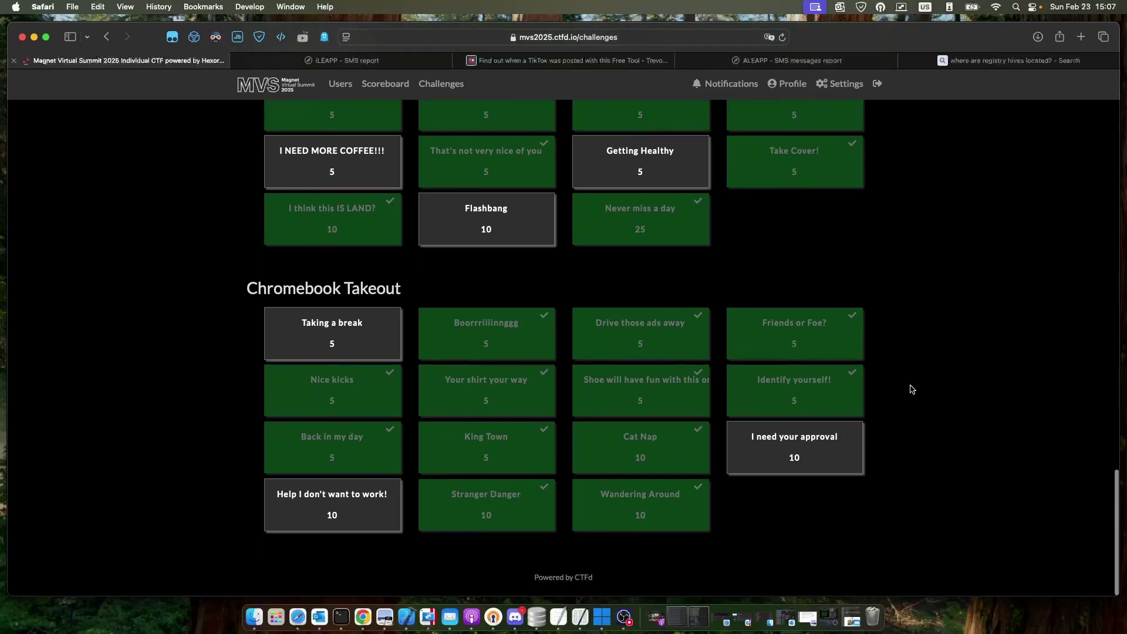
{"action": "scroll", "coordinate": [912, 389], "scroll_direction": "up", "scroll_amount": 4}
{"action": "scroll", "coordinate": [912, 390], "scroll_direction": "up", "scroll_amount": 6}
{"action": "scroll", "coordinate": [912, 390], "scroll_direction": "down", "scroll_amount": 1}
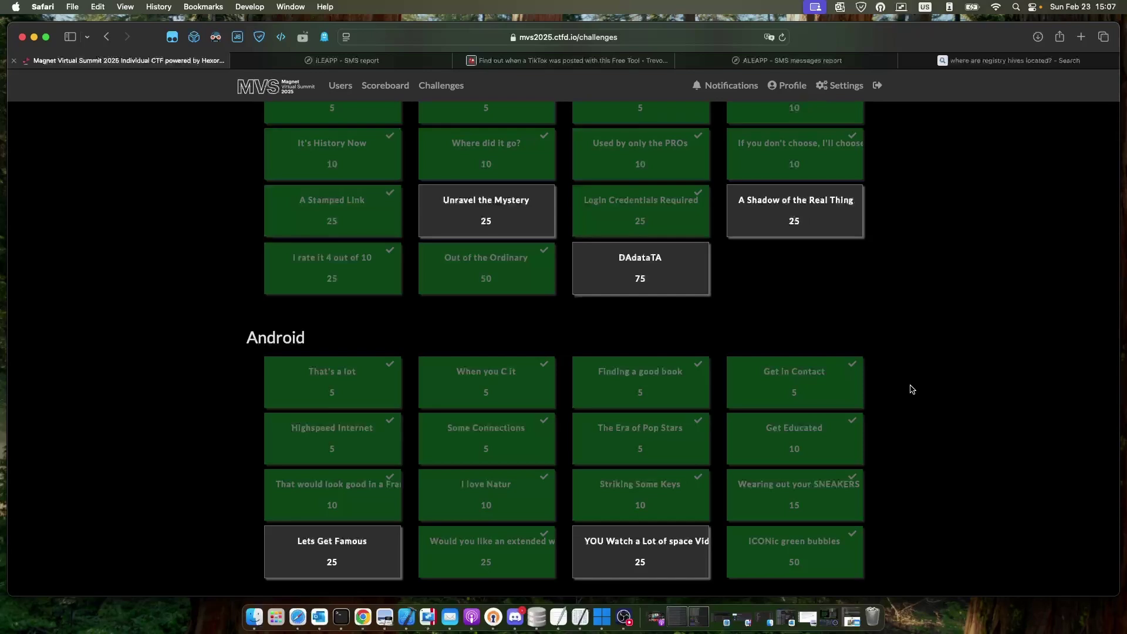
{"action": "scroll", "coordinate": [912, 390], "scroll_direction": "up", "scroll_amount": 5}
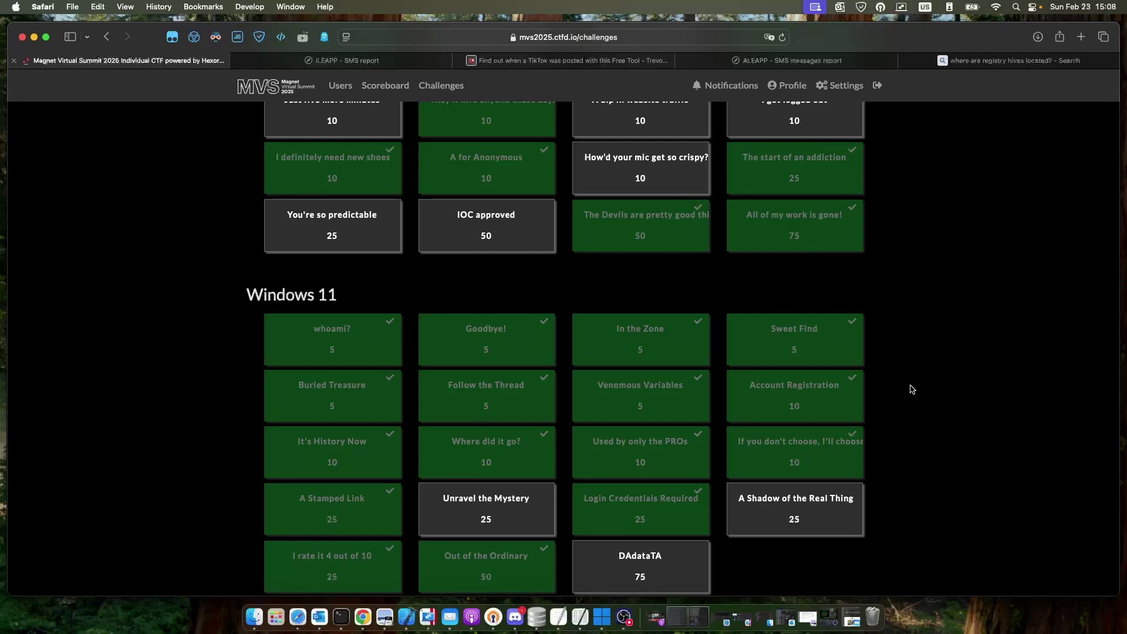
{"action": "scroll", "coordinate": [911, 390], "scroll_direction": "down", "scroll_amount": 2}
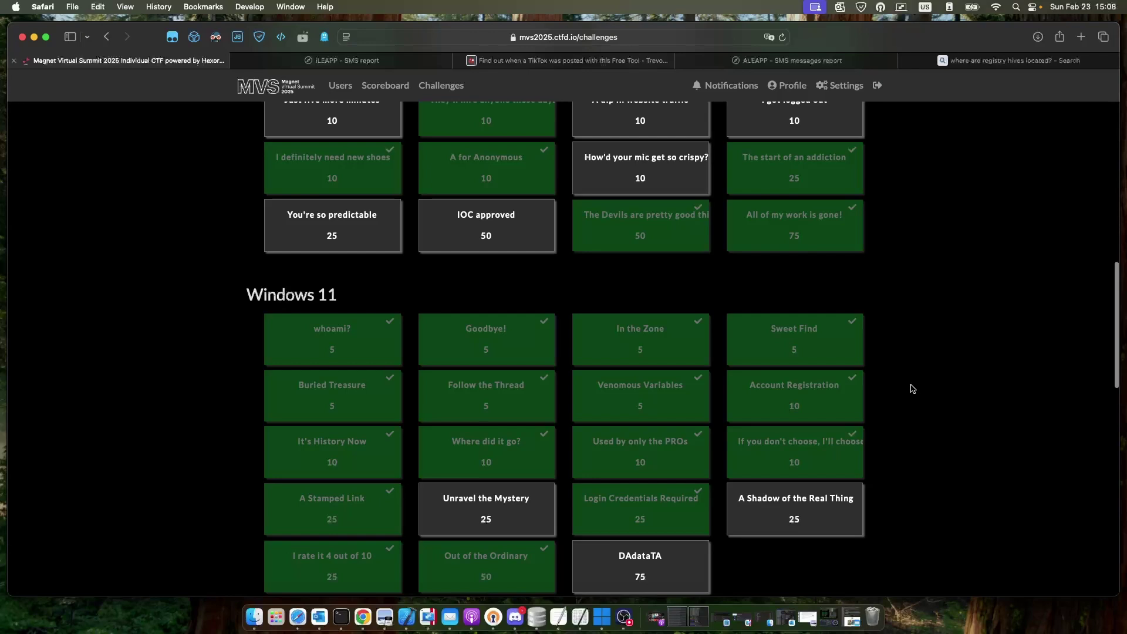